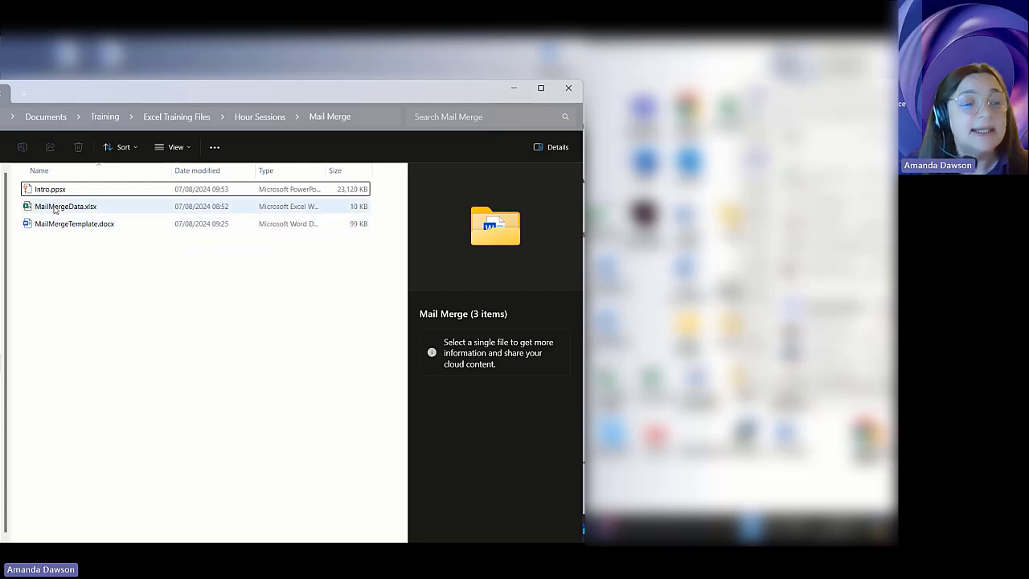
# - Open MailMergeData.xlsx, correct the header in cell A1 to "First Name", and close the workbook with the change saved
pyautogui.click(55, 207)
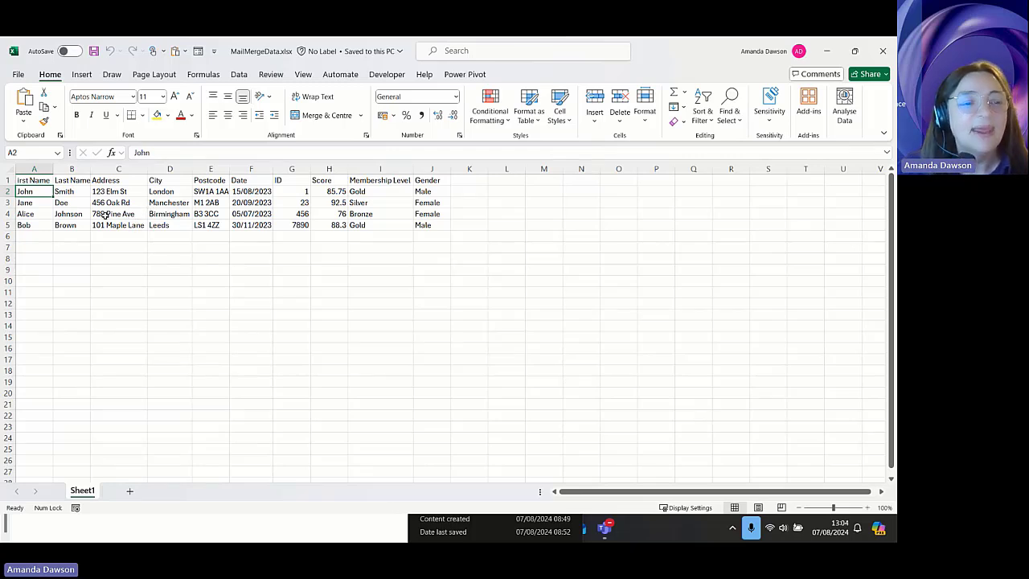
pyautogui.click(32, 180)
pyautogui.click(135, 153)
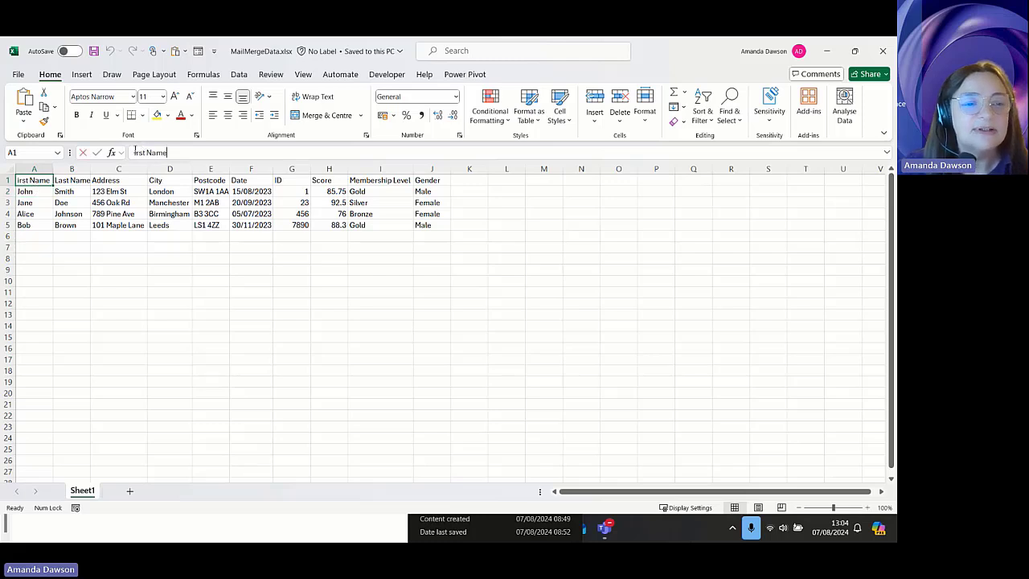
pyautogui.write('F')
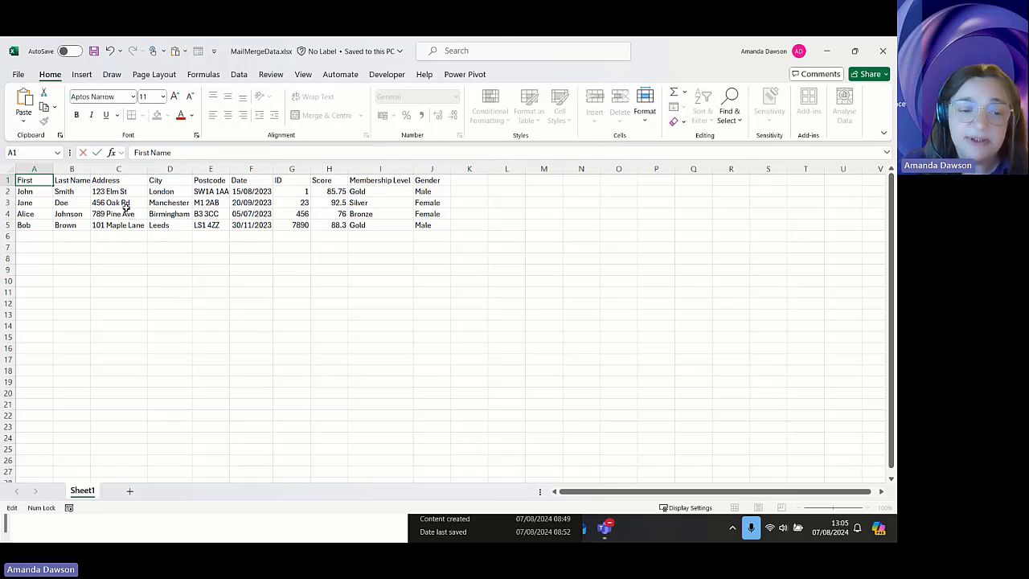
pyautogui.click(883, 54)
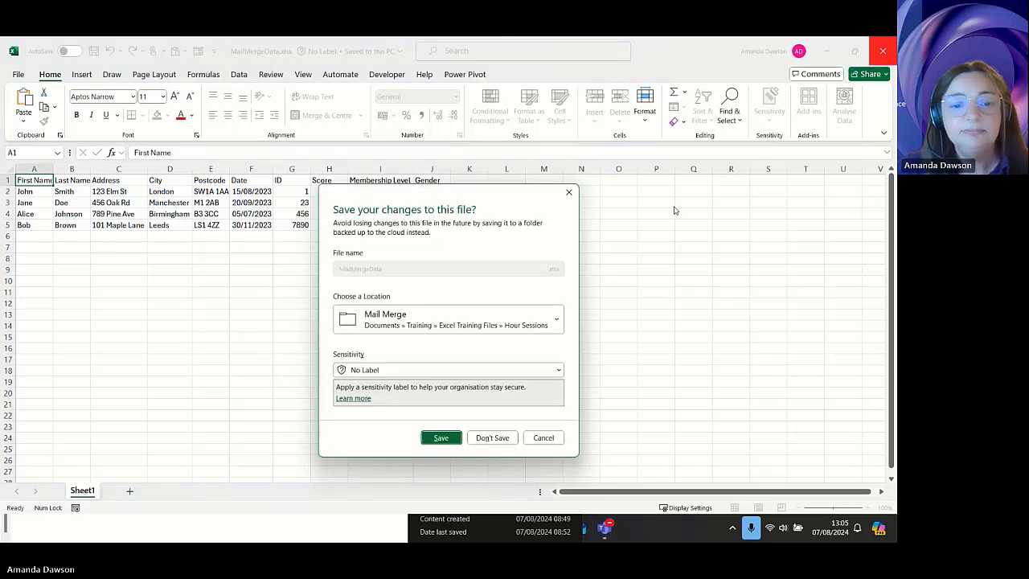
pyautogui.click(492, 437)
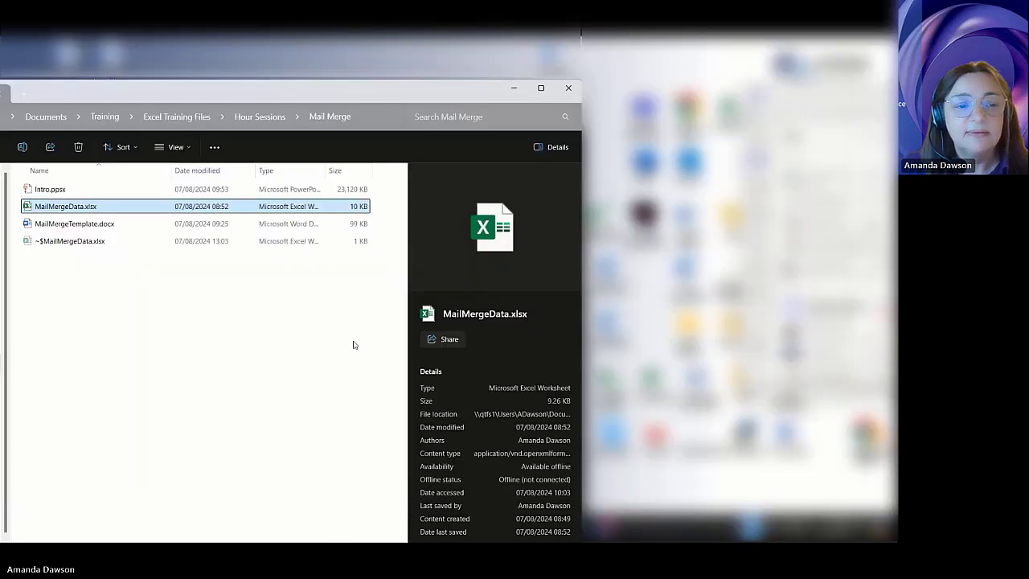
# - Open MailMergeTemplate.docx and start a Labels mail merge with Avery A4/A5 product 23525, accepting deletion of the current contents
pyautogui.doubleClick(83, 225)
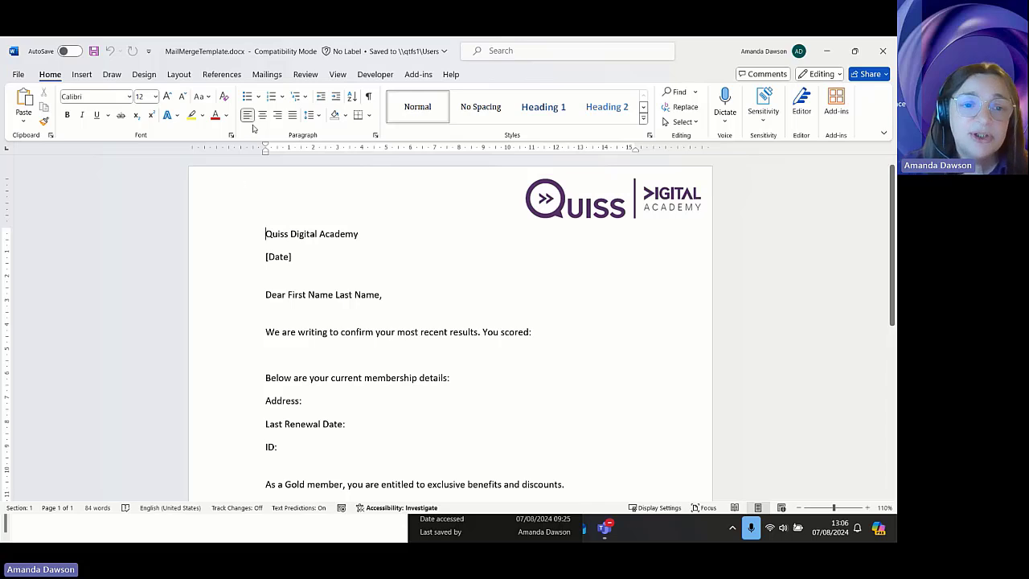
pyautogui.click(266, 75)
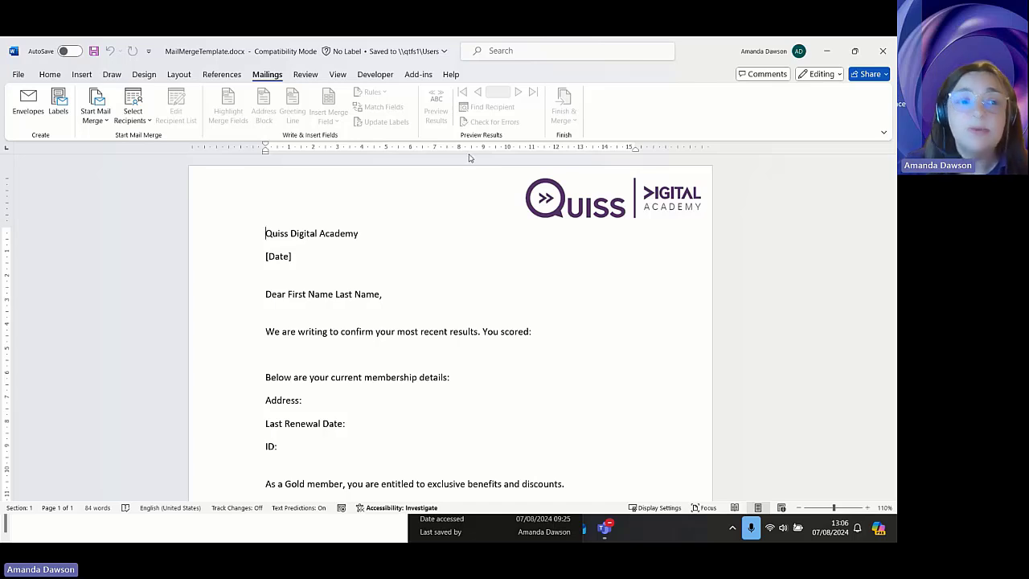
pyautogui.click(95, 119)
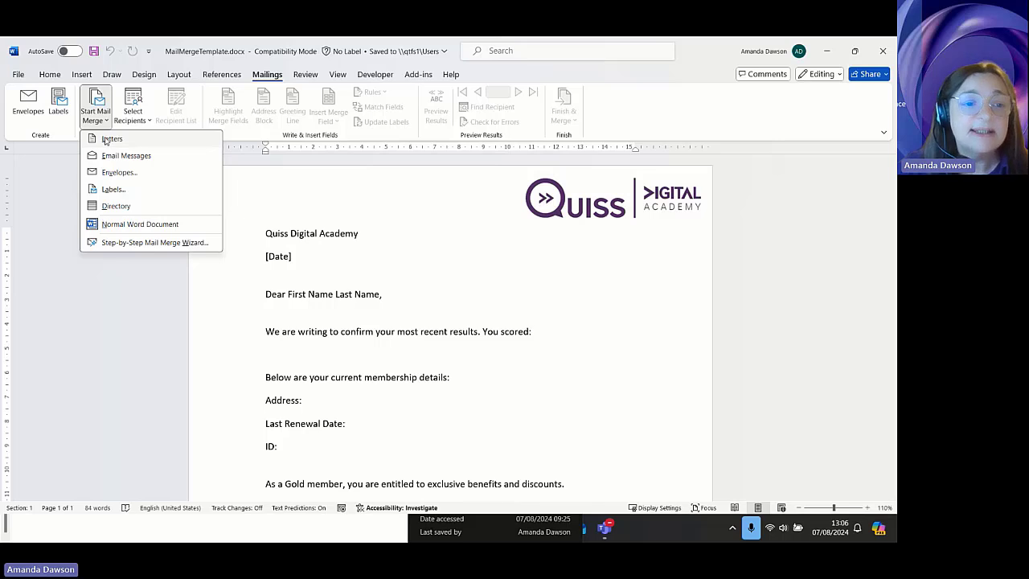
pyautogui.click(121, 191)
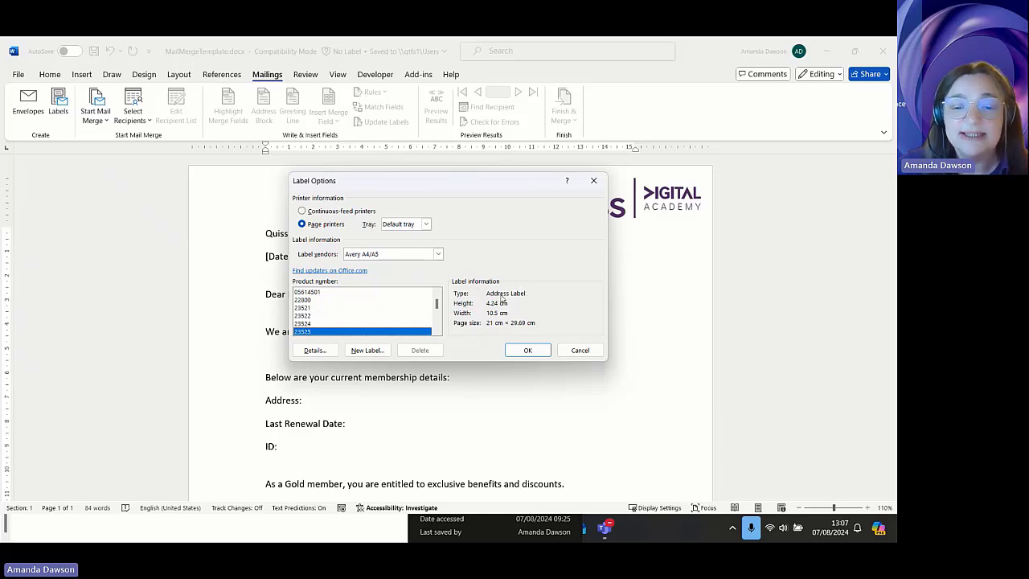
pyautogui.click(528, 349)
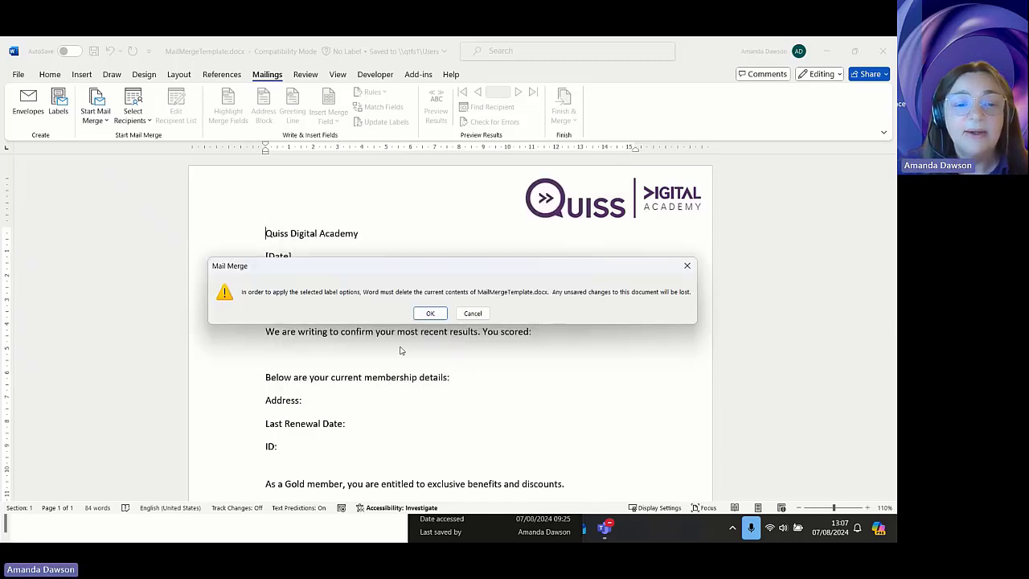
pyautogui.click(430, 314)
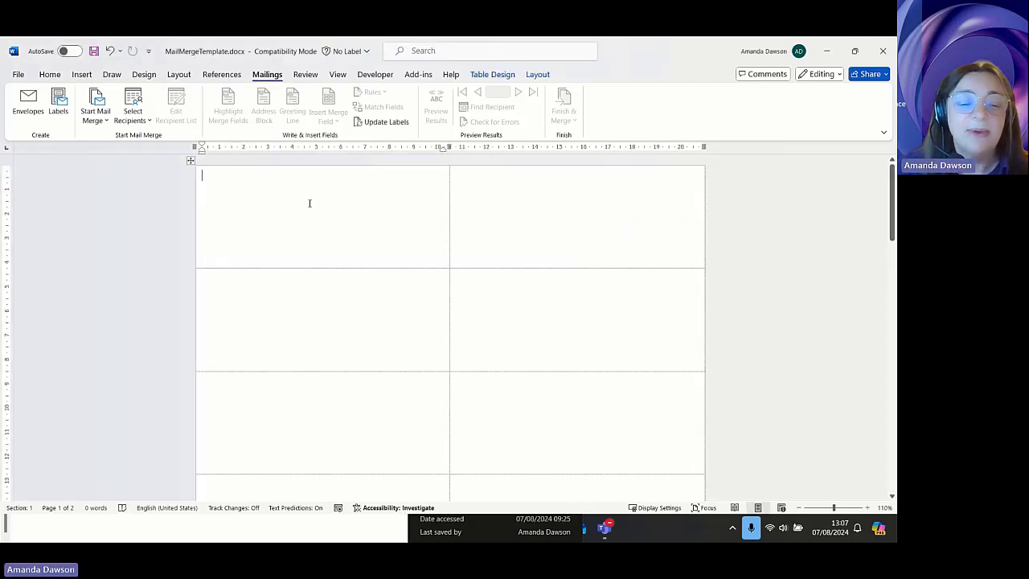
pyautogui.scroll(-15, 349, 245)
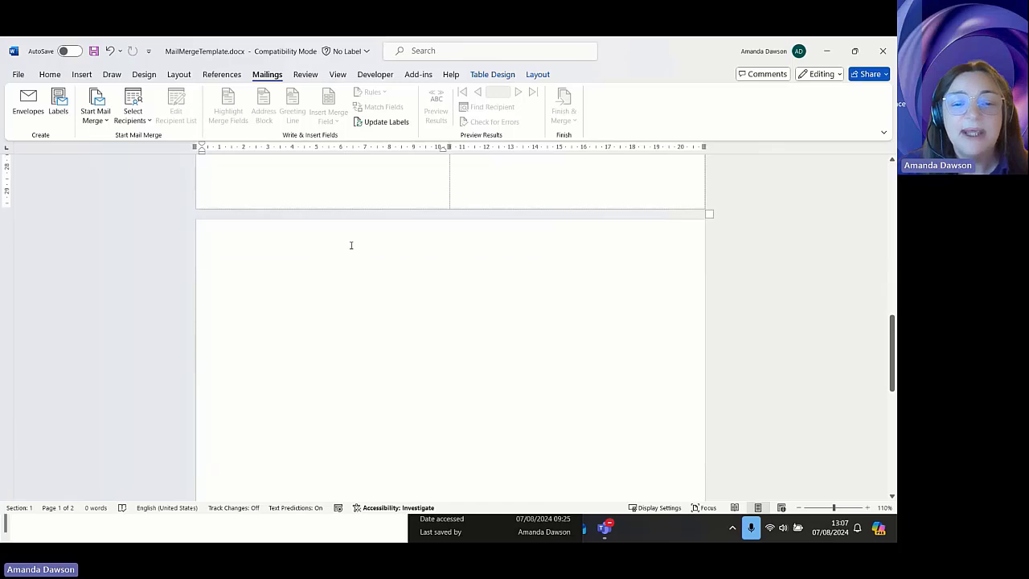
pyautogui.scroll(15, 351, 245)
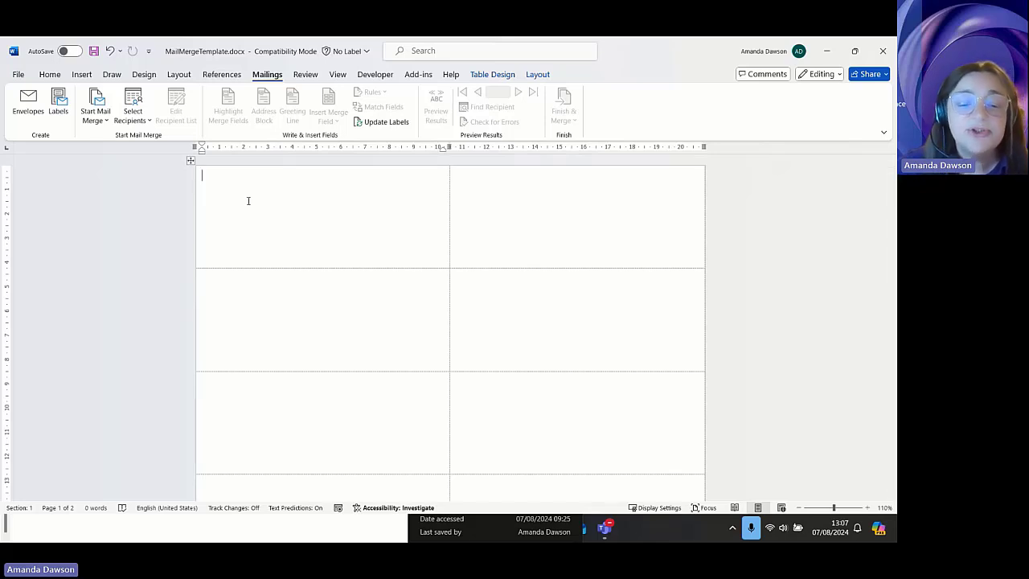
# - Use Sheet1$ of the existing MailMergeData.xlsx in the Mail Merge folder as the recipient list, with the first row as column headers
pyautogui.click(131, 122)
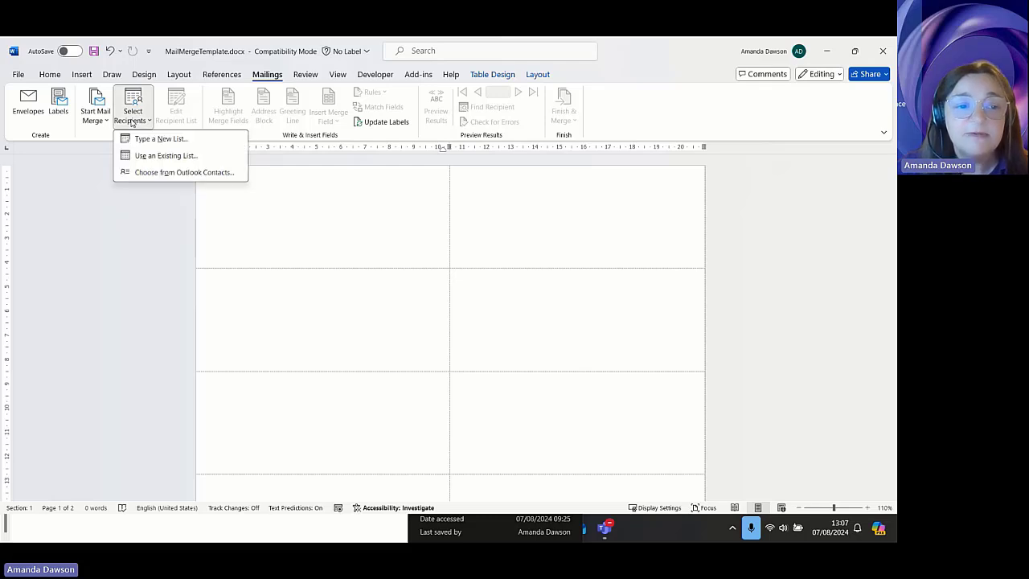
pyautogui.click(151, 162)
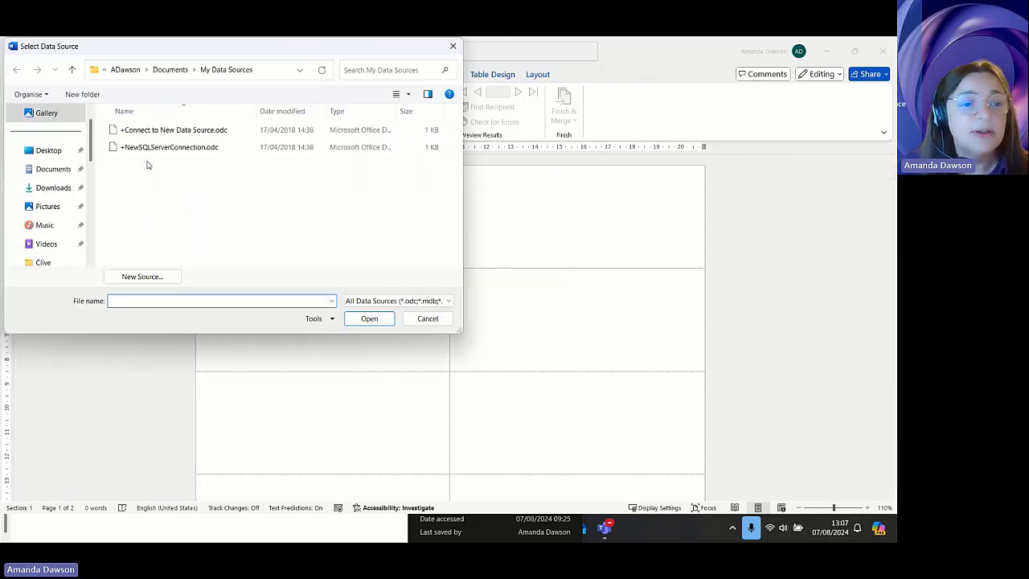
pyautogui.scroll(-5, 69, 214)
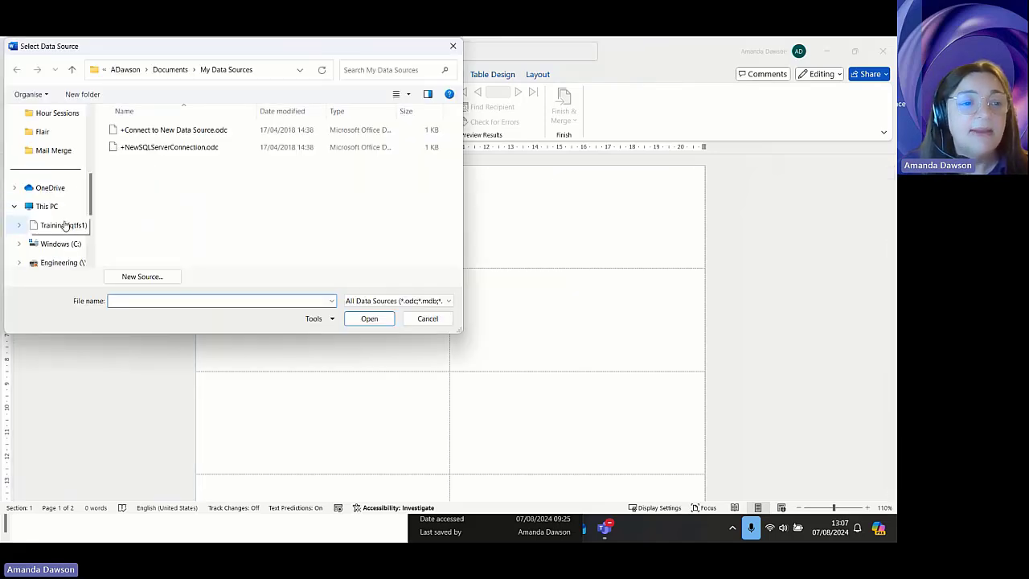
pyautogui.click(58, 114)
pyautogui.doubleClick(143, 146)
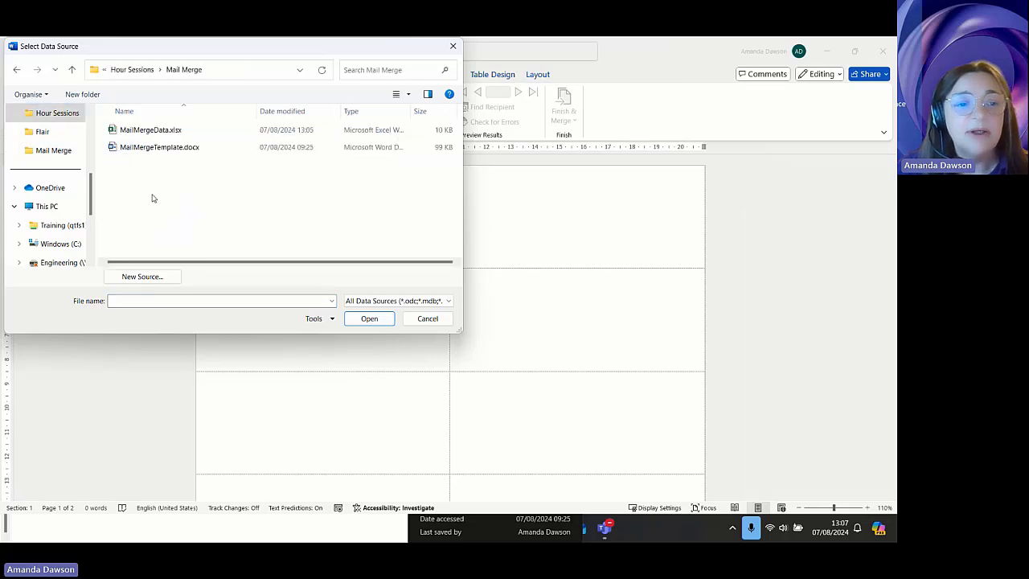
pyautogui.doubleClick(155, 133)
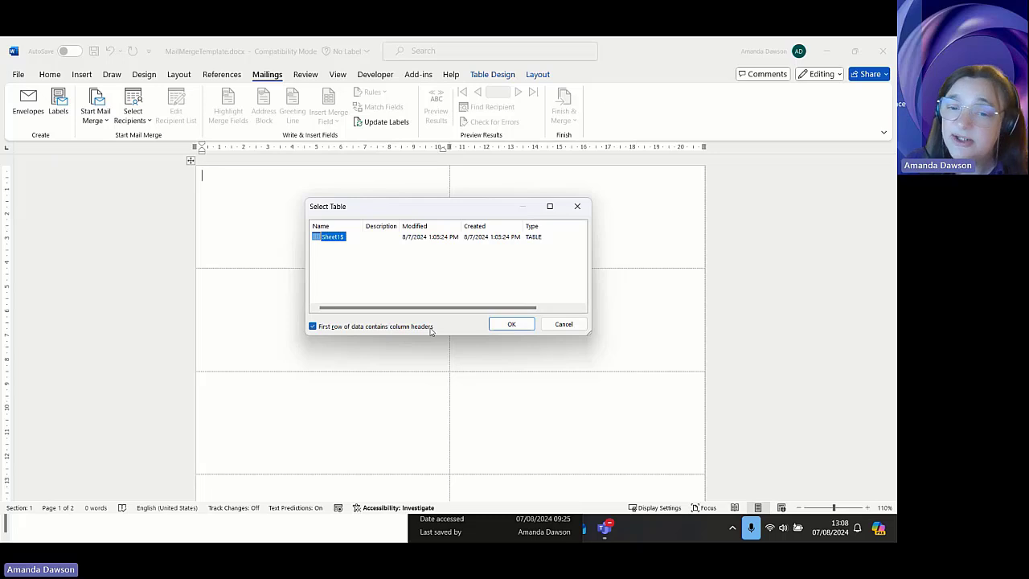
pyautogui.click(510, 325)
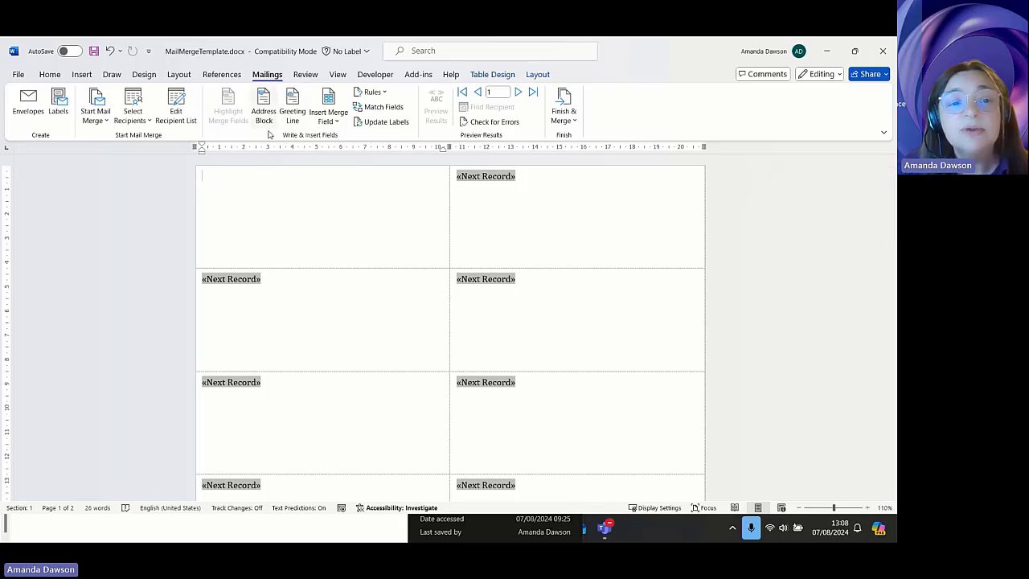
# - Insert the First_Name and Last_Name merge fields, separated by a space, on the first line of the first label
pyautogui.click(334, 120)
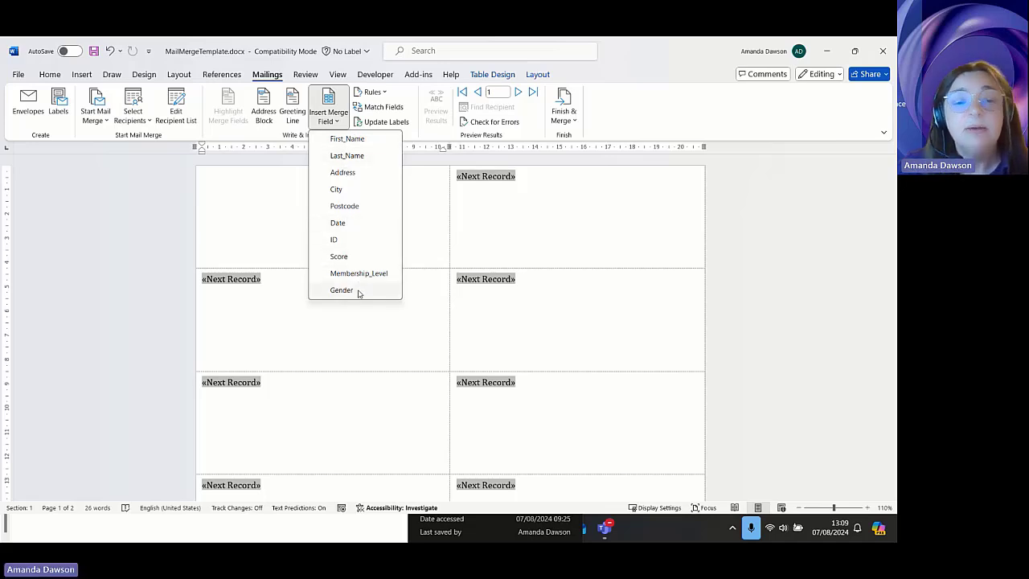
pyautogui.click(346, 139)
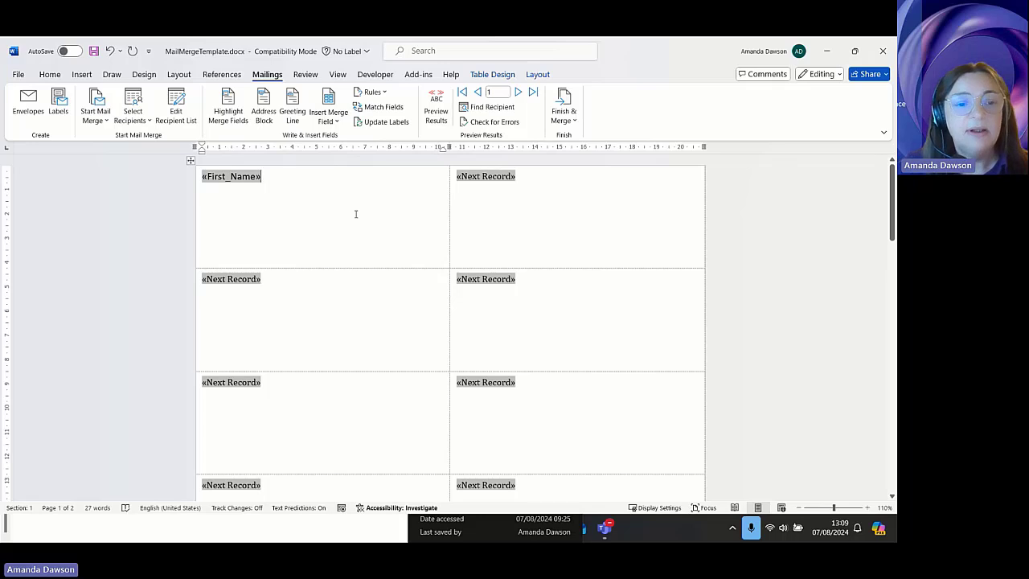
pyautogui.click(338, 118)
pyautogui.click(354, 156)
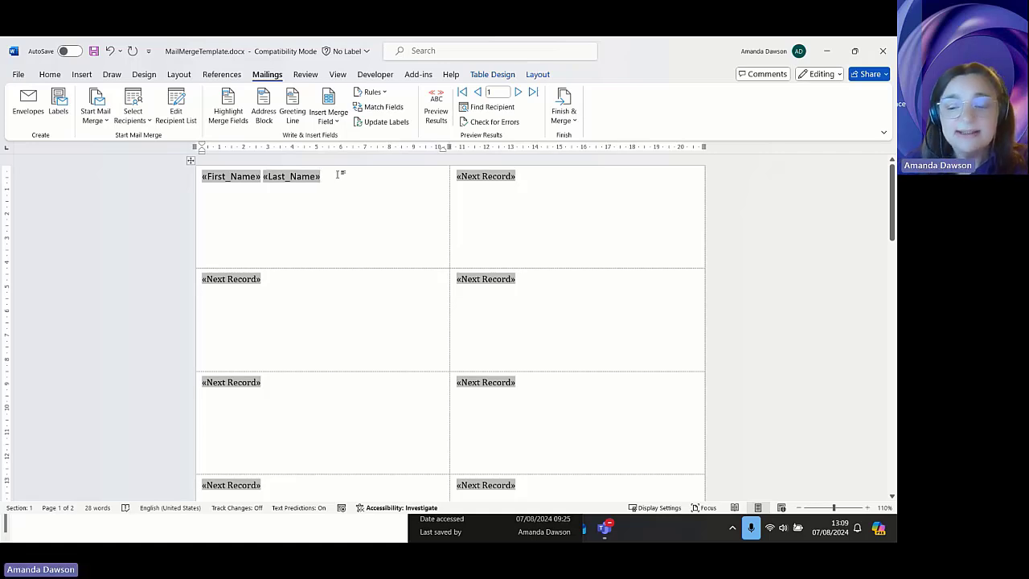
# - Add the Address, City and Postcode merge fields on separate lines beneath the name in the first label
pyautogui.press('Return')
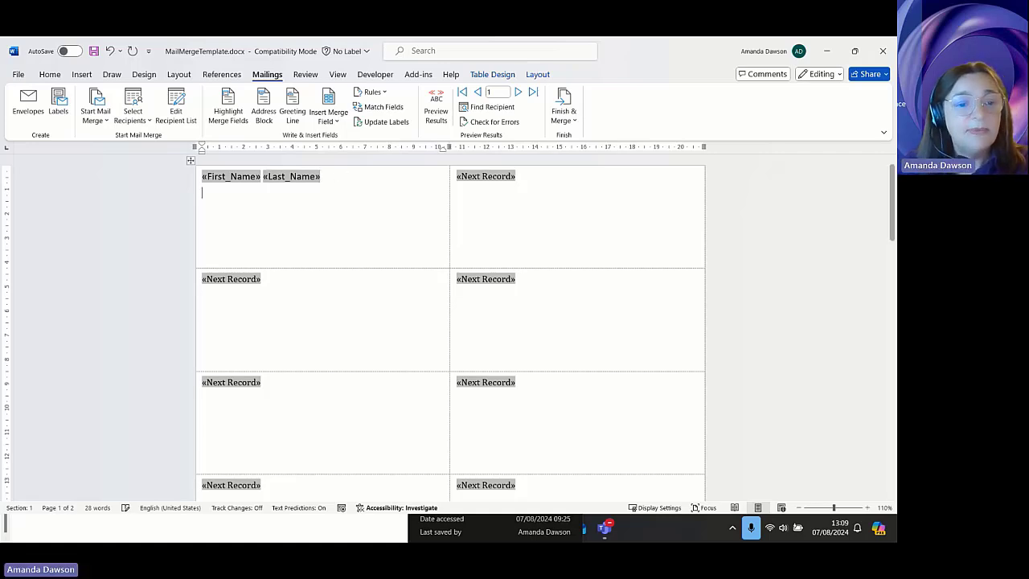
pyautogui.click(341, 127)
pyautogui.click(342, 172)
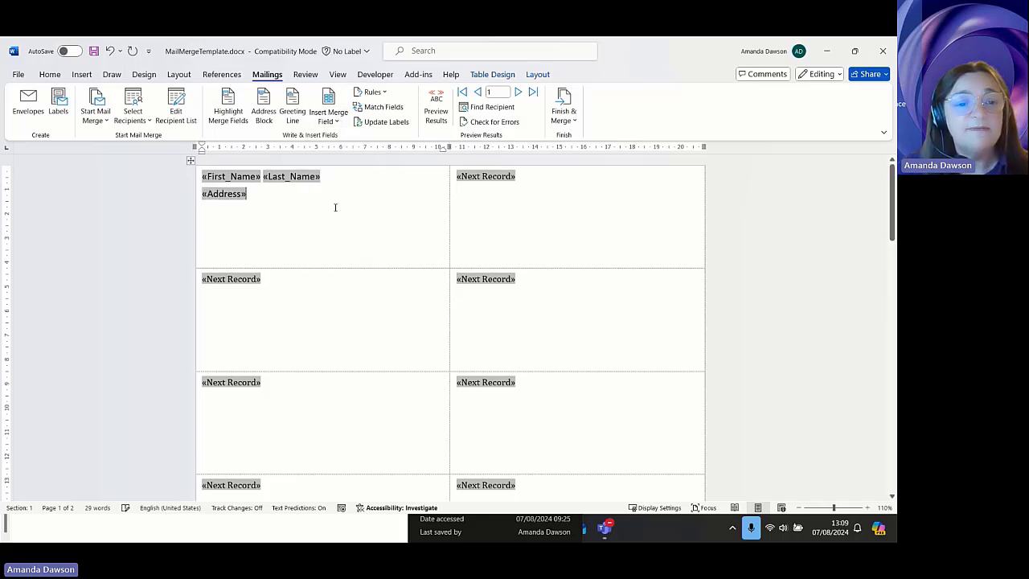
pyautogui.press('Return')
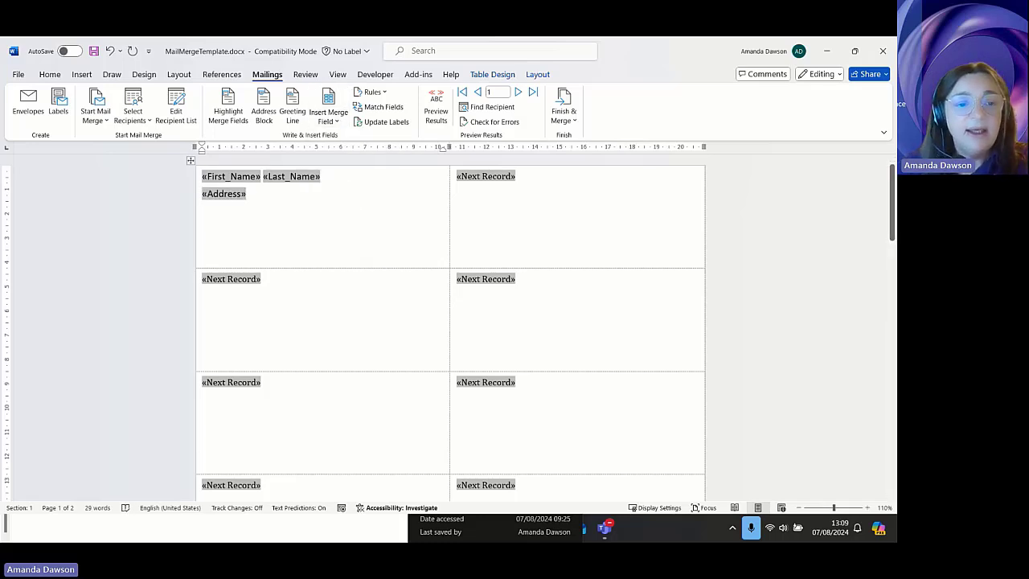
pyautogui.click(335, 125)
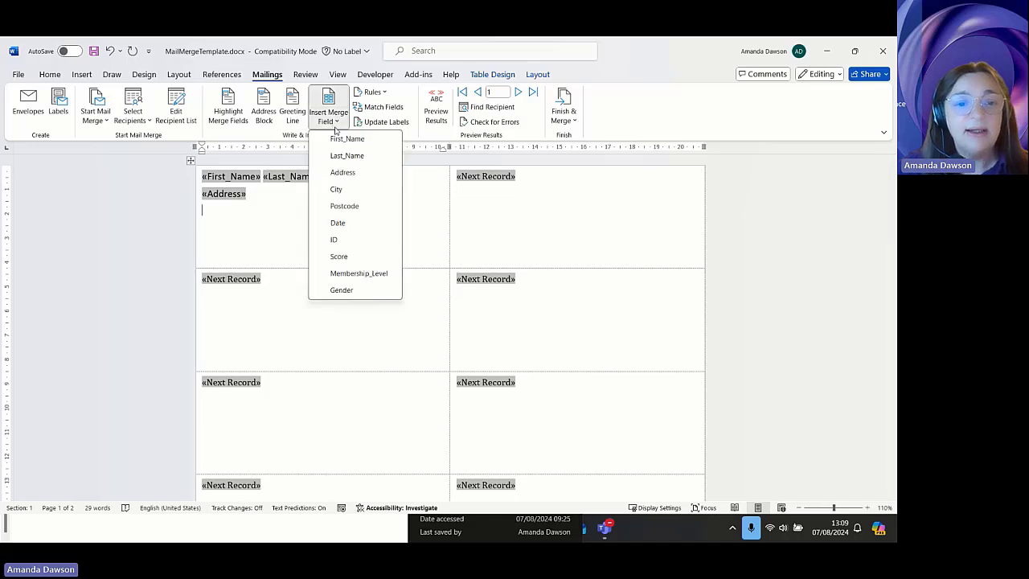
pyautogui.click(336, 188)
pyautogui.press('Return')
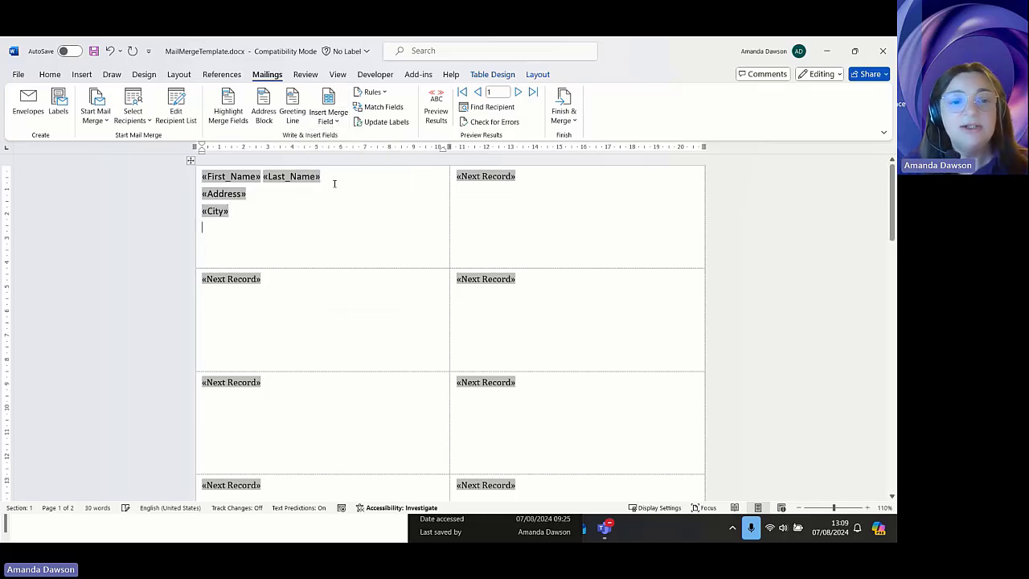
pyautogui.click(335, 122)
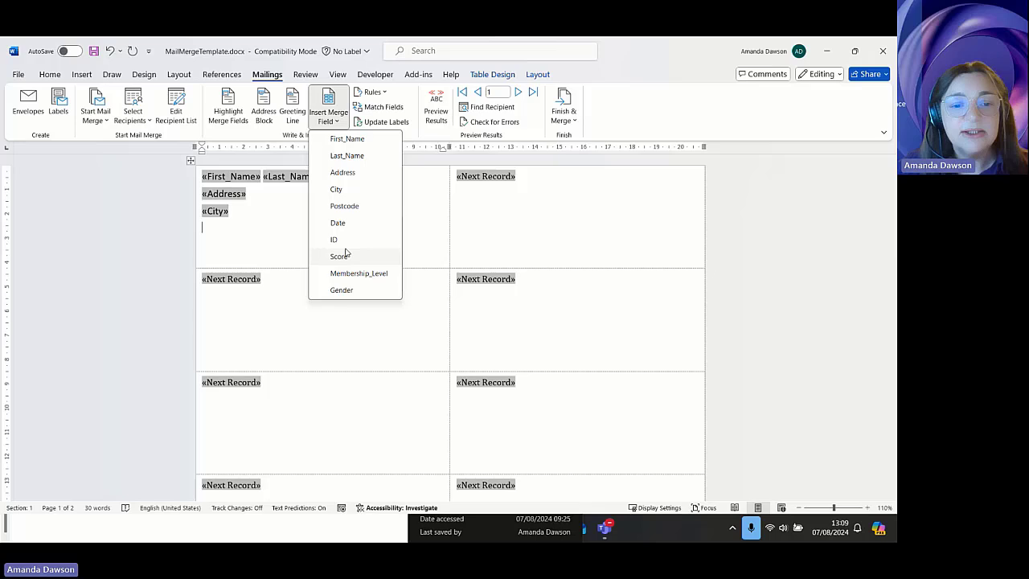
pyautogui.click(339, 206)
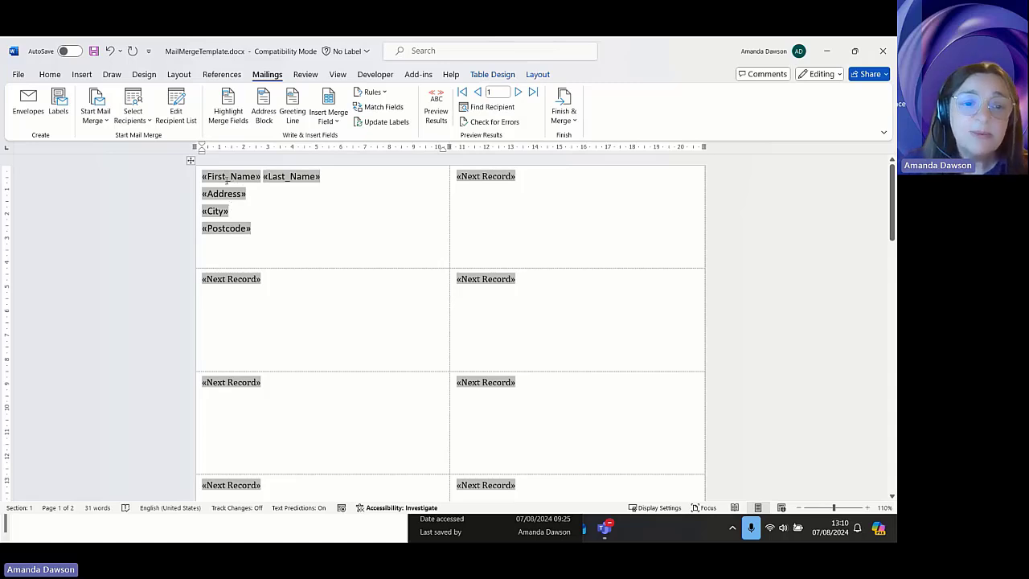
# - Preview the merge results in the first label, step through to record 4, and return to the first record
pyautogui.click(436, 113)
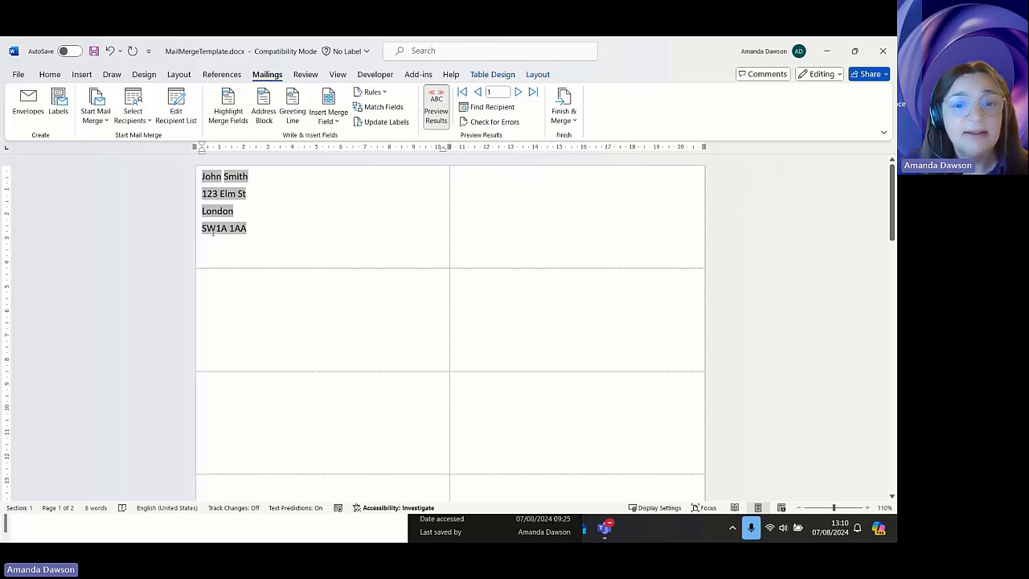
pyautogui.click(518, 92)
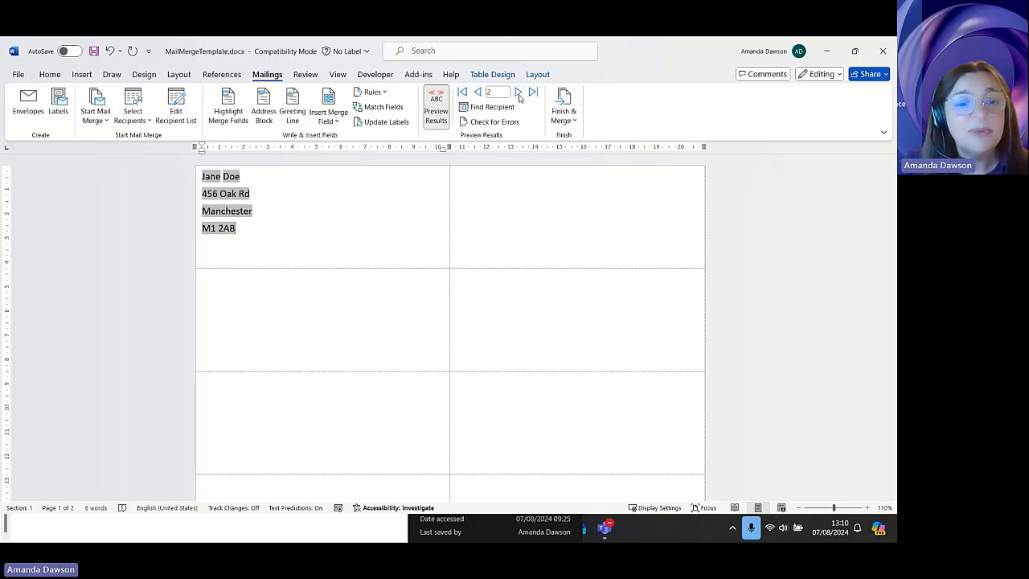
pyautogui.click(519, 93)
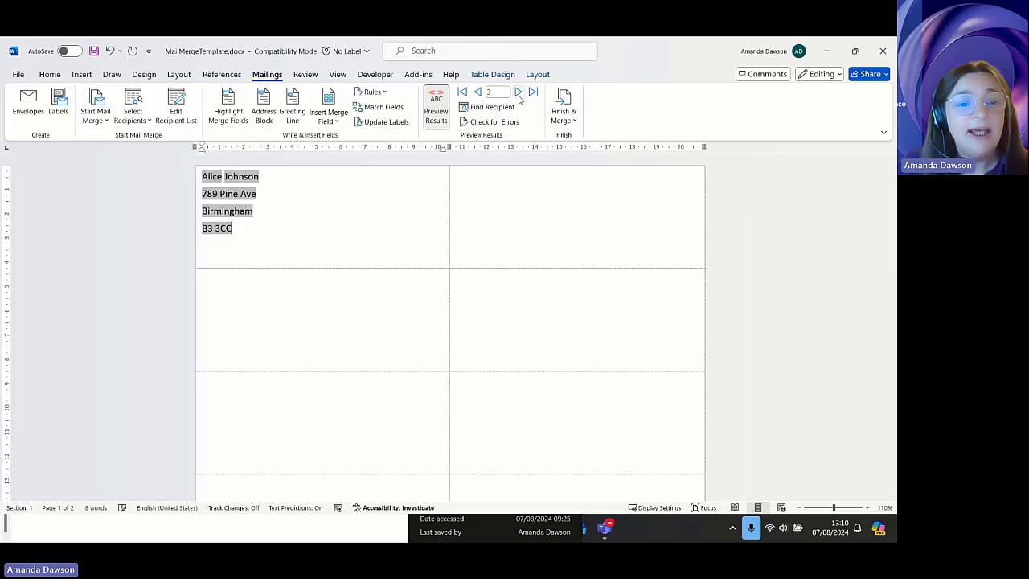
pyautogui.click(518, 93)
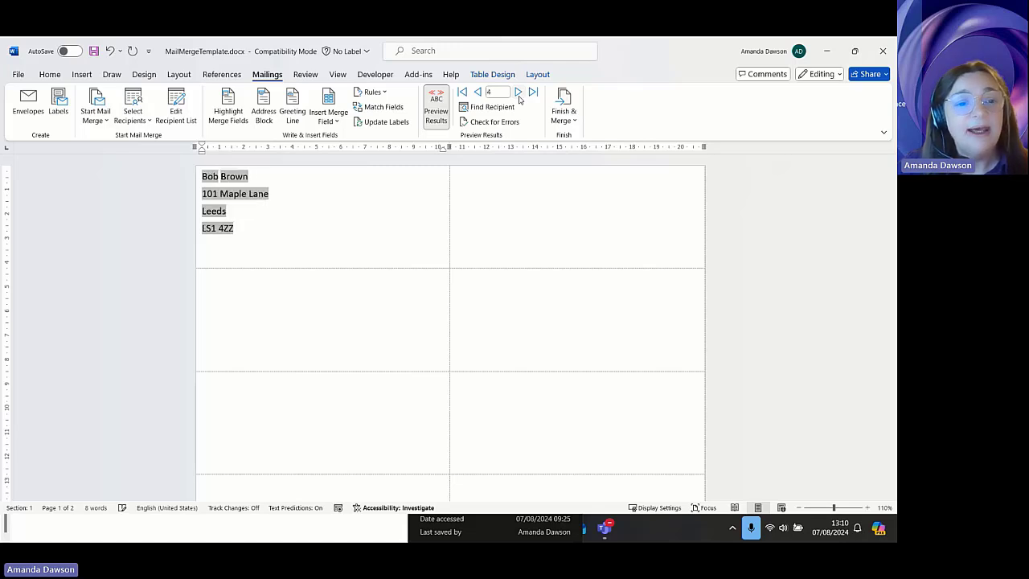
pyautogui.click(463, 95)
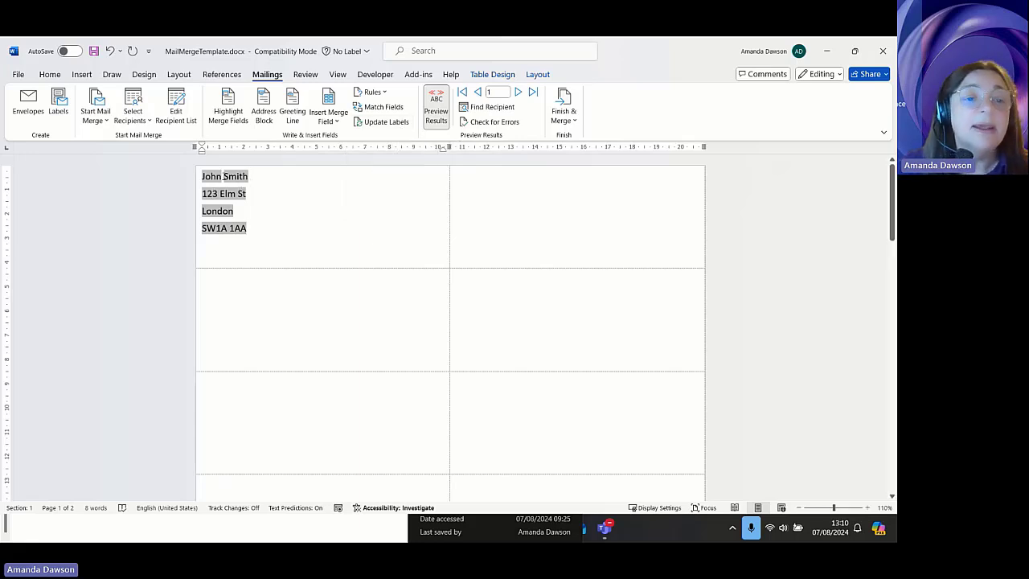
pyautogui.click(265, 191)
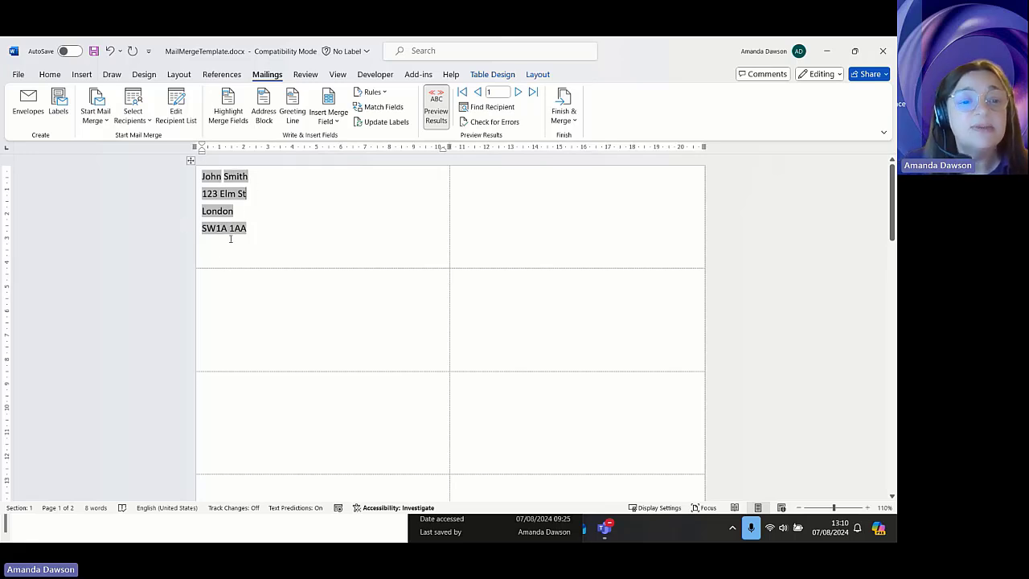
# - Update the labels so the first label's name and address merge fields are copied to every label on the sheet
pyautogui.click(383, 125)
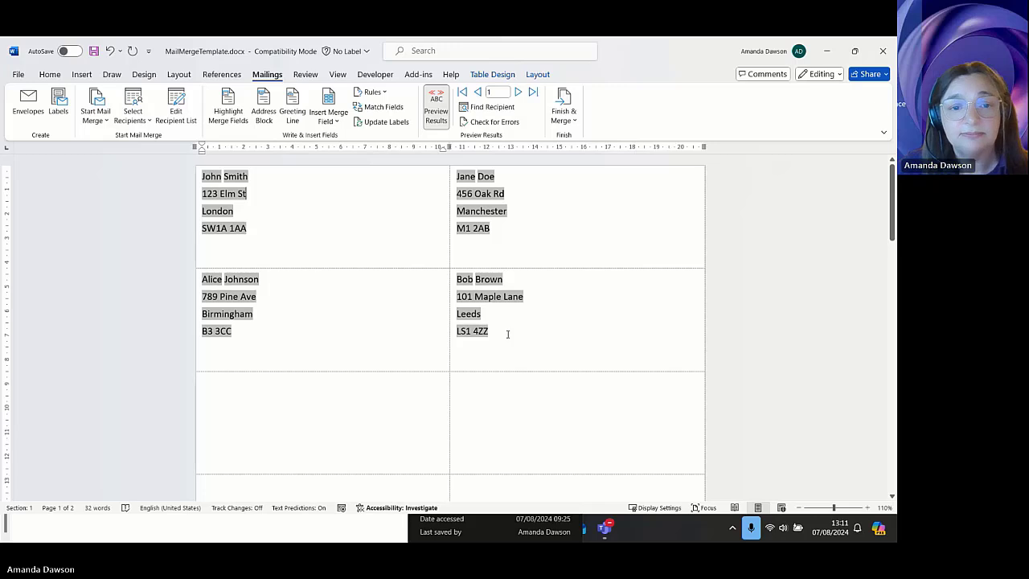
pyautogui.click(88, 126)
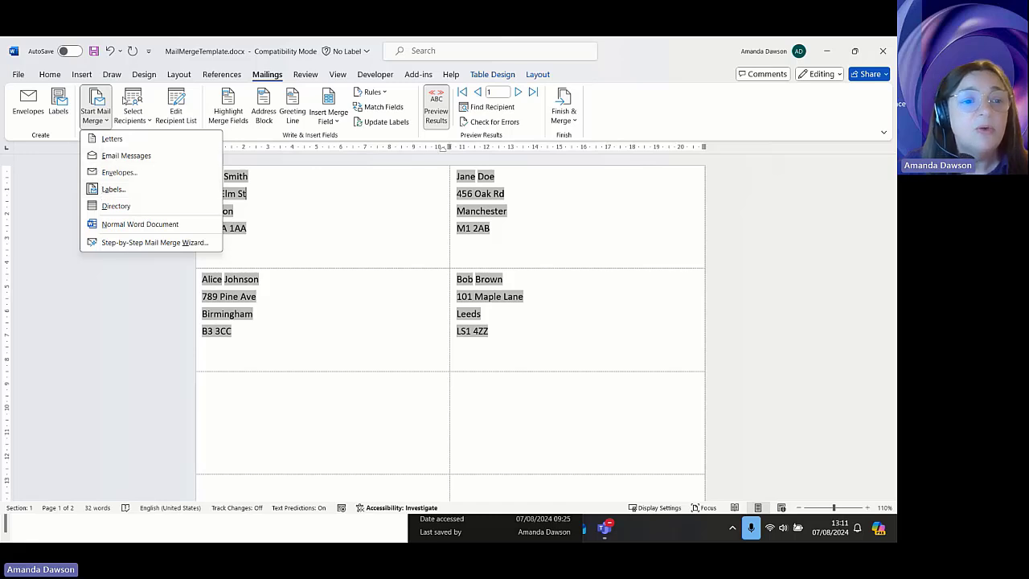
pyautogui.click(142, 126)
pyautogui.click(142, 126)
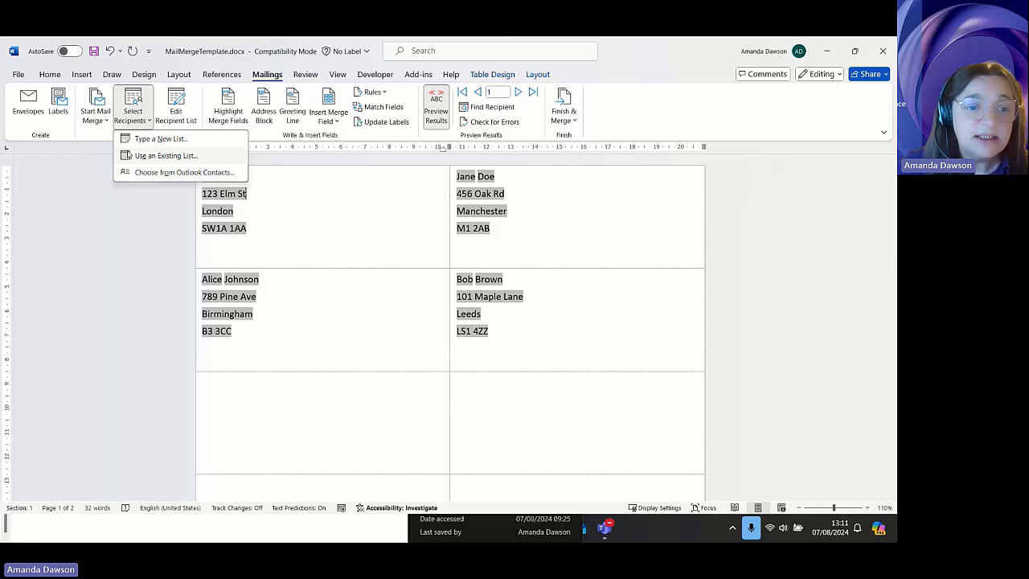
pyautogui.click(119, 215)
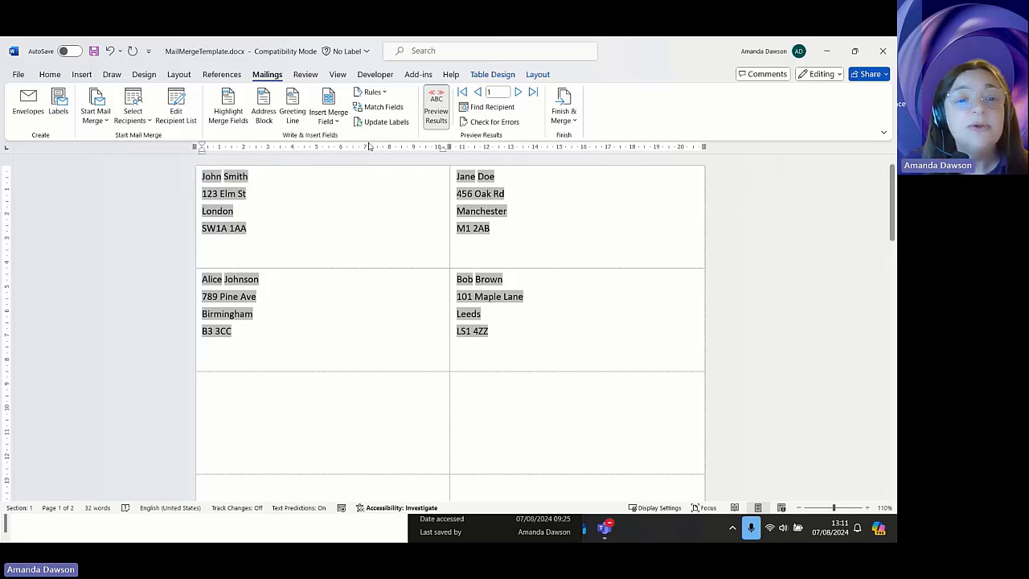
pyautogui.click(336, 122)
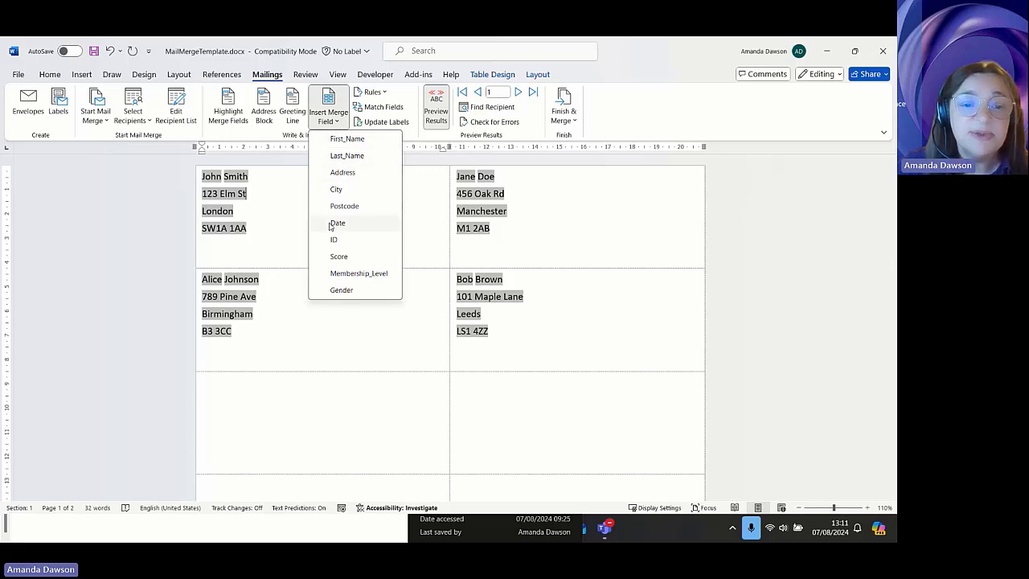
pyautogui.click(261, 228)
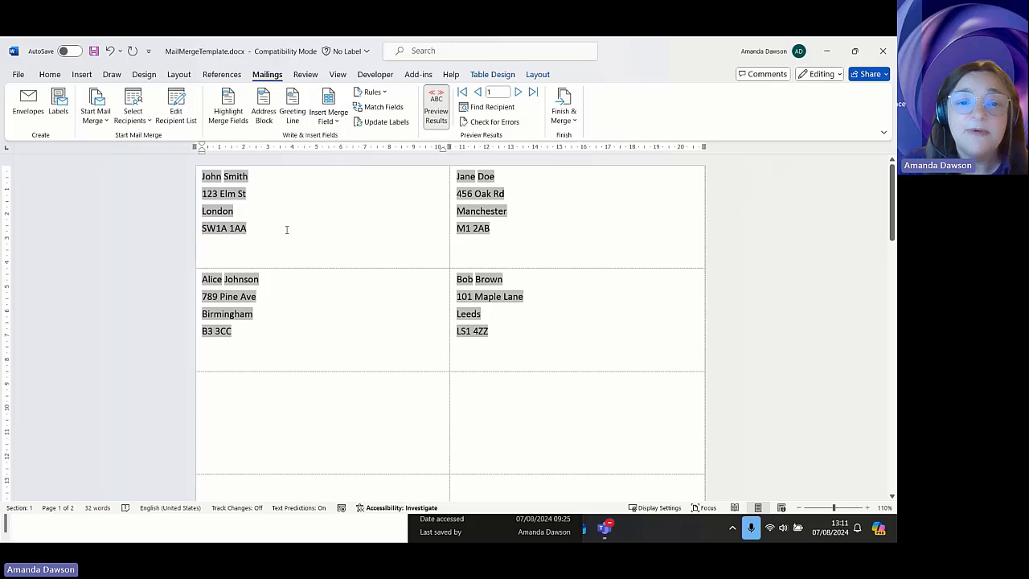
# - Update the labels again, and switch the results preview off and back on to check the merge fields in each label
pyautogui.click(386, 121)
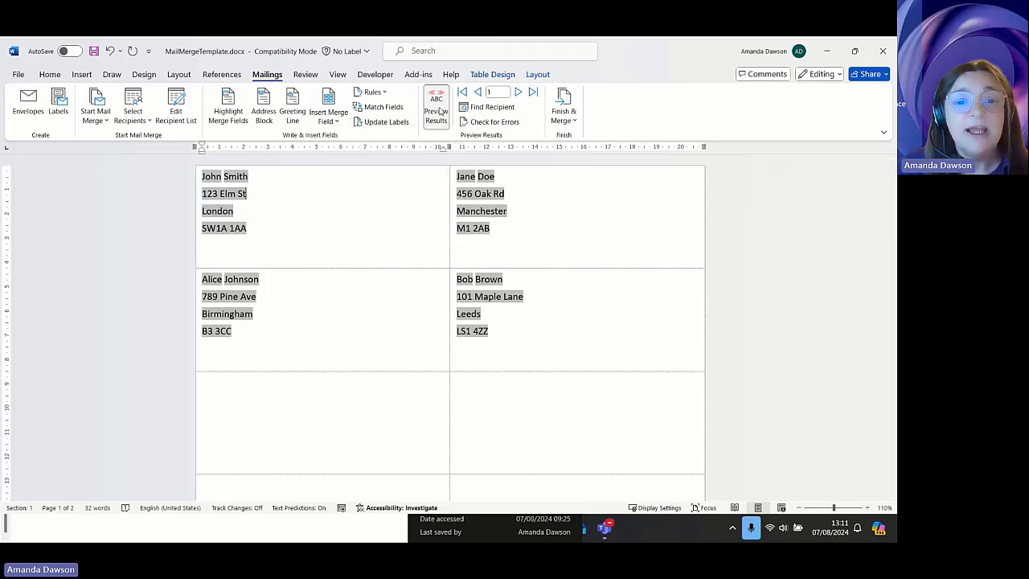
pyautogui.click(436, 108)
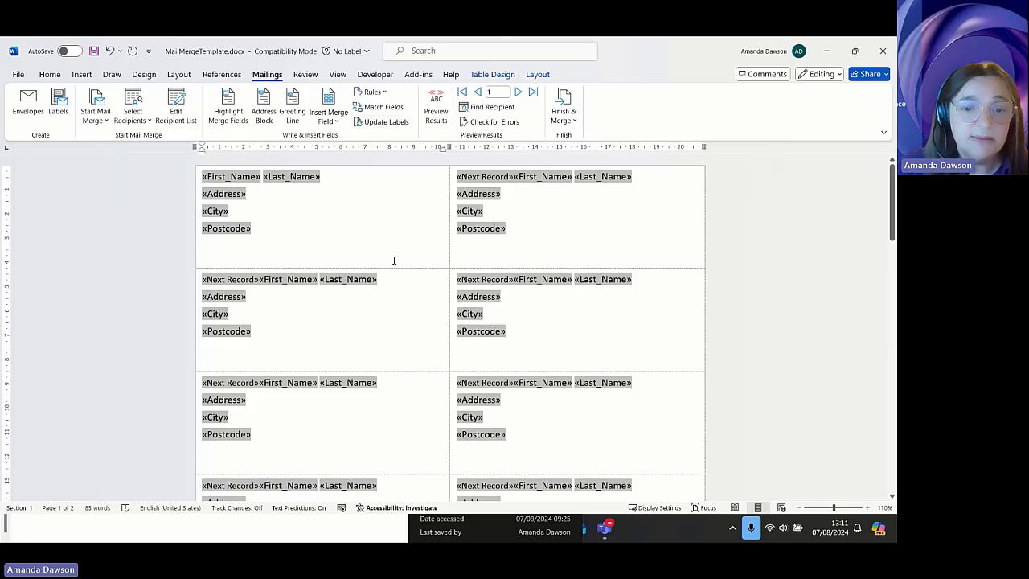
pyautogui.click(442, 117)
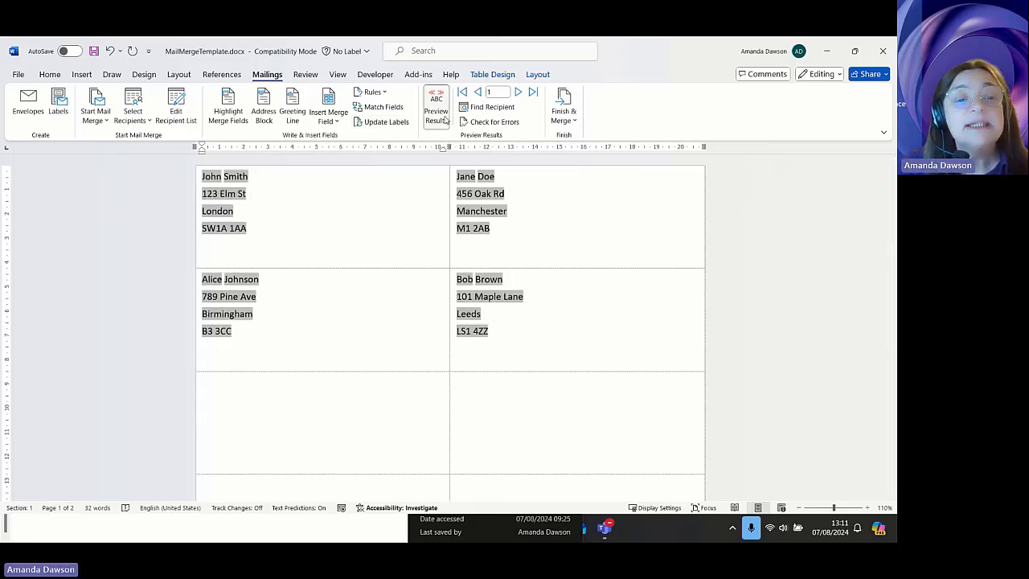
pyautogui.click(569, 120)
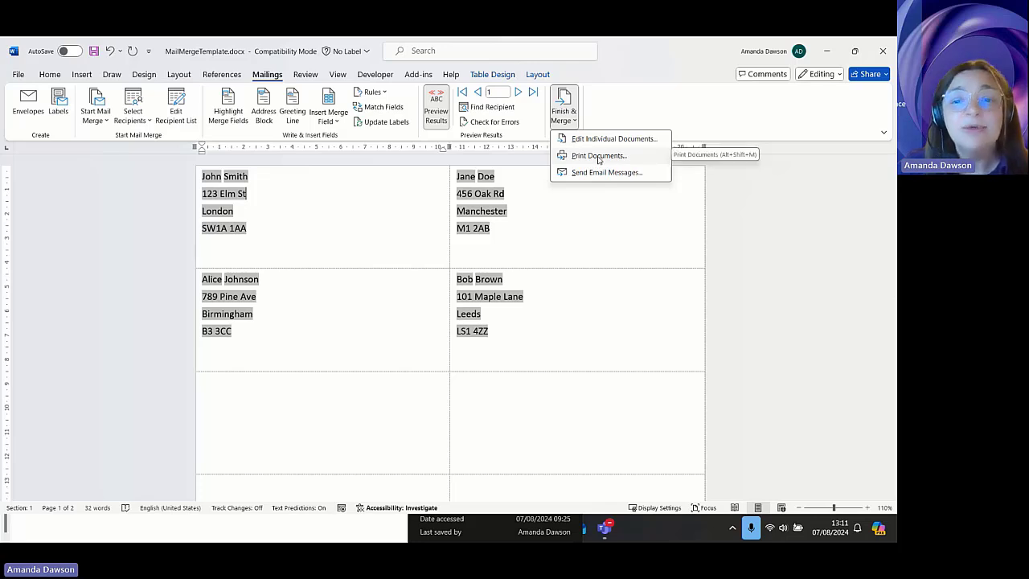
pyautogui.click(597, 157)
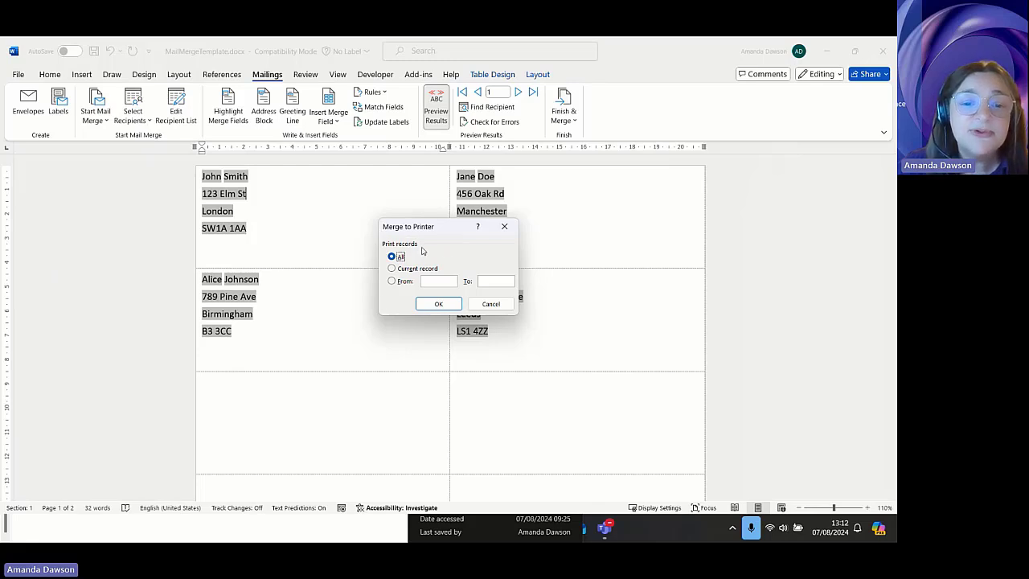
pyautogui.click(392, 281)
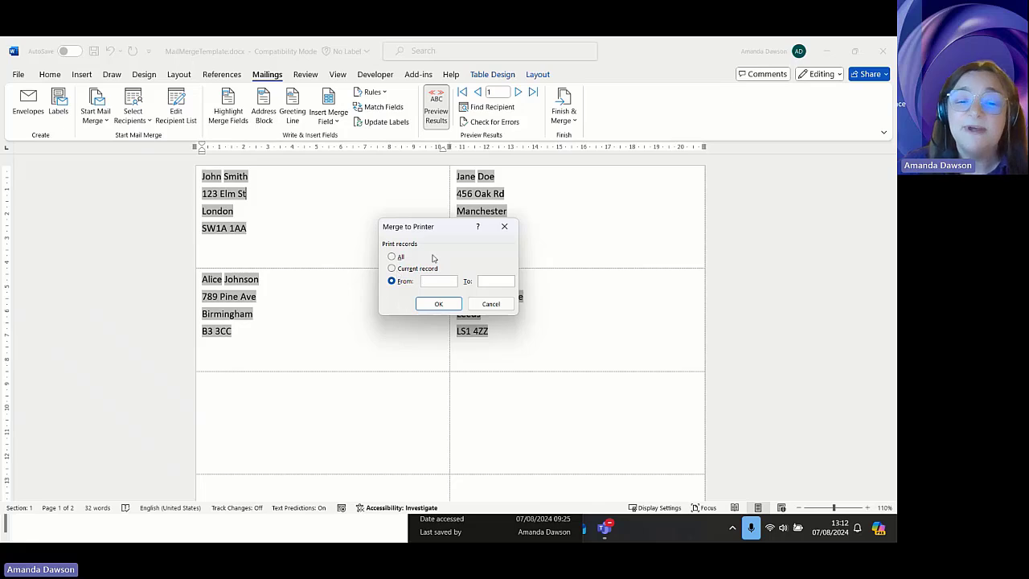
pyautogui.click(497, 306)
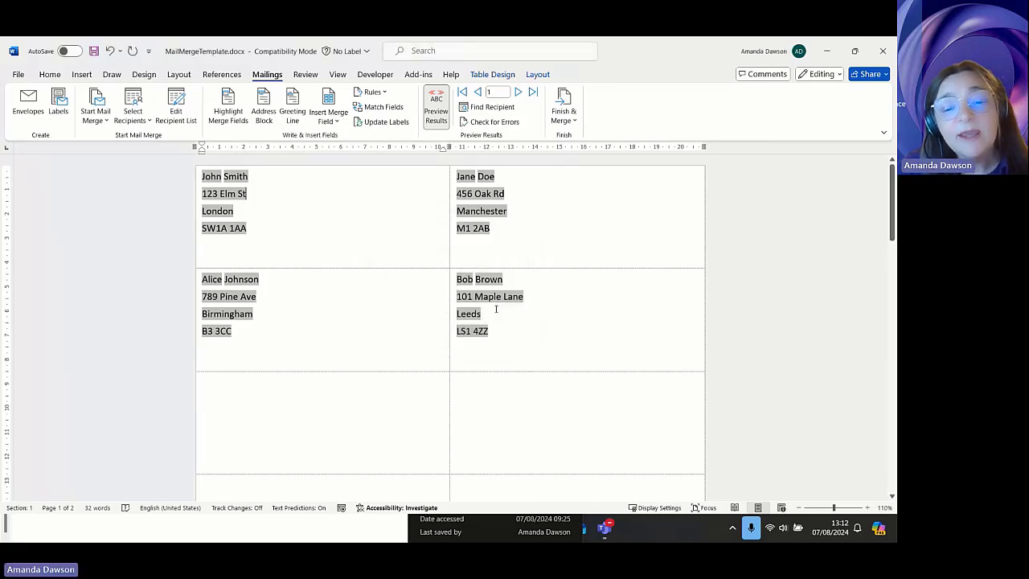
# - Finish the merge by merging all records into a new document of individual labels
pyautogui.click(575, 121)
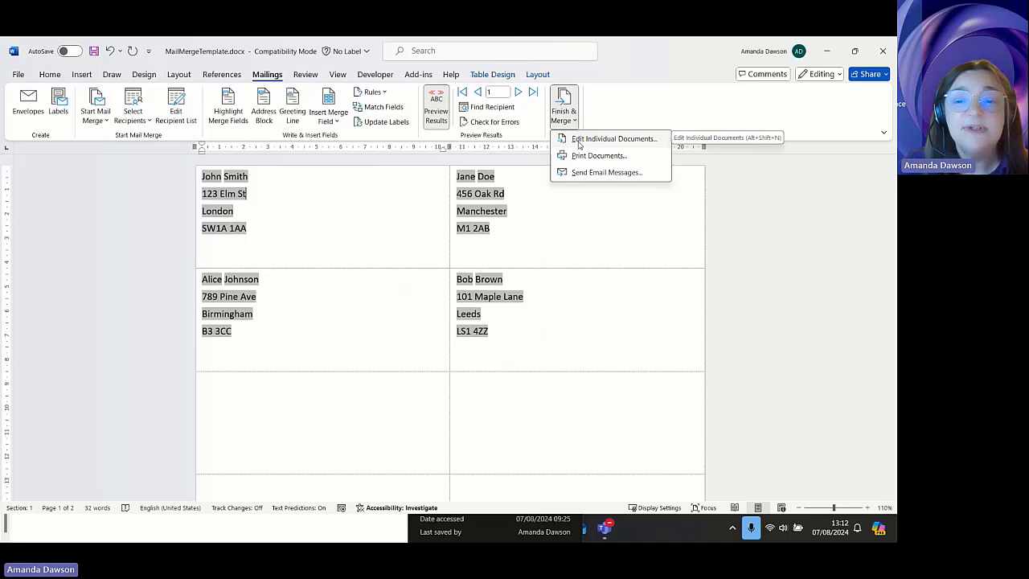
pyautogui.click(579, 141)
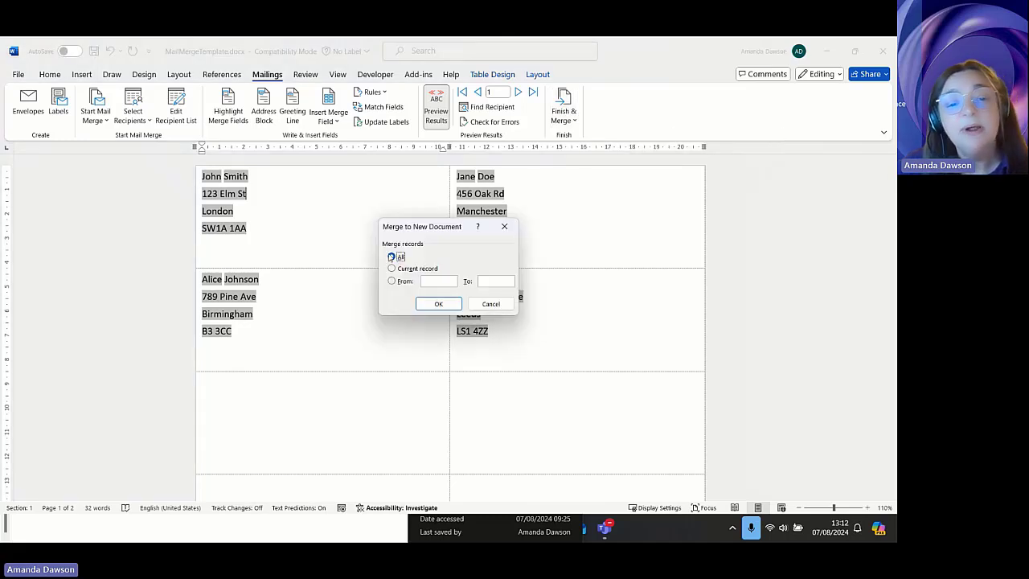
pyautogui.click(438, 303)
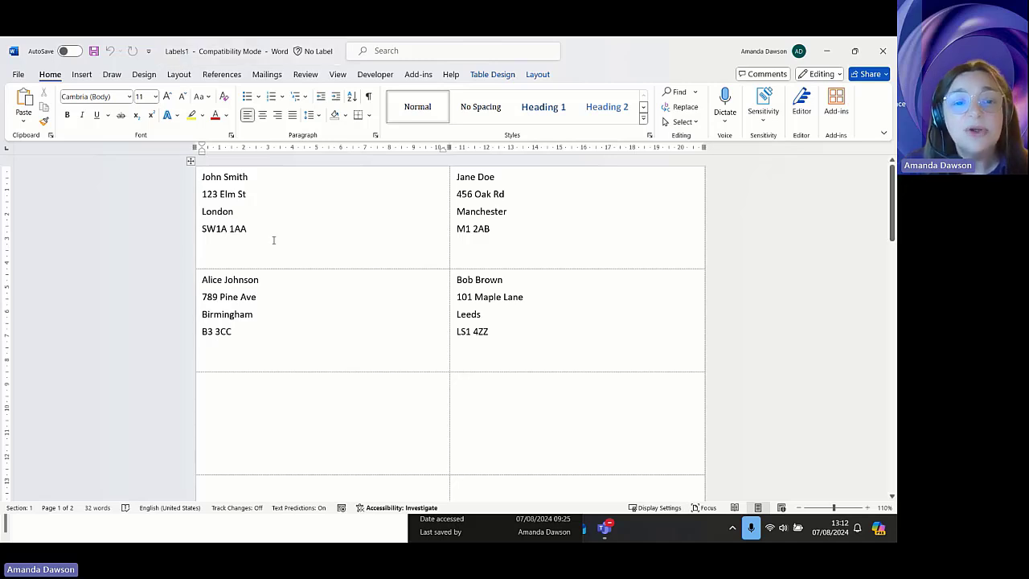
# - Compare the available mail merge commands in the merged labels document and MailMergeTemplate.docx, including the template's finish options, ending in the merged document
pyautogui.click(267, 74)
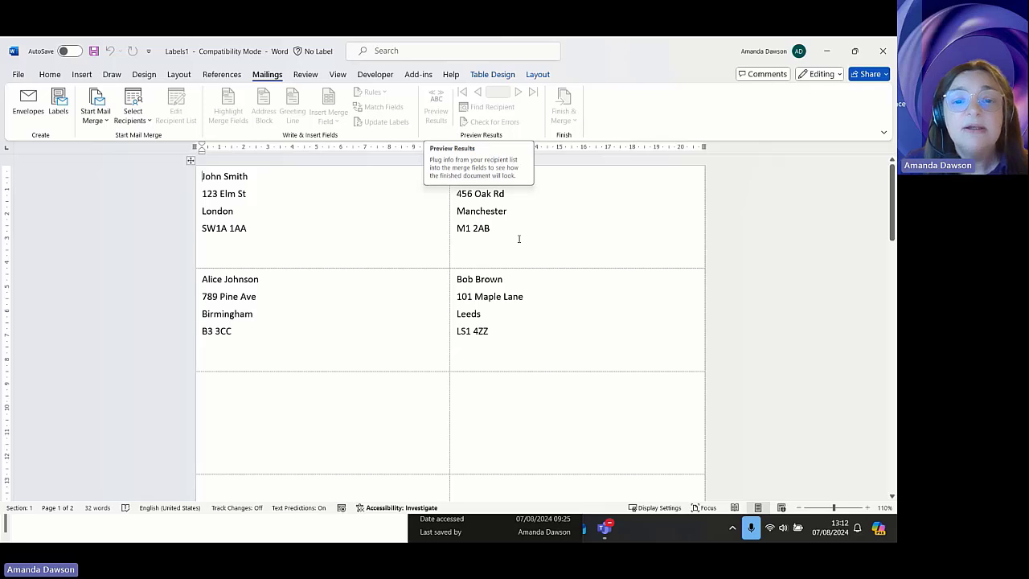
pyautogui.click(485, 231)
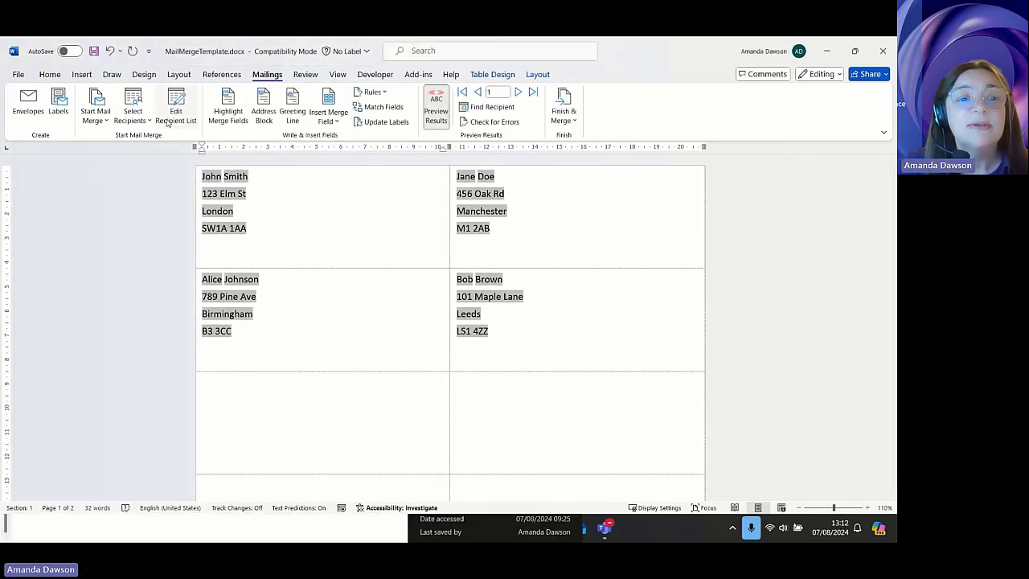
pyautogui.click(463, 179)
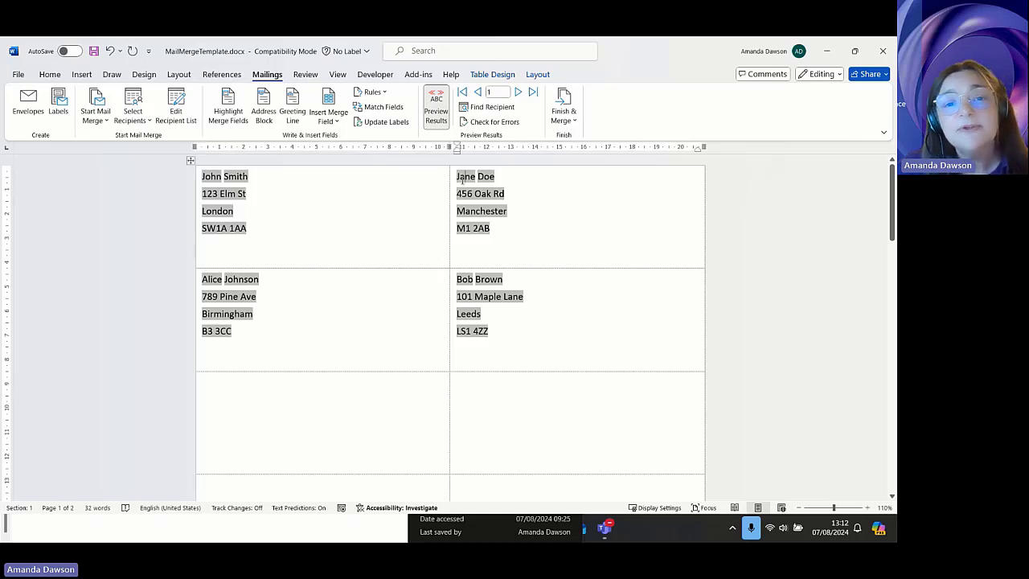
pyautogui.click(563, 112)
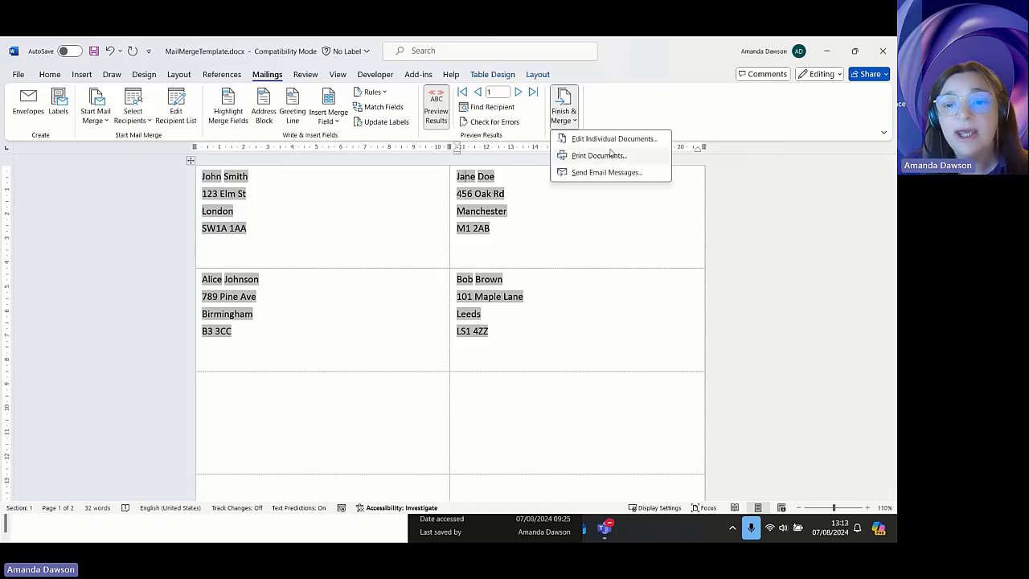
pyautogui.click(564, 231)
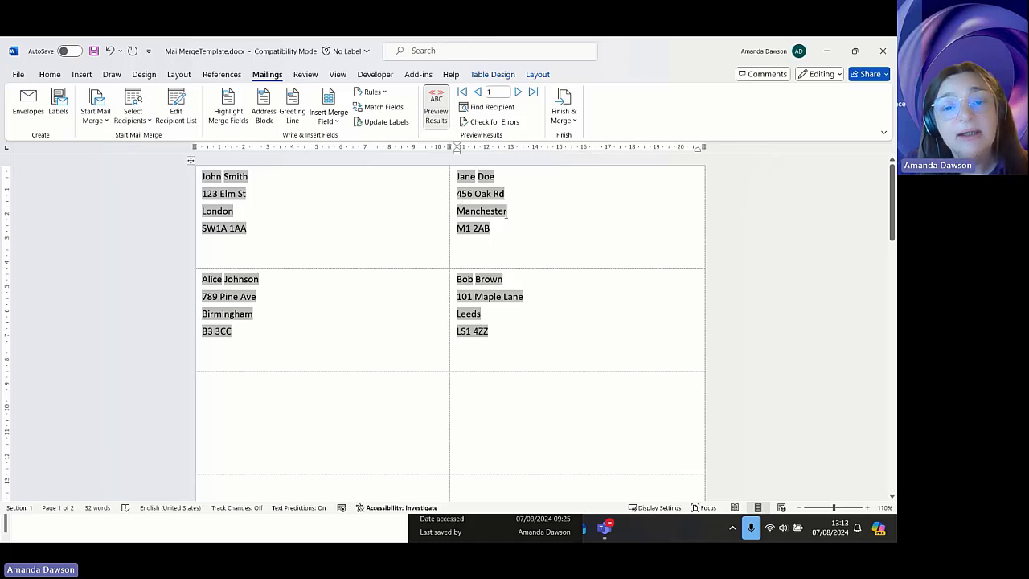
pyautogui.click(565, 120)
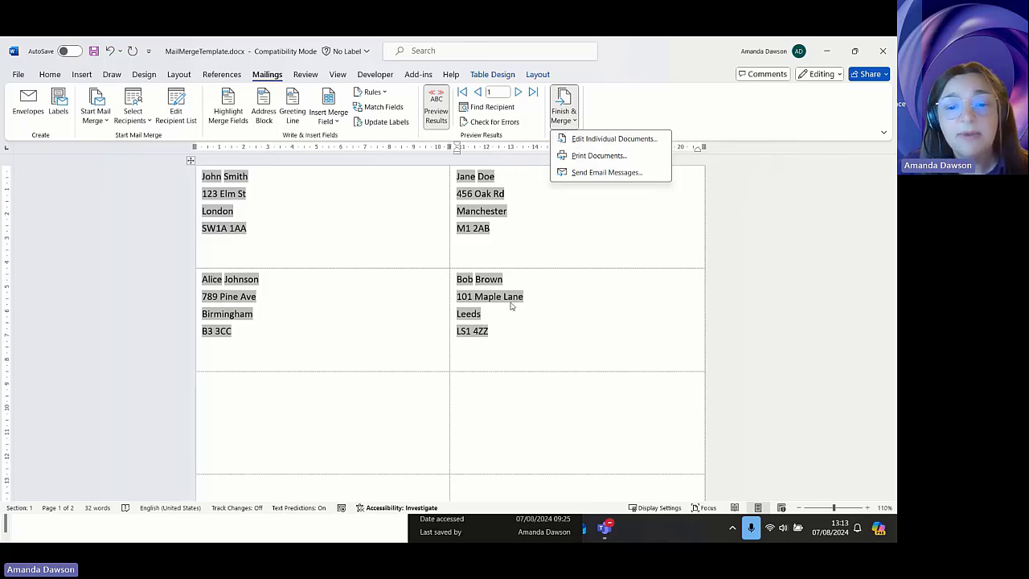
pyautogui.click(592, 288)
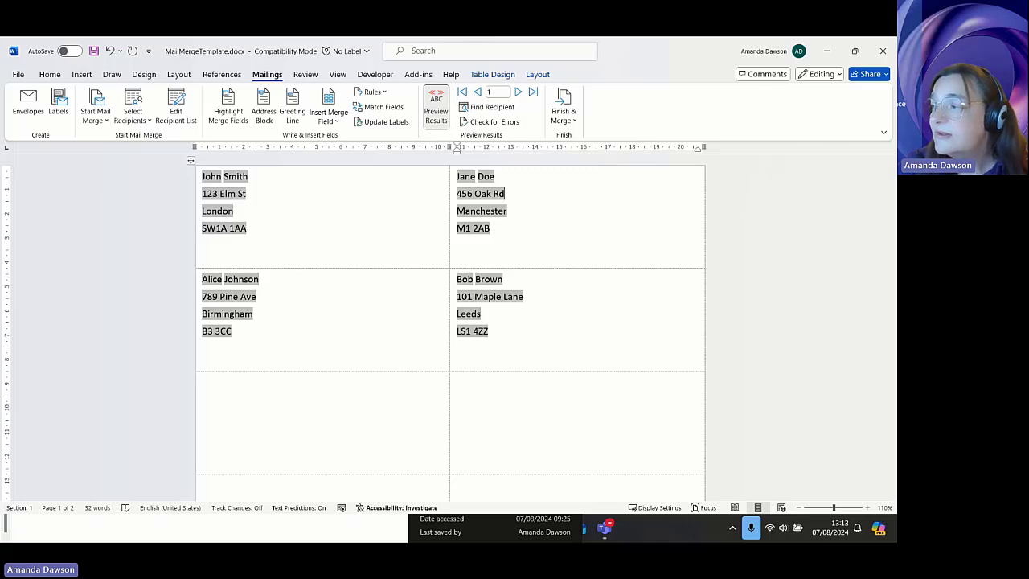
pyautogui.press('Return')
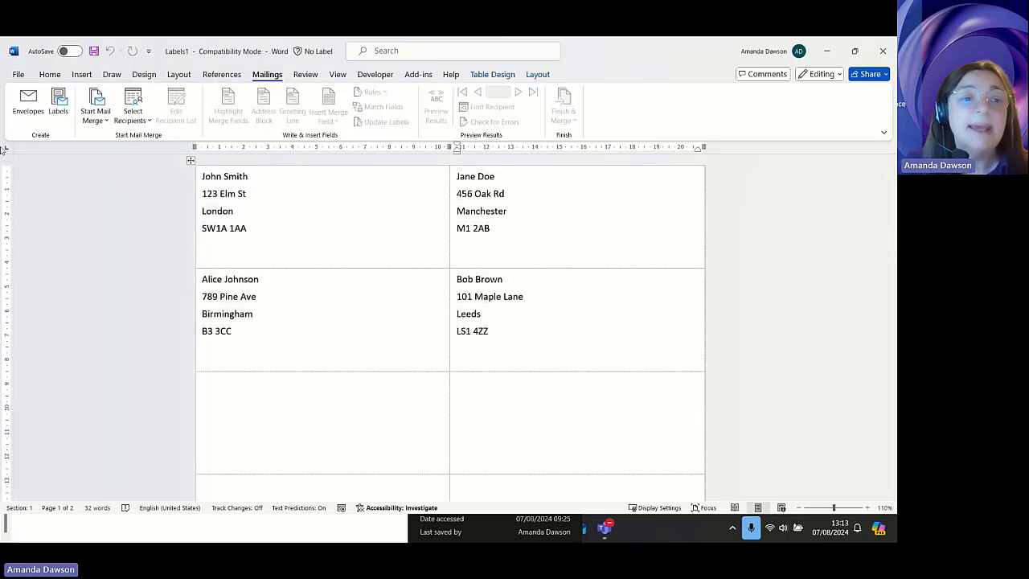
# - Save the merged document as the Word document Labels in the Mail Merge folder, accepting the upgrade to the newest file format
pyautogui.click(18, 74)
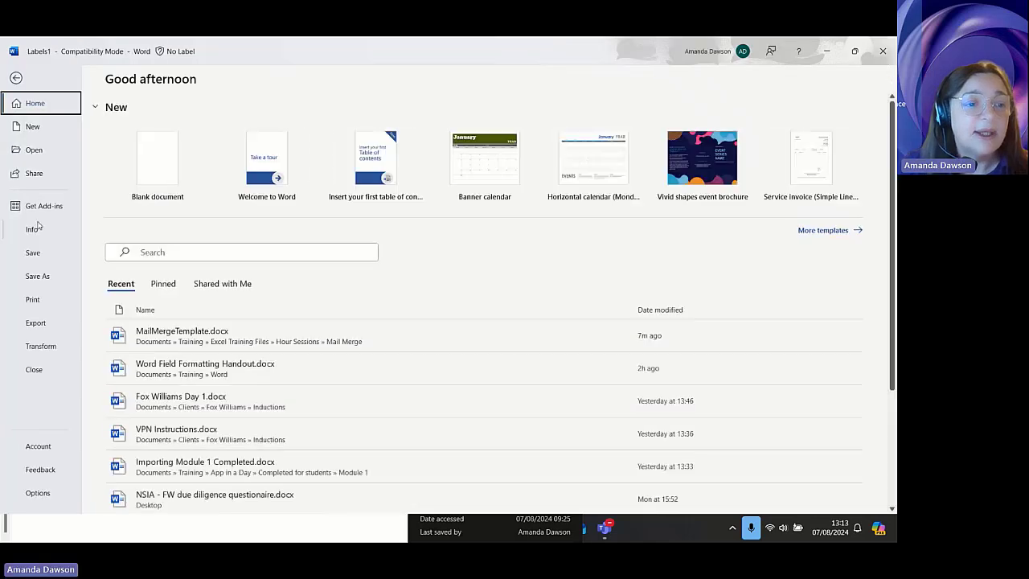
pyautogui.click(37, 276)
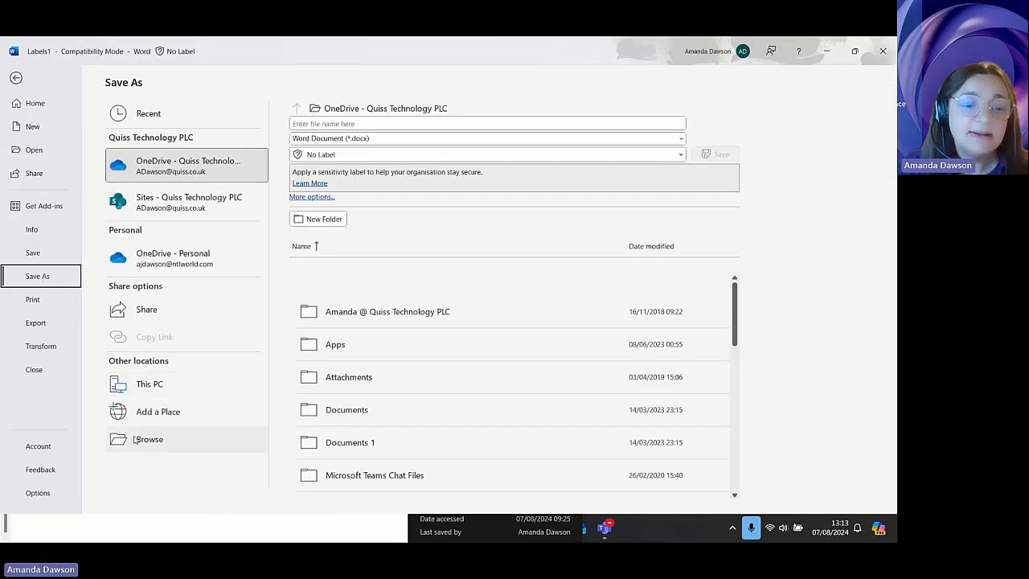
pyautogui.click(137, 439)
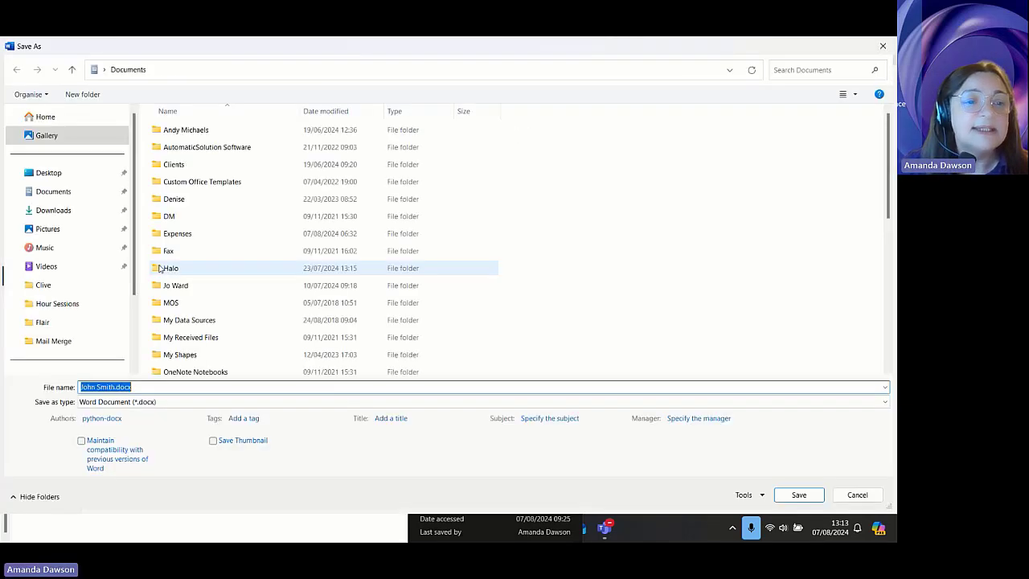
pyautogui.click(52, 319)
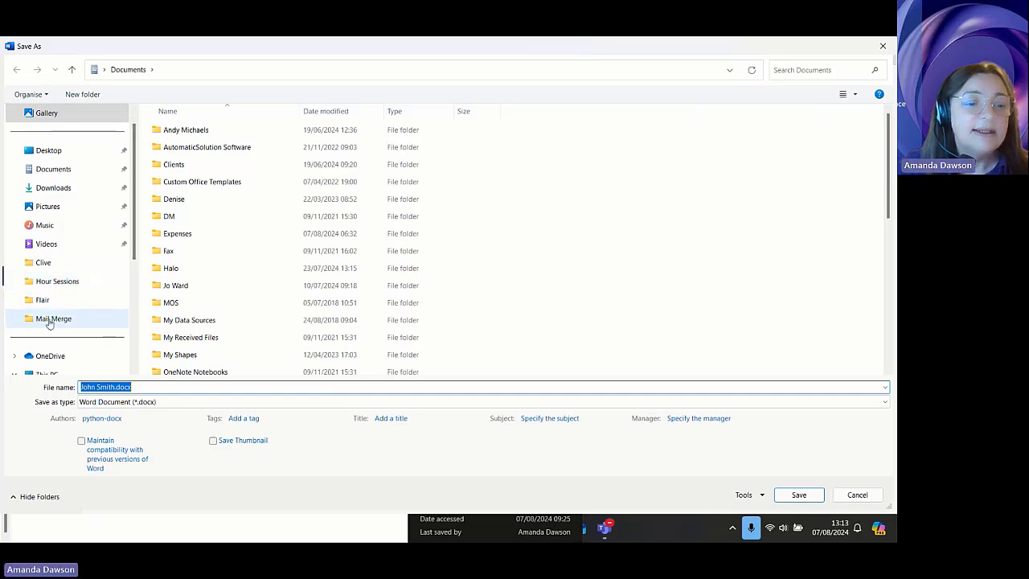
pyautogui.click(150, 387)
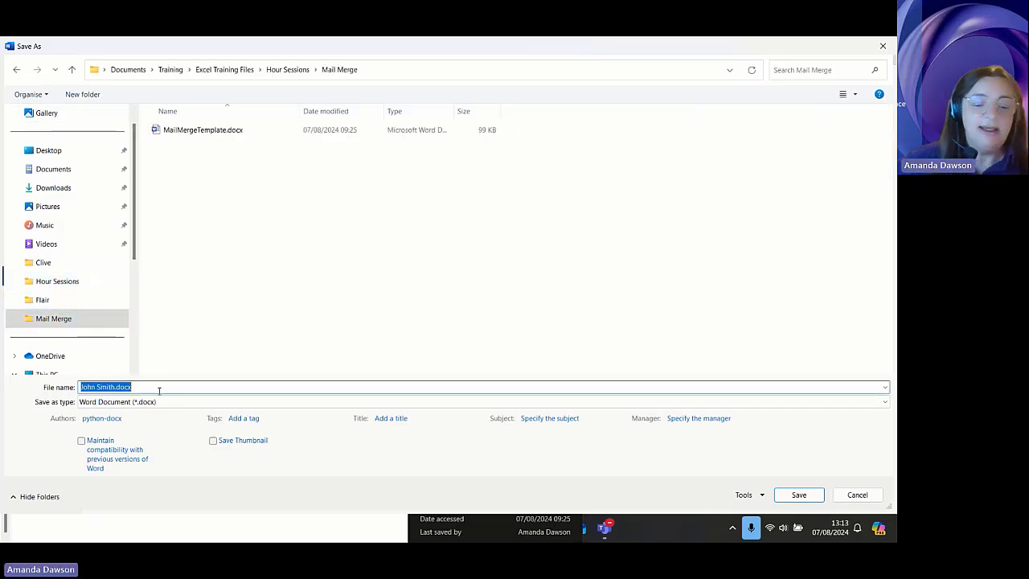
pyautogui.write('bels1')
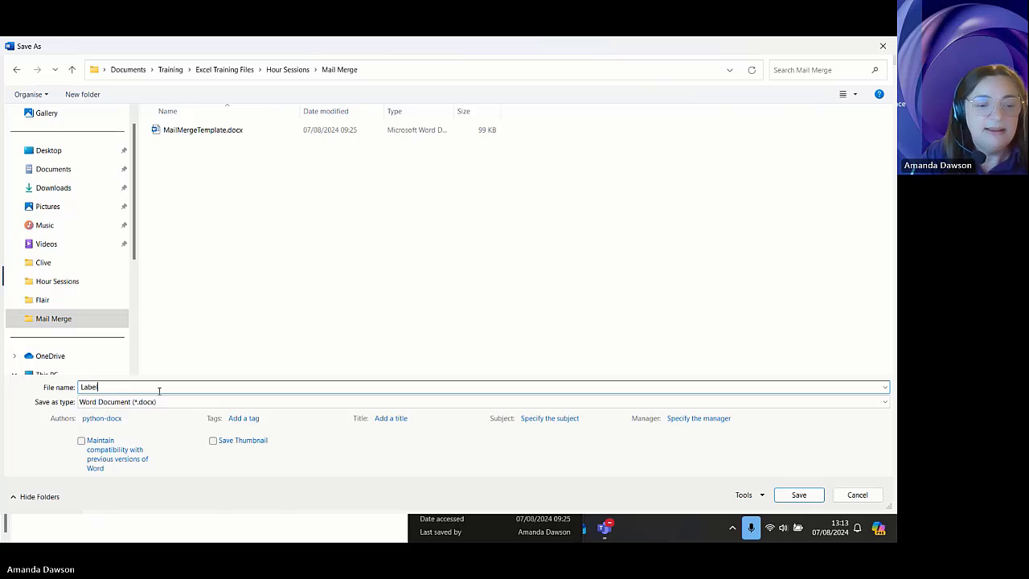
pyautogui.press('Return')
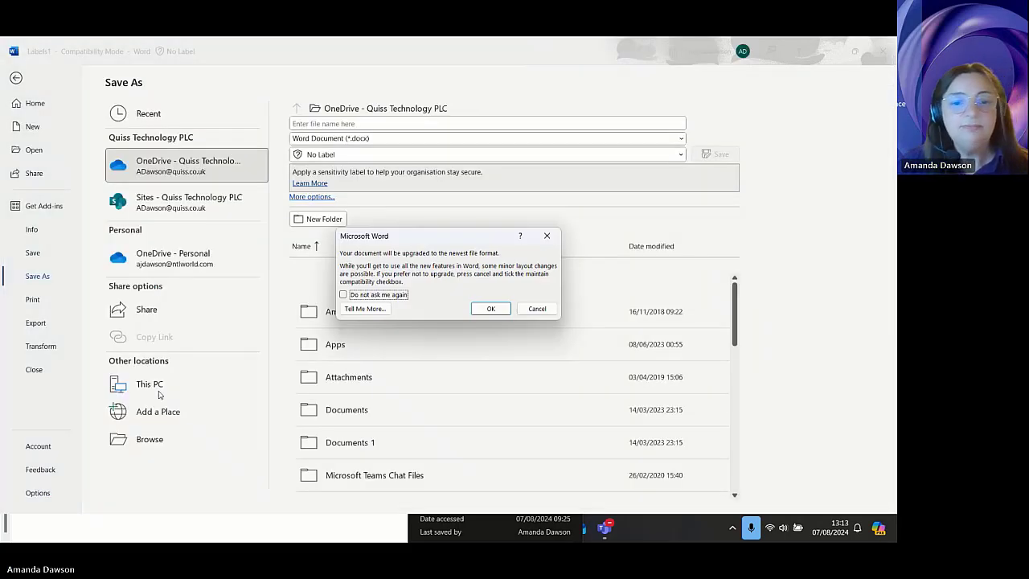
pyautogui.click(489, 308)
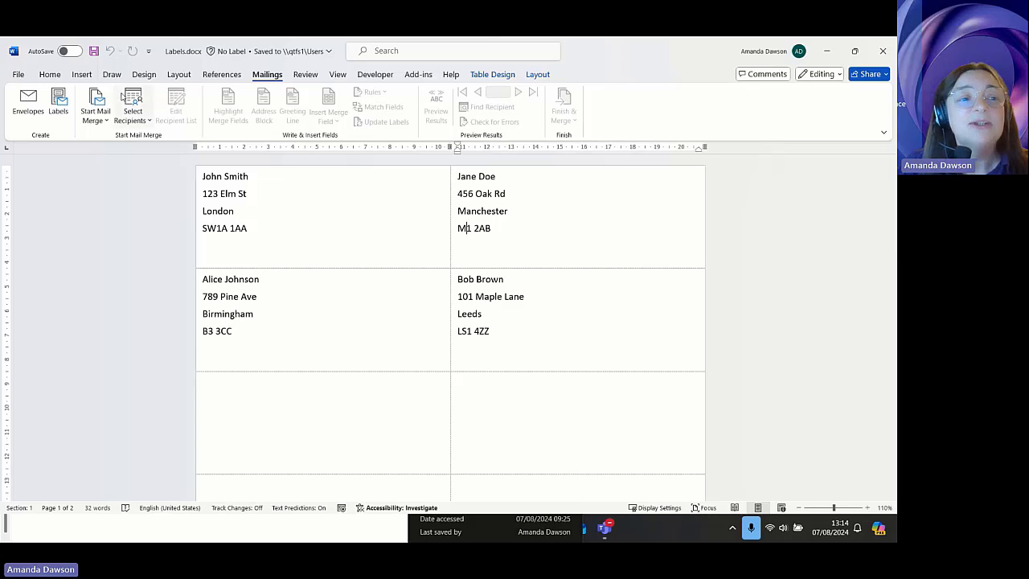
# - Close the saved Labels.docx document and return to MailMergeTemplate.docx
pyautogui.click(17, 77)
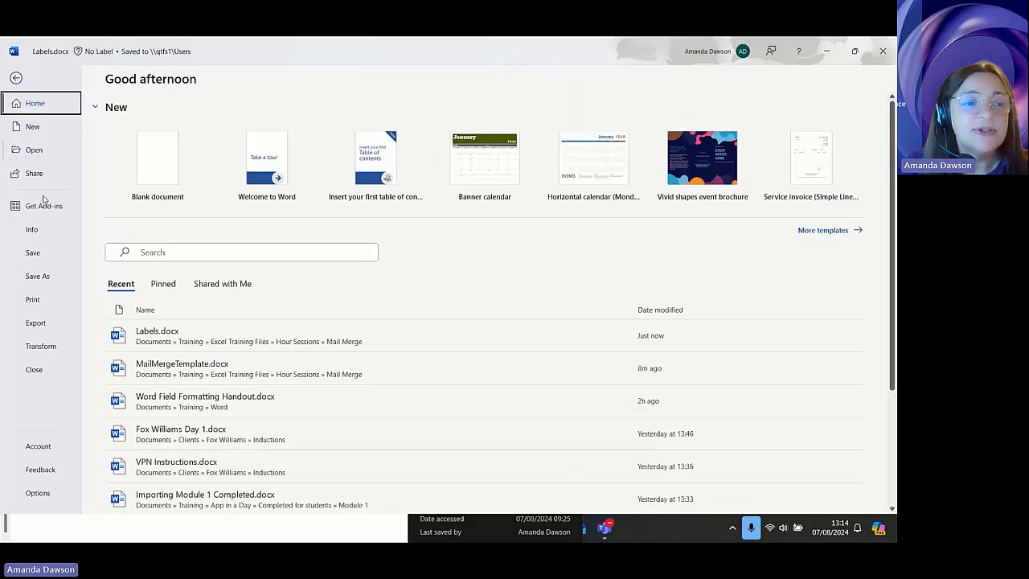
pyautogui.press('Escape')
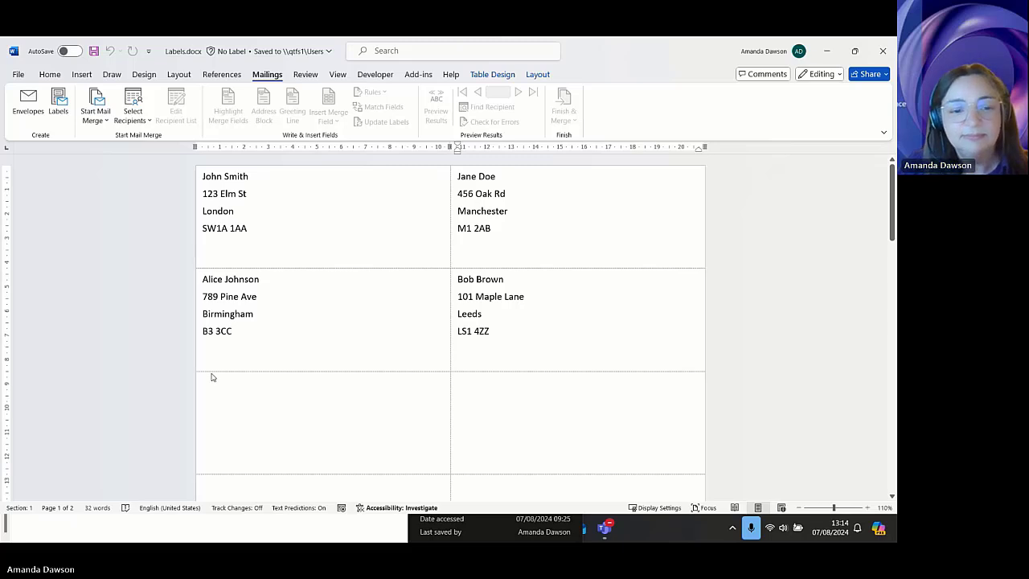
pyautogui.click(887, 53)
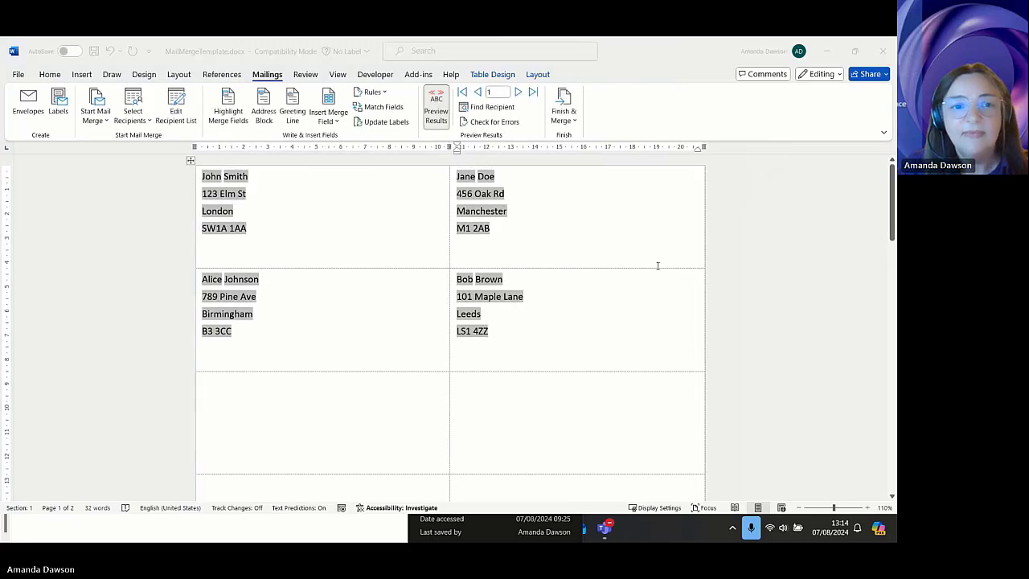
# - Close the label version of MailMergeTemplate.docx without saving, and reopen the original MailMergeTemplate.docx from the Mail Merge folder
pyautogui.click(883, 51)
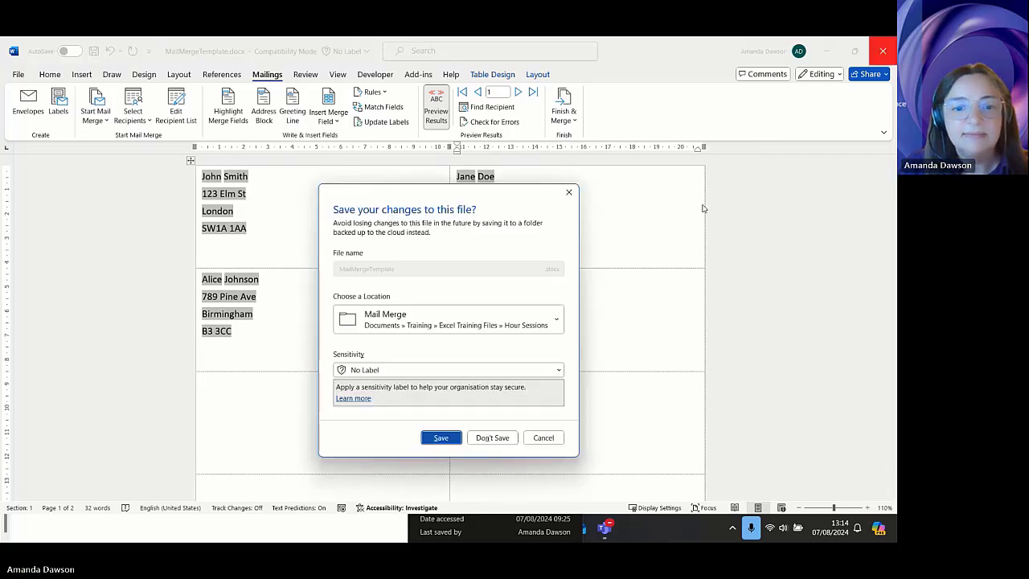
pyautogui.click(486, 437)
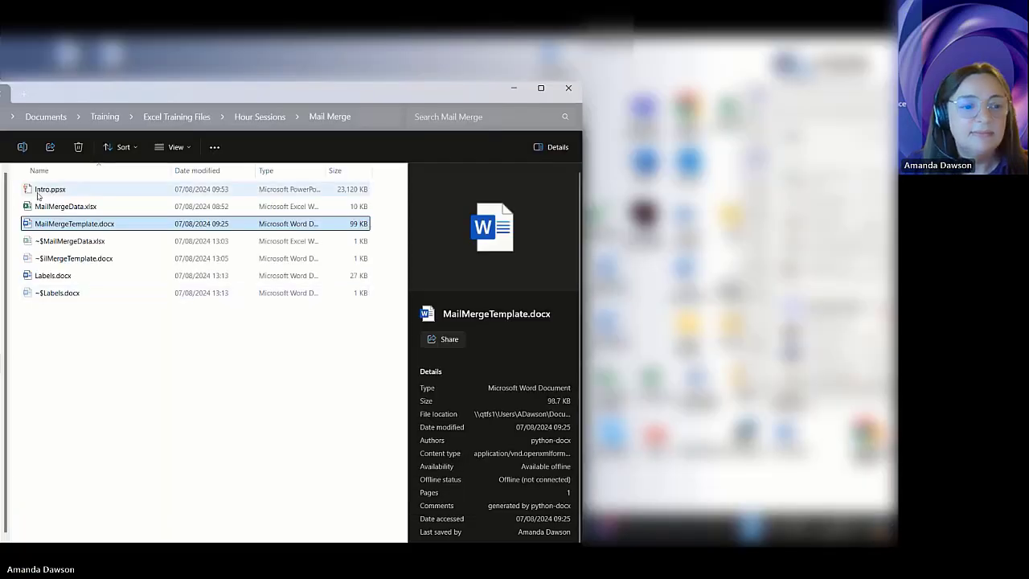
pyautogui.click(90, 277)
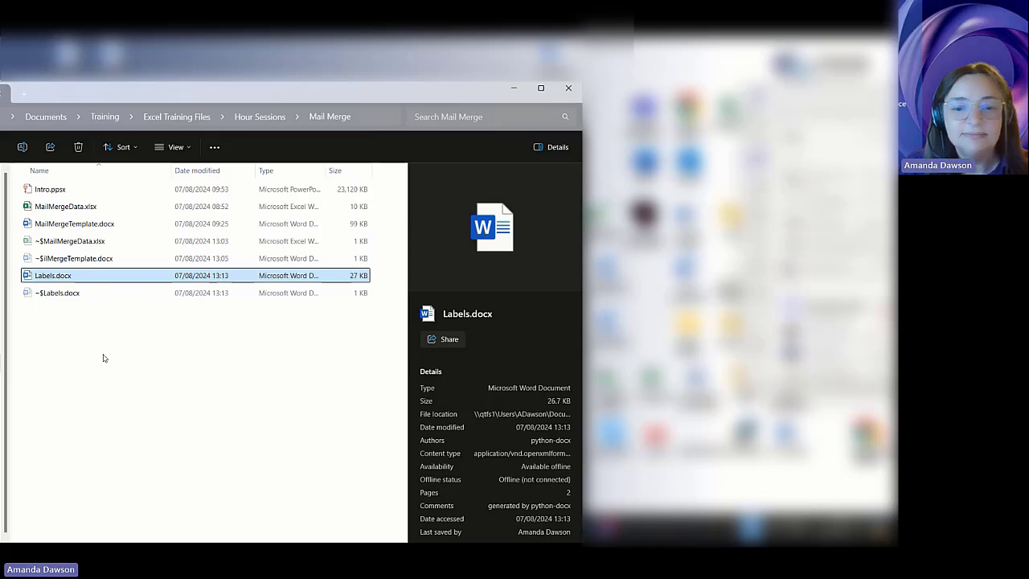
pyautogui.click(121, 225)
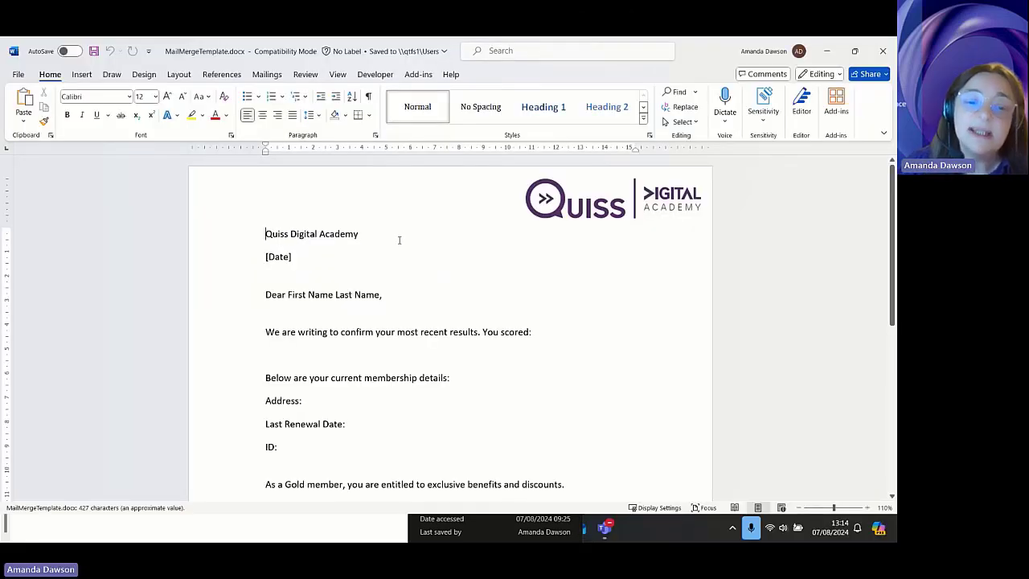
# - Review the letter template's date and name placeholders, its membership detail lines and the alternative Gold, Silver and Bronze member sentences
pyautogui.scroll(-1, 398, 240)
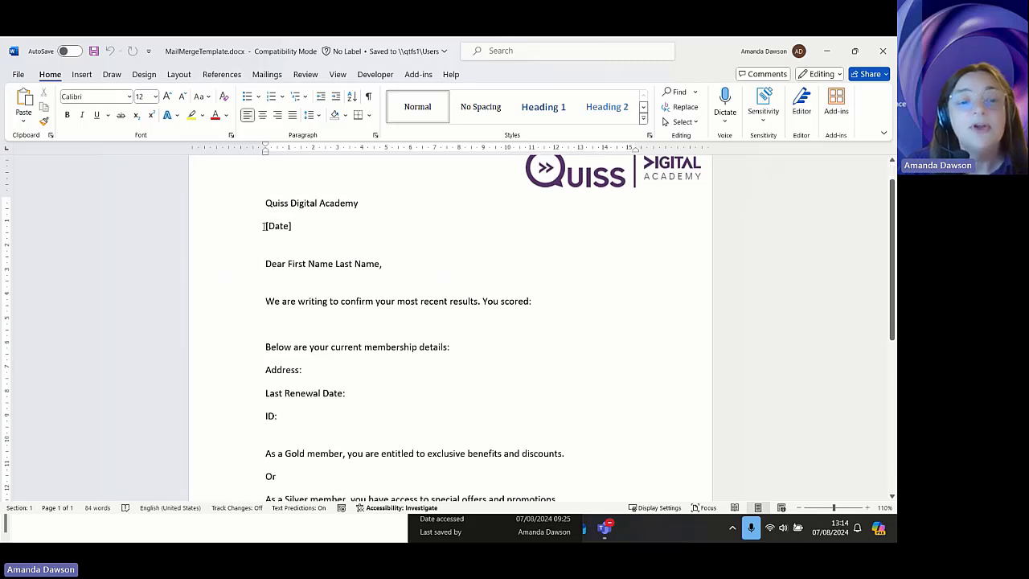
pyautogui.moveTo(264, 226); pyautogui.dragTo(298, 226)
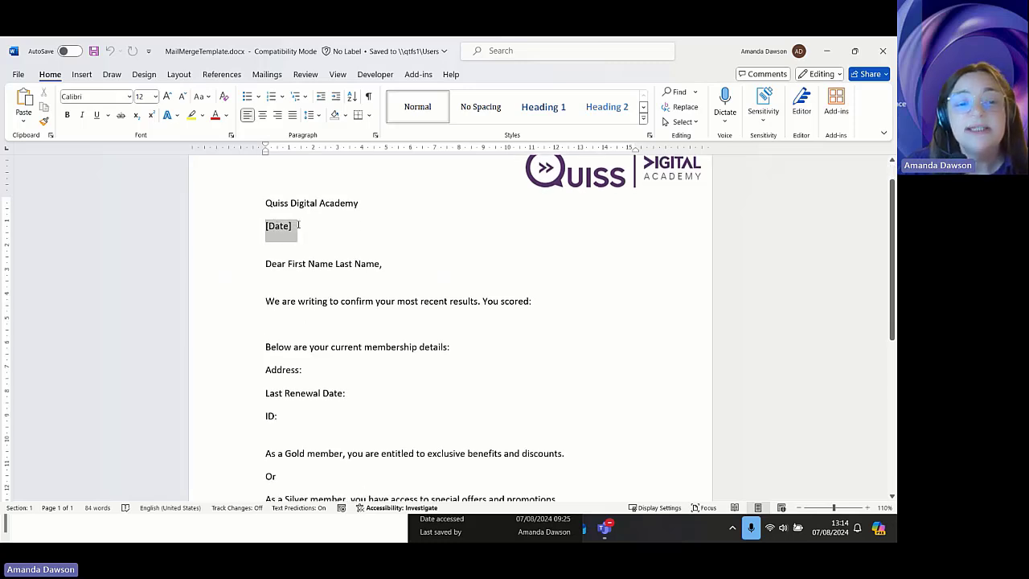
pyautogui.click(320, 265)
pyautogui.click(353, 263)
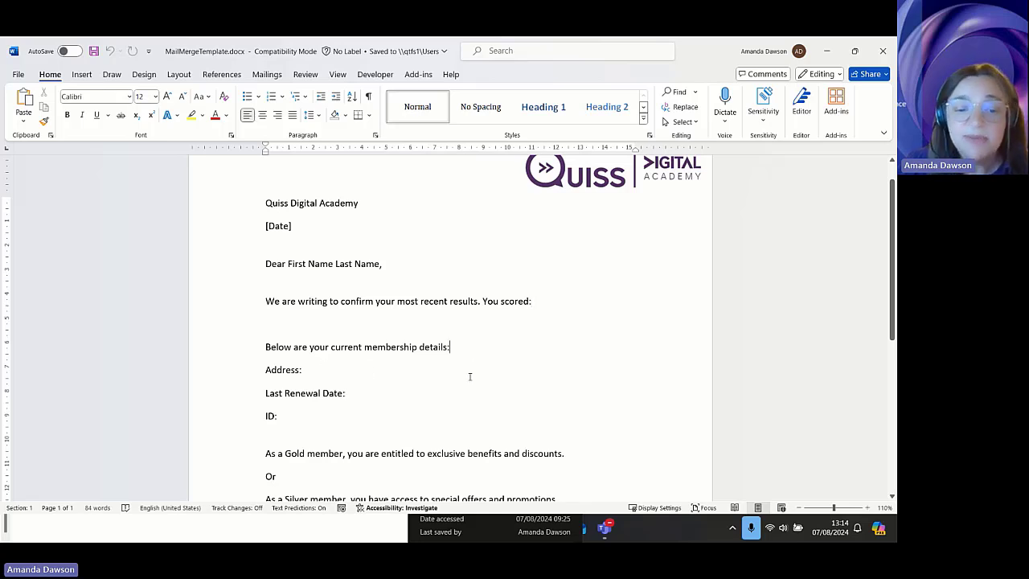
pyautogui.scroll(-4, 469, 375)
pyautogui.scroll(-1, 285, 289)
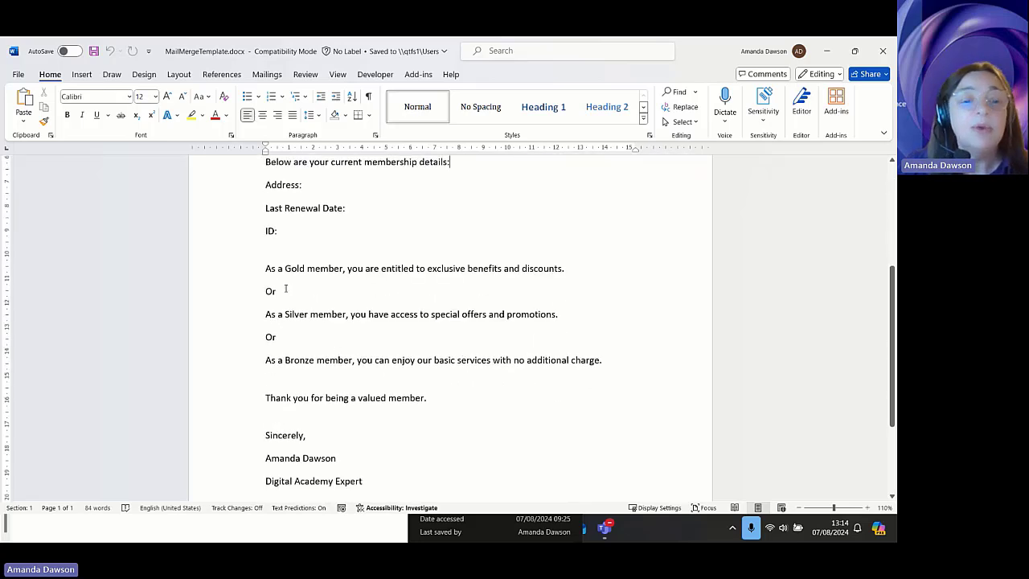
pyautogui.moveTo(268, 268); pyautogui.dragTo(570, 271)
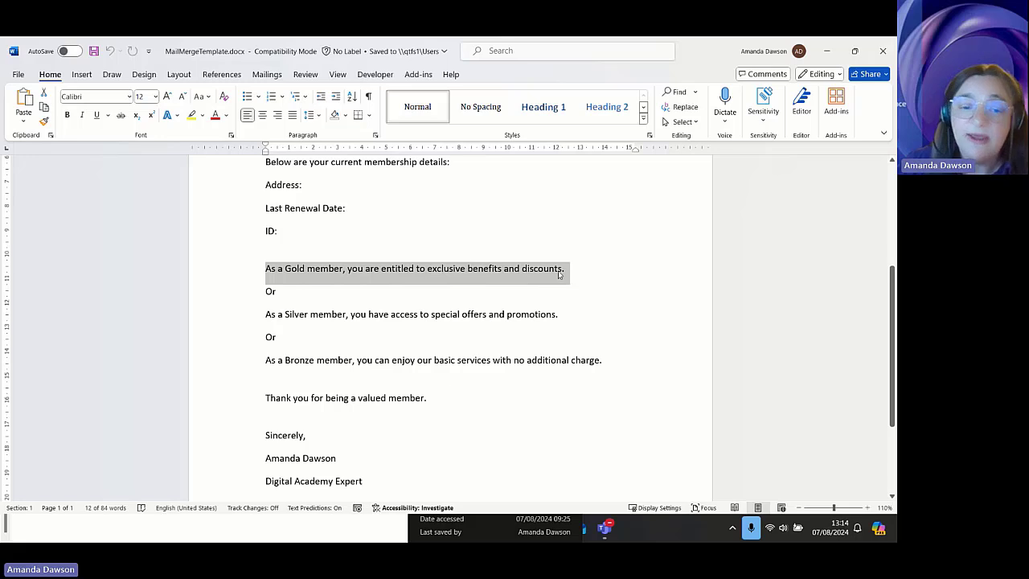
pyautogui.moveTo(266, 315); pyautogui.dragTo(553, 323)
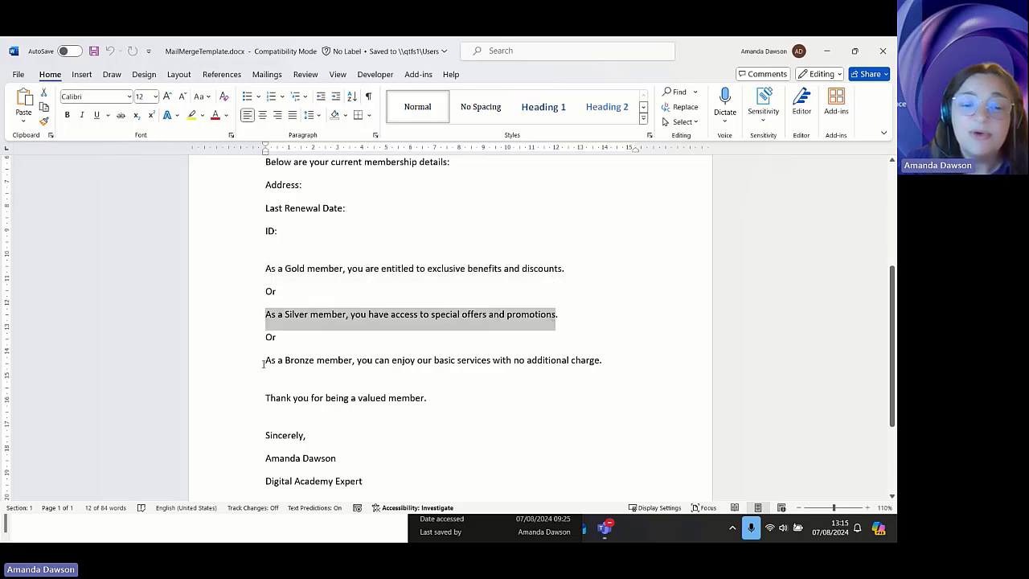
pyautogui.moveTo(263, 364); pyautogui.dragTo(602, 364)
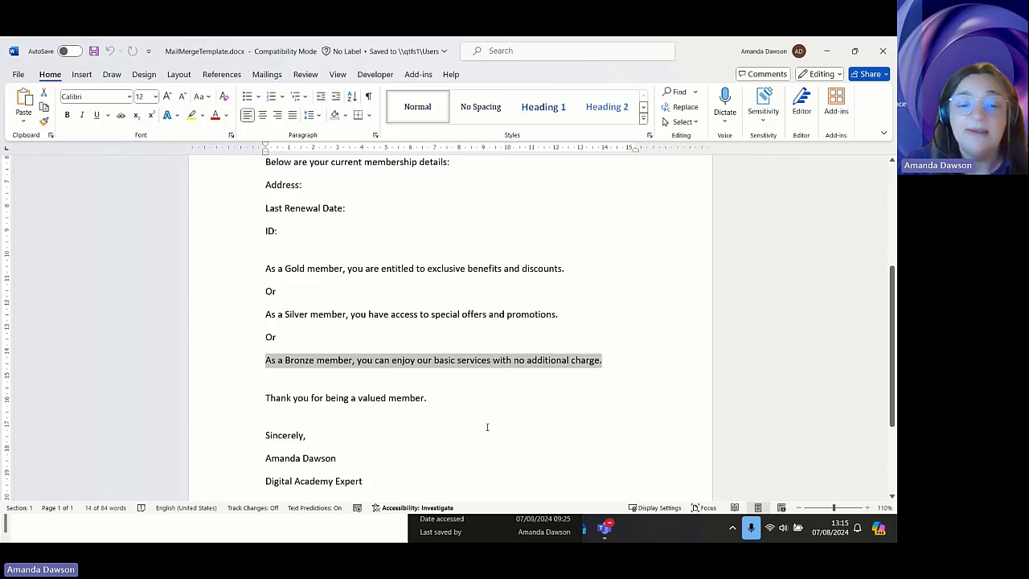
pyautogui.scroll(5, 487, 426)
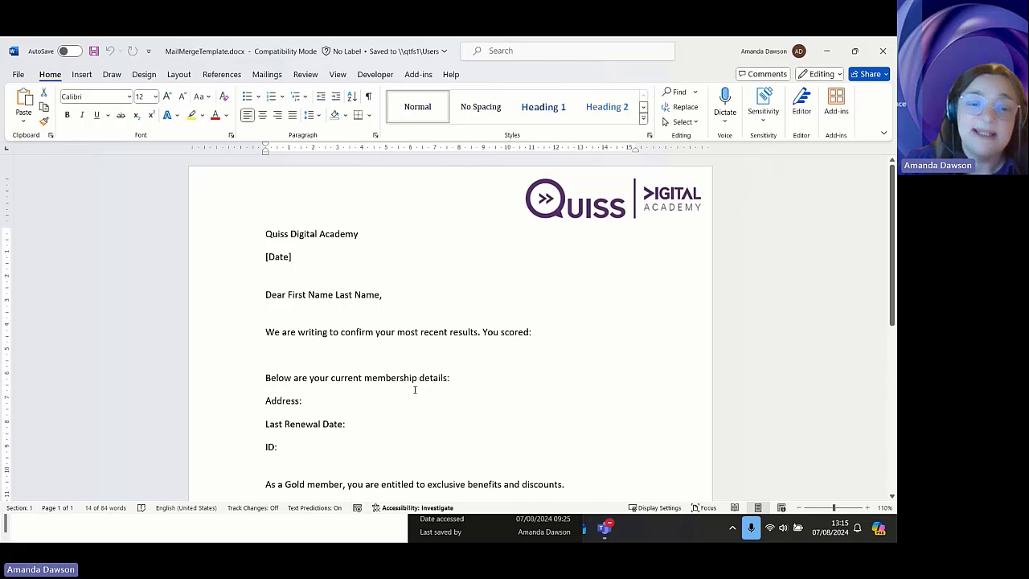
# - Connect the letter to the existing recipient list MailMergeData.xlsx in the Mail Merge folder, using Sheet1$ with first-row column headers
pyautogui.click(267, 74)
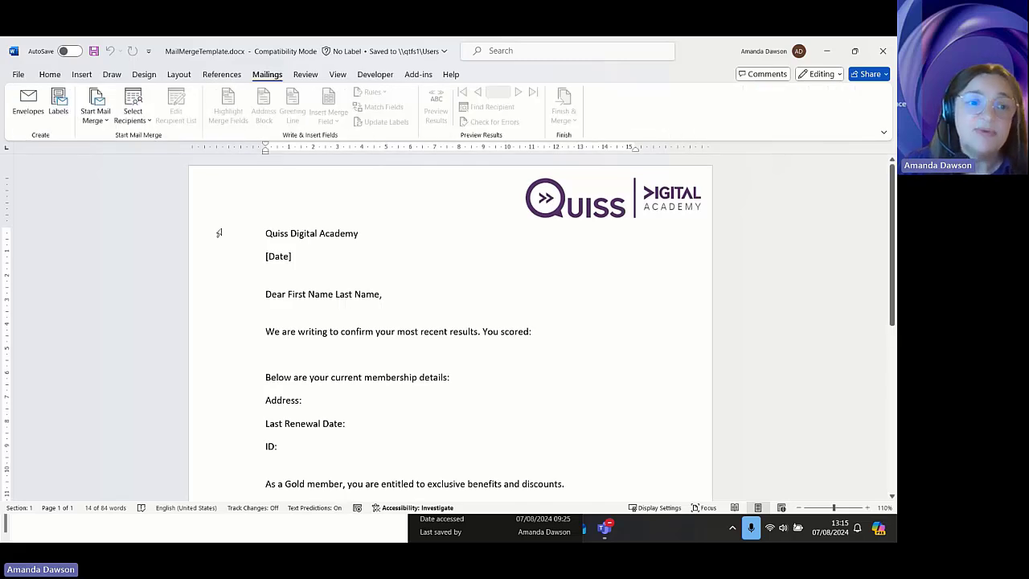
pyautogui.click(133, 116)
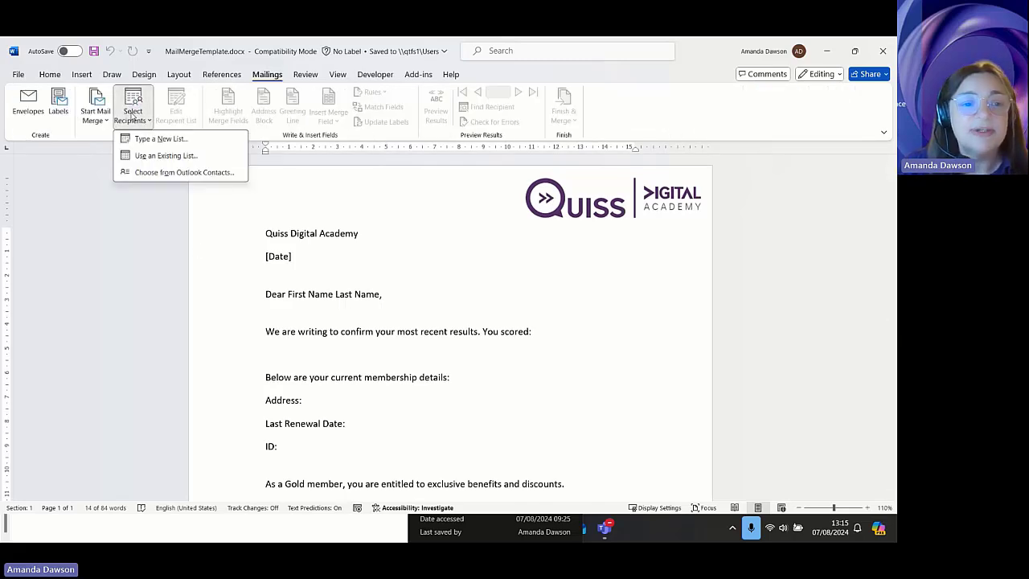
pyautogui.click(146, 157)
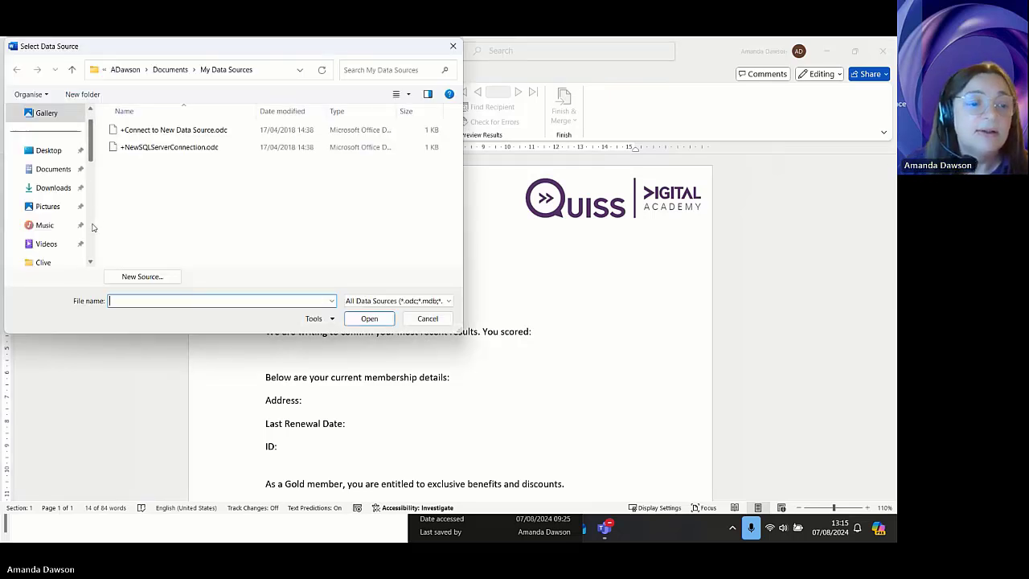
pyautogui.scroll(-2, 53, 209)
pyautogui.click(53, 206)
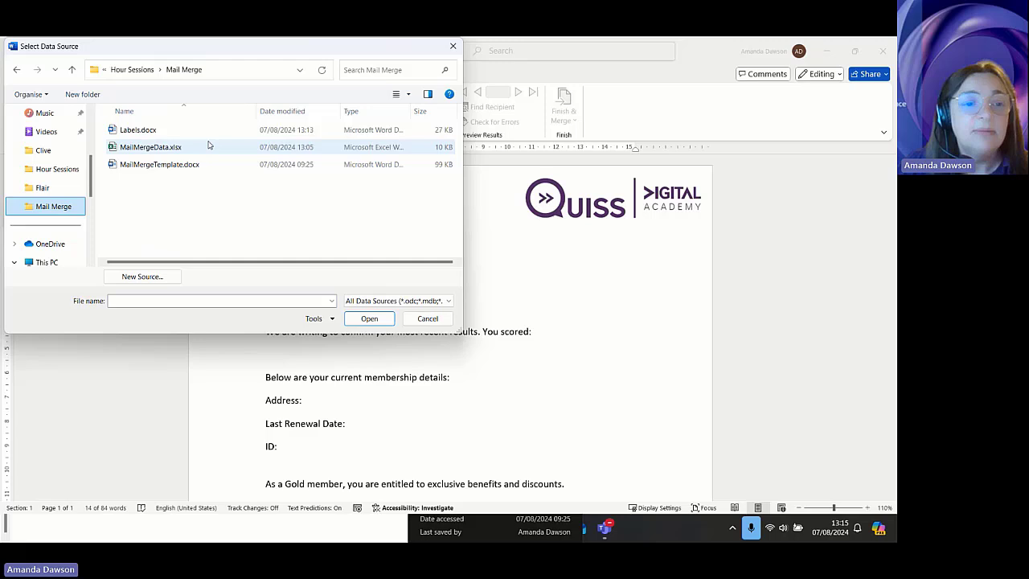
pyautogui.doubleClick(156, 148)
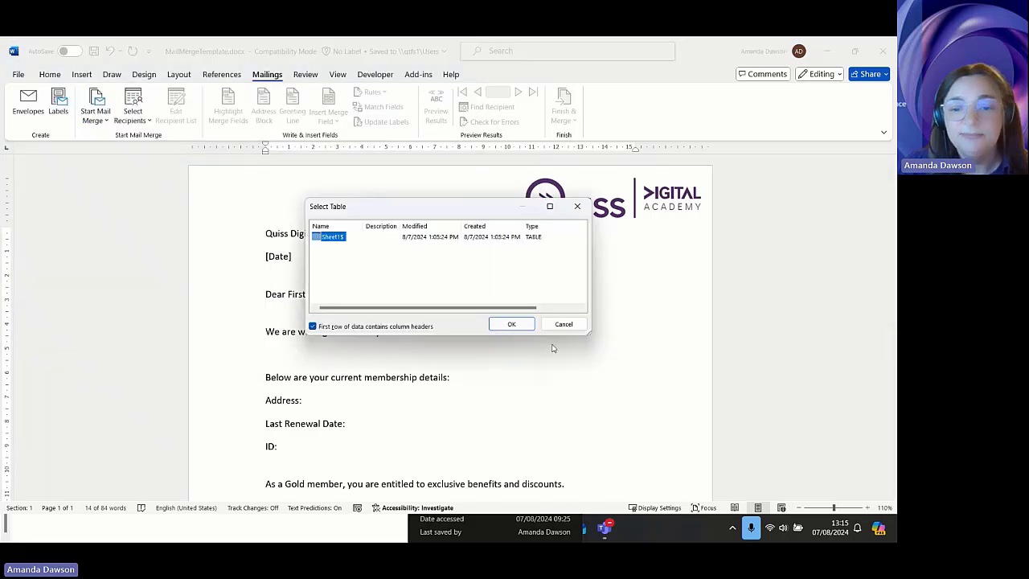
pyautogui.click(511, 324)
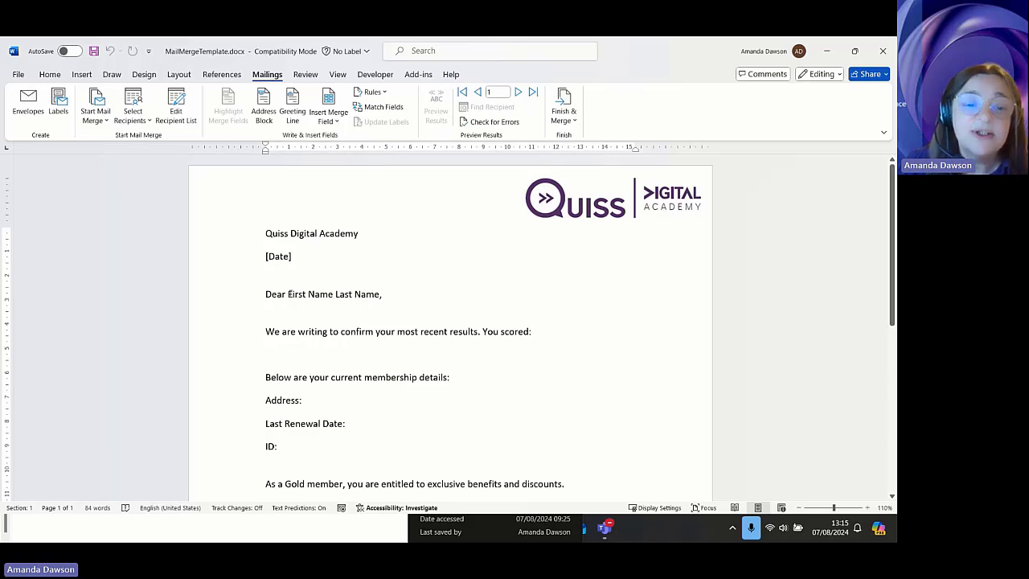
# - Replace the First Name and Last Name placeholders in the greeting with the First_Name and Last_Name merge fields, with results previewed
pyautogui.moveTo(288, 294); pyautogui.dragTo(329, 295)
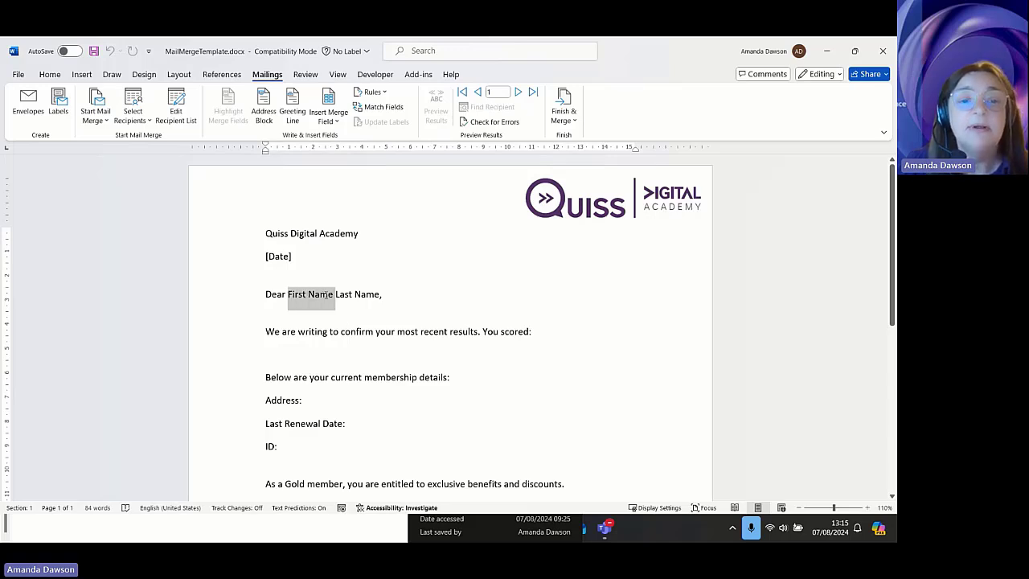
pyautogui.click(328, 121)
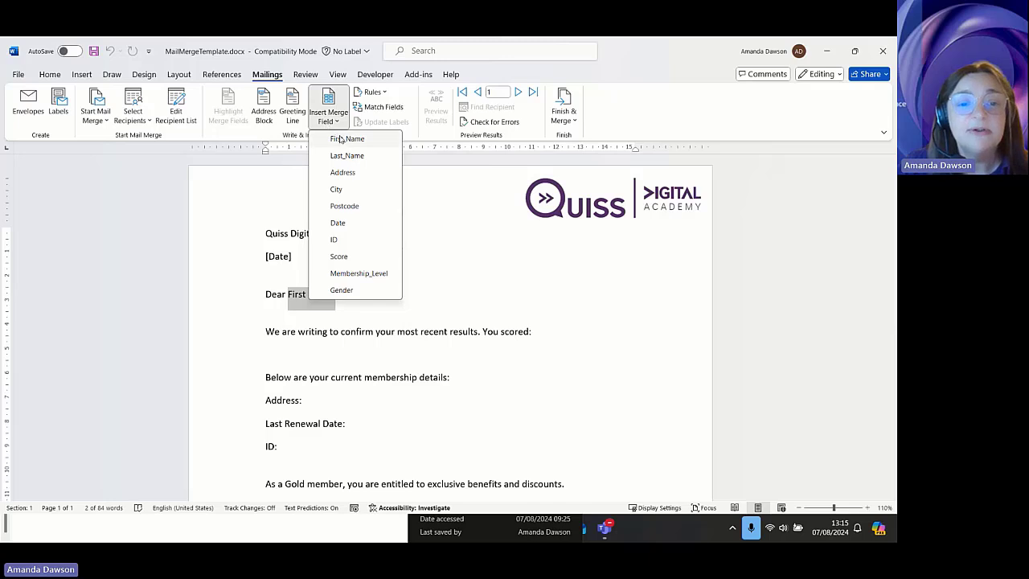
pyautogui.click(346, 140)
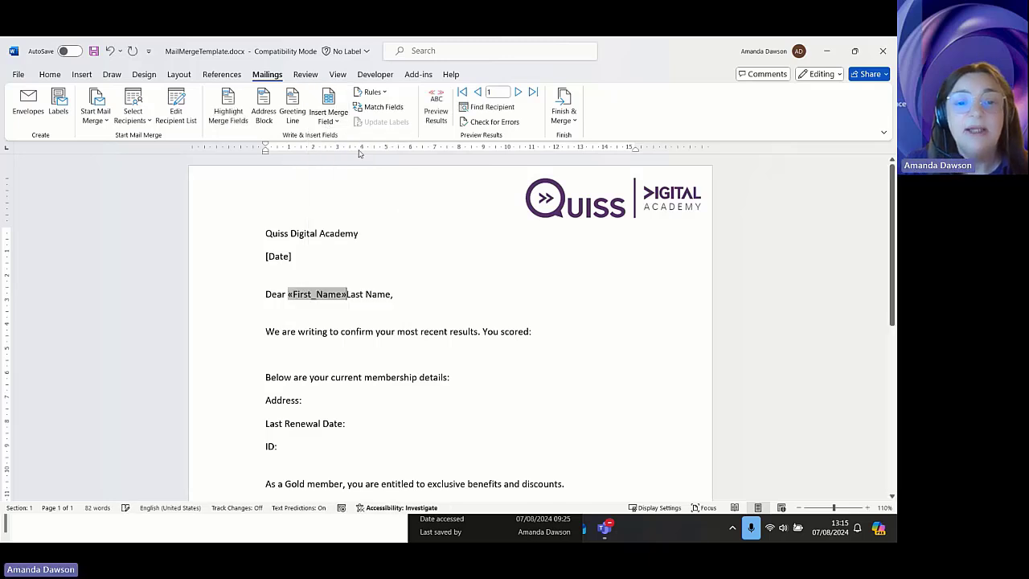
pyautogui.click(442, 116)
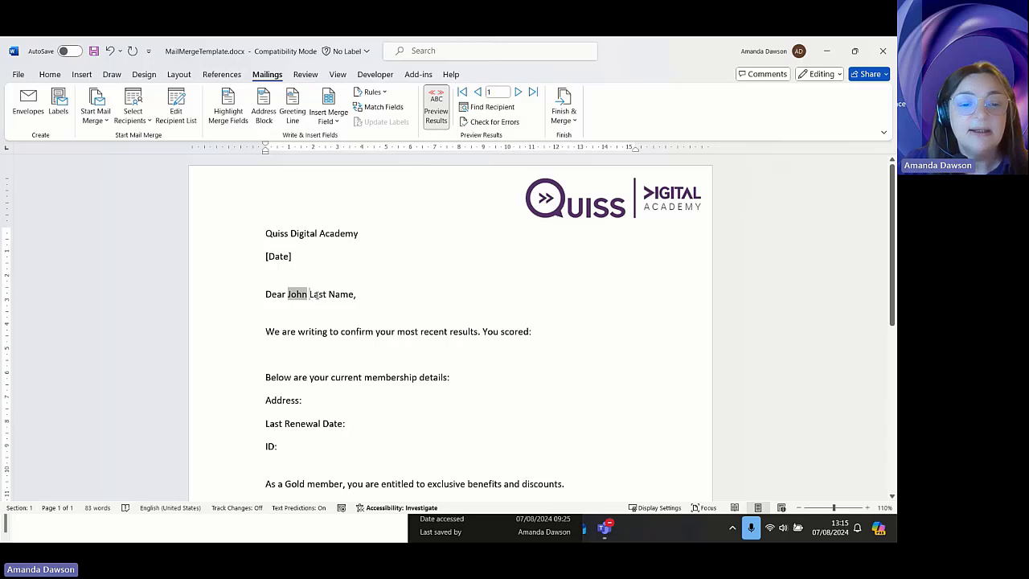
pyautogui.moveTo(310, 296); pyautogui.dragTo(355, 296)
pyautogui.click(335, 120)
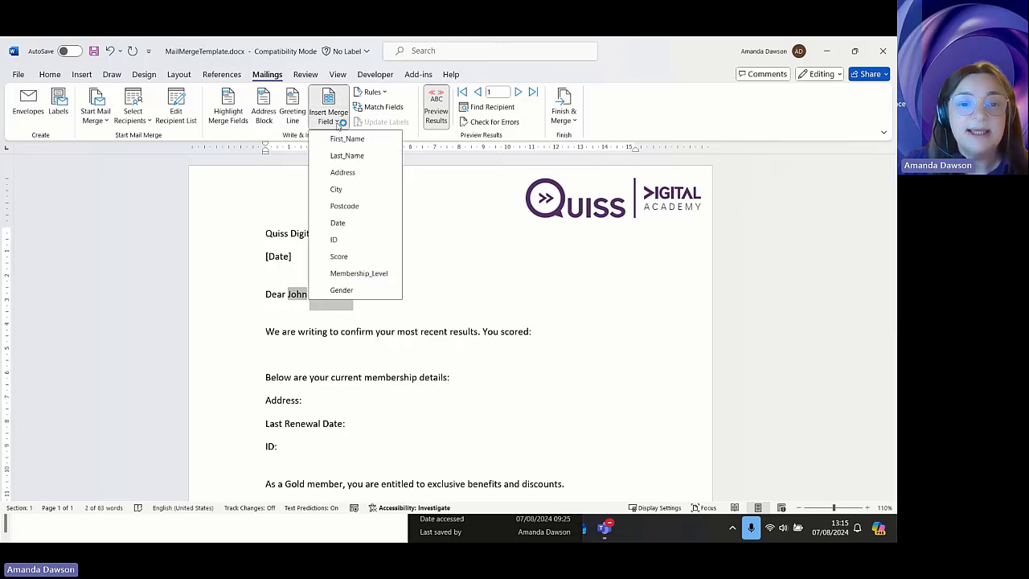
pyautogui.click(345, 154)
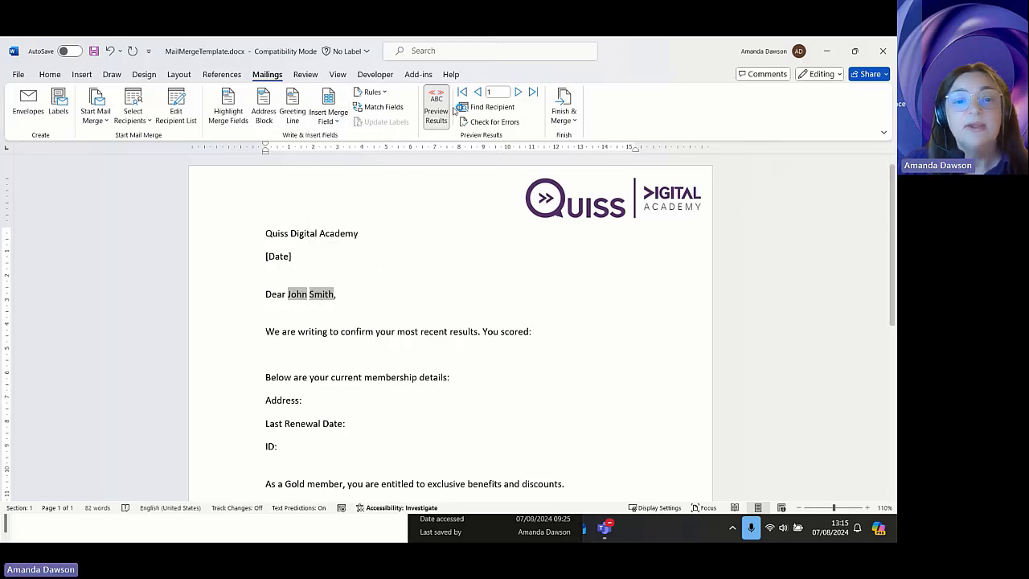
# - Preview the greeting for the following recipients, return to record 1, and switch back to showing the merge field names
pyautogui.click(519, 92)
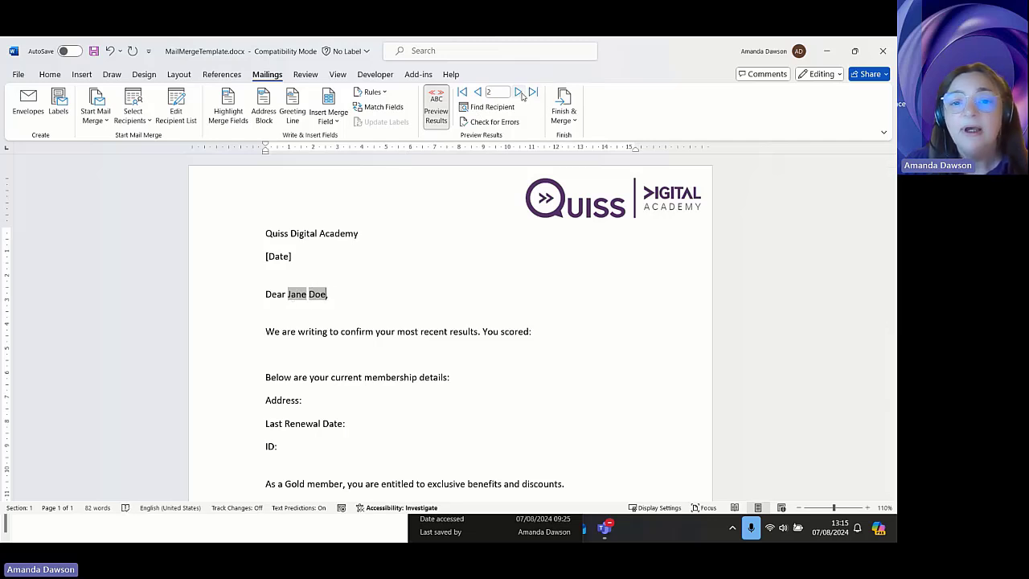
pyautogui.click(518, 93)
pyautogui.click(478, 93)
pyautogui.click(478, 93)
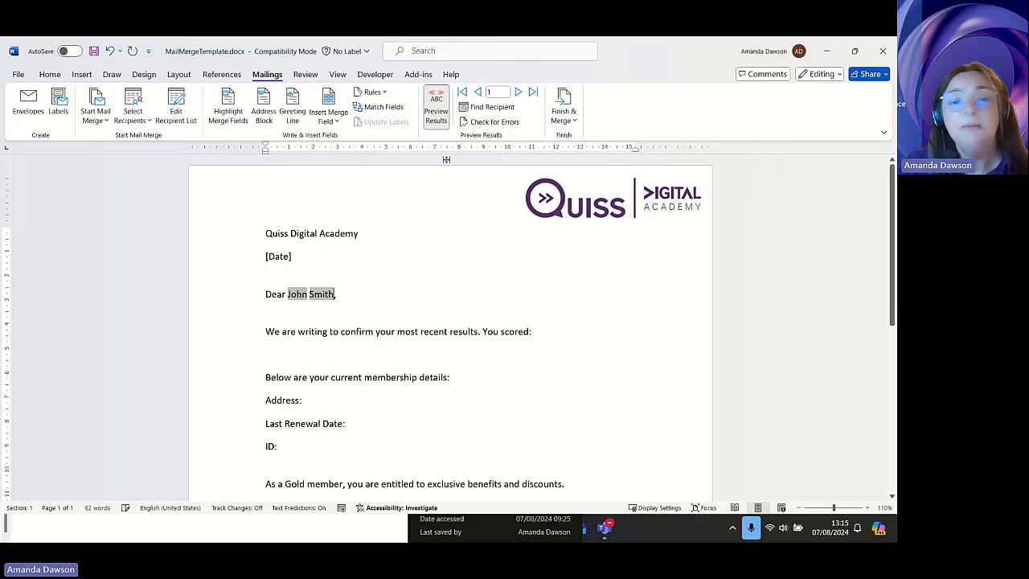
pyautogui.click(437, 109)
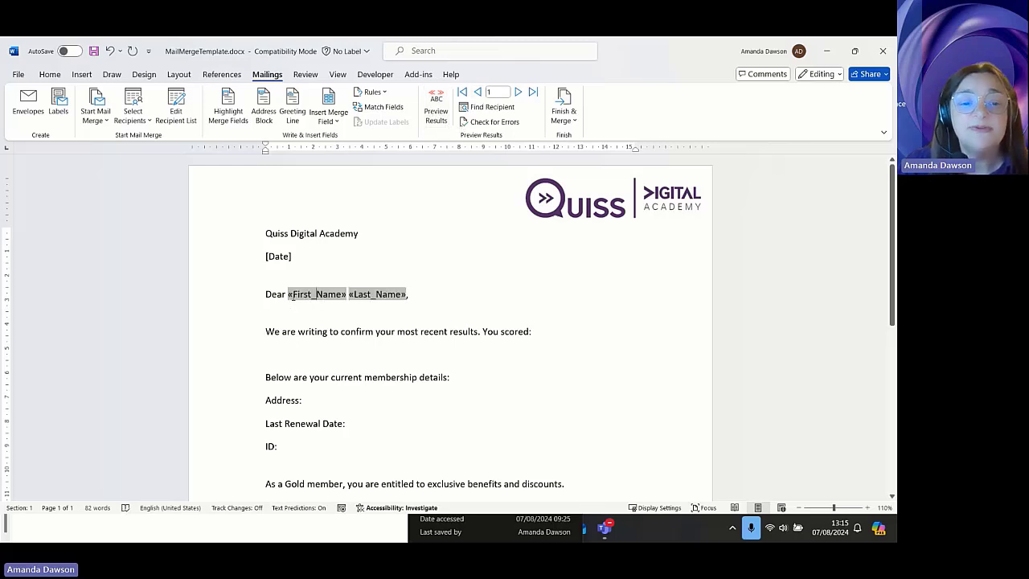
pyautogui.moveTo(293, 296); pyautogui.dragTo(346, 296)
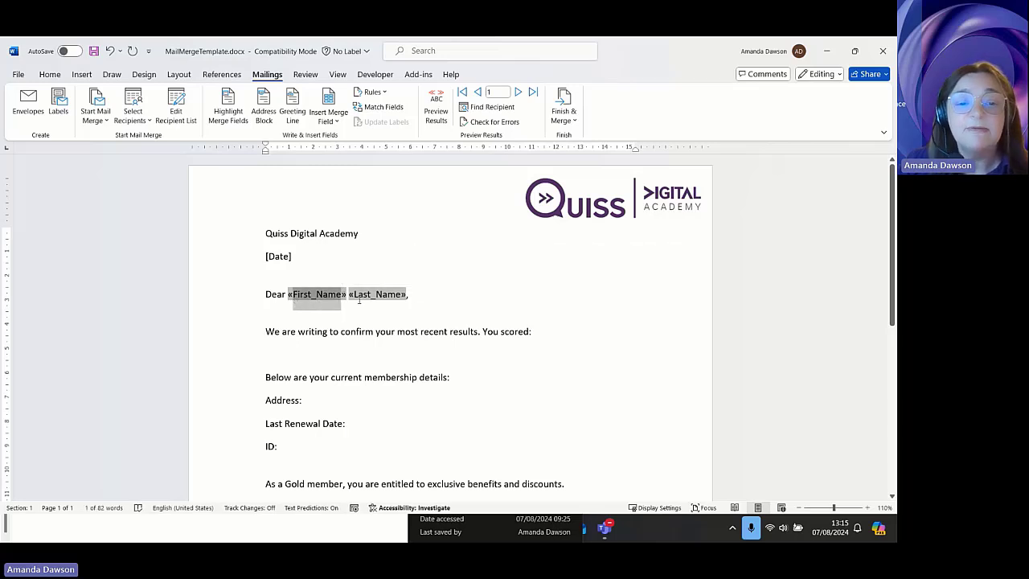
pyautogui.click(402, 294)
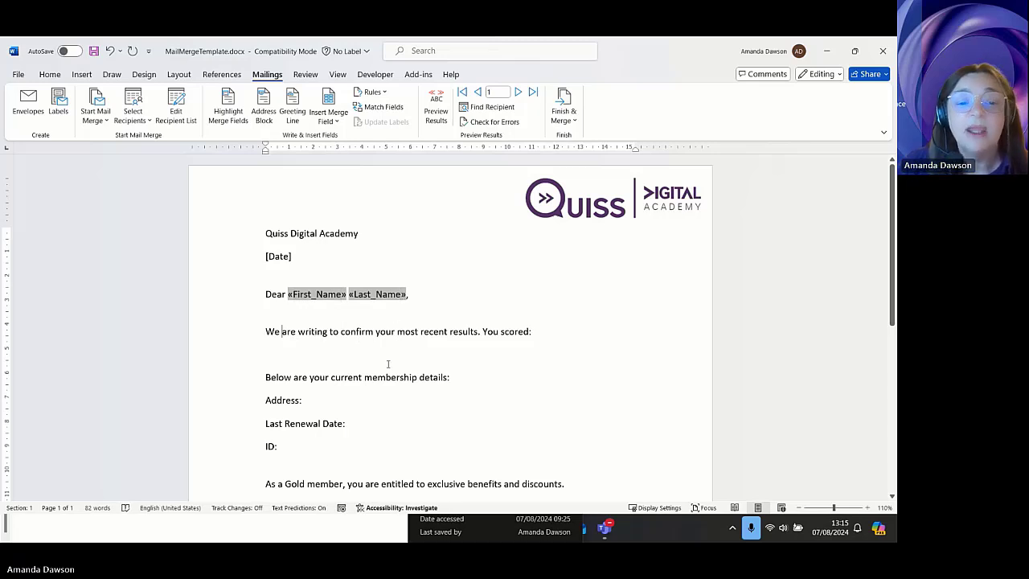
# - Insert the Score merge field after "You scored:" in the results sentence
pyautogui.click(571, 331)
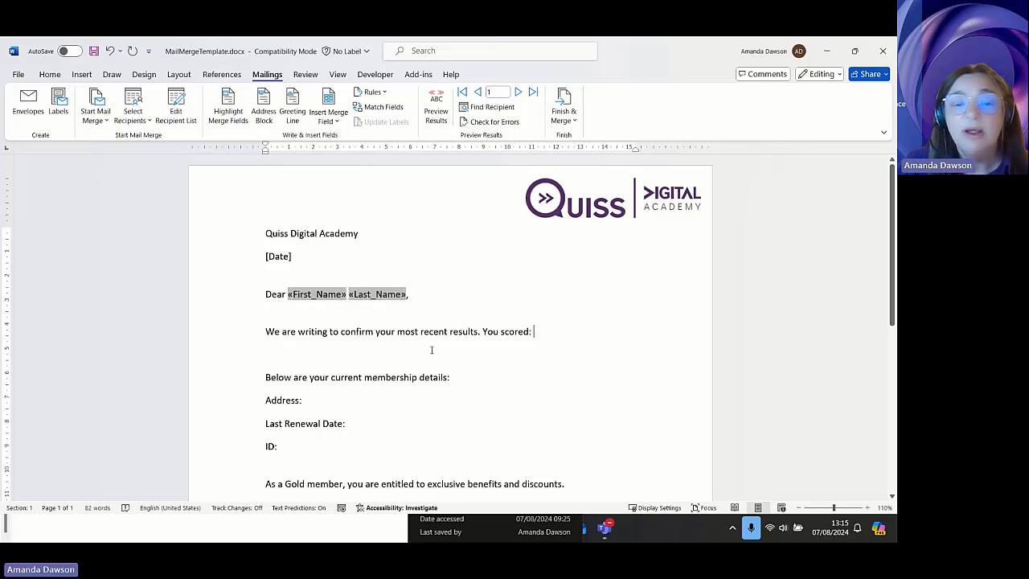
pyautogui.click(329, 117)
pyautogui.click(356, 256)
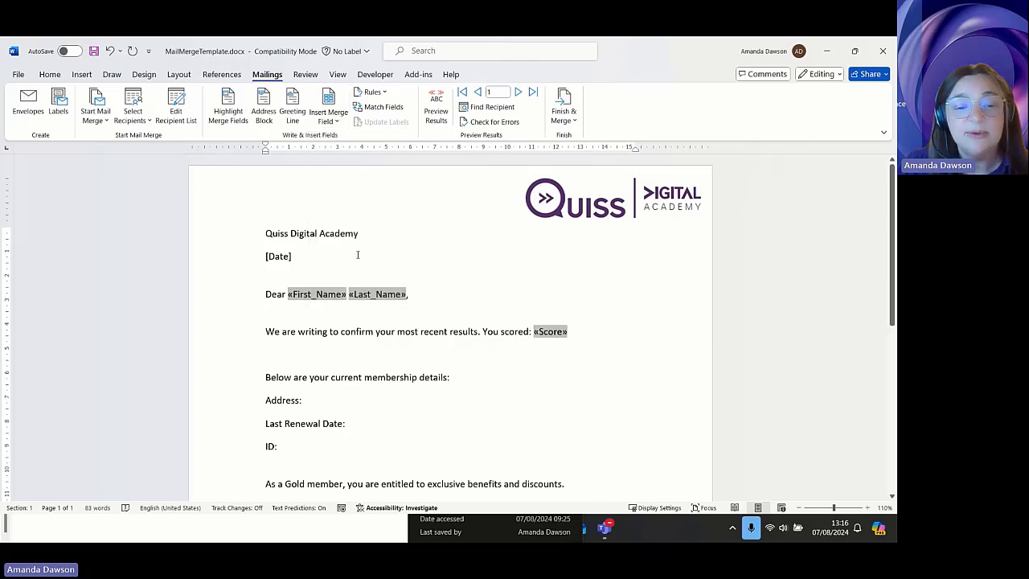
# - Insert the Address, City and Postcode merge fields after "Address:" in the membership details, separated by commas
pyautogui.click(337, 402)
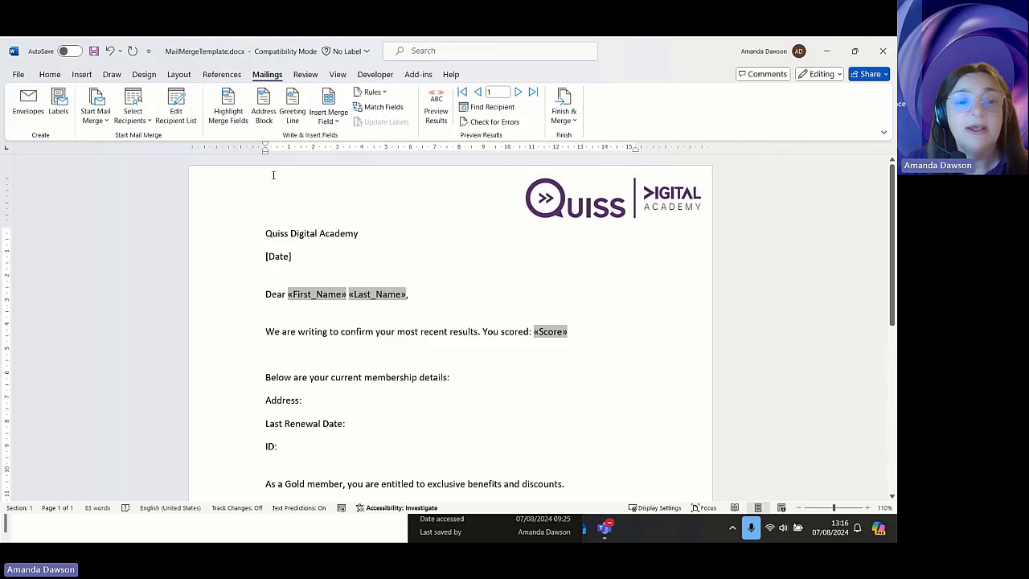
pyautogui.click(328, 115)
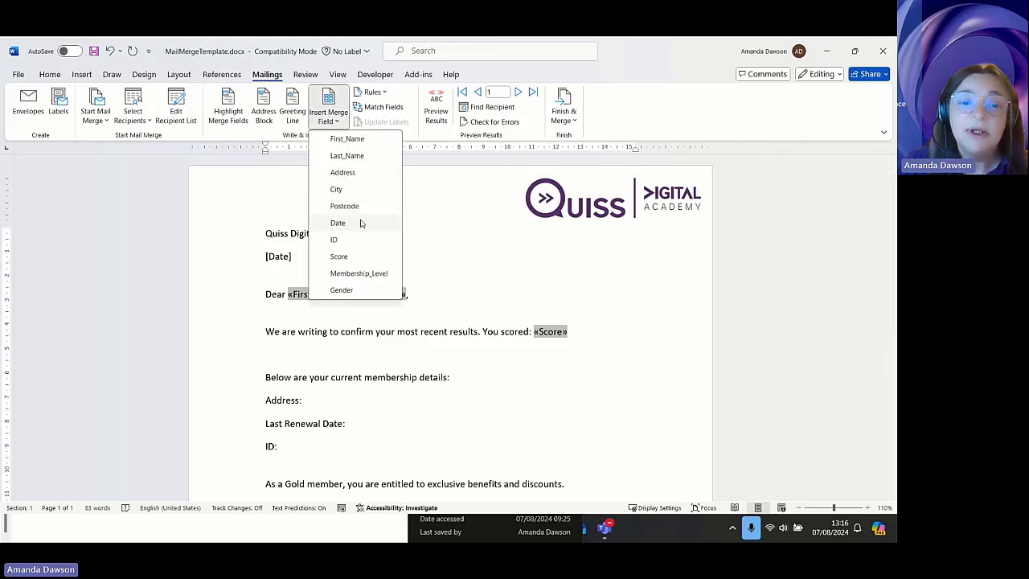
pyautogui.click(358, 178)
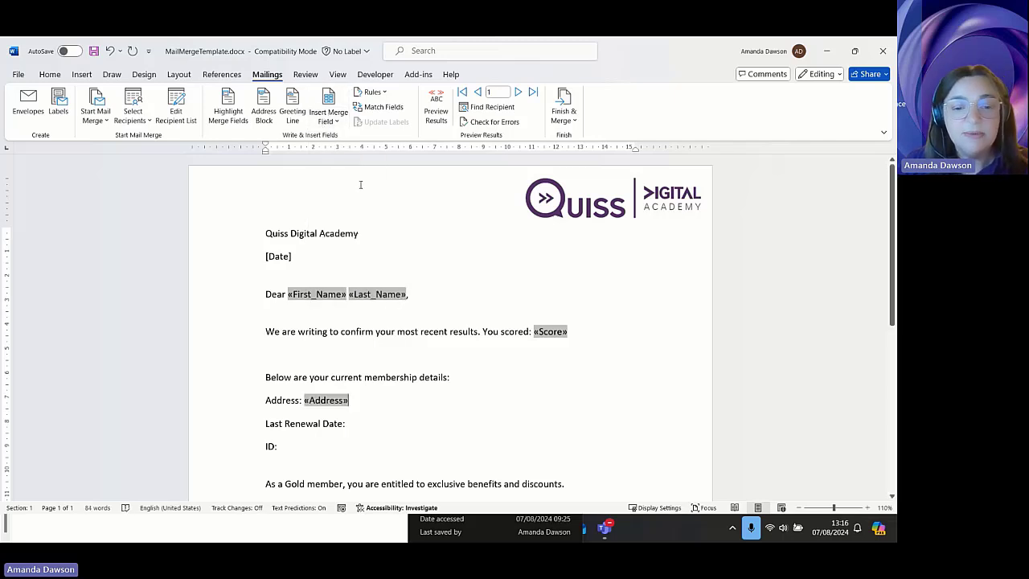
pyautogui.write(',')
pyautogui.click(338, 121)
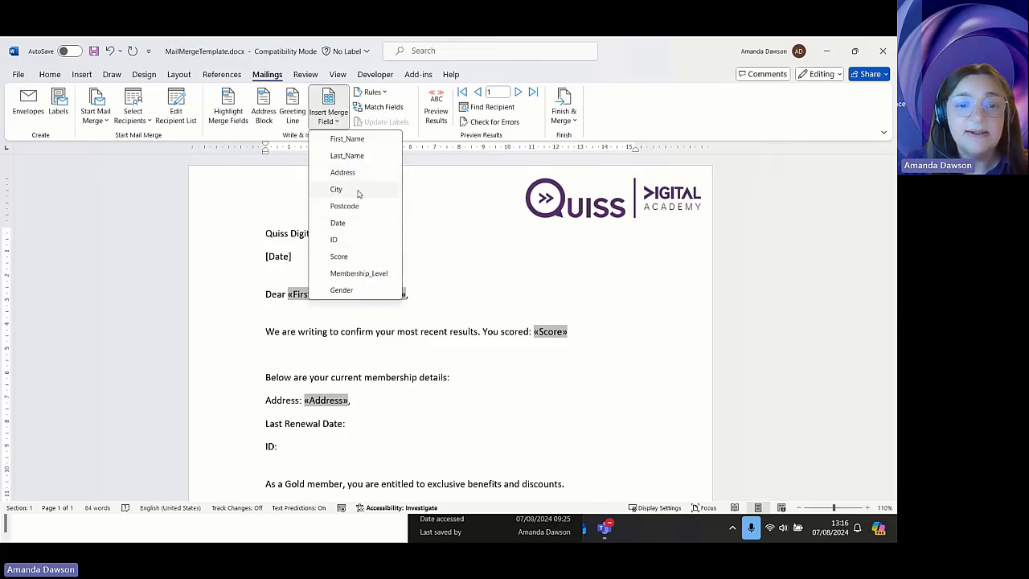
pyautogui.click(359, 191)
pyautogui.write(',')
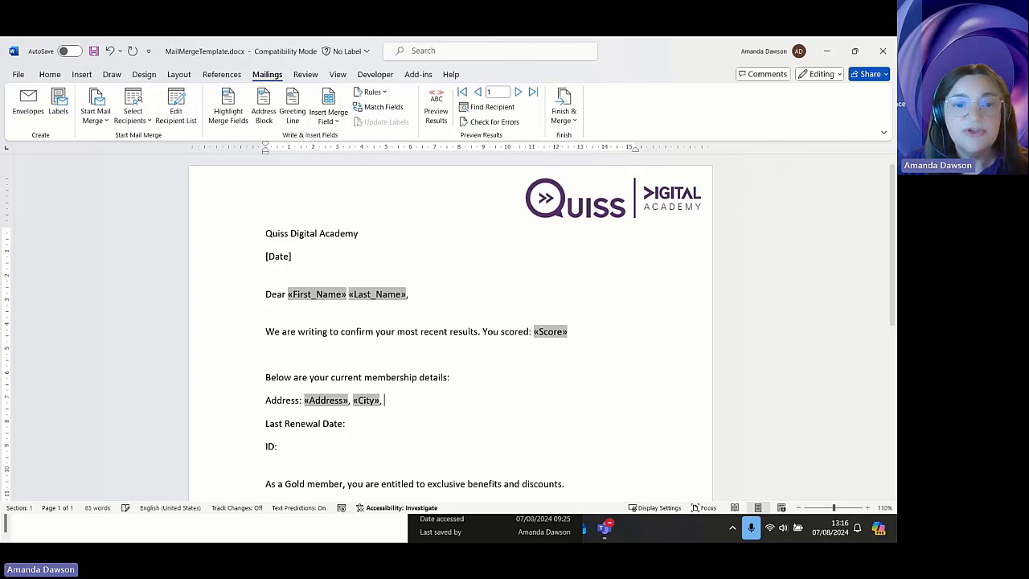
pyautogui.click(331, 119)
pyautogui.click(353, 207)
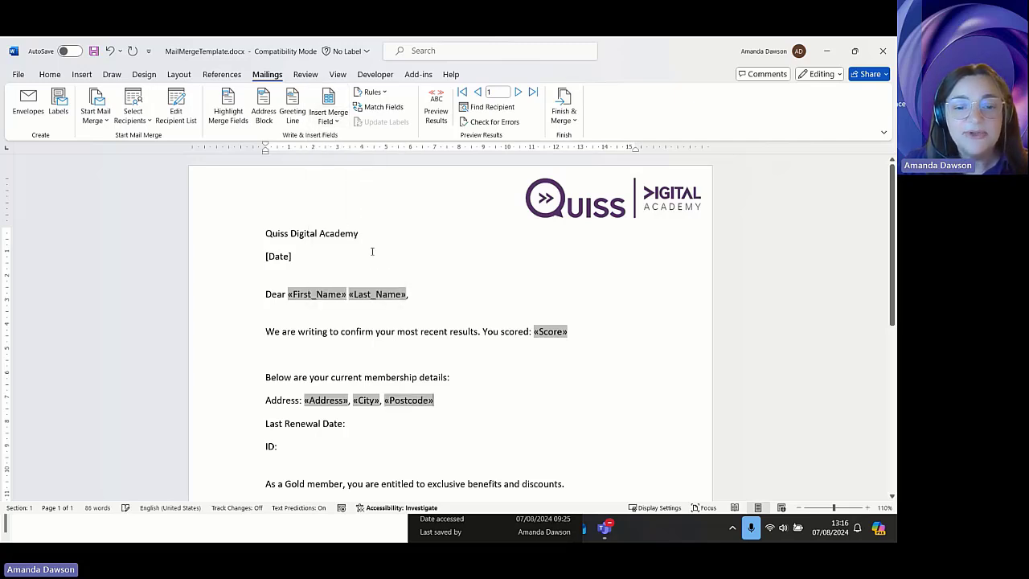
# - Insert the Date merge field after "Last Renewal Date:" and the ID merge field after "ID:"
pyautogui.click(378, 422)
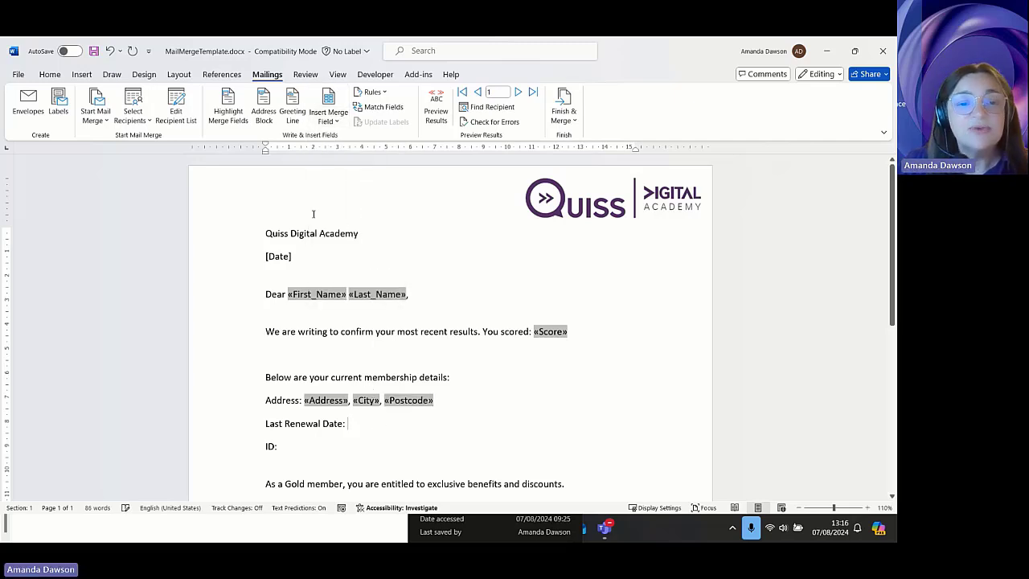
pyautogui.click(339, 119)
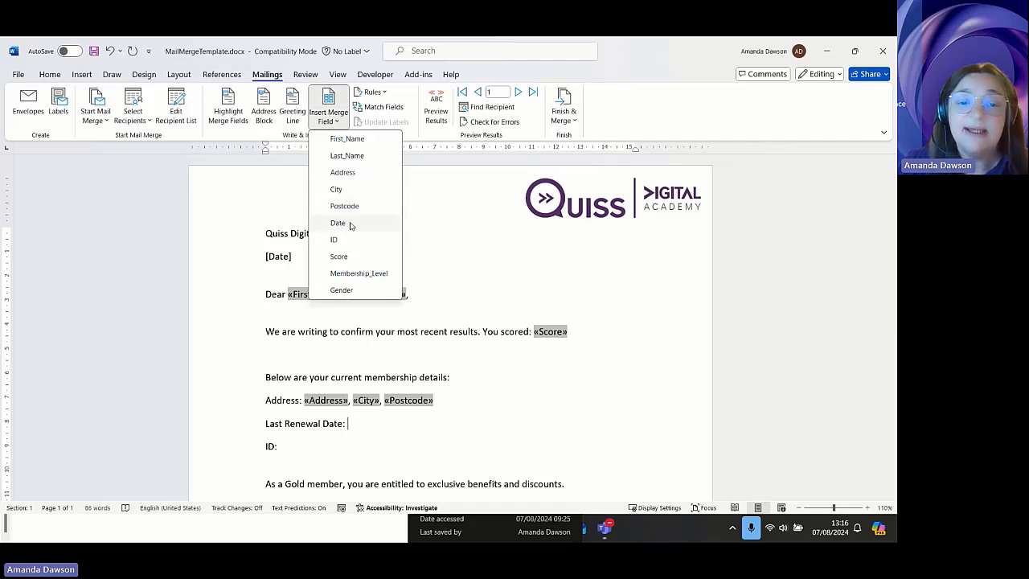
pyautogui.click(351, 224)
pyautogui.click(317, 456)
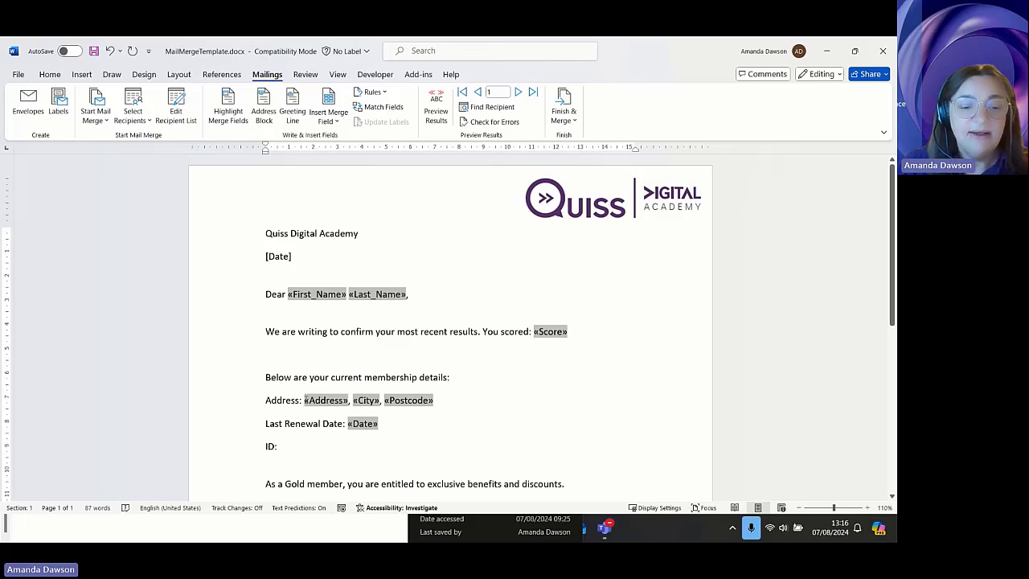
pyautogui.click(329, 117)
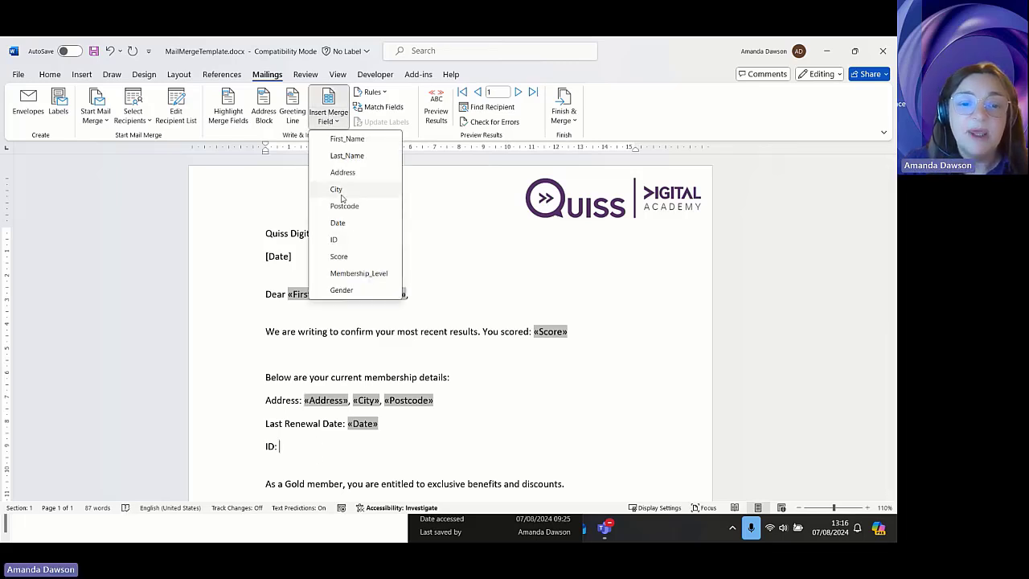
pyautogui.click(359, 241)
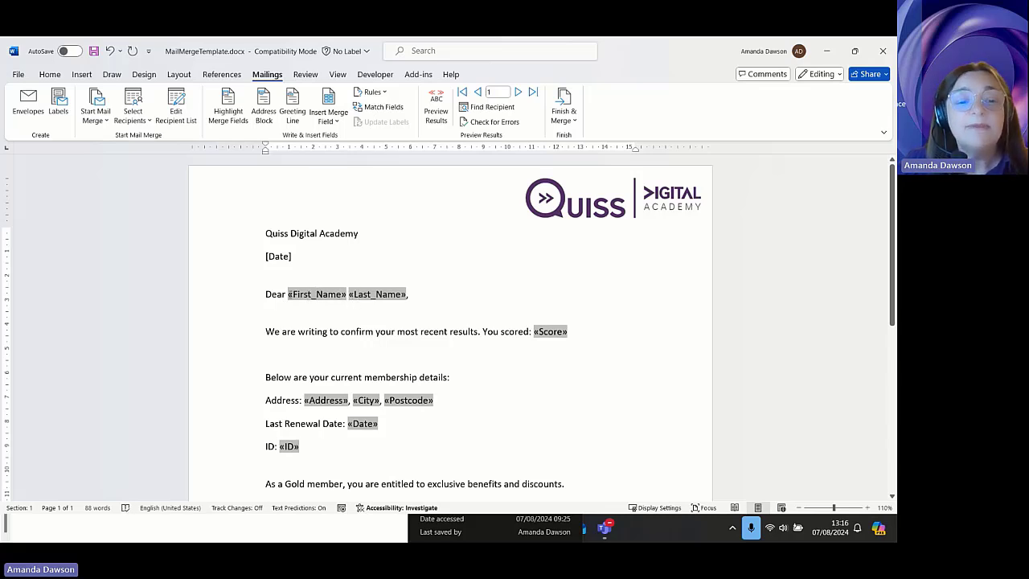
# - Show the field code behind the First_Name merge field in the greeting, examine its parts, and switch the code display back off
pyautogui.rightClick(306, 294)
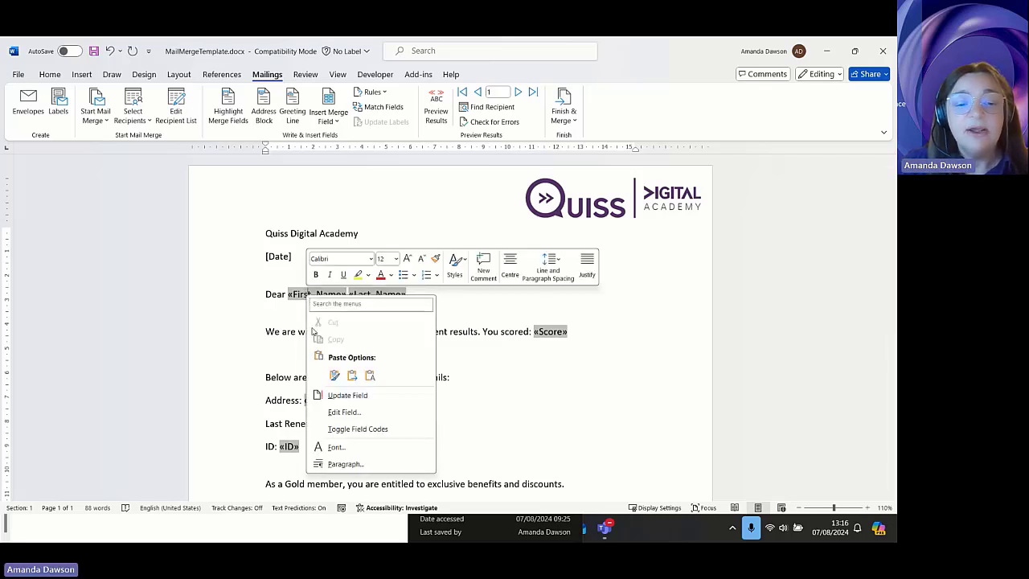
pyautogui.click(358, 429)
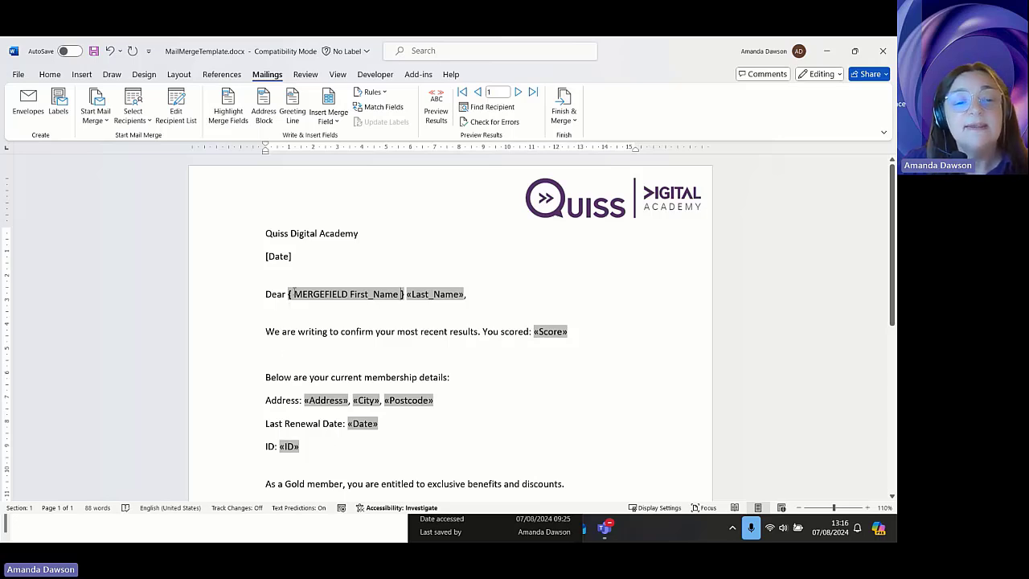
pyautogui.moveTo(291, 294); pyautogui.dragTo(350, 299)
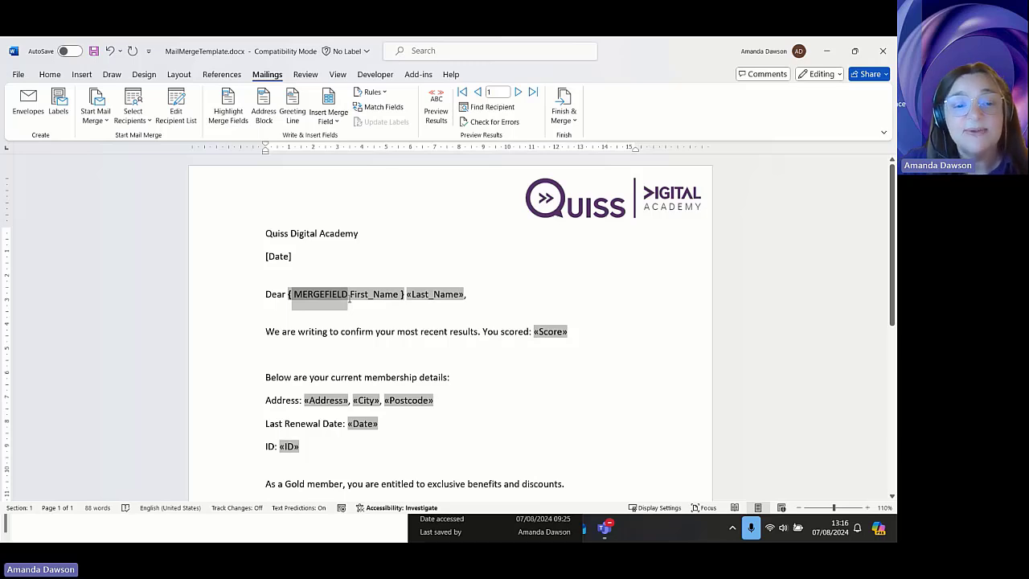
pyautogui.click(351, 296)
pyautogui.moveTo(350, 296); pyautogui.dragTo(400, 295)
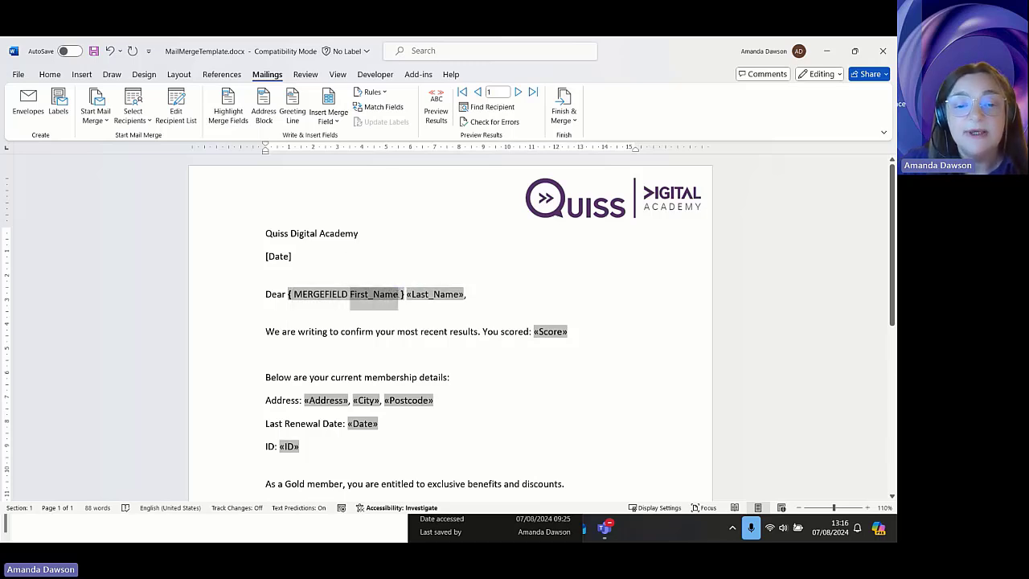
pyautogui.rightClick(325, 296)
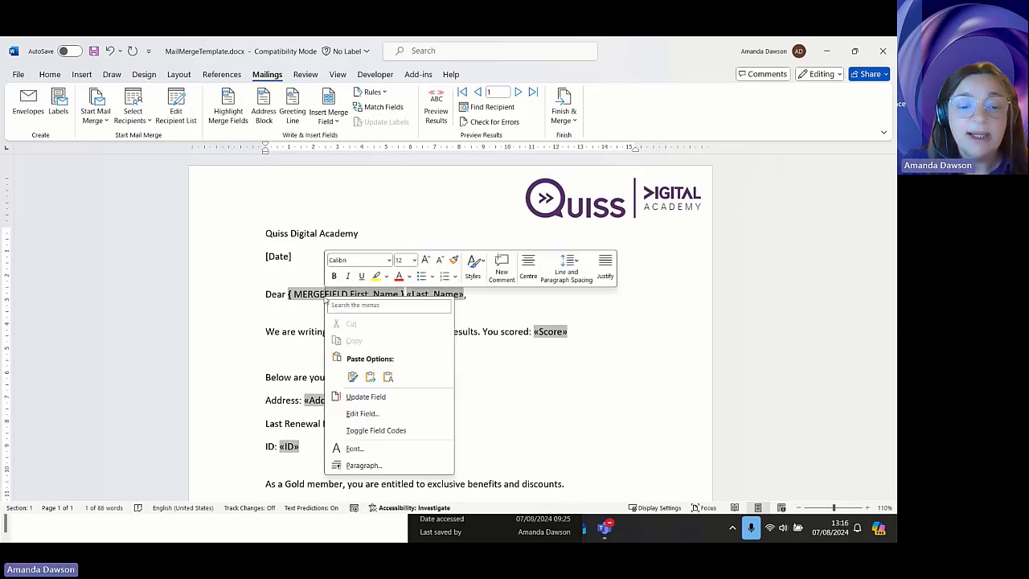
pyautogui.click(392, 431)
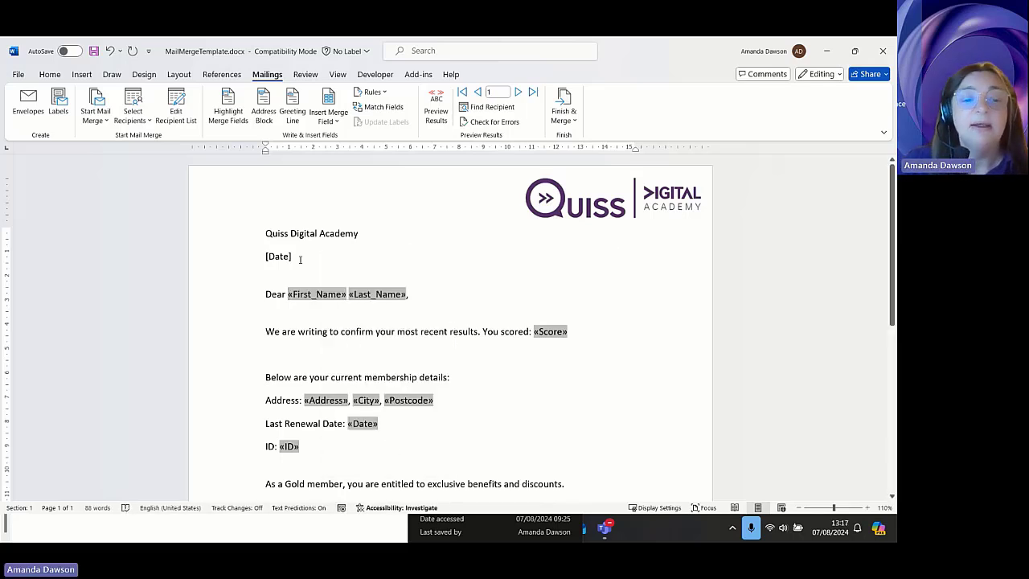
# - Remove the [Date] placeholder below "Quiss Digital Academy", leaving an empty line in its place
pyautogui.click(301, 258)
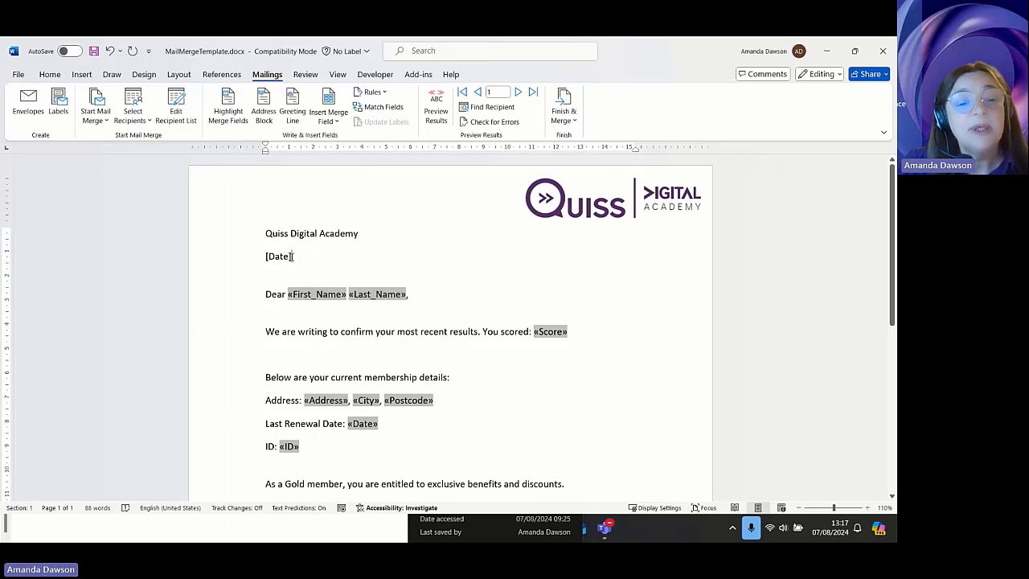
pyautogui.click(276, 255)
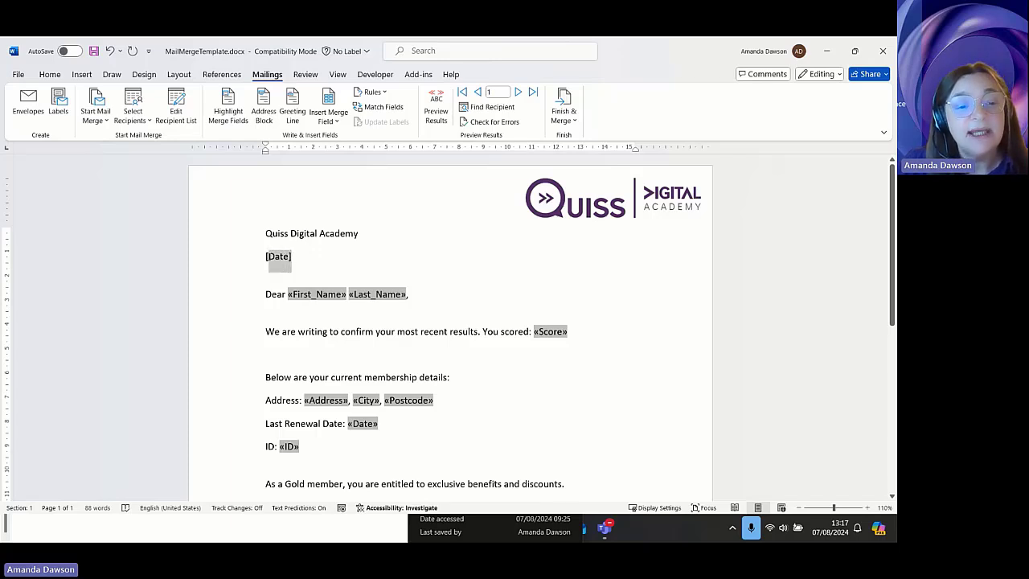
pyautogui.doubleClick(267, 259)
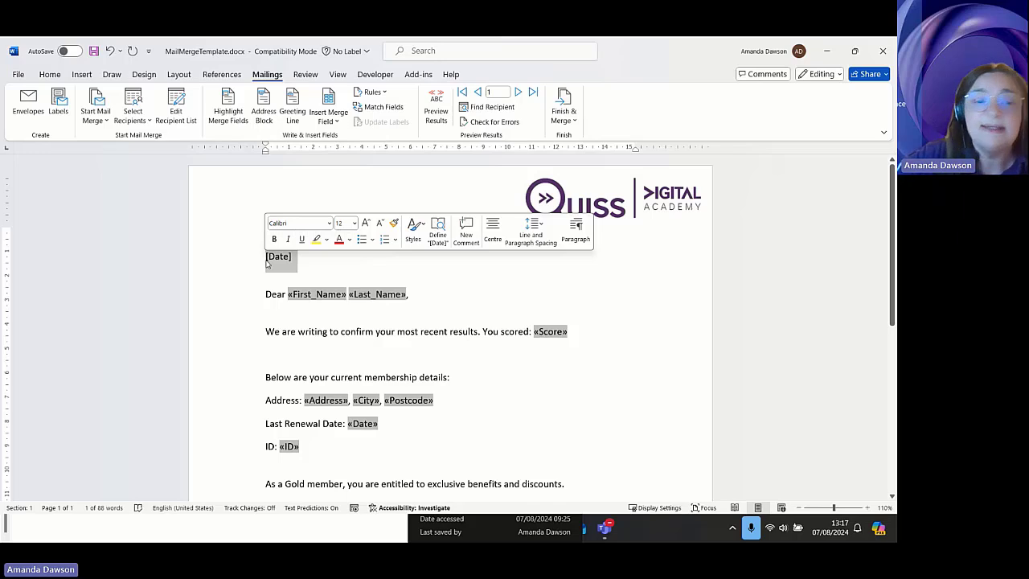
pyautogui.press('Delete')
pyautogui.press('Return')
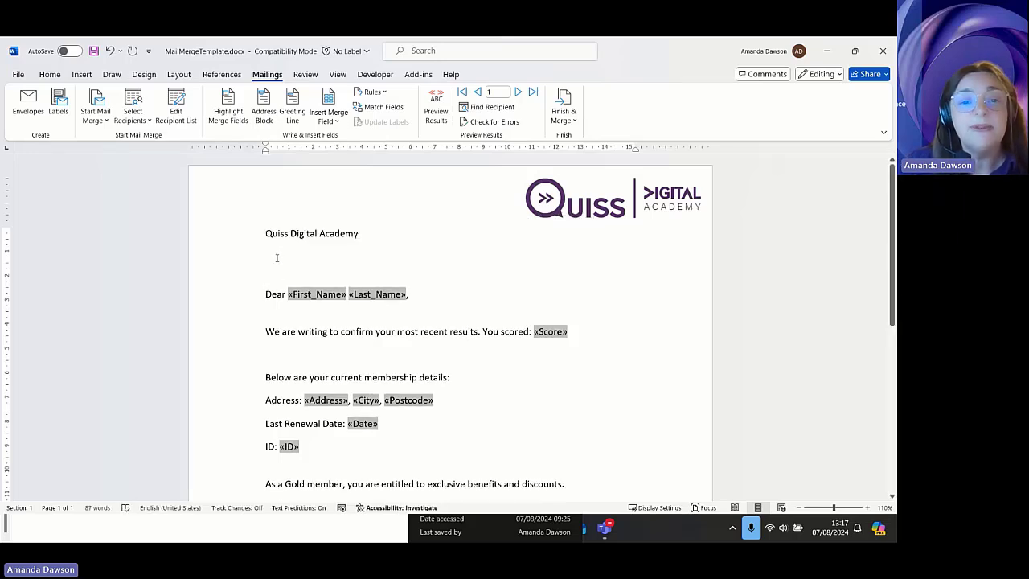
# - Insert an automatic Date field on the empty line below "Quiss Digital Academy", using the d MMMM yyyy format
pyautogui.click(81, 74)
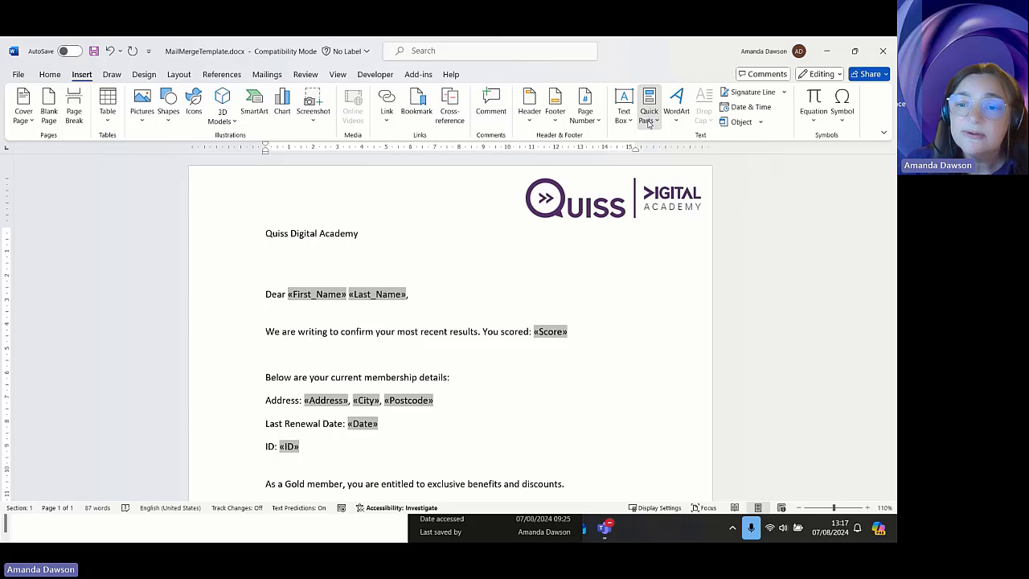
pyautogui.click(647, 120)
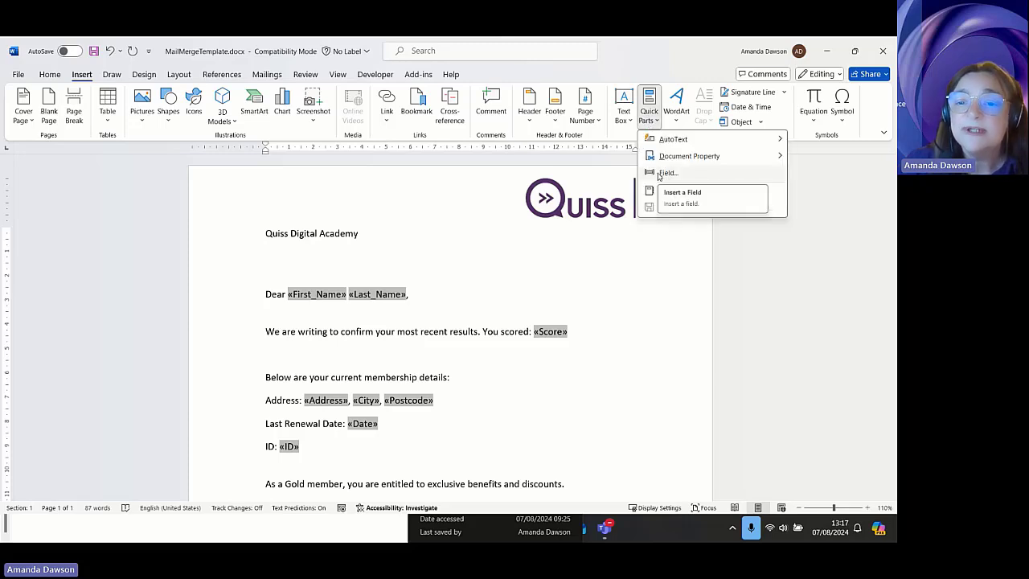
pyautogui.click(661, 174)
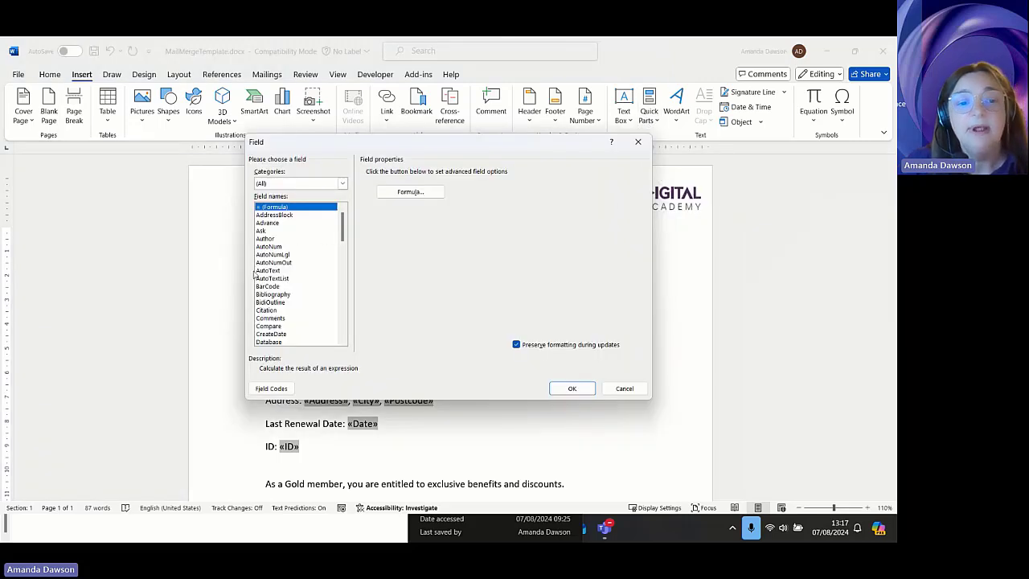
pyautogui.scroll(-6, 314, 244)
pyautogui.scroll(-6, 315, 247)
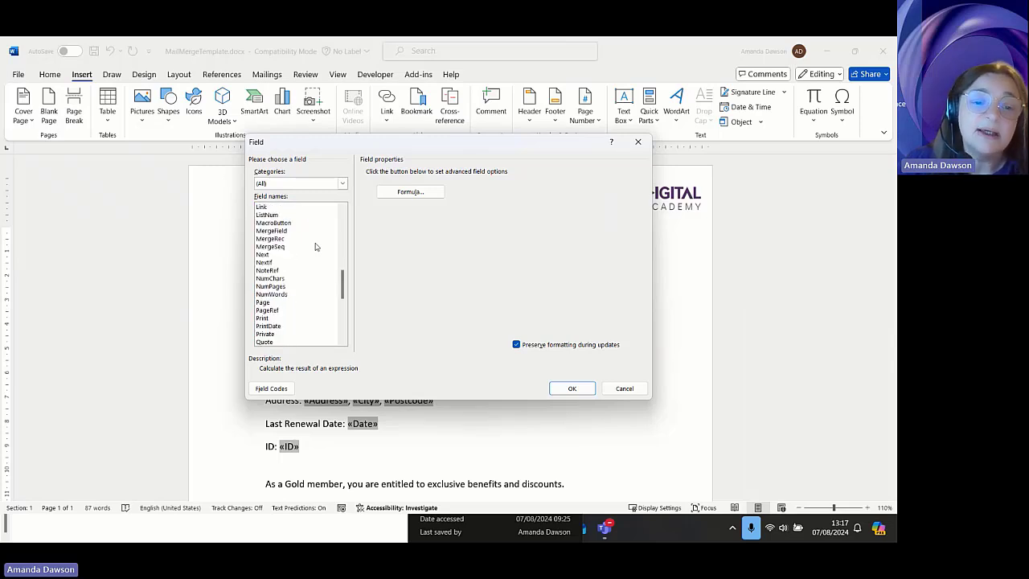
pyautogui.click(276, 230)
pyautogui.scroll(12, 293, 313)
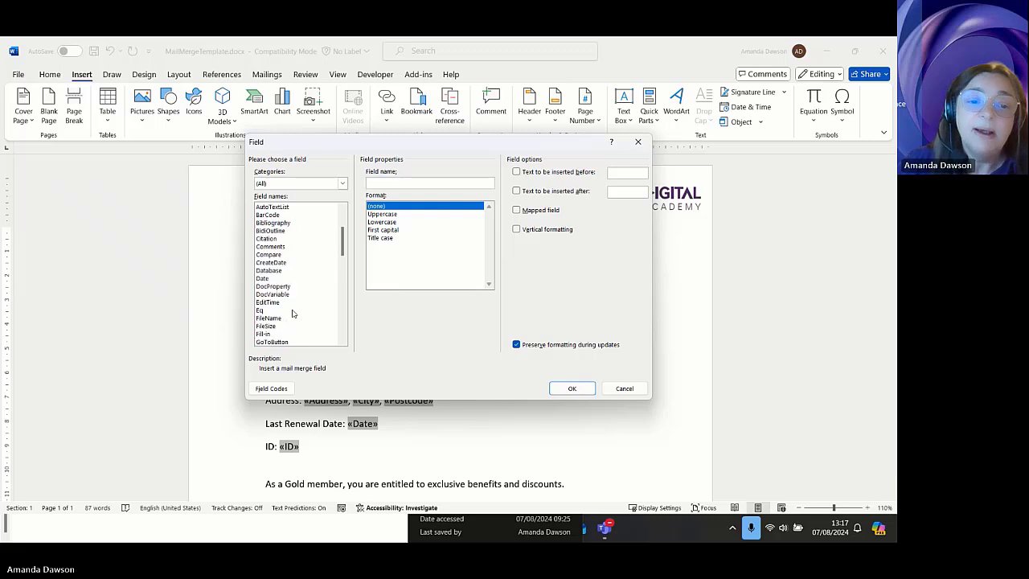
pyautogui.scroll(-2, 293, 314)
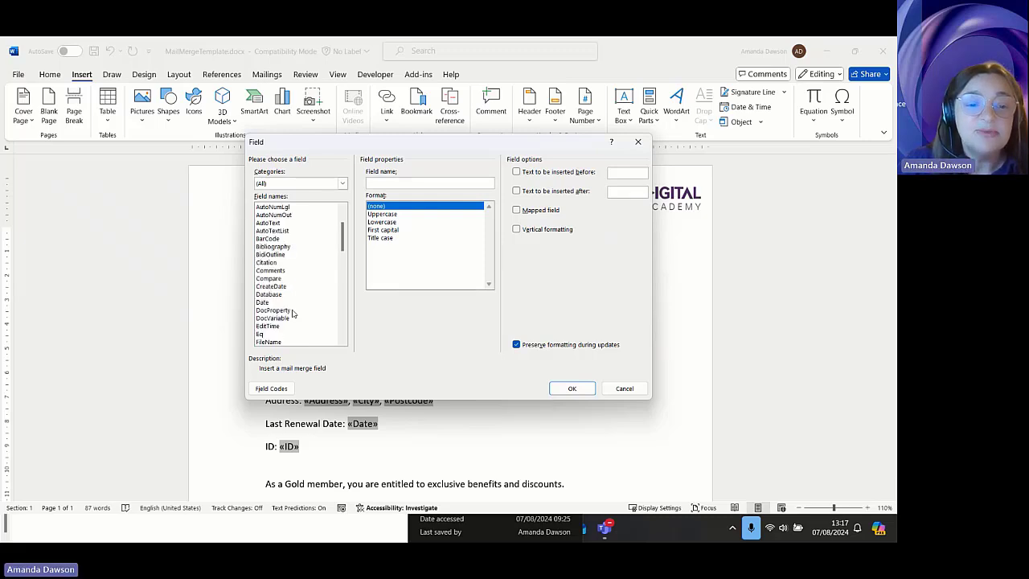
pyautogui.click(265, 303)
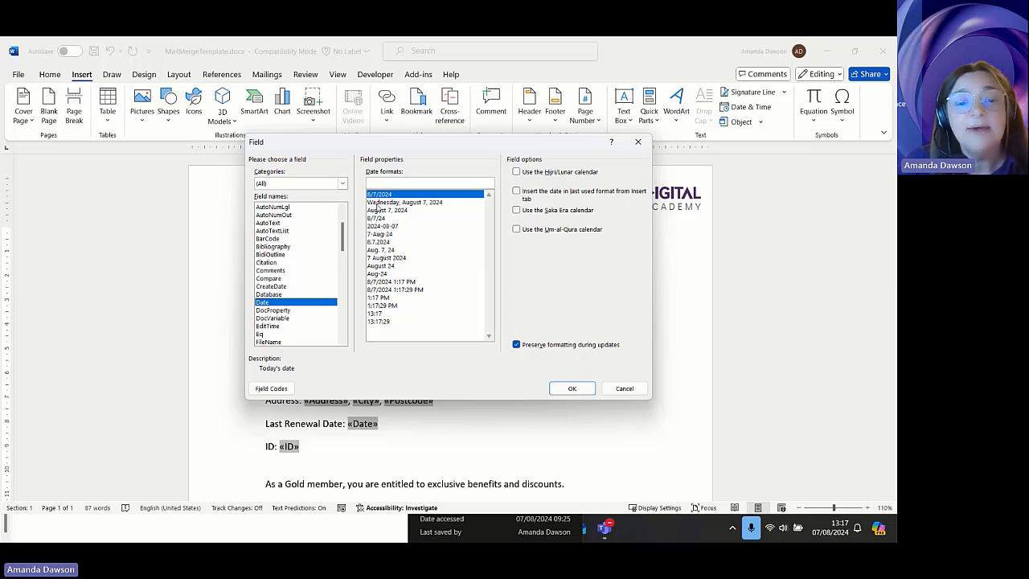
pyautogui.click(398, 259)
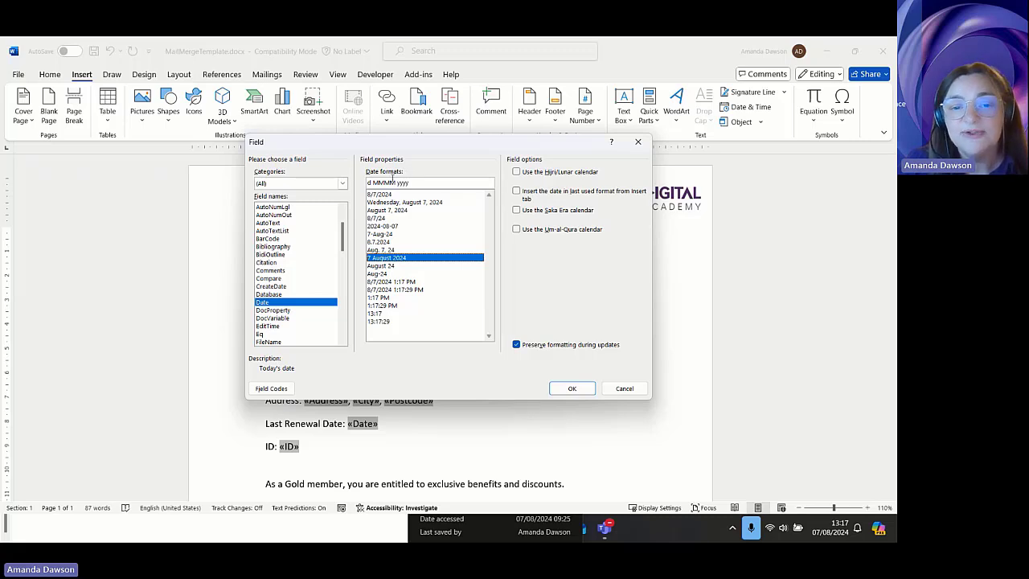
pyautogui.click(570, 388)
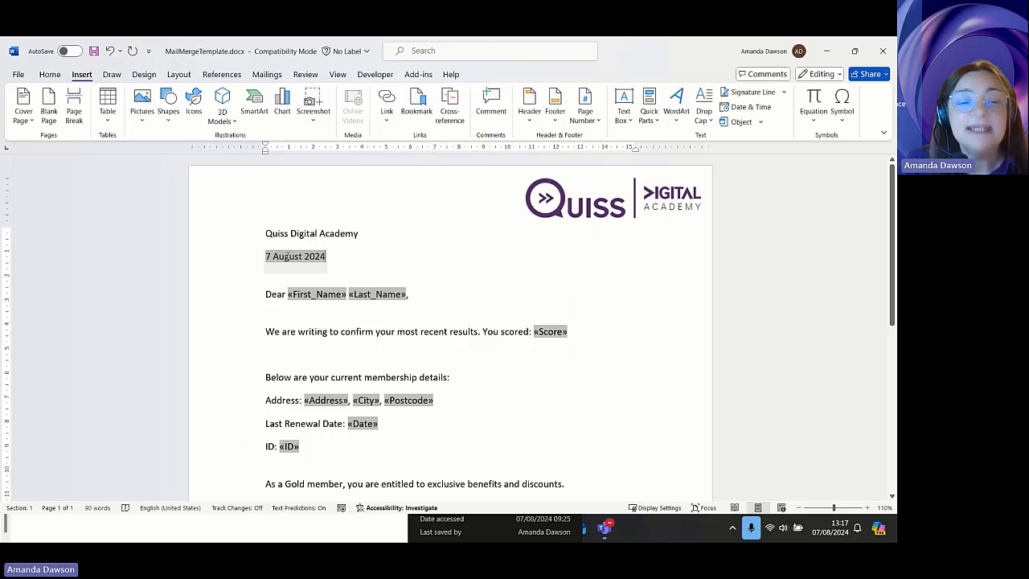
# - Update the Date field below "Quiss Digital Academy"
pyautogui.click(286, 255)
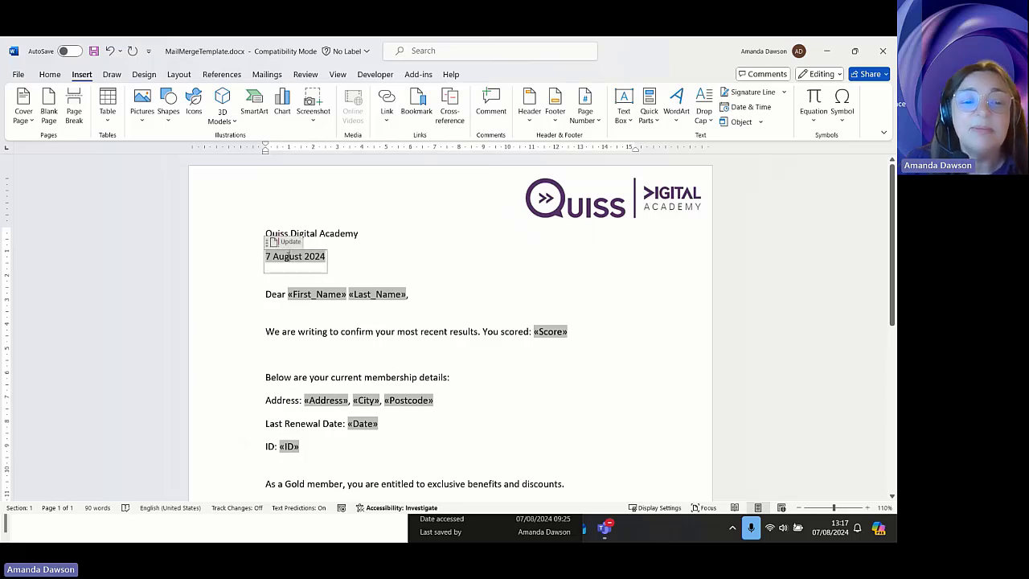
pyautogui.rightClick(288, 256)
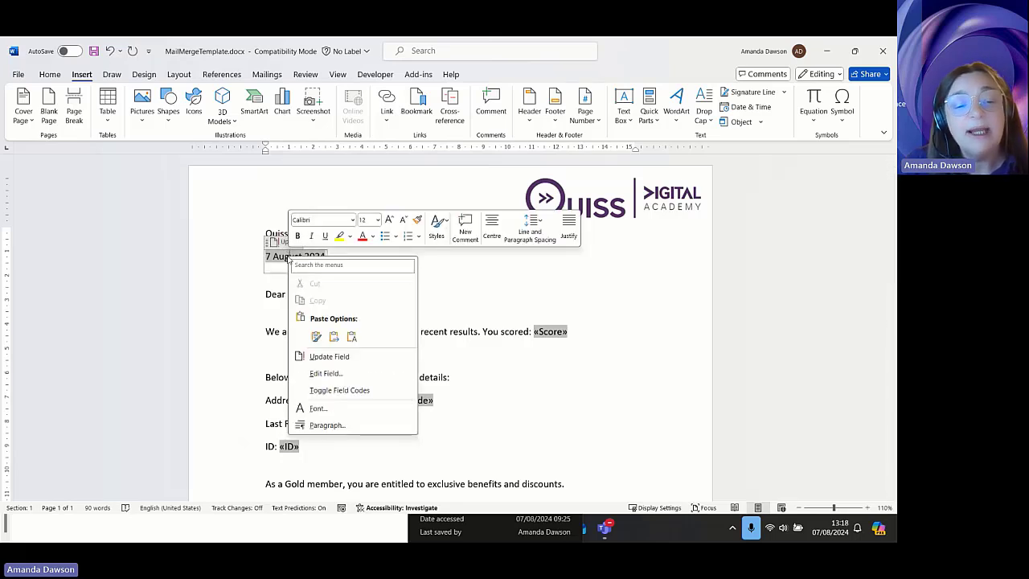
pyautogui.click(328, 358)
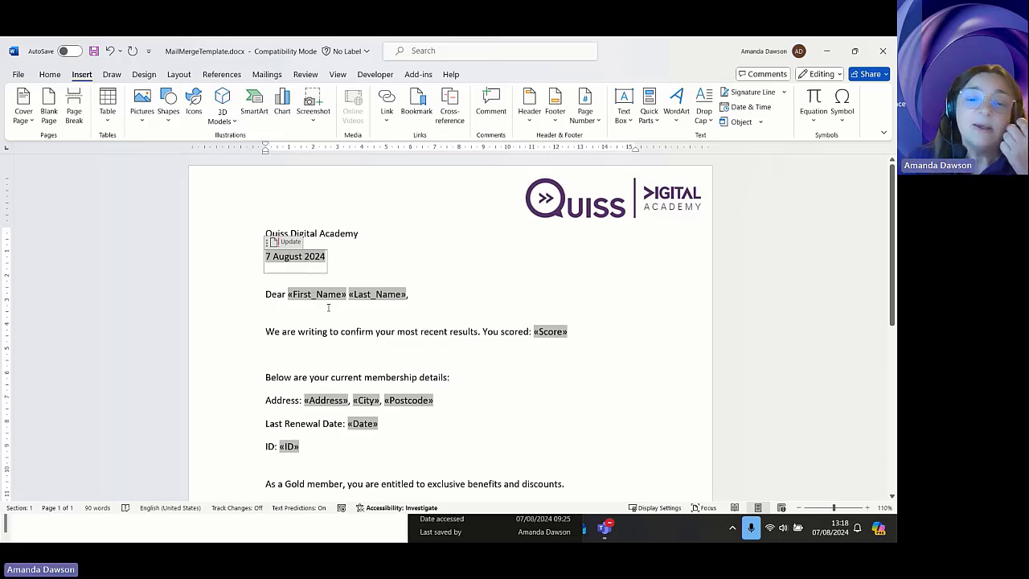
# - Preview the mail merge results in the letter for record 1
pyautogui.click(258, 76)
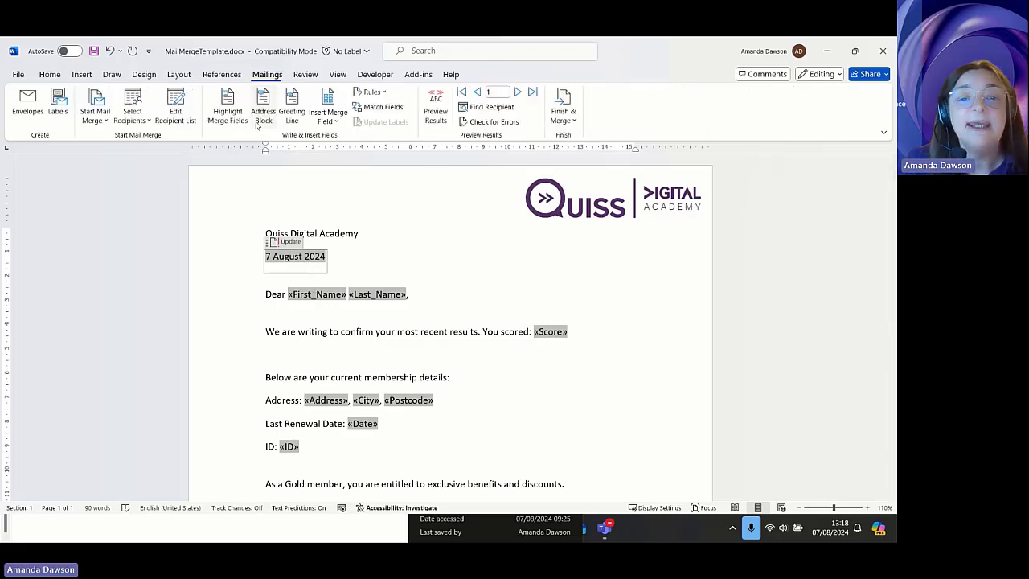
pyautogui.click(433, 111)
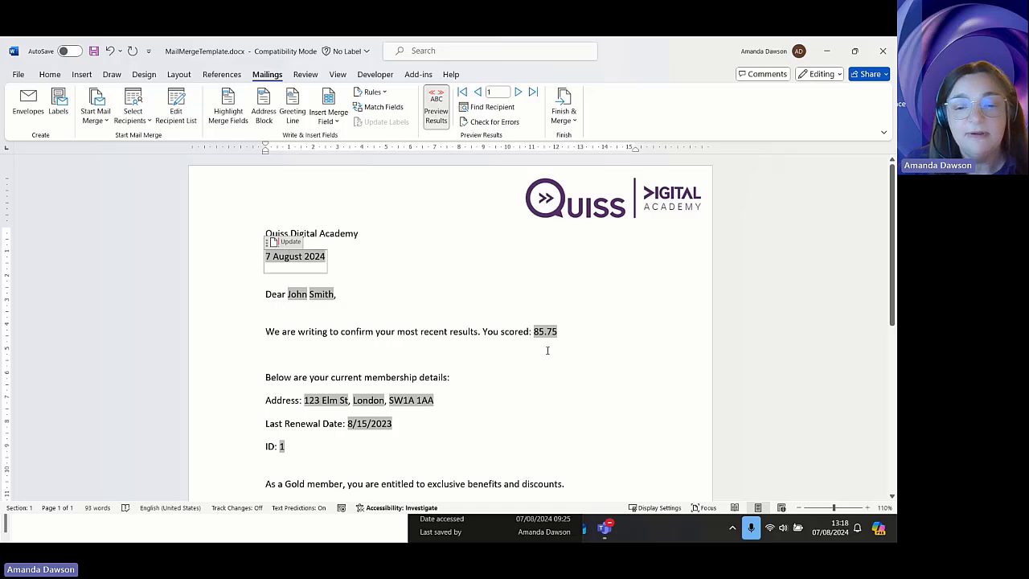
# - Start an If...Then...Else rule on the empty line below the score sentence, with the condition Score Greater than or equal 80
pyautogui.click(514, 355)
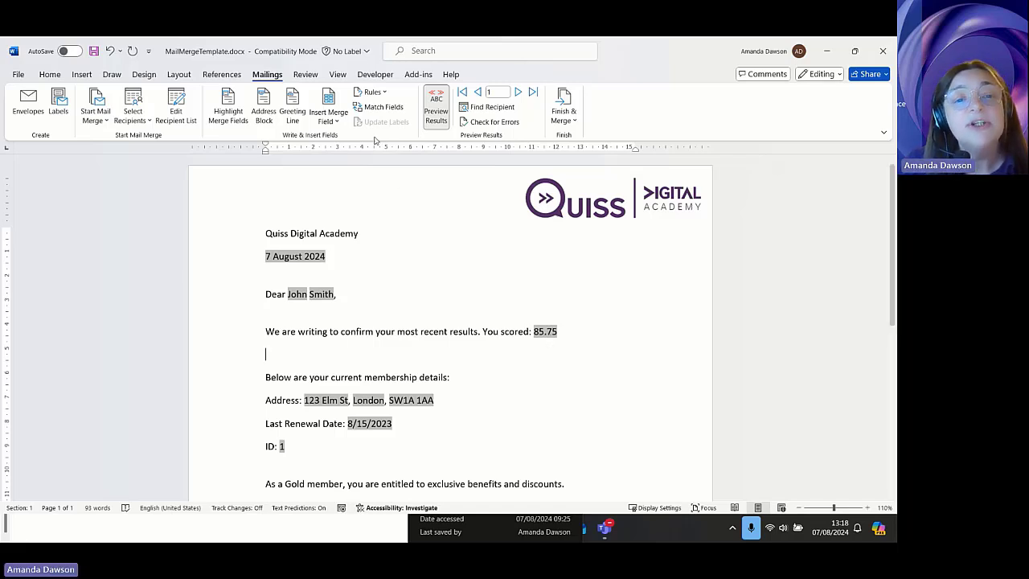
pyautogui.click(379, 94)
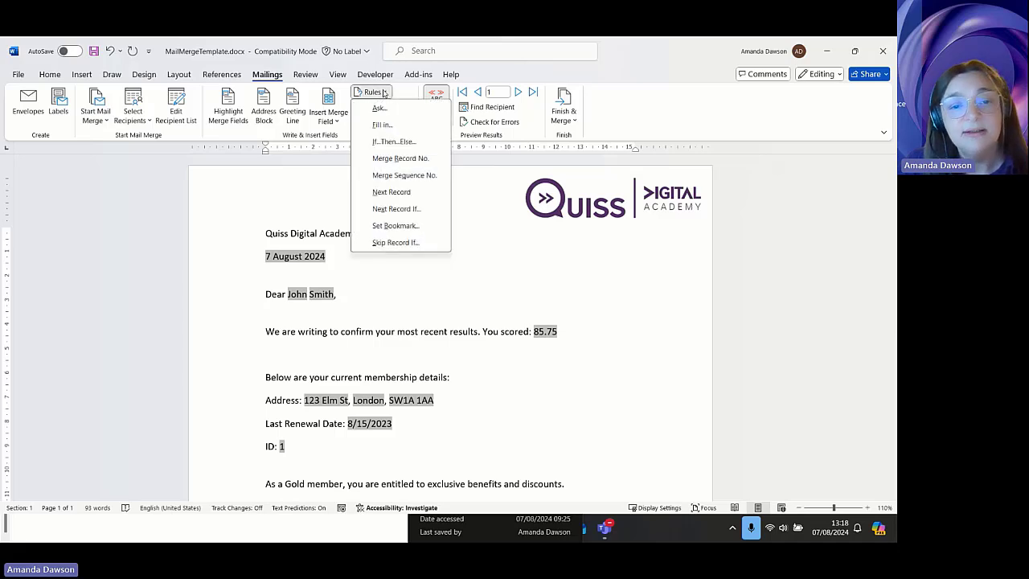
pyautogui.click(385, 143)
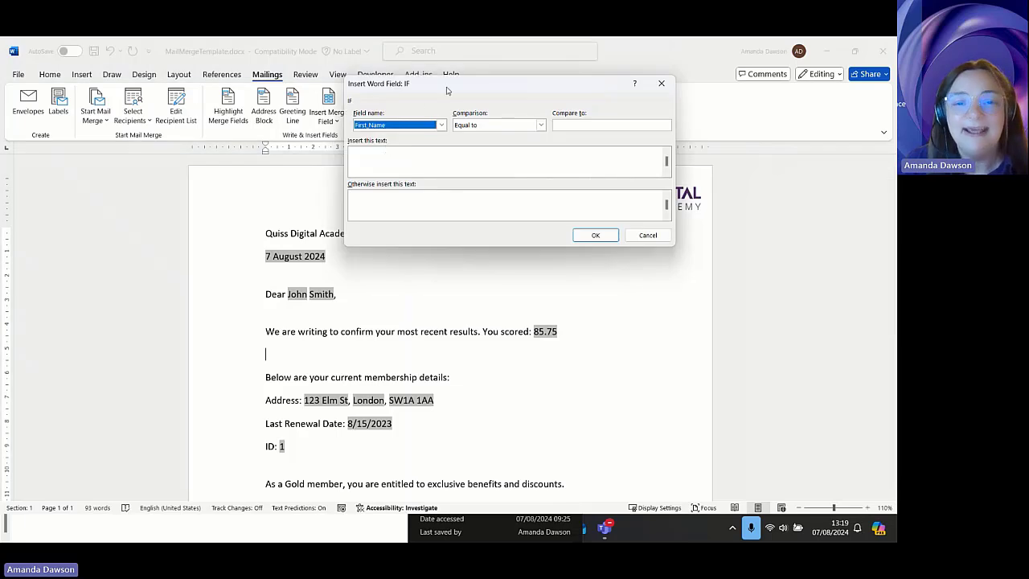
pyautogui.moveTo(461, 83); pyautogui.dragTo(520, 130)
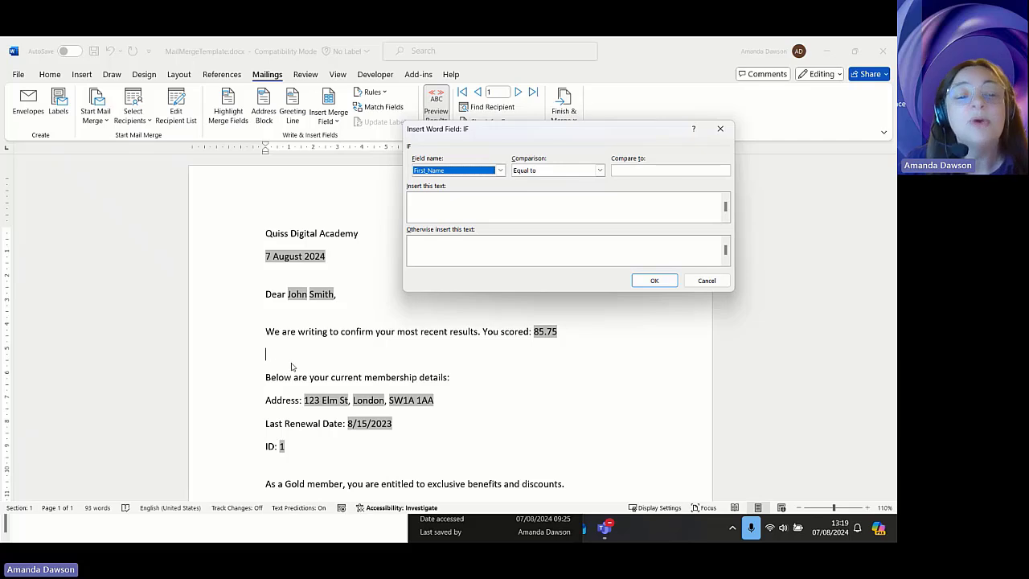
pyautogui.click(499, 169)
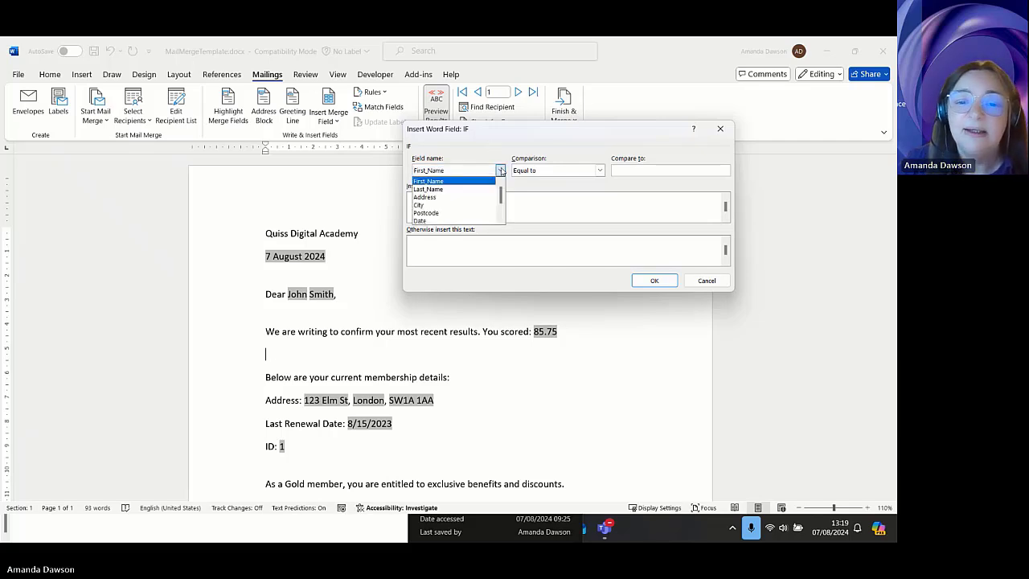
pyautogui.scroll(-2, 484, 195)
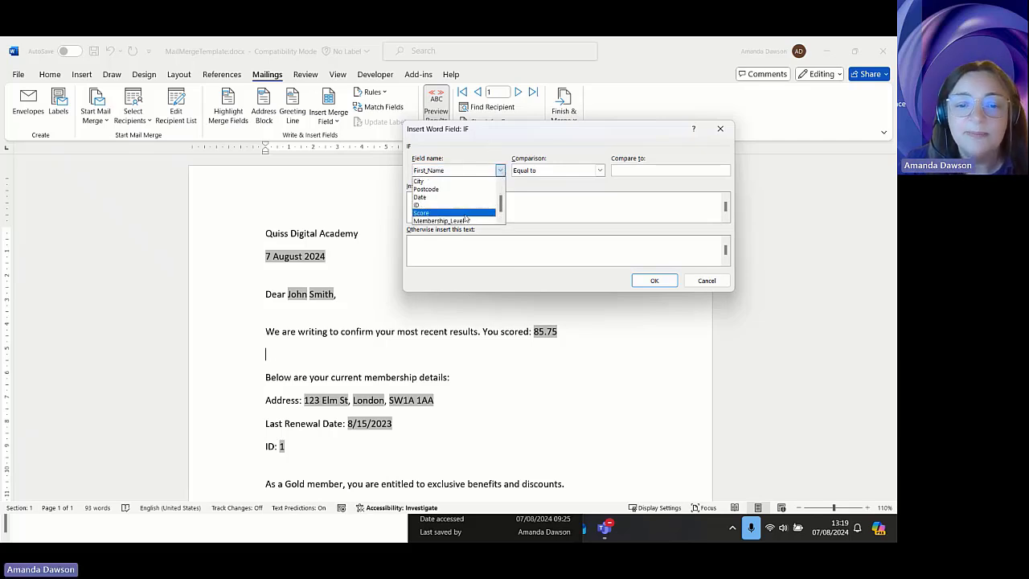
pyautogui.click(450, 205)
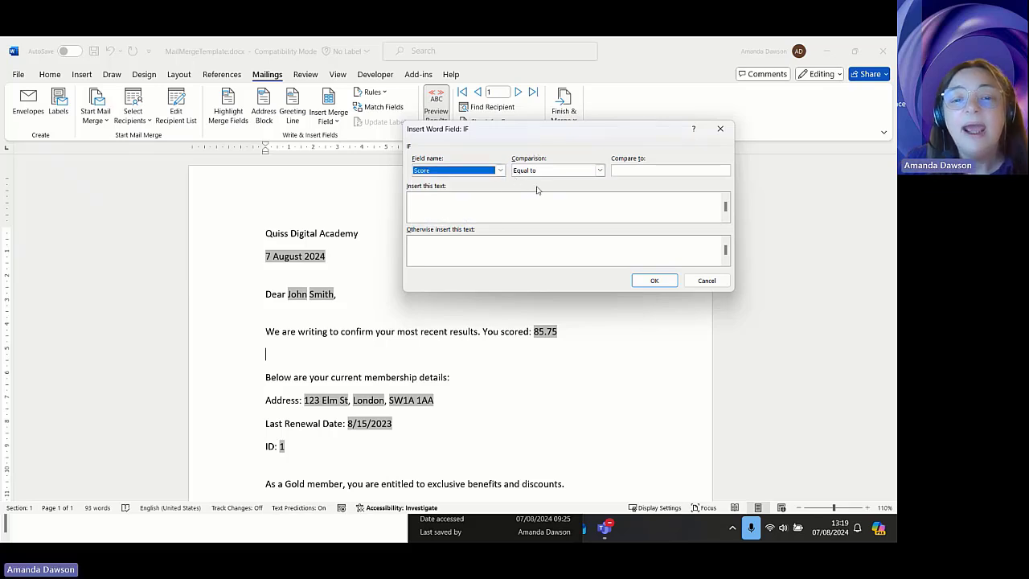
pyautogui.click(600, 170)
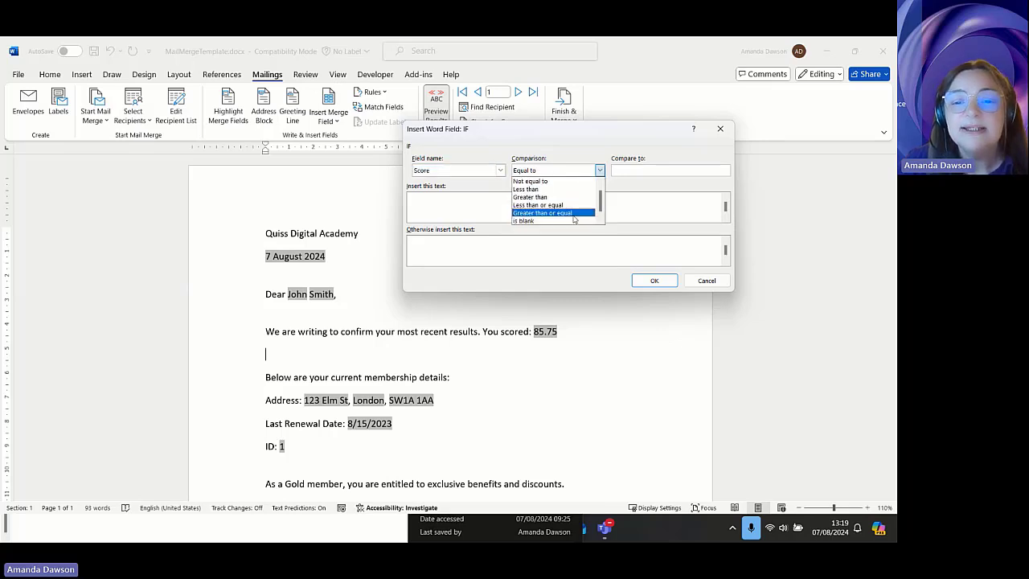
pyautogui.click(573, 217)
pyautogui.click(626, 171)
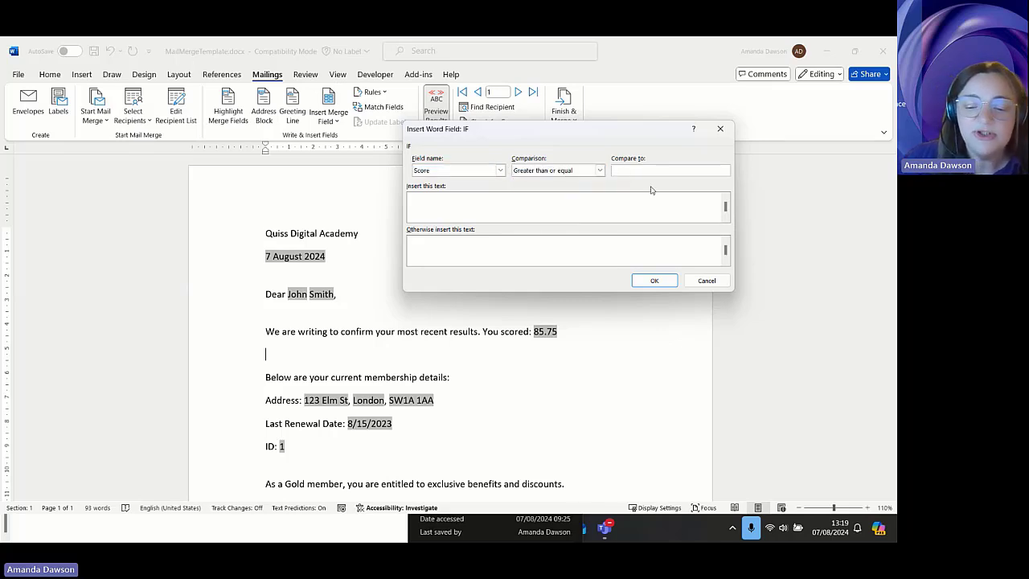
pyautogui.write('80')
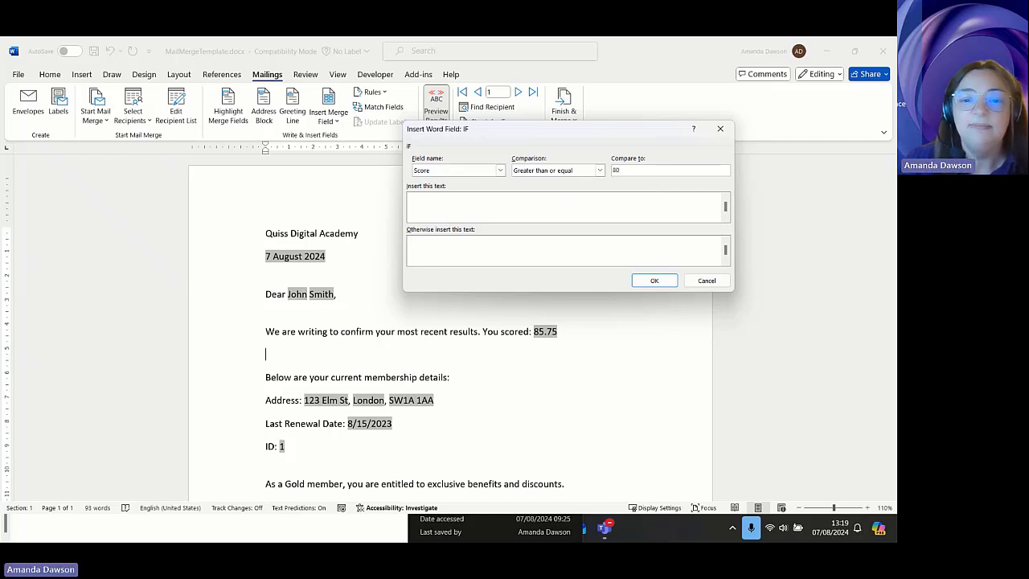
# - Set the text inserted when the Score condition is met to "Congratulations, you have passed!"
pyautogui.click(491, 214)
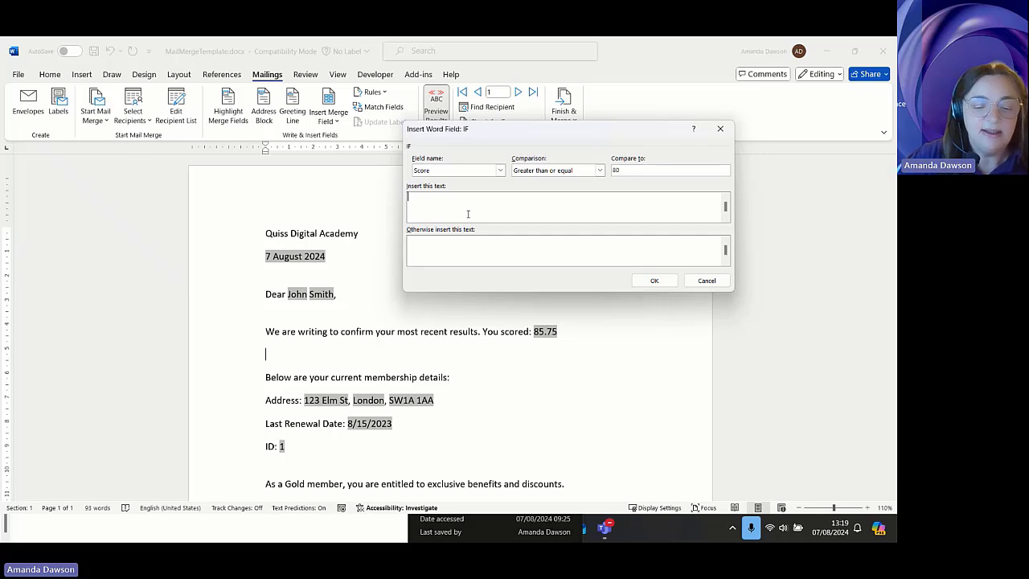
pyautogui.write('Congratrula')
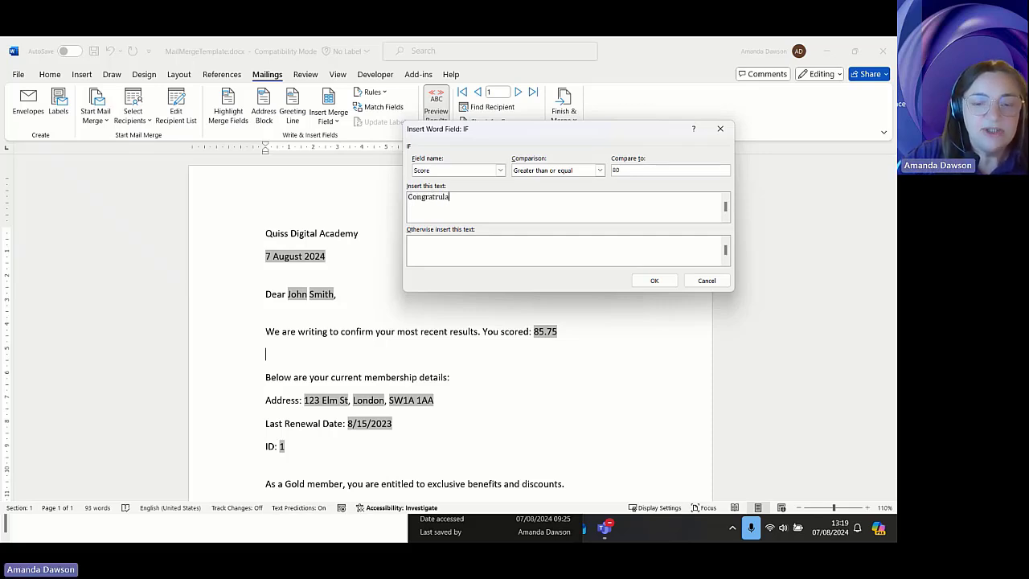
pyautogui.write('tions')
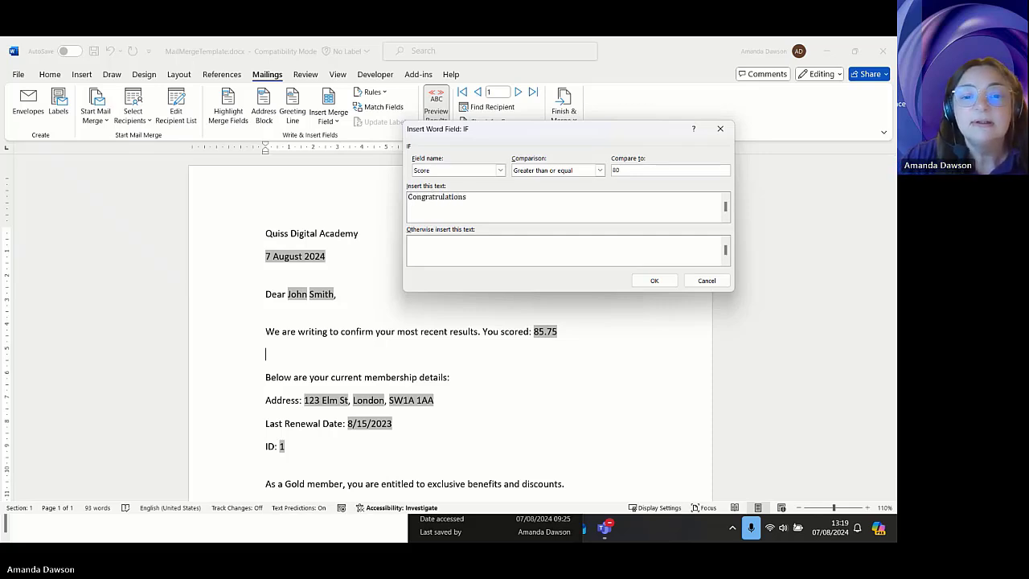
pyautogui.click(442, 196)
pyautogui.press('BackSpace')
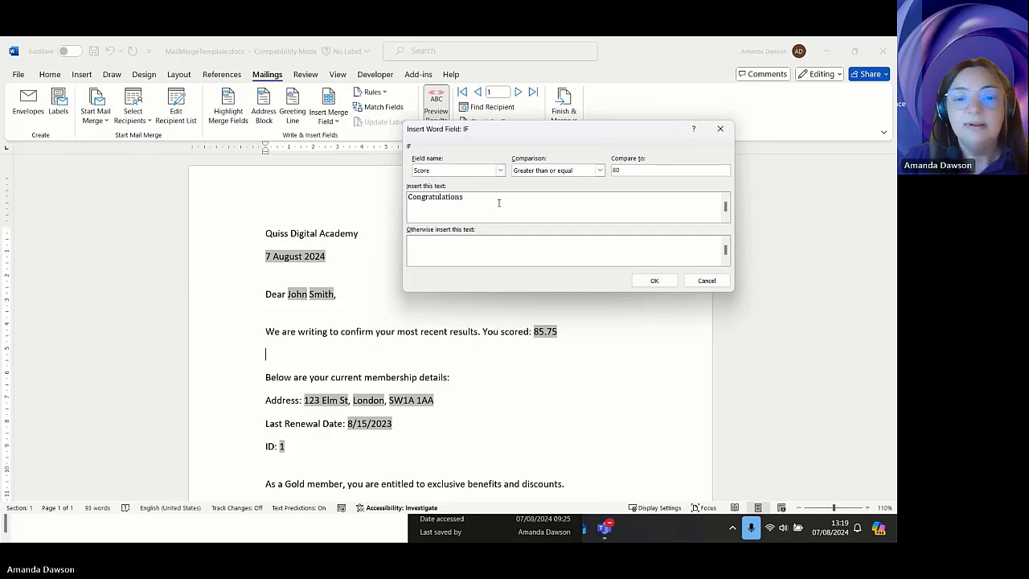
pyautogui.write(', you ha')
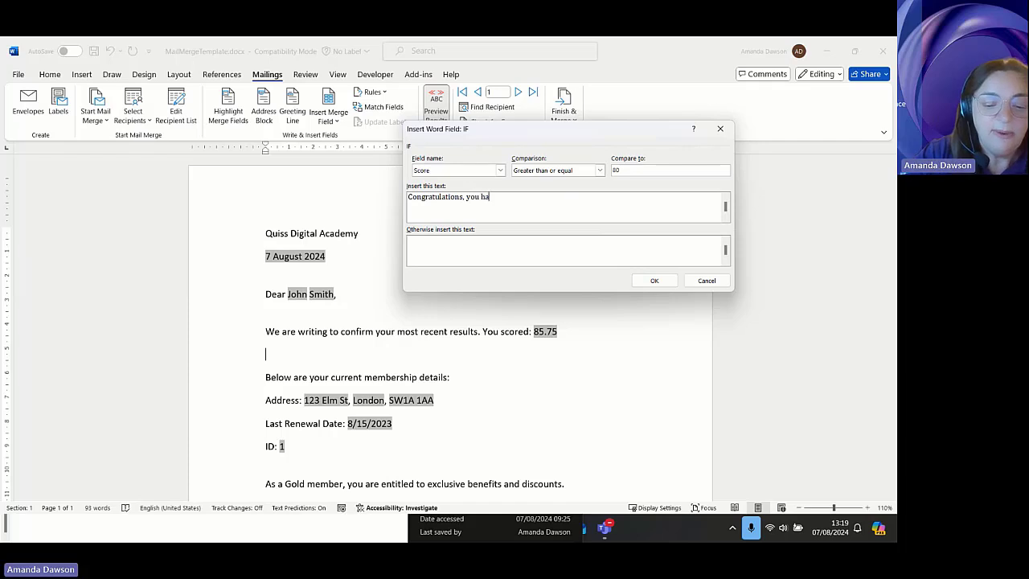
pyautogui.write('ve passed!')
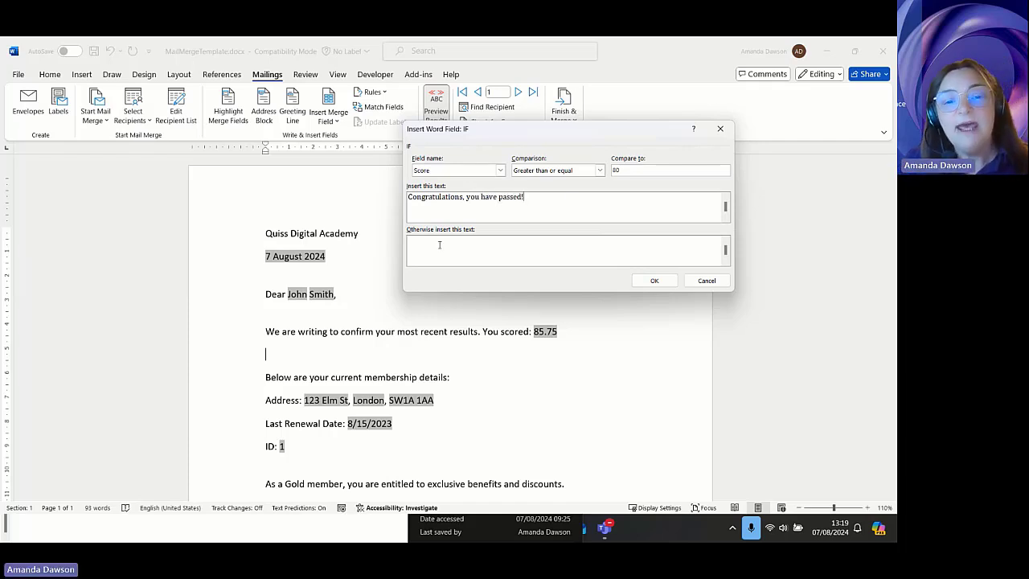
# - Set the otherwise text to "Unfortunately you didn't pass this time. Please contact us to arrange additional training and a resit." and insert the rule
pyautogui.write('Unf')
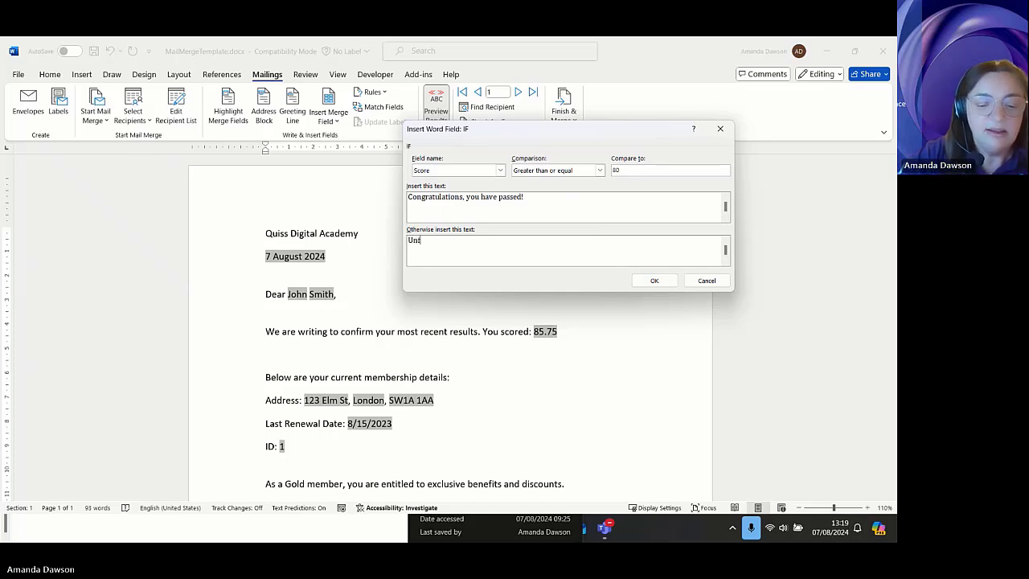
pyautogui.write('o')
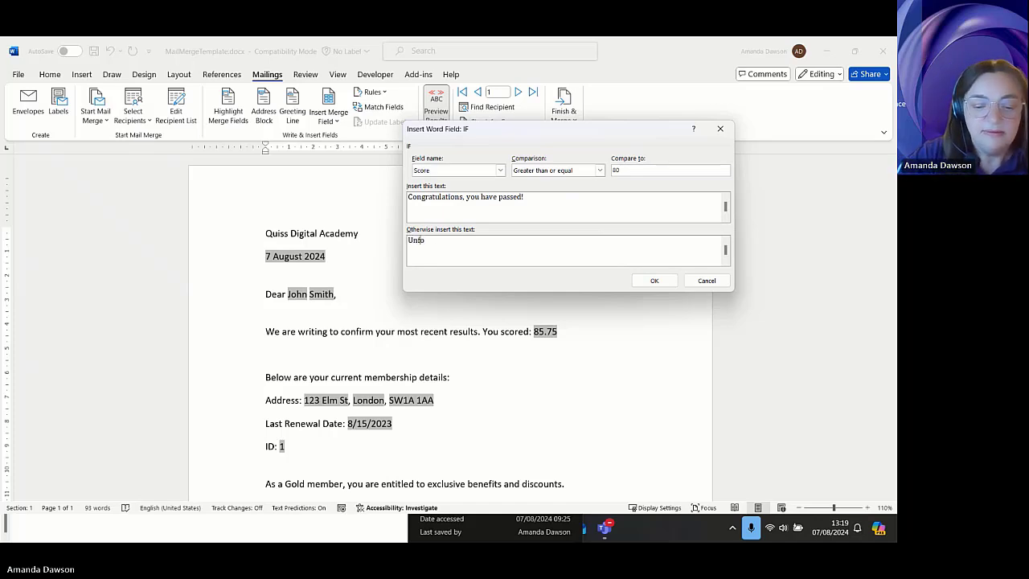
pyautogui.write('rtunately')
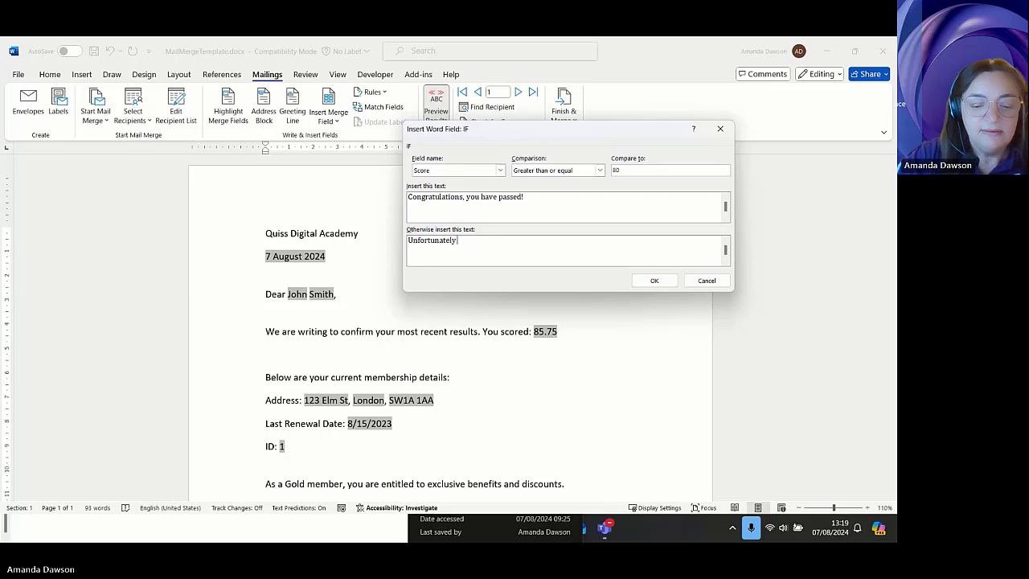
pyautogui.write(" you didn't pas")
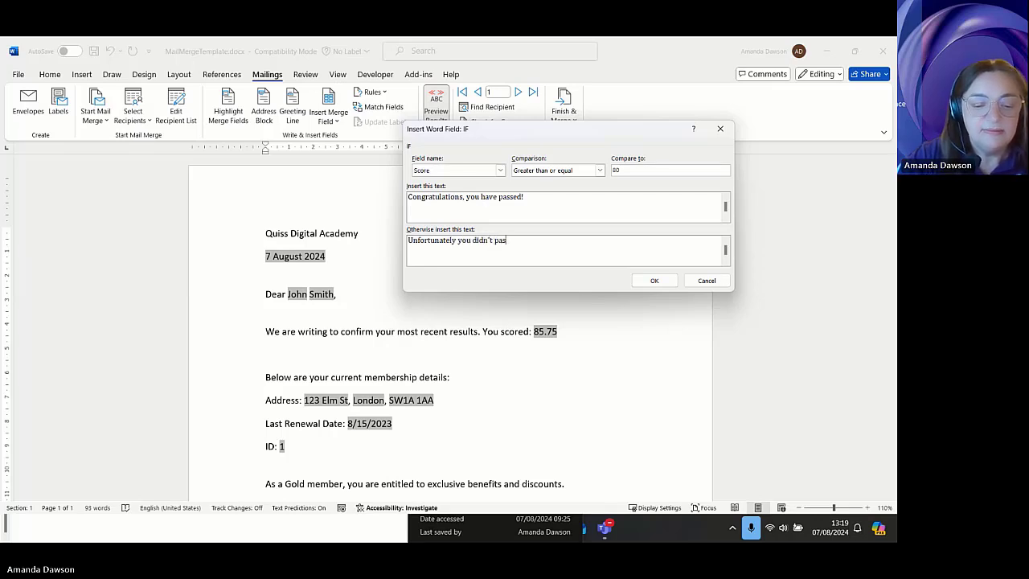
pyautogui.write('s or')
pyautogui.press('BackSpace')
pyautogui.press('BackSpace')
pyautogui.press('BackSpace')
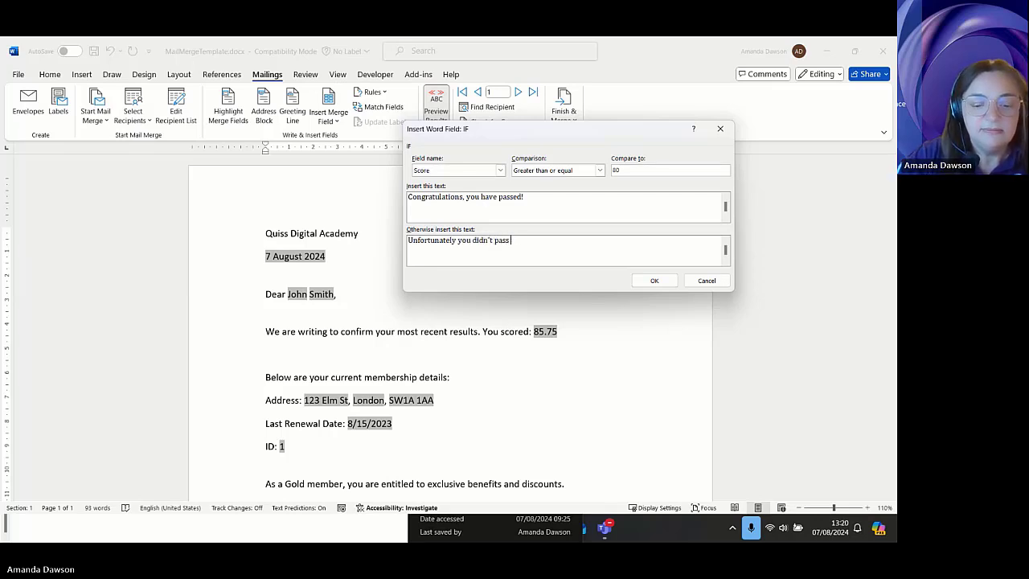
pyautogui.write('this time.')
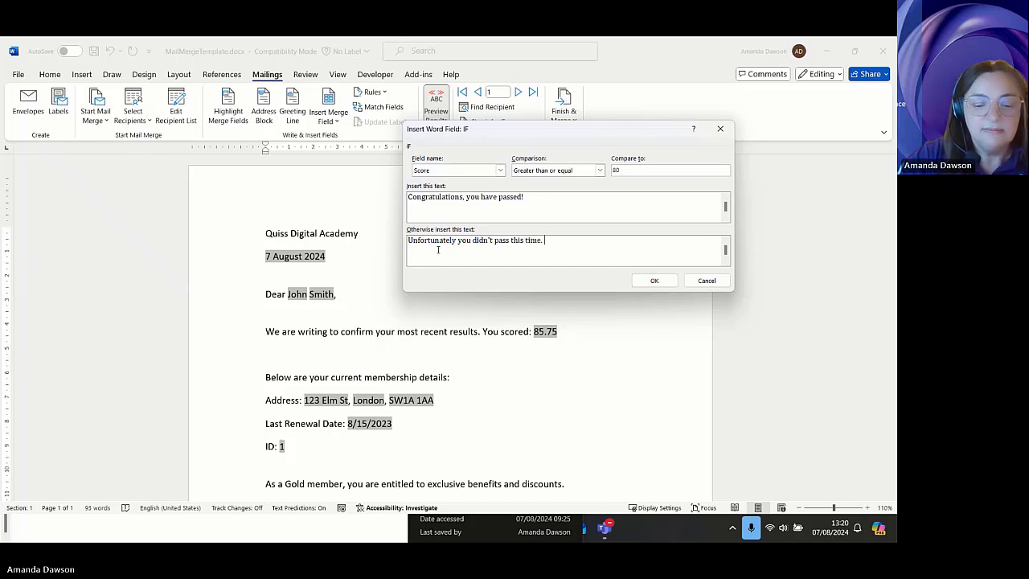
pyautogui.write(' Please cont')
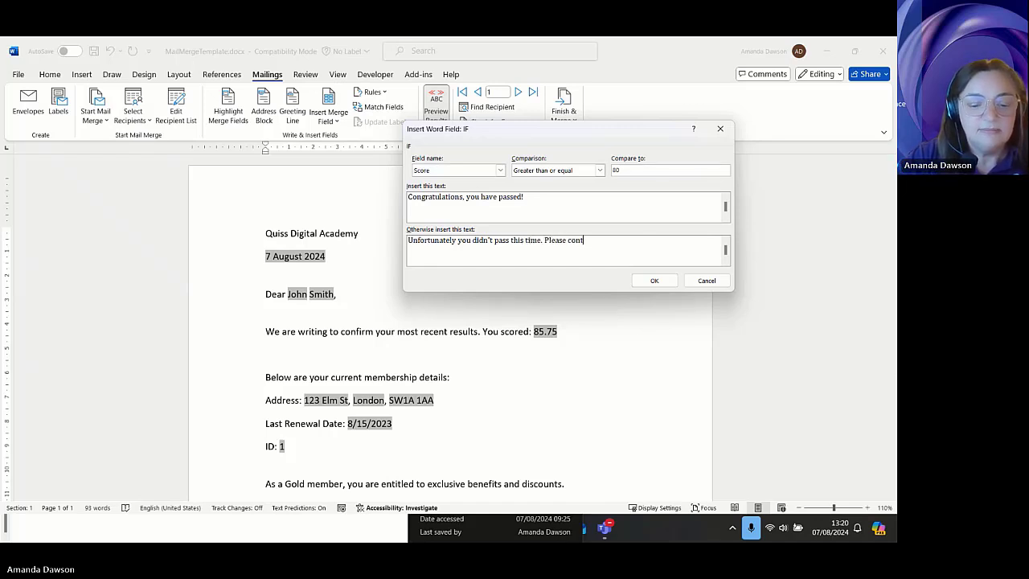
pyautogui.write('act us to ')
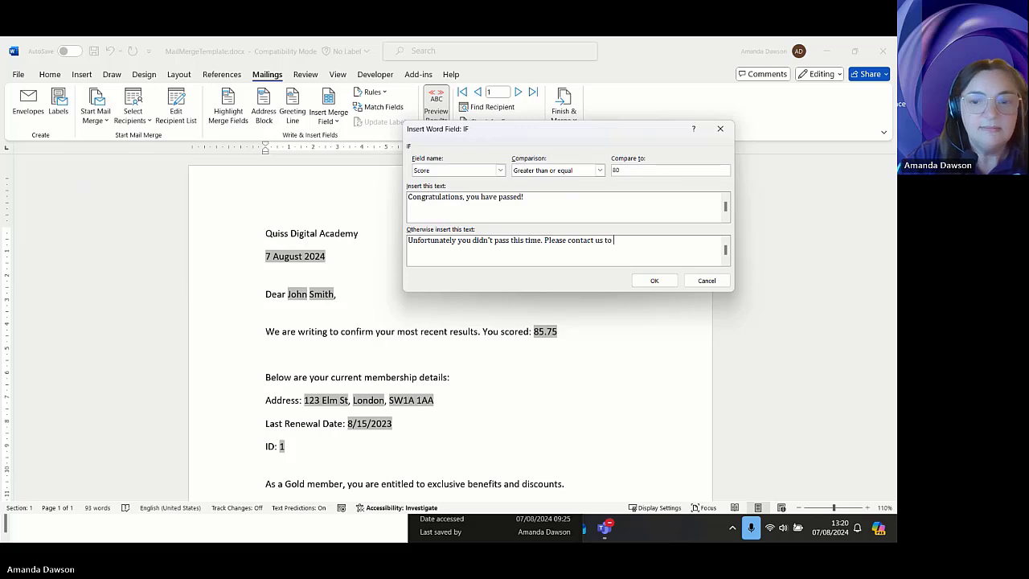
pyautogui.write('arrange add')
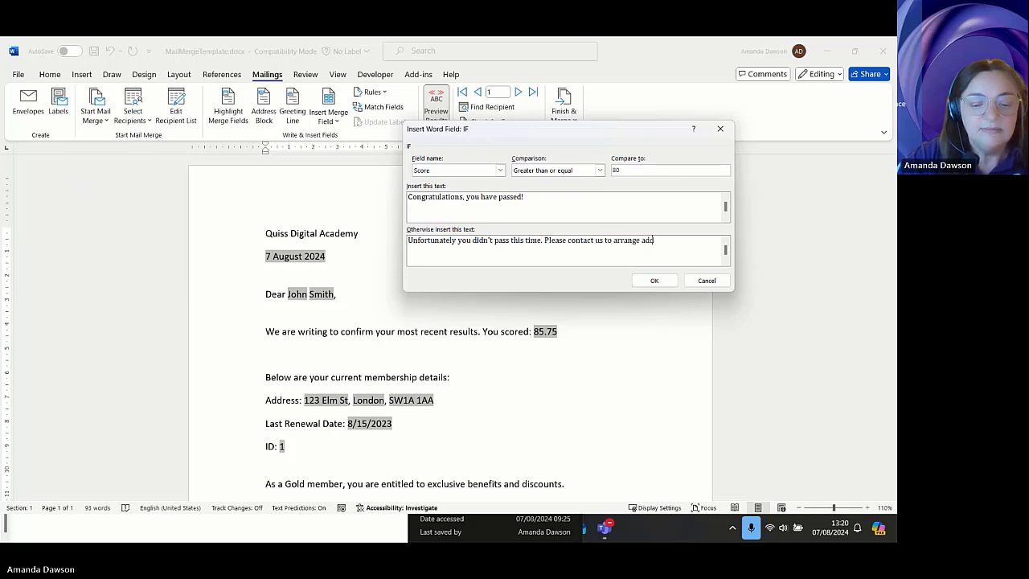
pyautogui.write('itional tr')
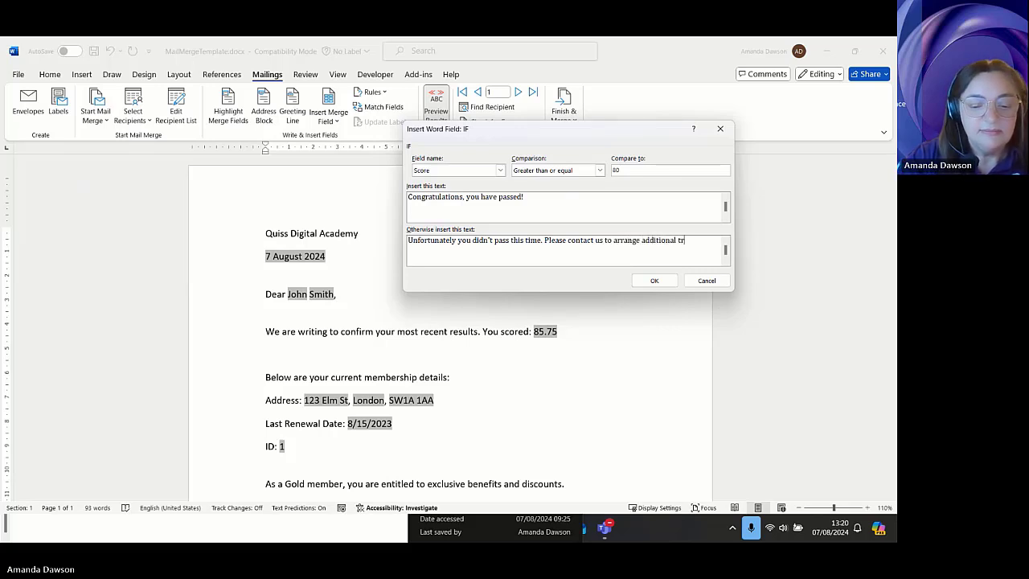
pyautogui.write('aining and a re')
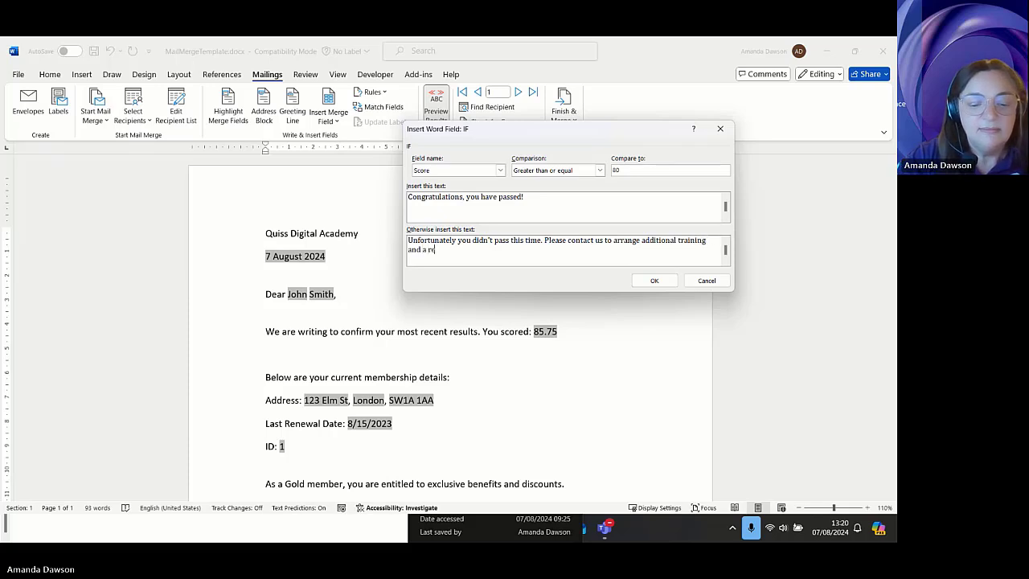
pyautogui.write('sit.')
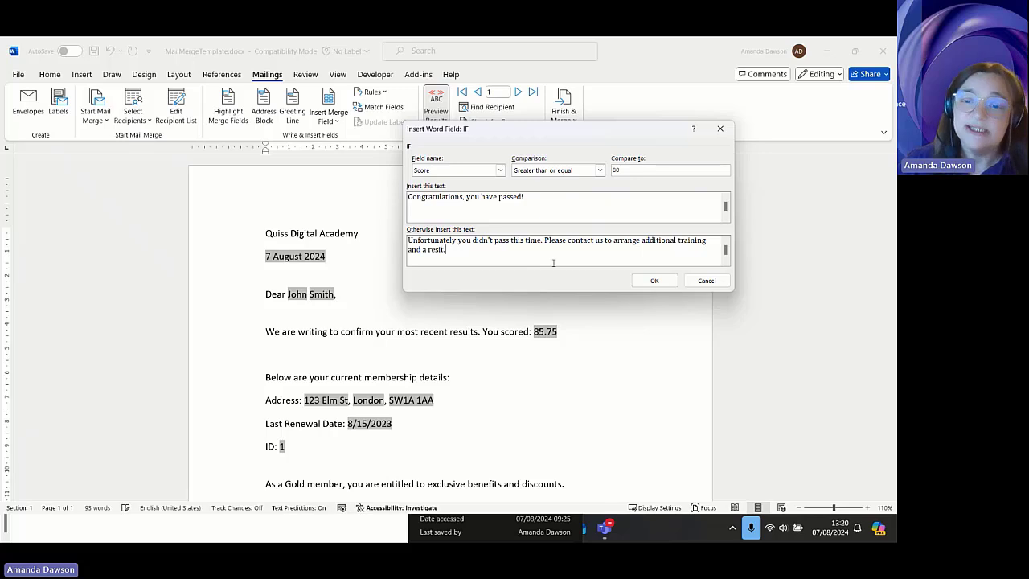
pyautogui.click(647, 285)
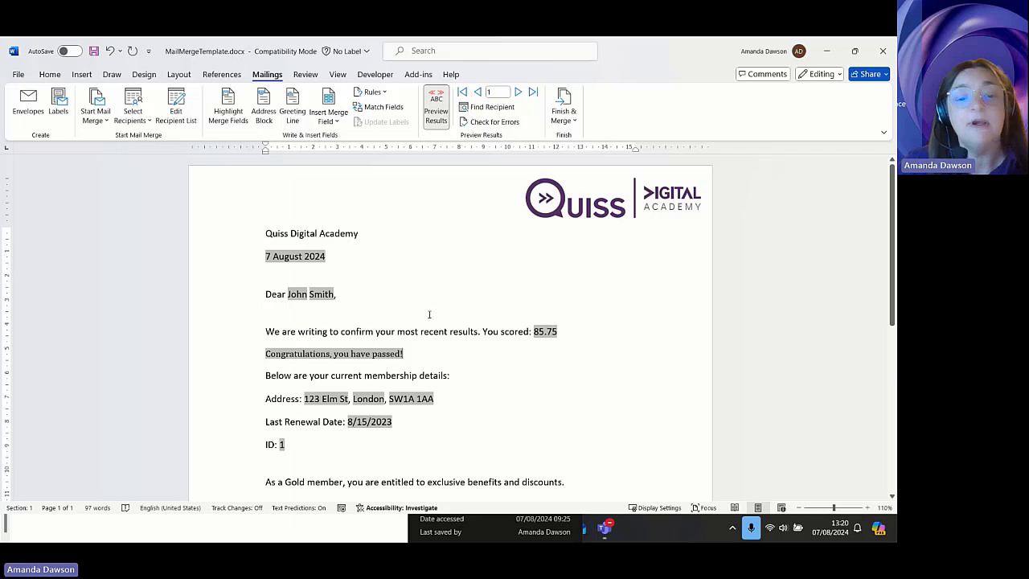
# - Preview the letter for records 2 and 3 to check the pass or fail message against each score
pyautogui.click(518, 93)
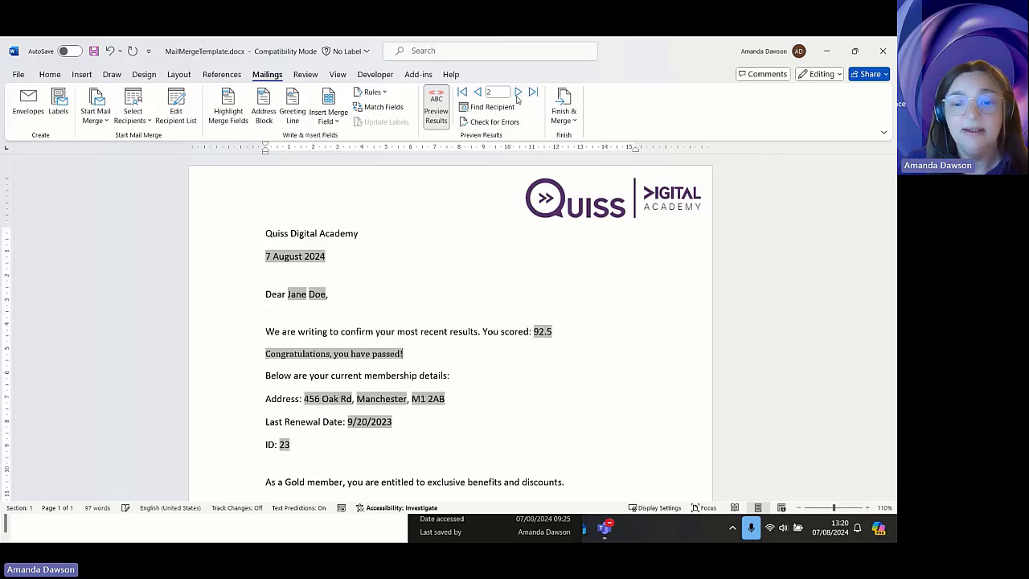
pyautogui.click(517, 93)
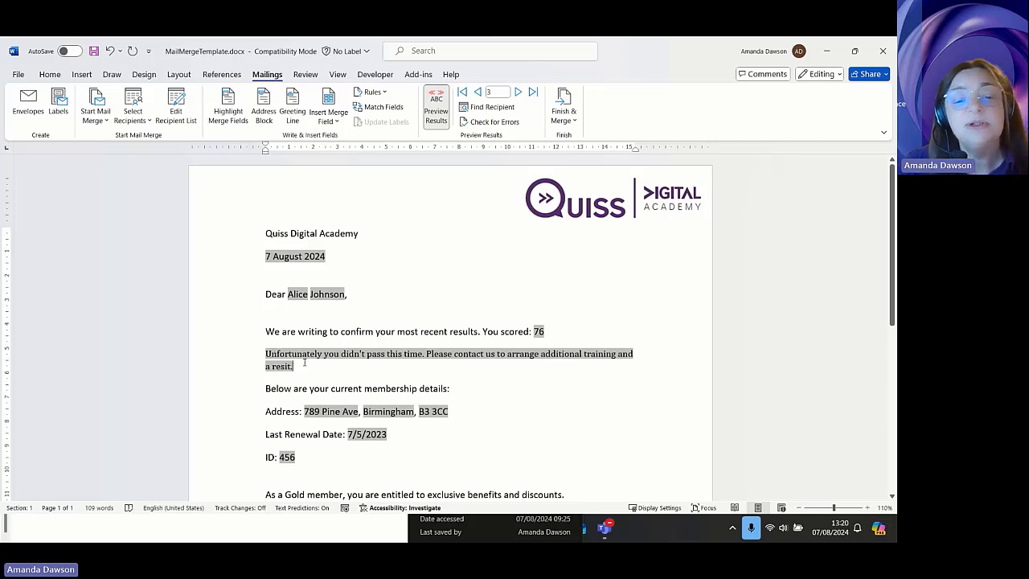
# - Start an If...Then...Else rule before the first name in the salutation, with the condition Gender Equal to Male
pyautogui.click(288, 295)
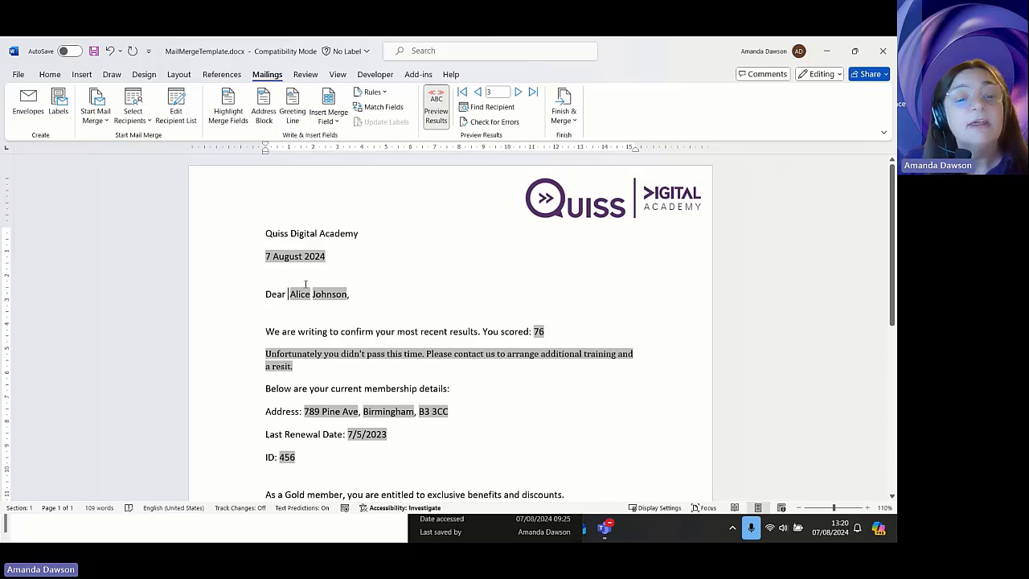
pyautogui.click(372, 92)
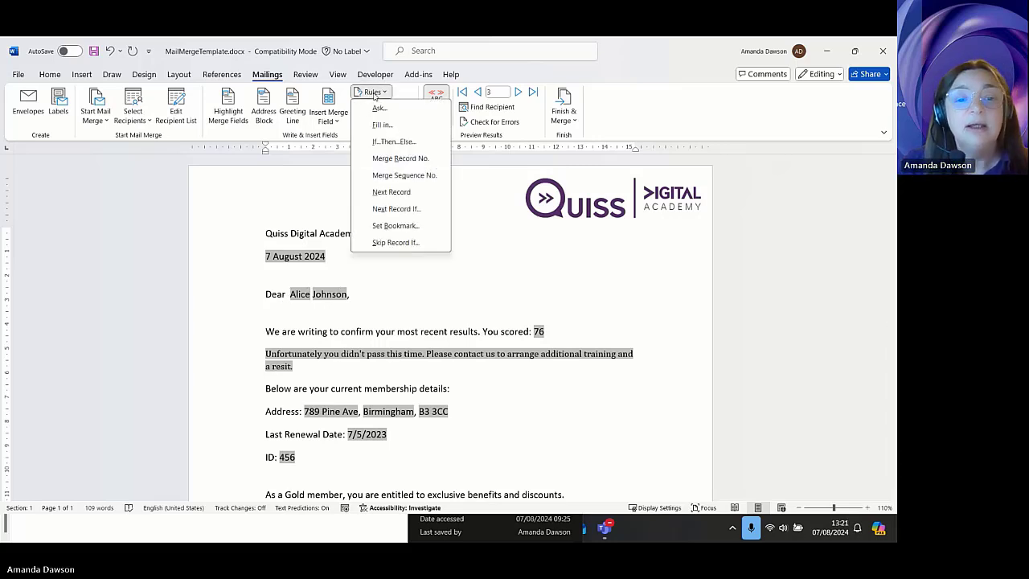
pyautogui.click(388, 143)
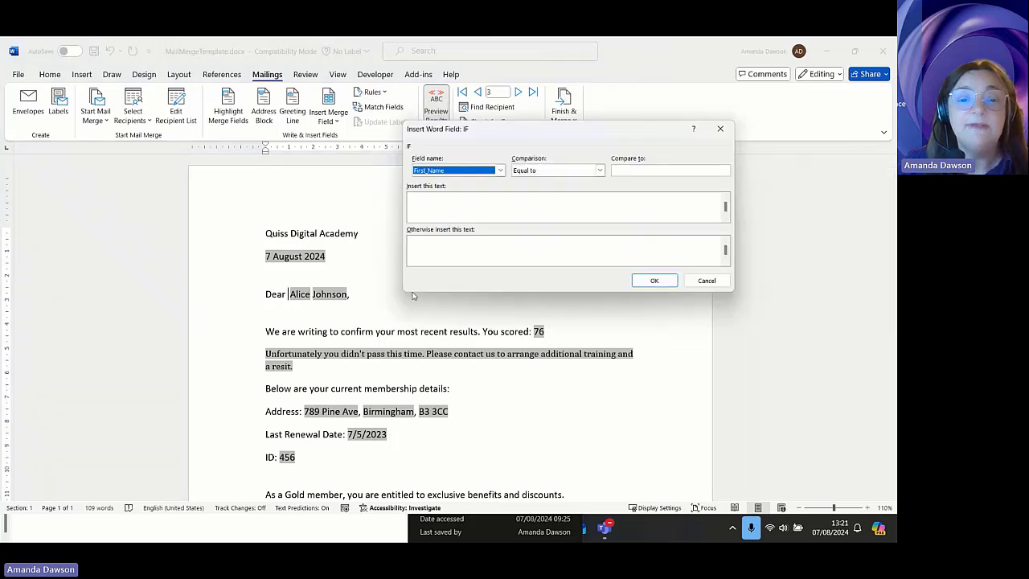
pyautogui.click(501, 170)
pyautogui.scroll(-2, 454, 203)
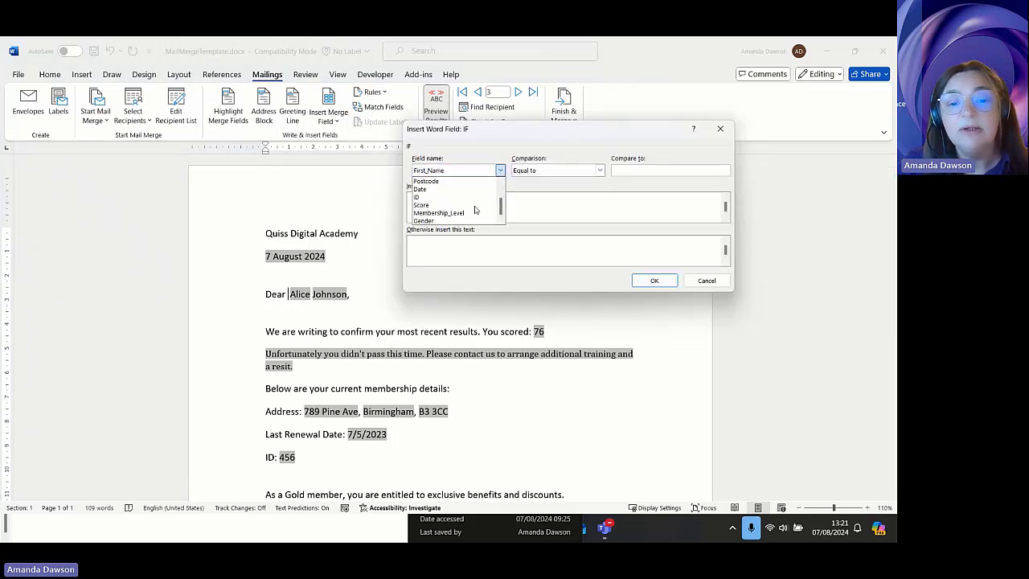
pyautogui.click(459, 219)
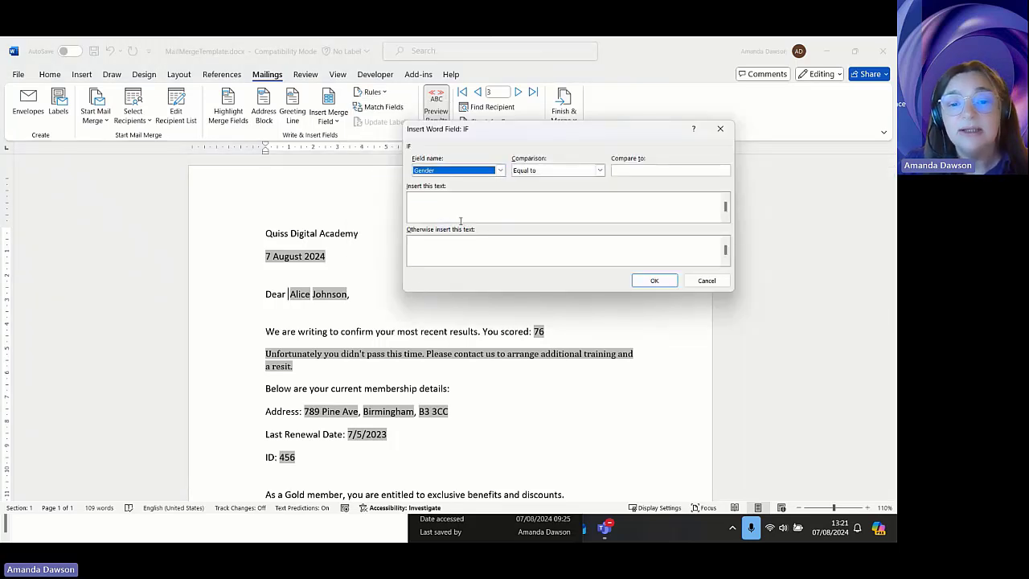
pyautogui.click(643, 168)
pyautogui.write('Male')
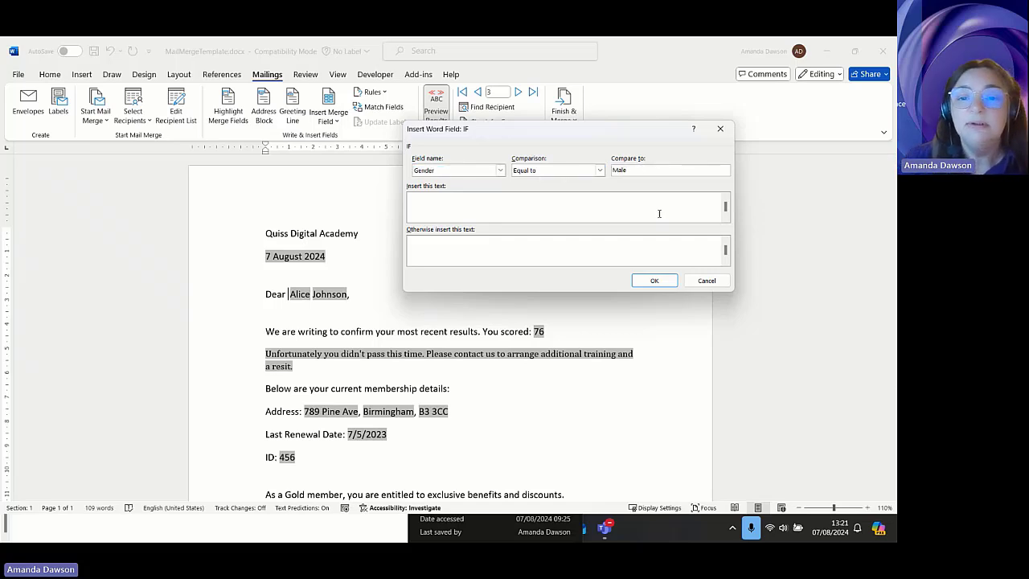
# - Set the rule's inserted text to "Mr." and its otherwise text to "Ms.", and insert the rule
pyautogui.click(597, 200)
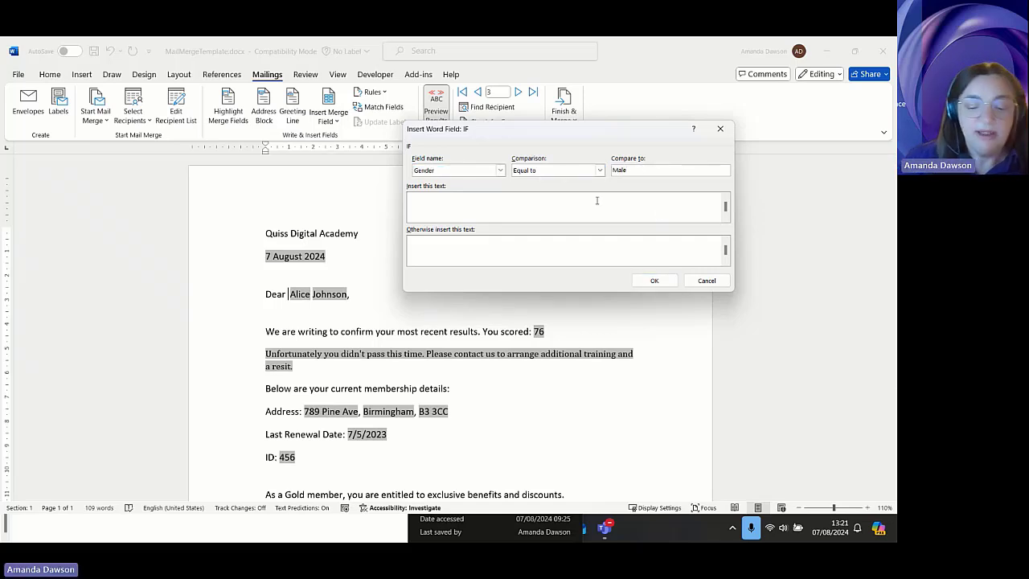
pyautogui.write('Mr.')
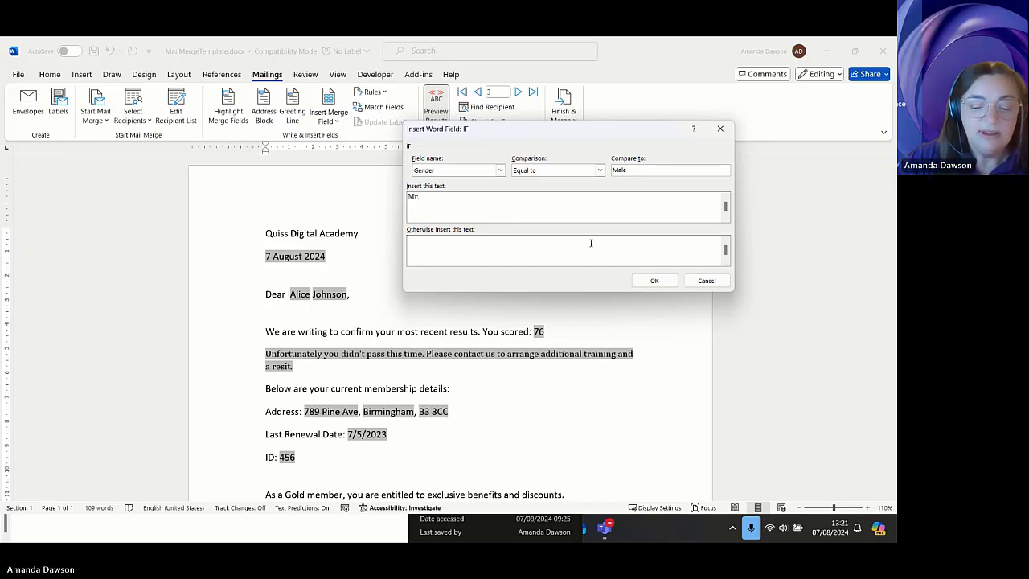
pyautogui.write('Ms.')
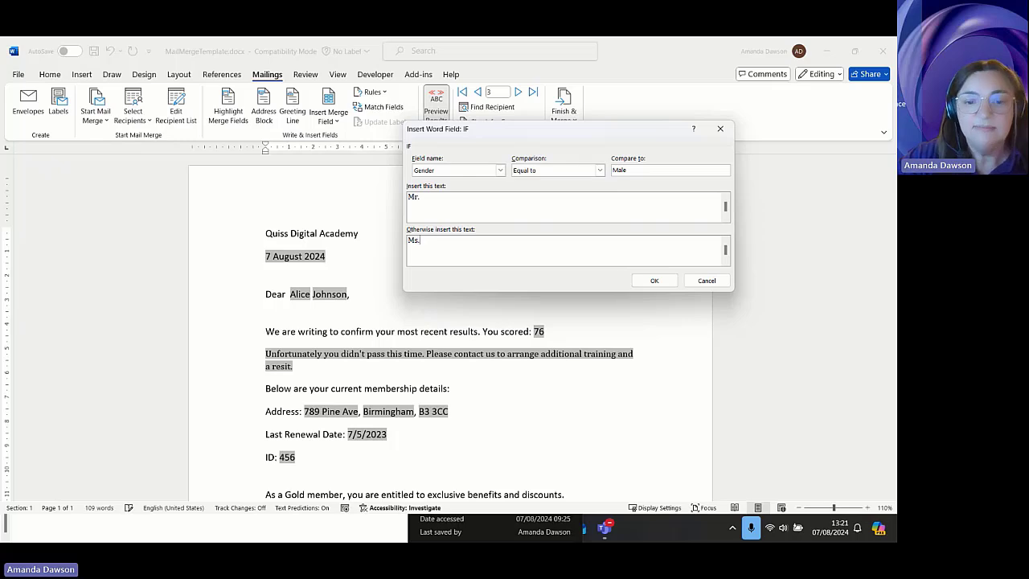
pyautogui.click(654, 279)
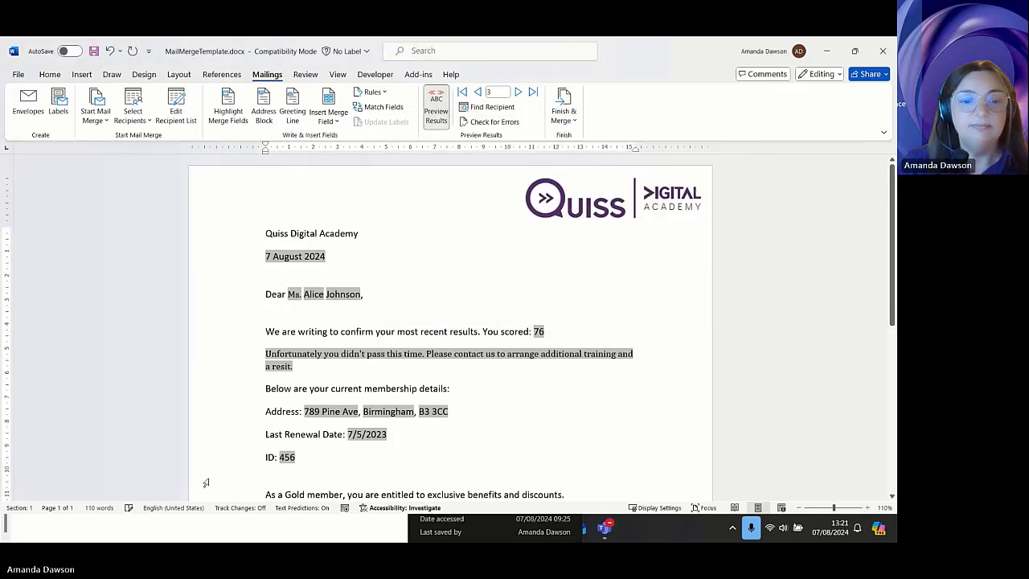
# - Preview the letter for record 1 to check the salutation, and review the Gold, Silver and Bronze member sentences
pyautogui.click(476, 93)
pyautogui.click(476, 93)
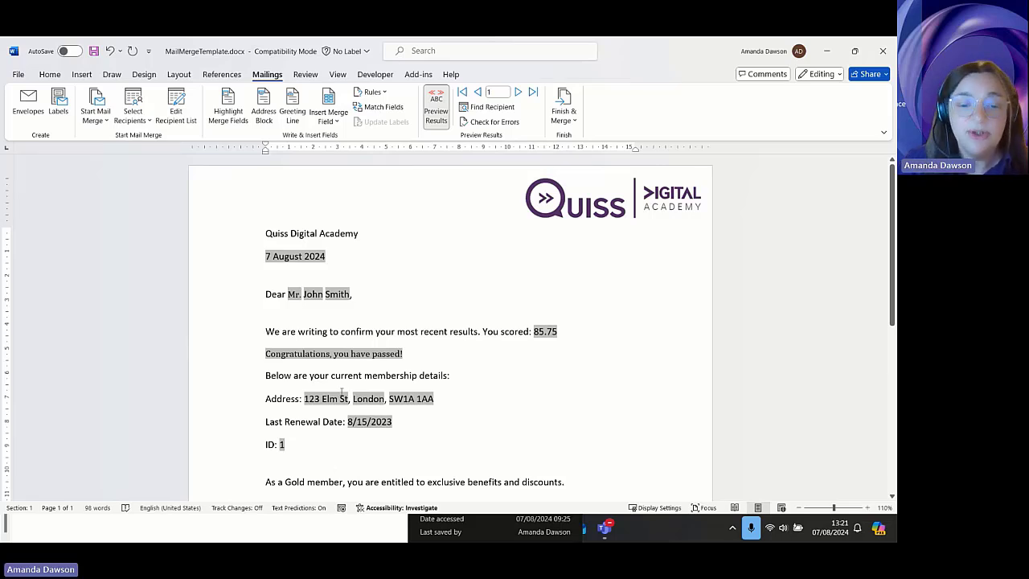
pyautogui.scroll(-2, 331, 390)
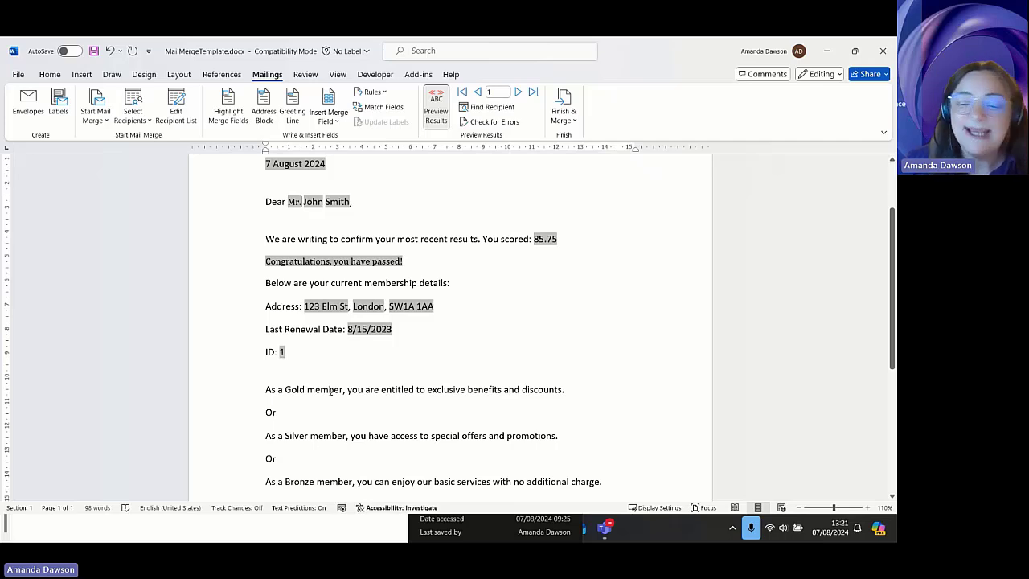
pyautogui.scroll(-1, 328, 394)
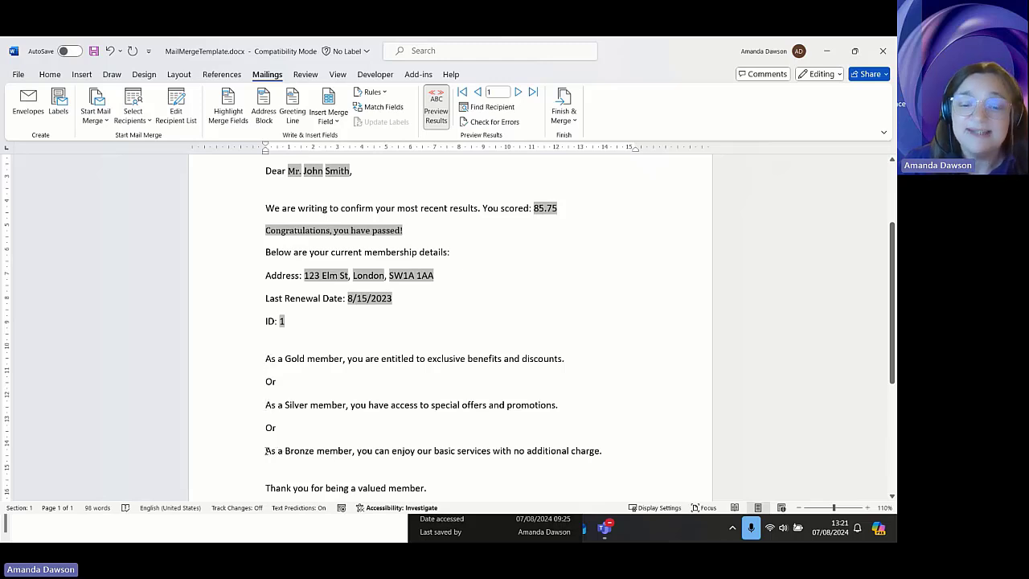
pyautogui.scroll(-1, 267, 452)
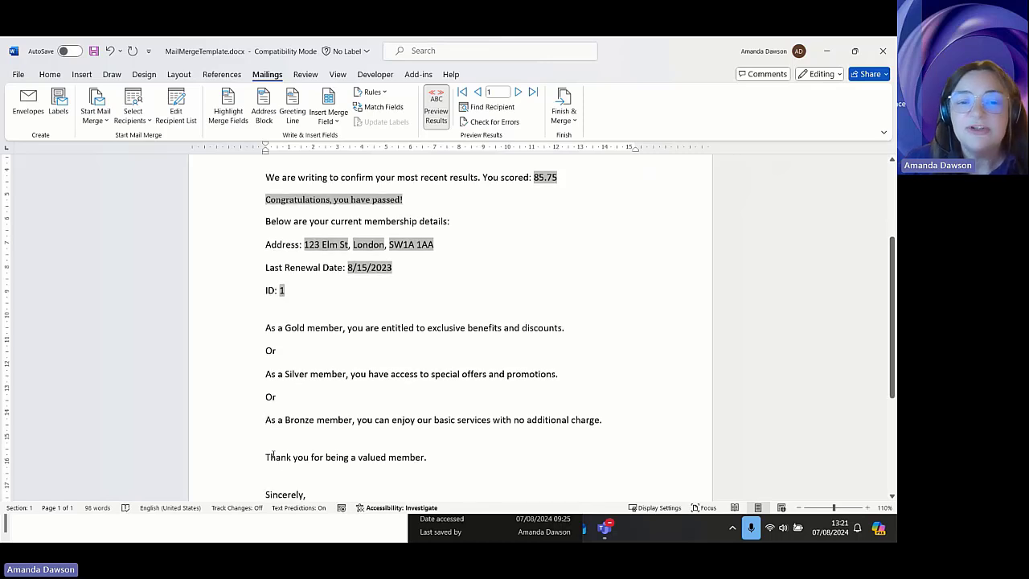
pyautogui.click(266, 420)
pyautogui.click(385, 94)
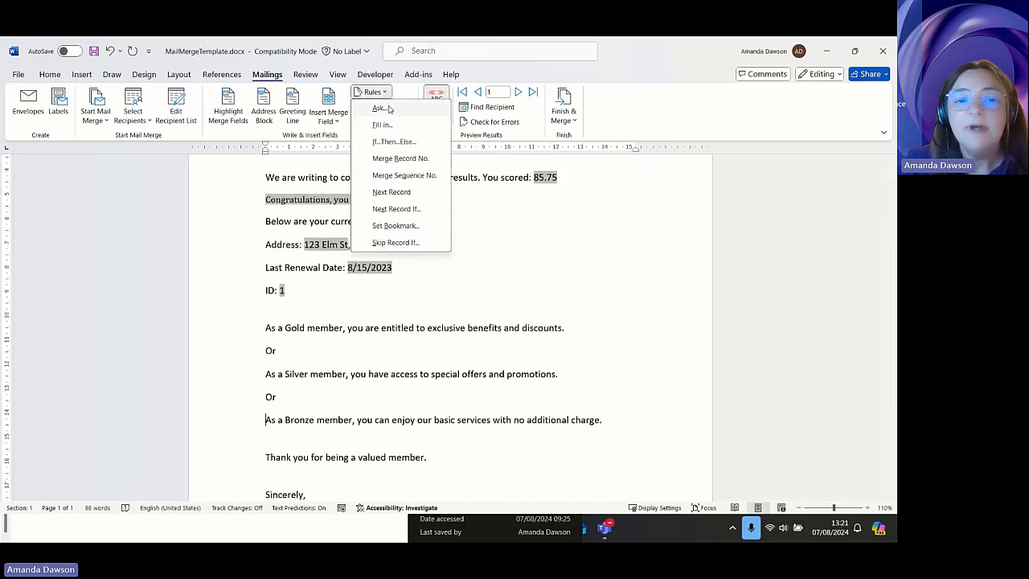
pyautogui.click(394, 142)
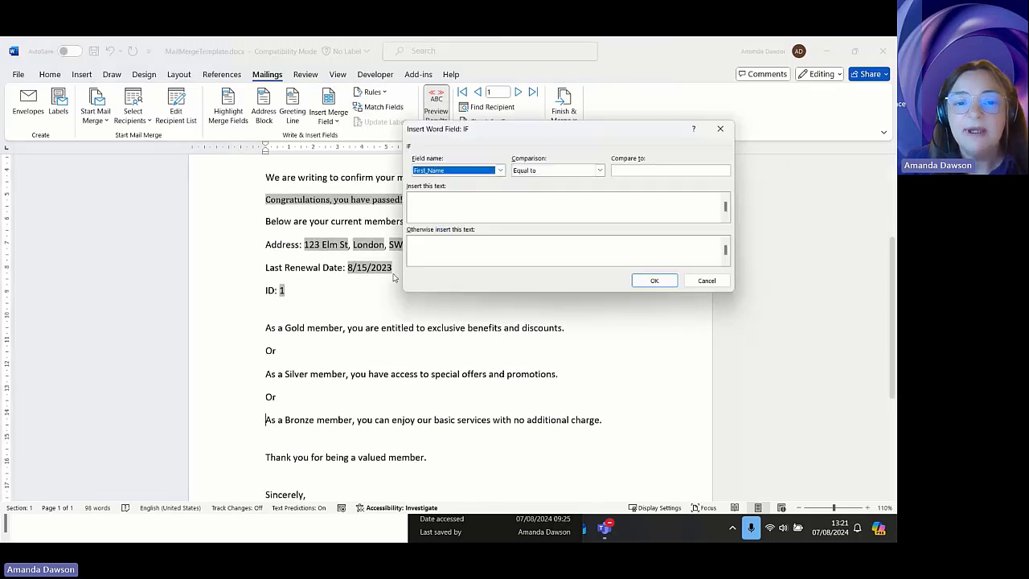
pyautogui.click(420, 210)
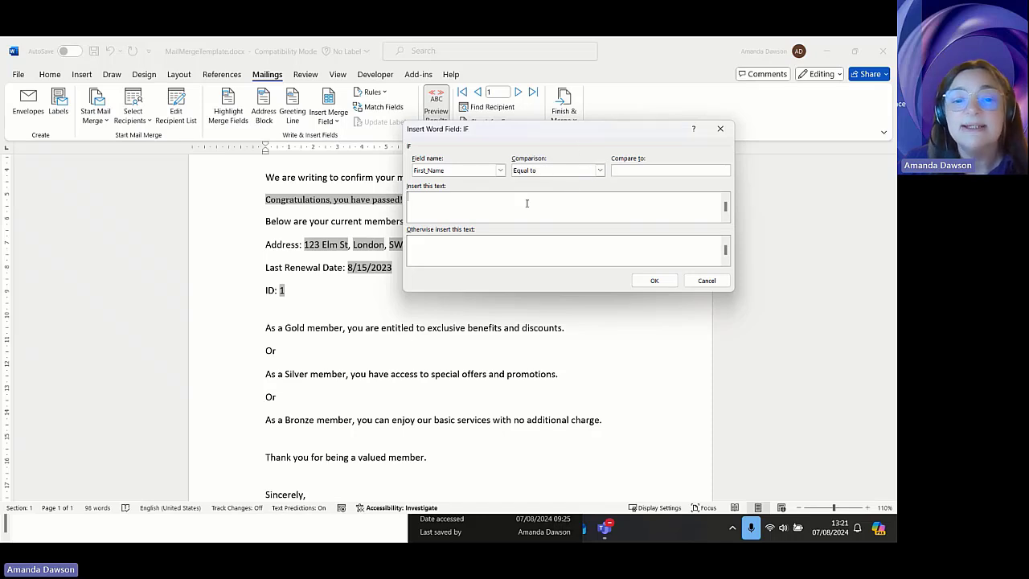
pyautogui.click(435, 245)
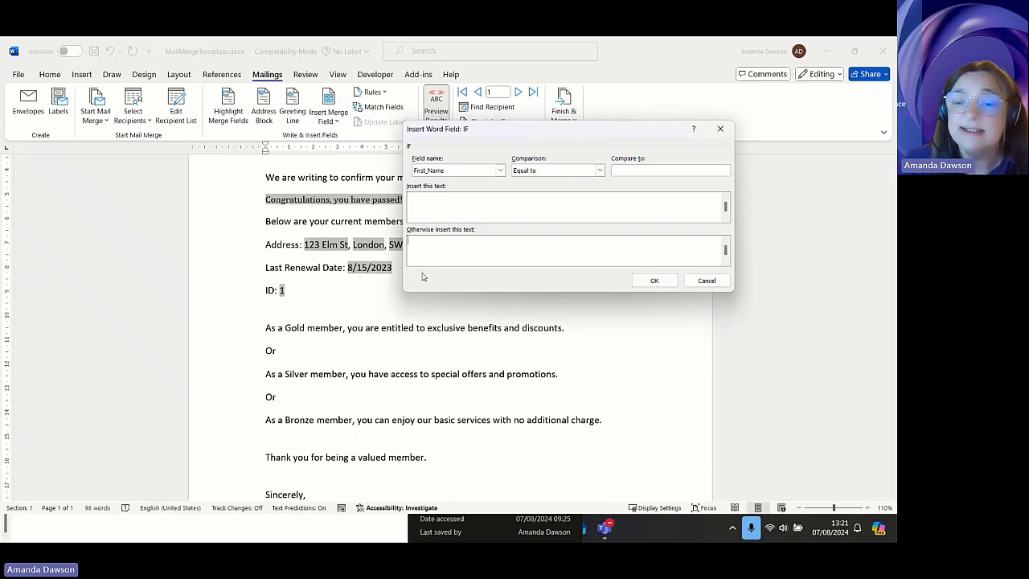
pyautogui.click(706, 281)
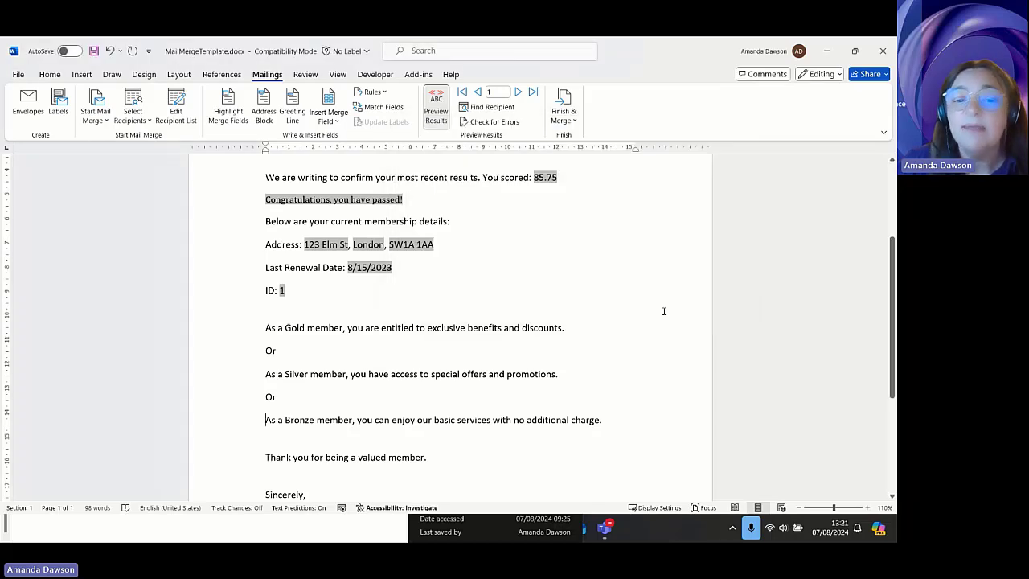
# - Turn off the results preview and insert a manual field code starting with IF on a new line above the Gold member sentence
pyautogui.click(278, 315)
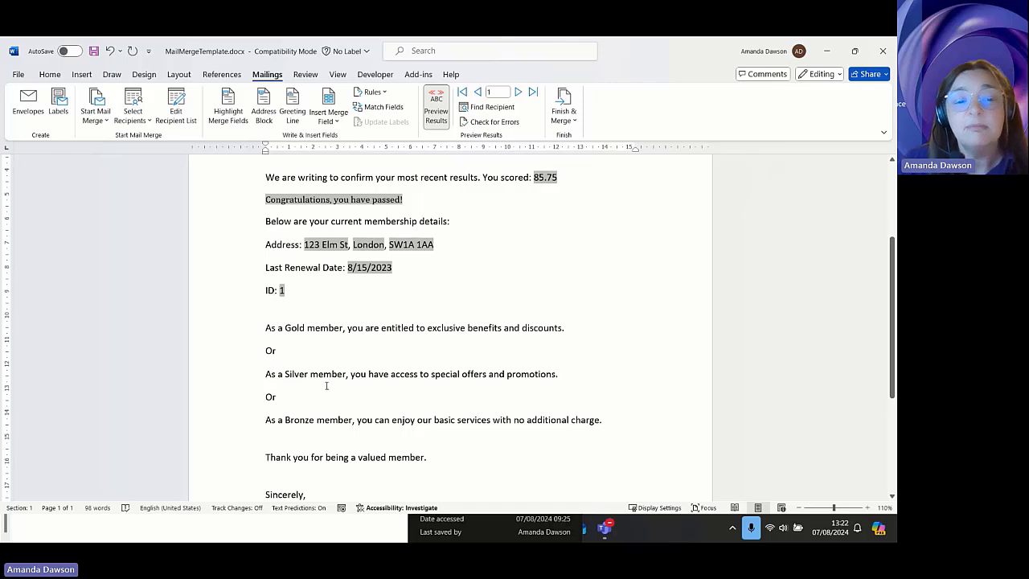
pyautogui.press('Return')
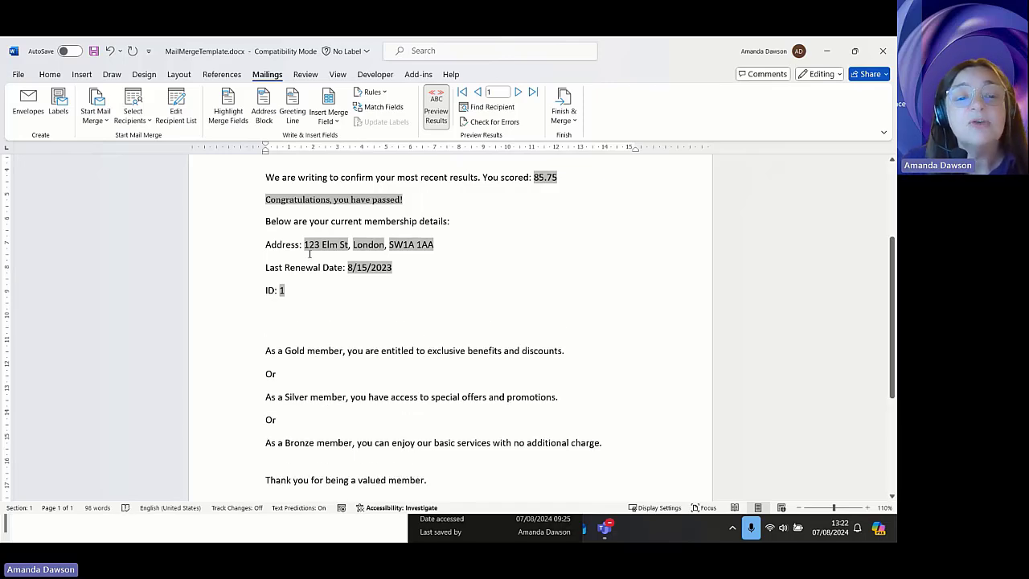
pyautogui.click(434, 107)
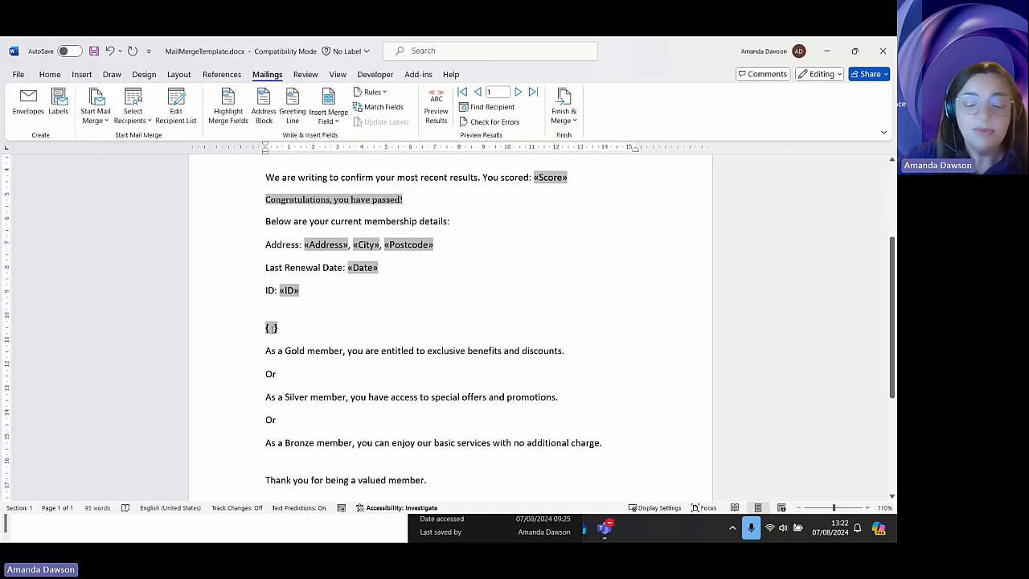
pyautogui.write('IF')
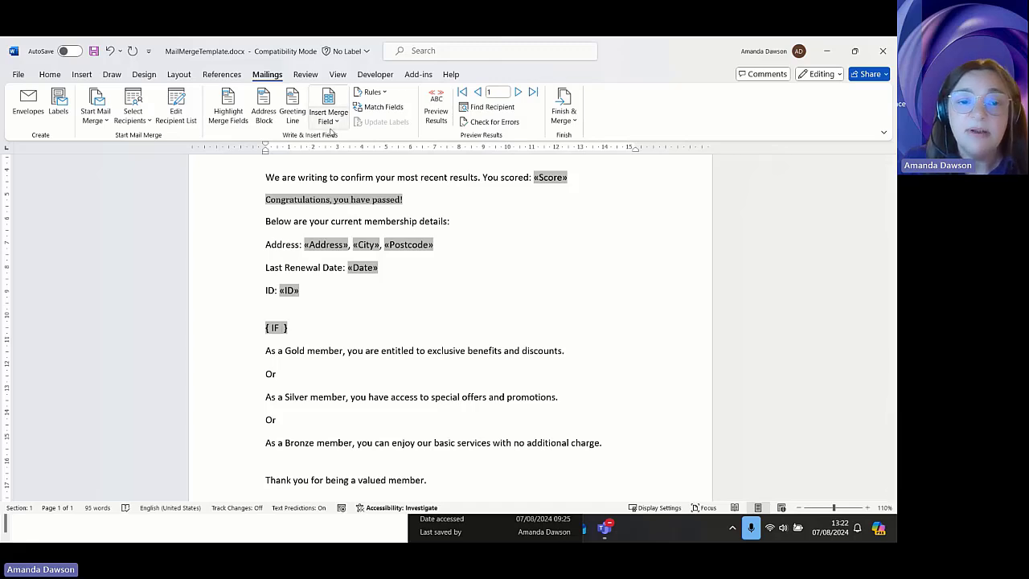
pyautogui.click(337, 122)
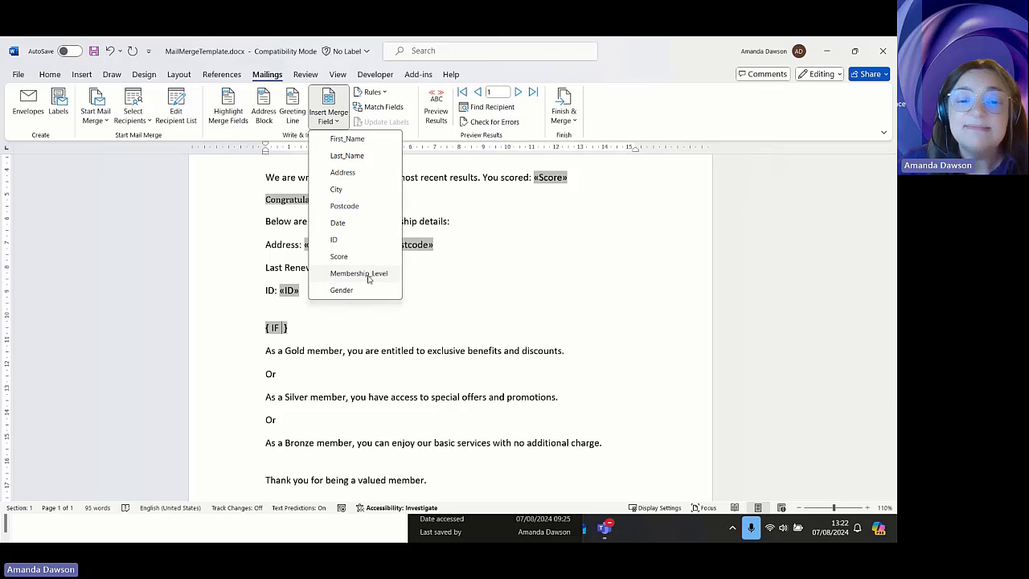
pyautogui.click(283, 329)
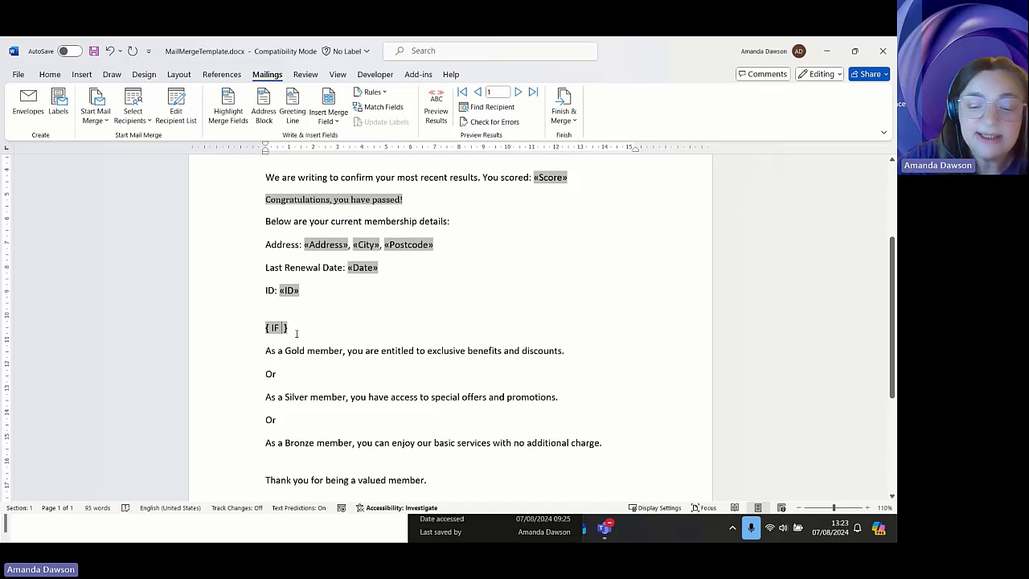
# - Nest a field code reading "Mergefield Membership_Level" inside the IF field
pyautogui.hotkey('ctrl', 'F9')
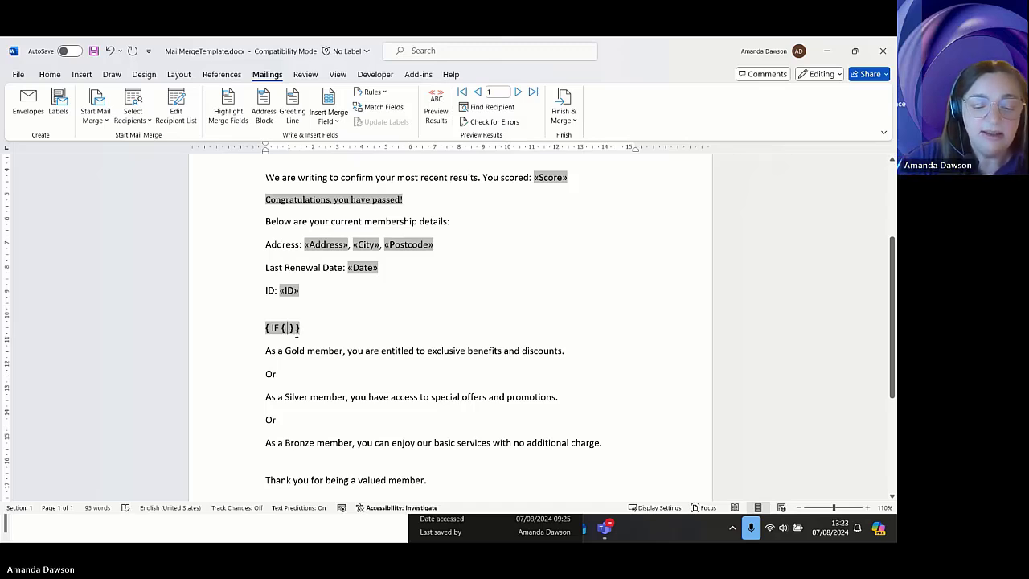
pyautogui.write('Merge')
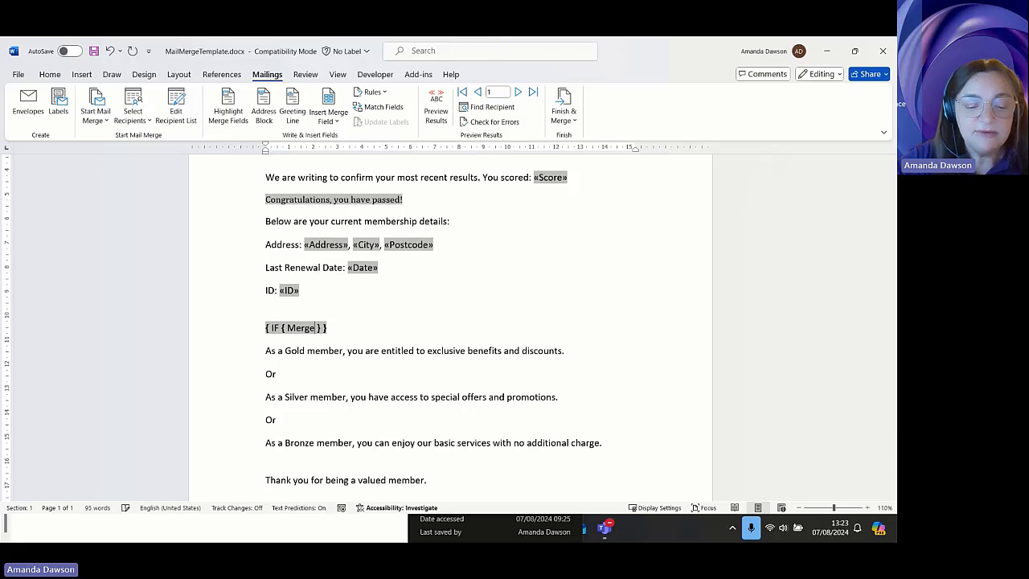
pyautogui.write('field')
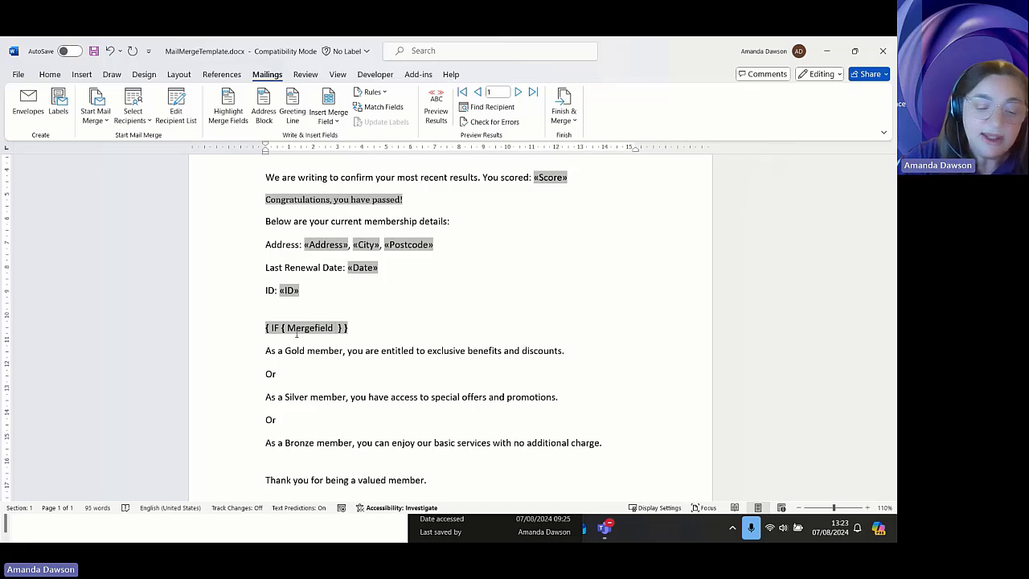
pyautogui.write('Membersh')
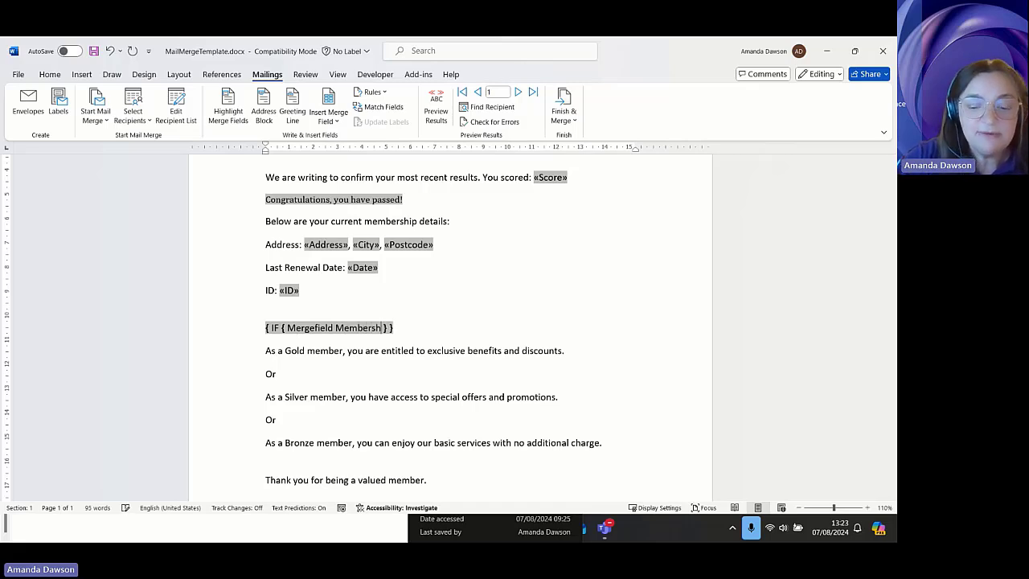
pyautogui.write('ip_')
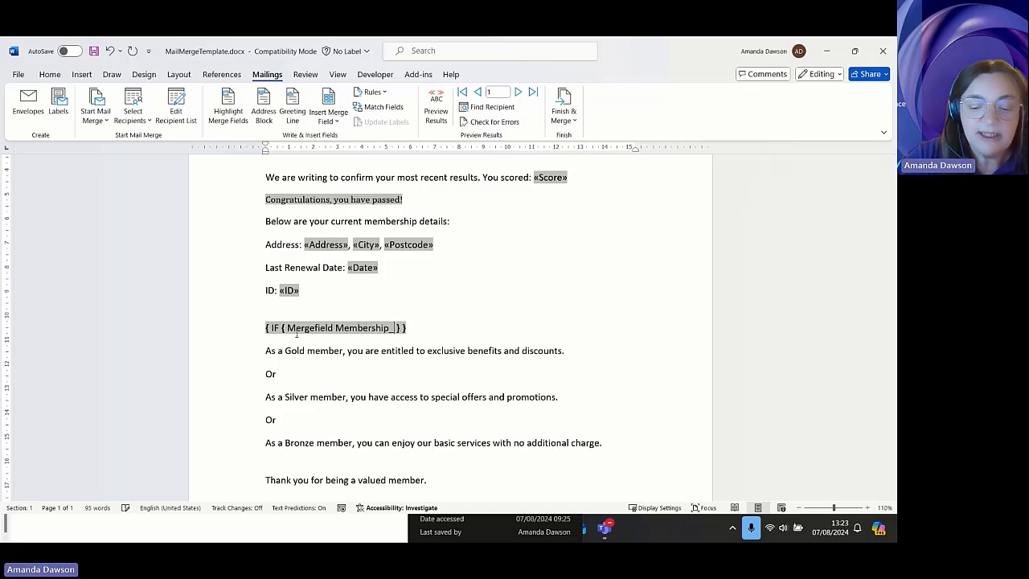
pyautogui.write('Level')
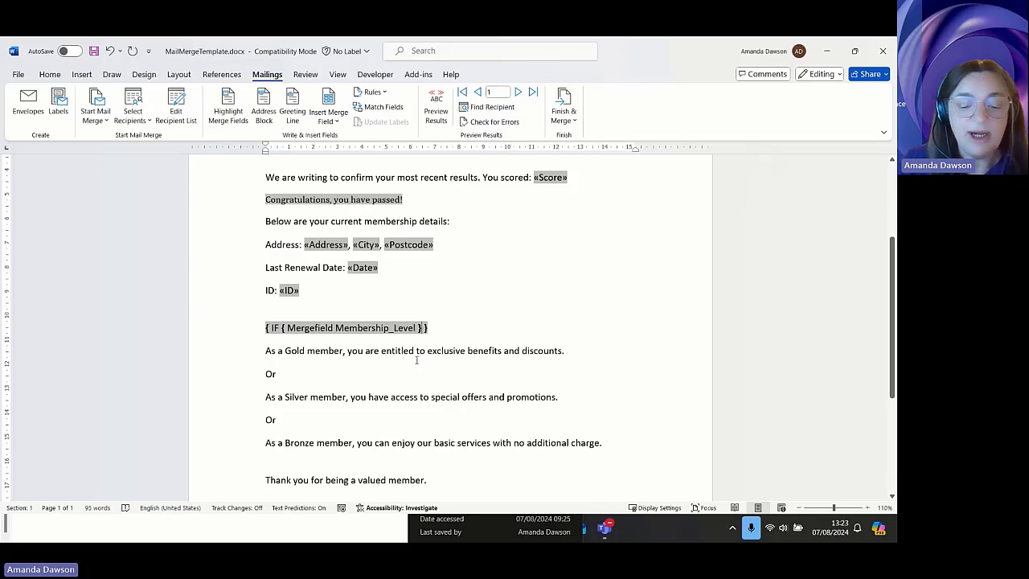
# - Complete the IF field's condition with = "Gold" after the nested membership level field
pyautogui.write('= "" ')
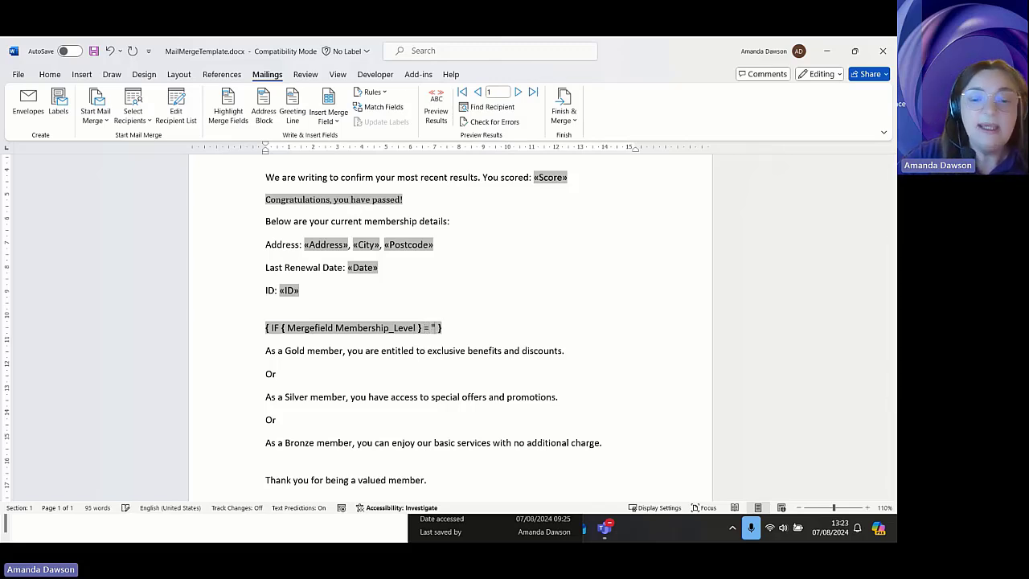
pyautogui.write('Gold')
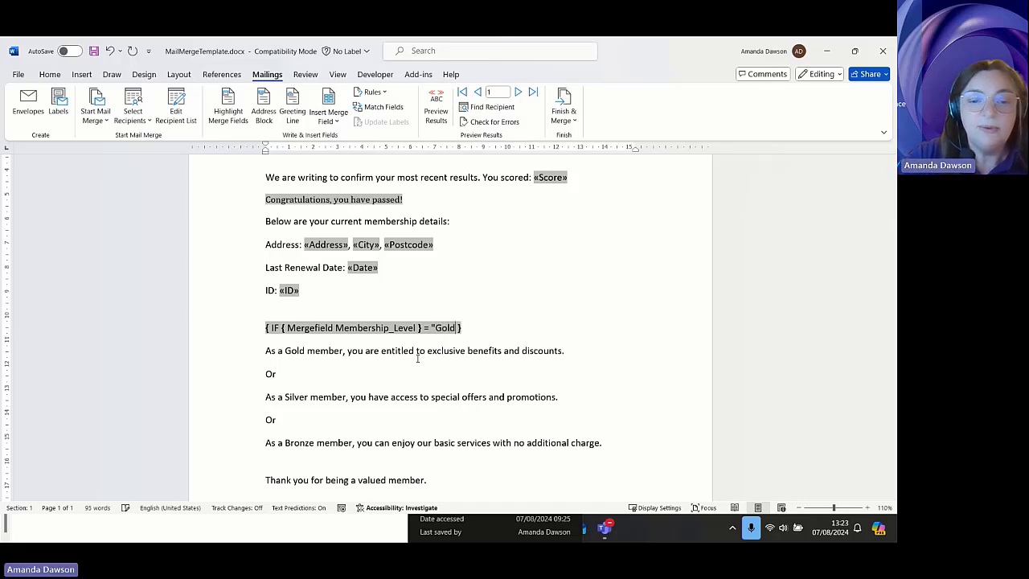
pyautogui.write('"')
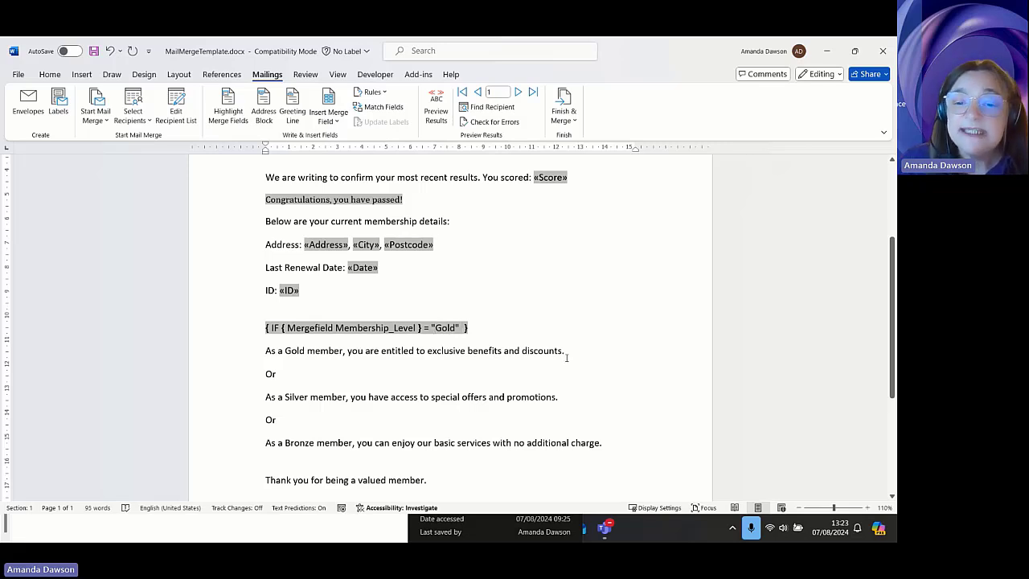
# - Move the Gold member sentence from the letter body into the IF field as quoted text after "Gold", without a trailing paragraph break
pyautogui.moveTo(567, 356); pyautogui.dragTo(390, 335)
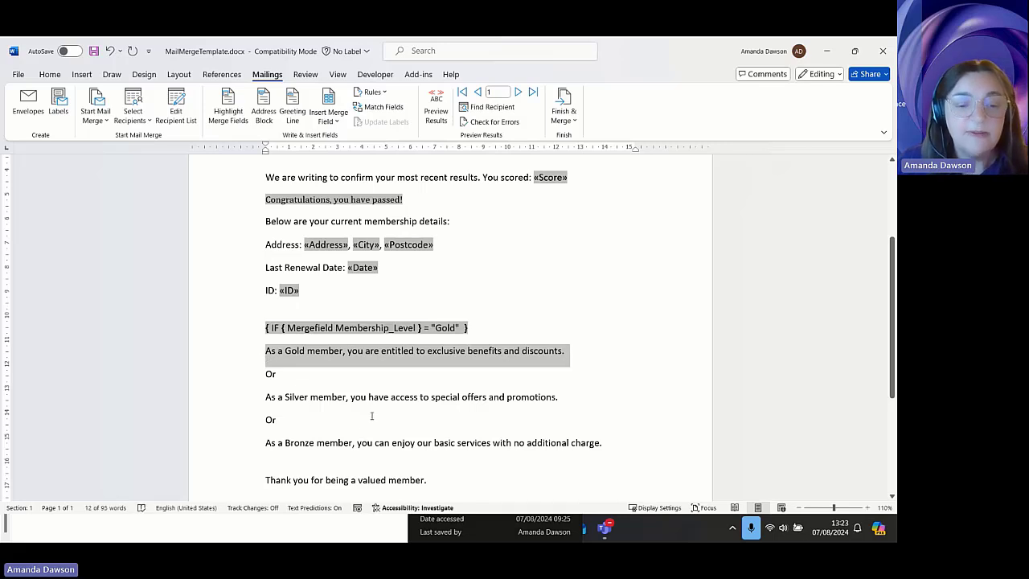
pyautogui.press('Delete')
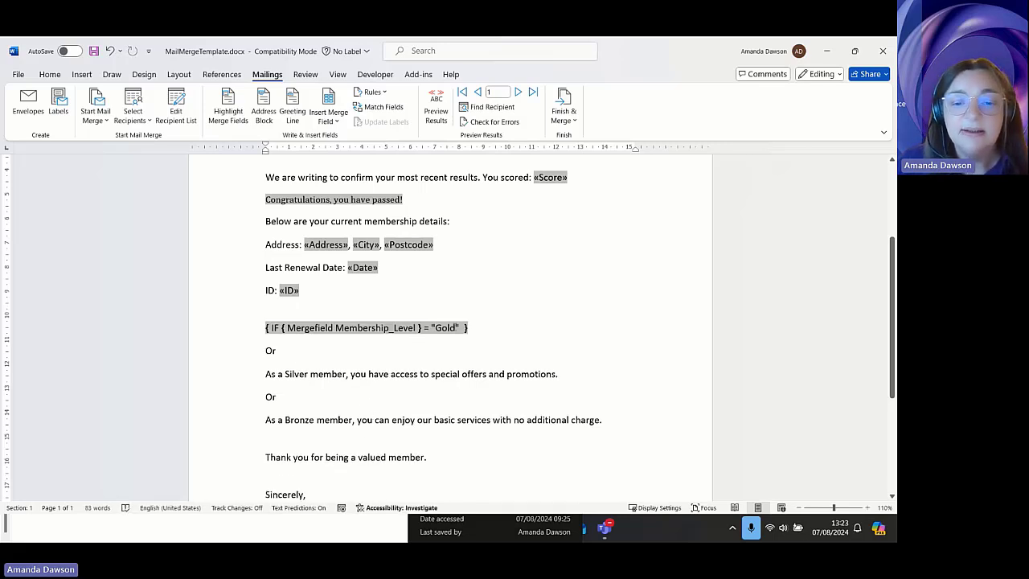
pyautogui.click(464, 327)
pyautogui.write('"')
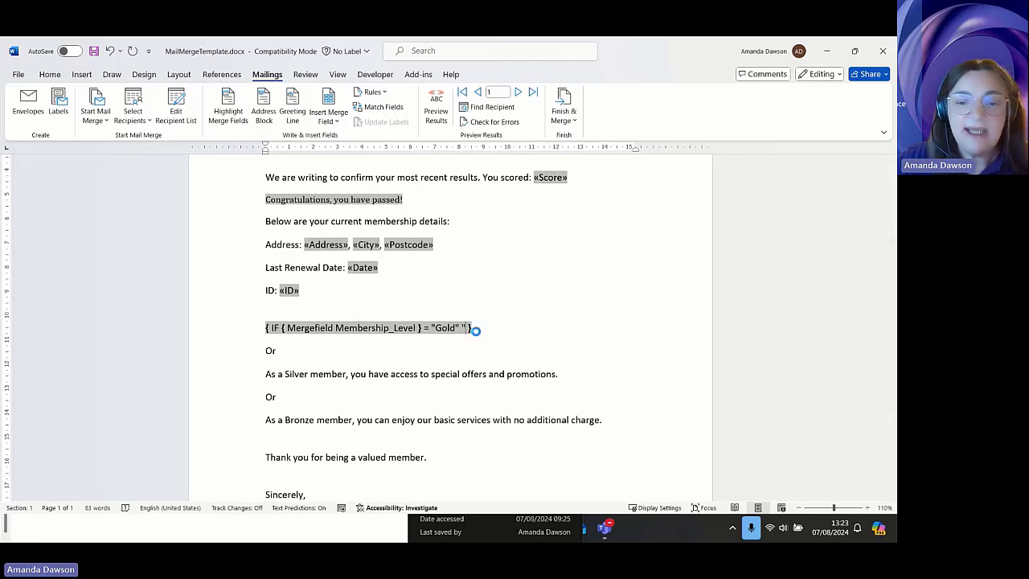
pyautogui.write('As a Gold member, you are entitled to exclusive benefits and discounts.\\n')
pyautogui.write('"')
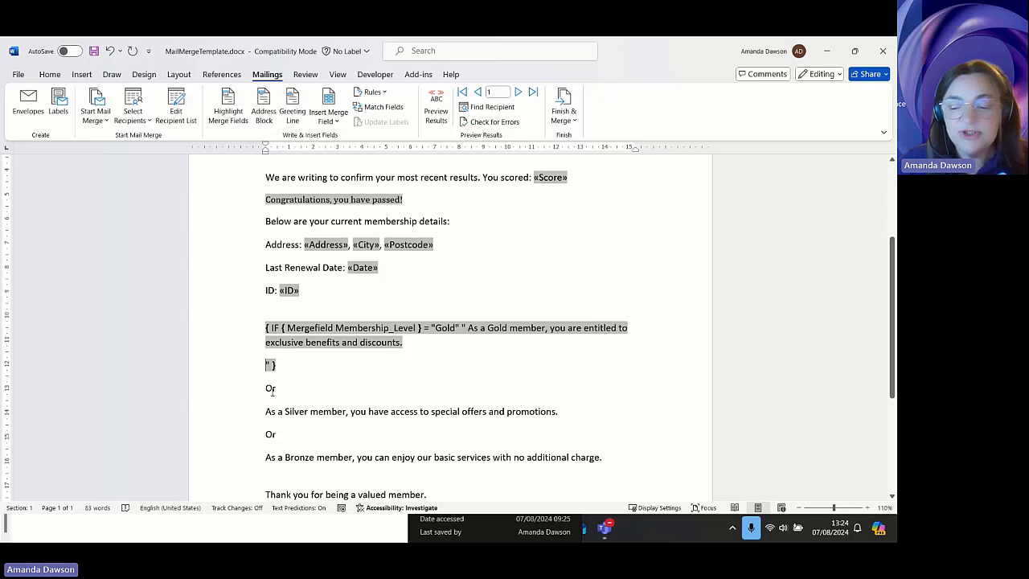
pyautogui.press('BackSpace')
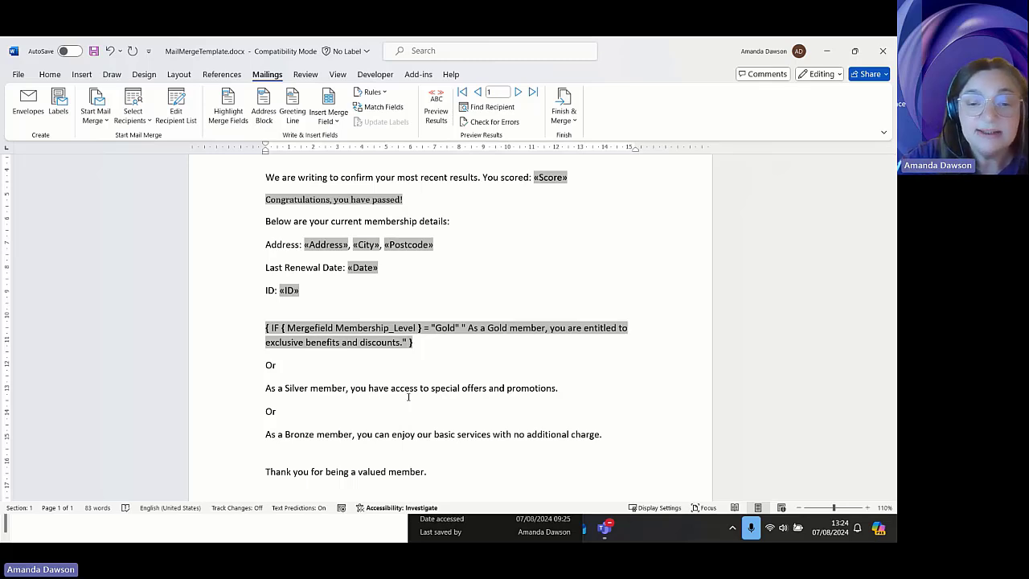
# - Nest a second IF field after the Gold text, testing a nested "Mergefield Membership_Level" field code for = "Silver"
pyautogui.hotkey('ctrl', 'F9')
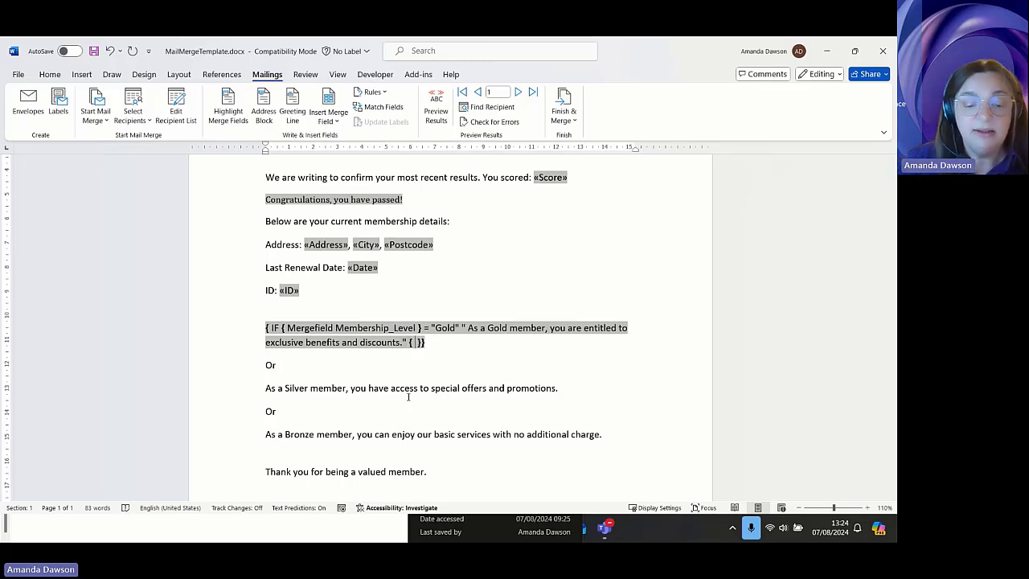
pyautogui.write('I')
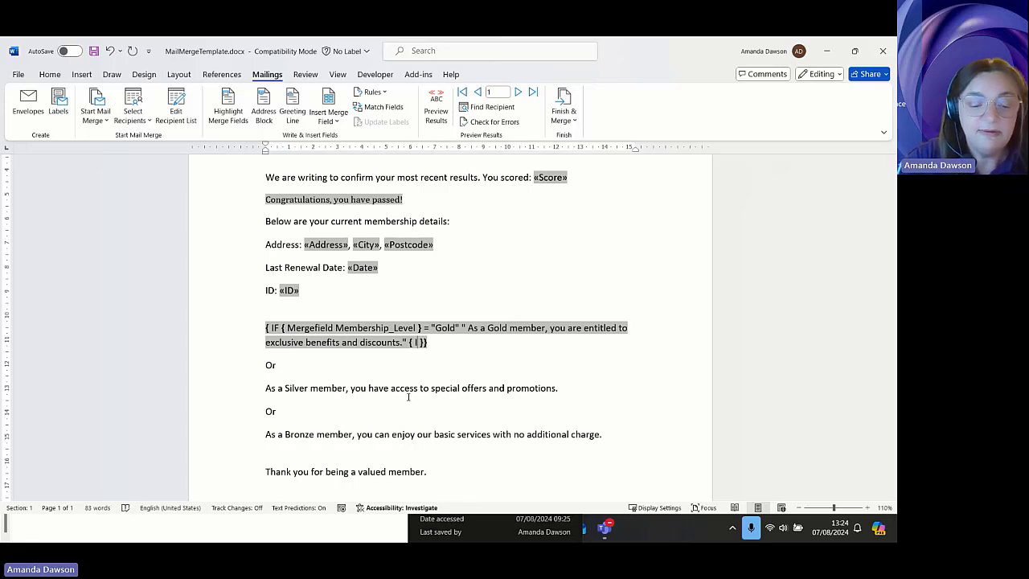
pyautogui.write('F')
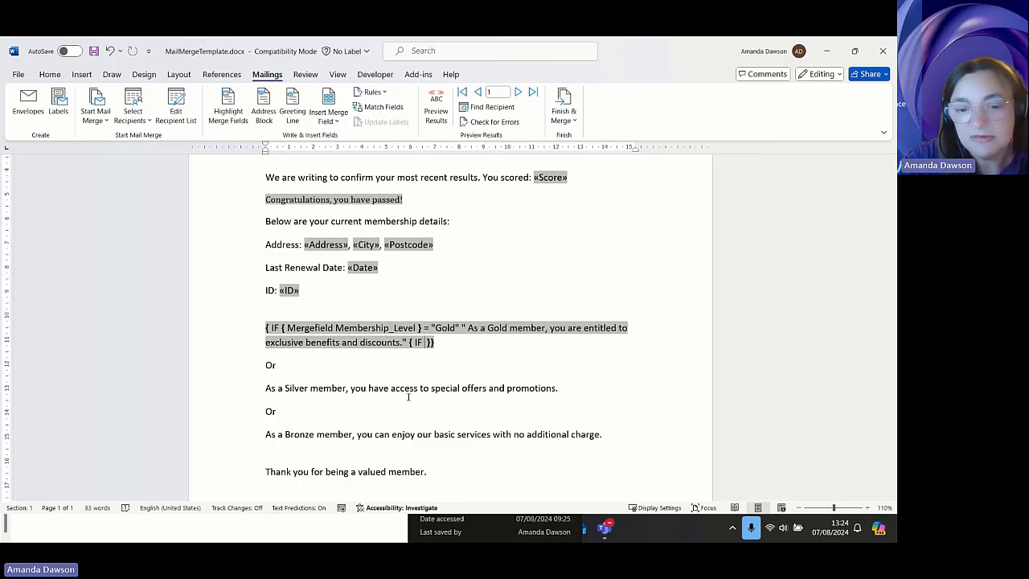
pyautogui.hotkey('ctrl', 'F9')
pyautogui.write('Mergefield')
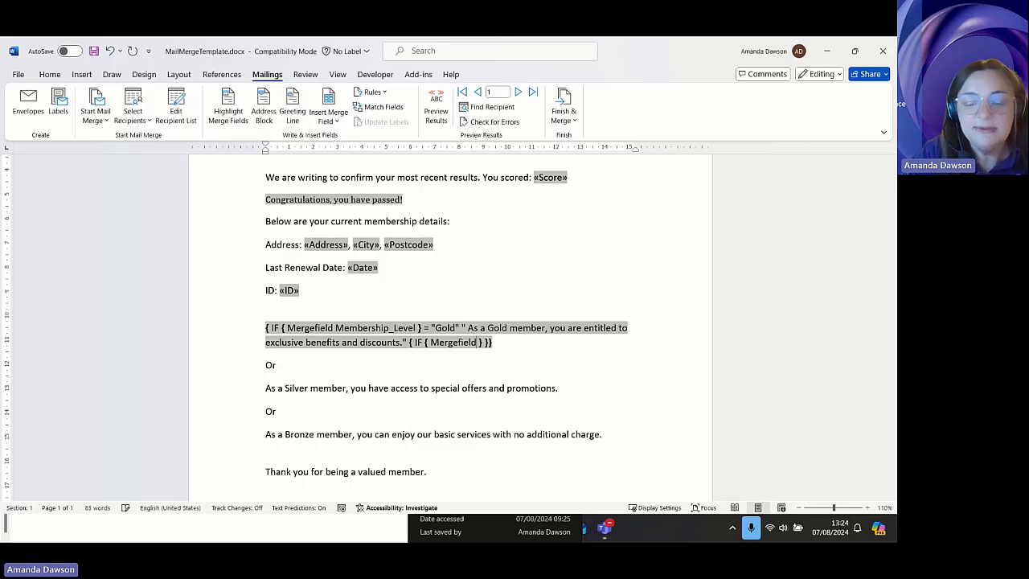
pyautogui.write(' Membe')
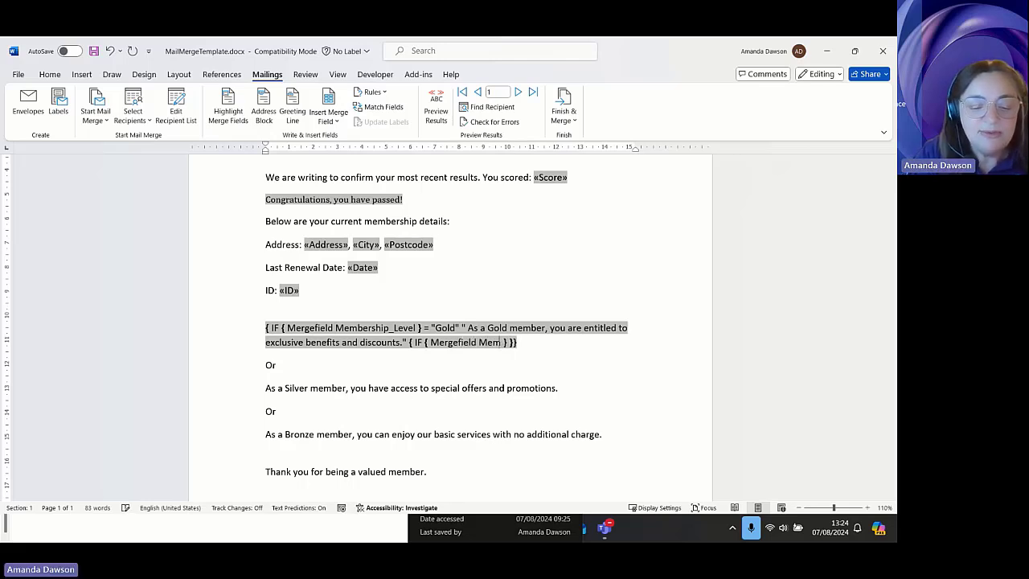
pyautogui.write('rshi')
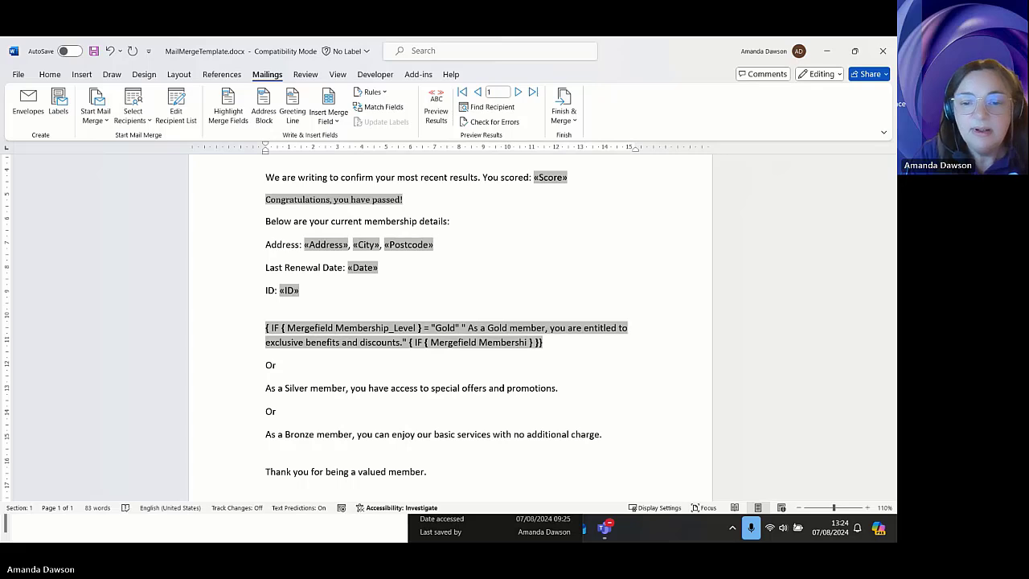
pyautogui.write('p_Leve')
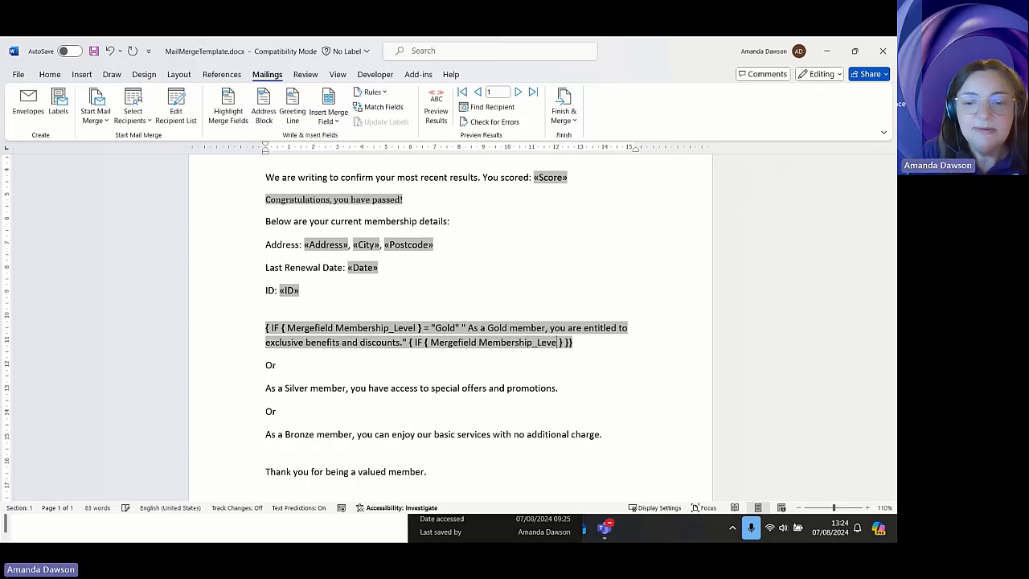
pyautogui.write('l')
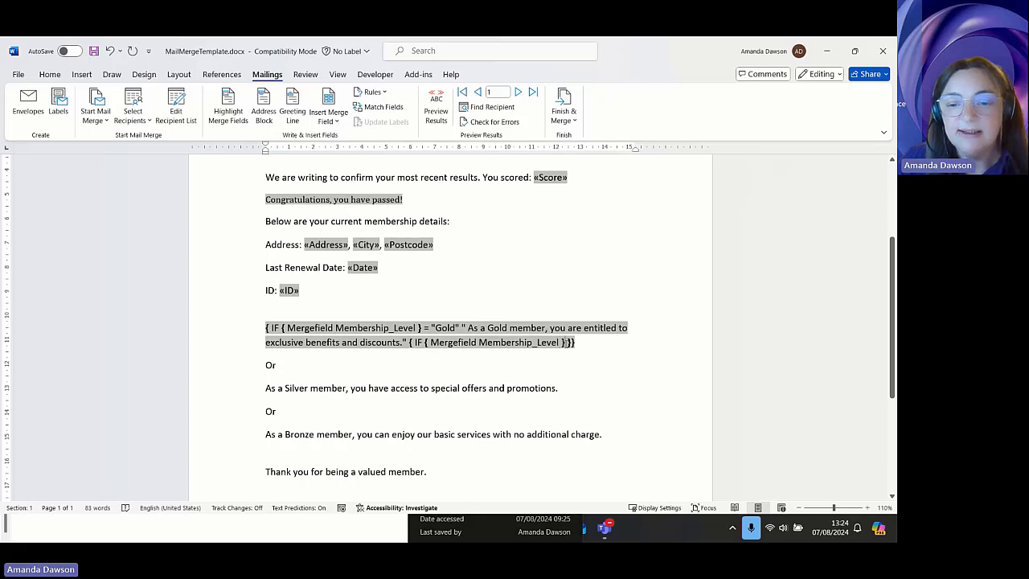
pyautogui.write(' } = " ')
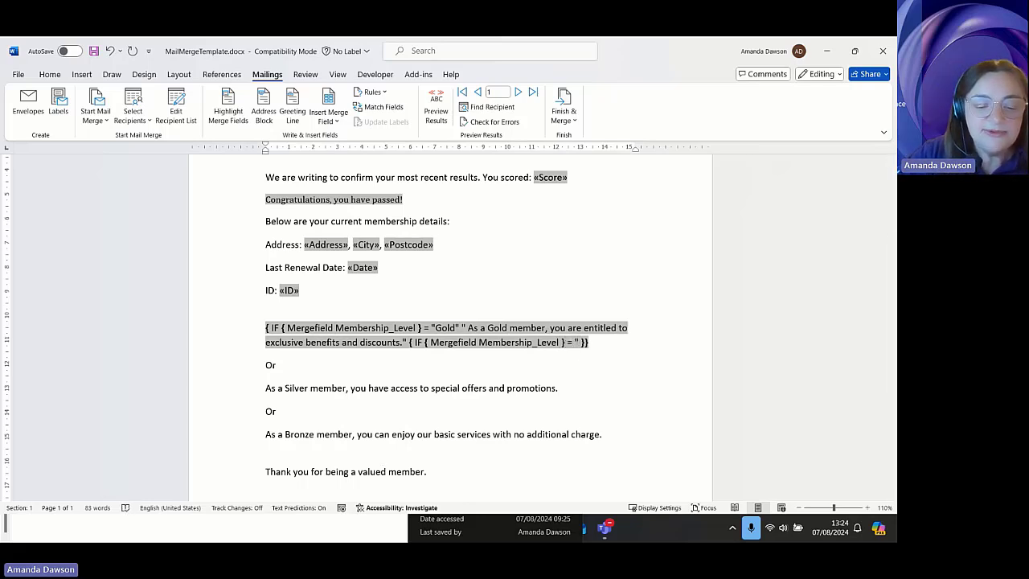
pyautogui.write('Silver"')
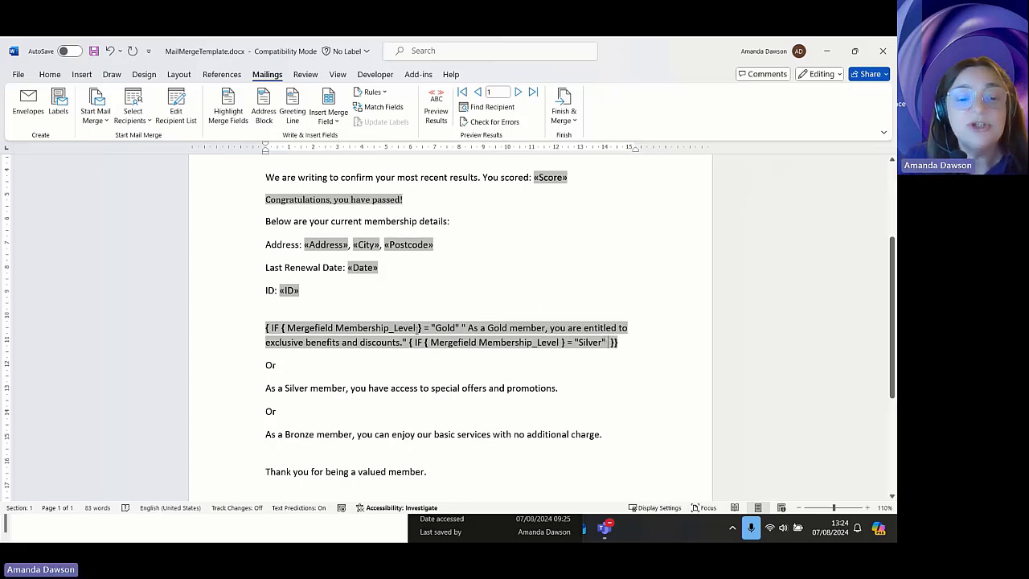
# - Move the Silver member sentence from the letter body into the Silver IF field as quoted text after "Silver", without a trailing paragraph break
pyautogui.moveTo(563, 388); pyautogui.dragTo(270, 390)
pyautogui.hotkey('ctrl', 'c')
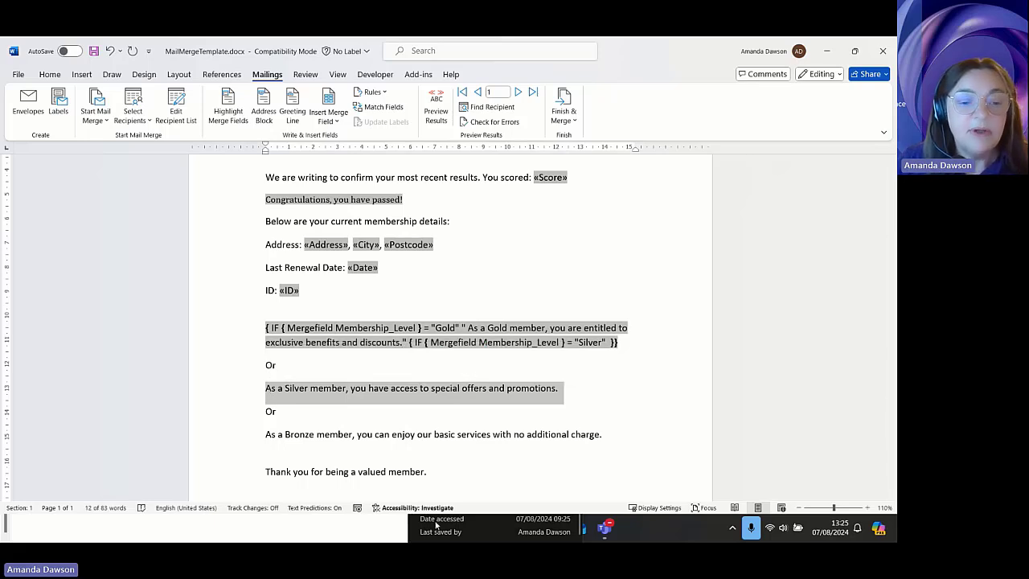
pyautogui.press('Delete')
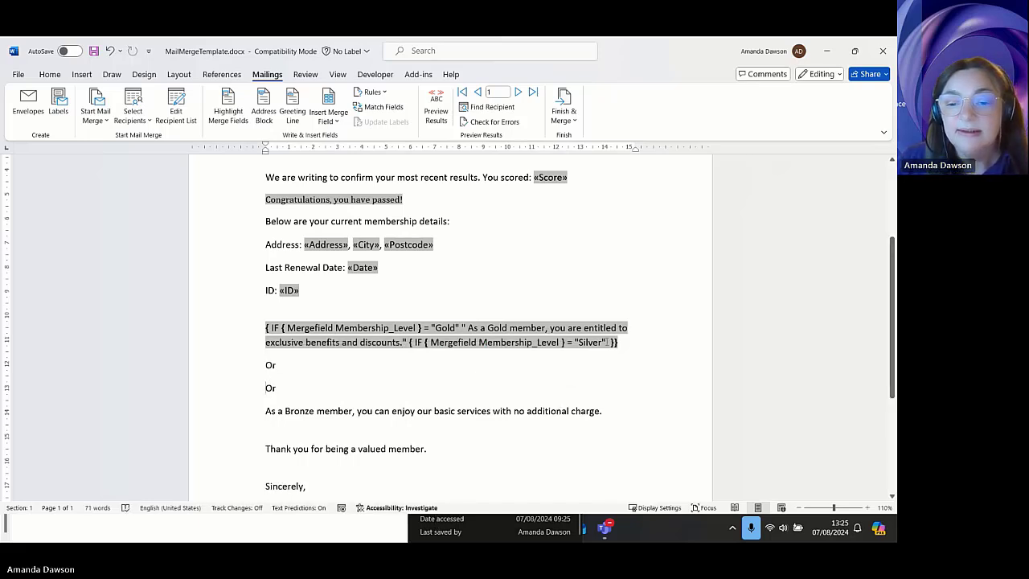
pyautogui.click(607, 343)
pyautogui.write('"')
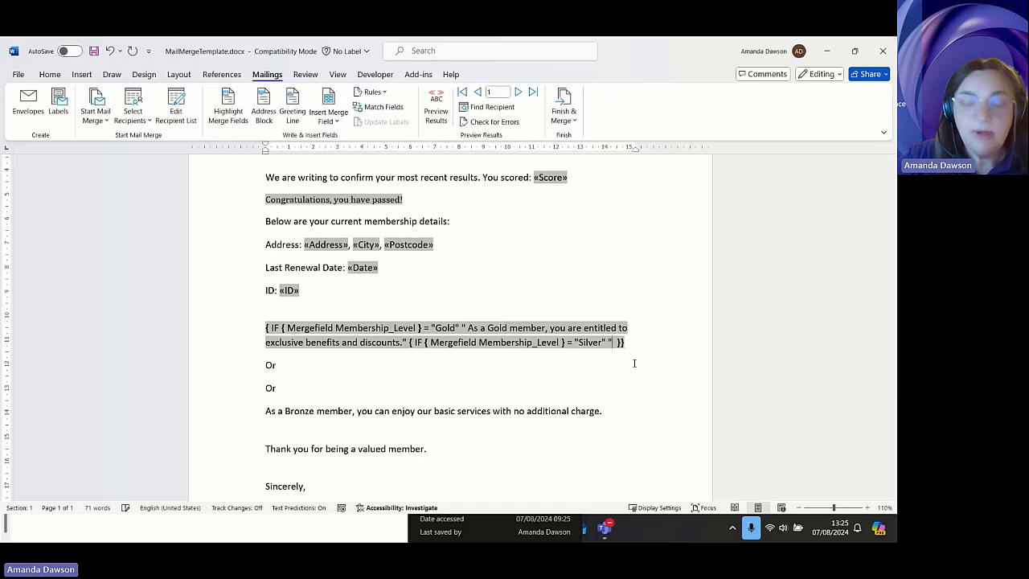
pyautogui.hotkey('ctrl', 'v')
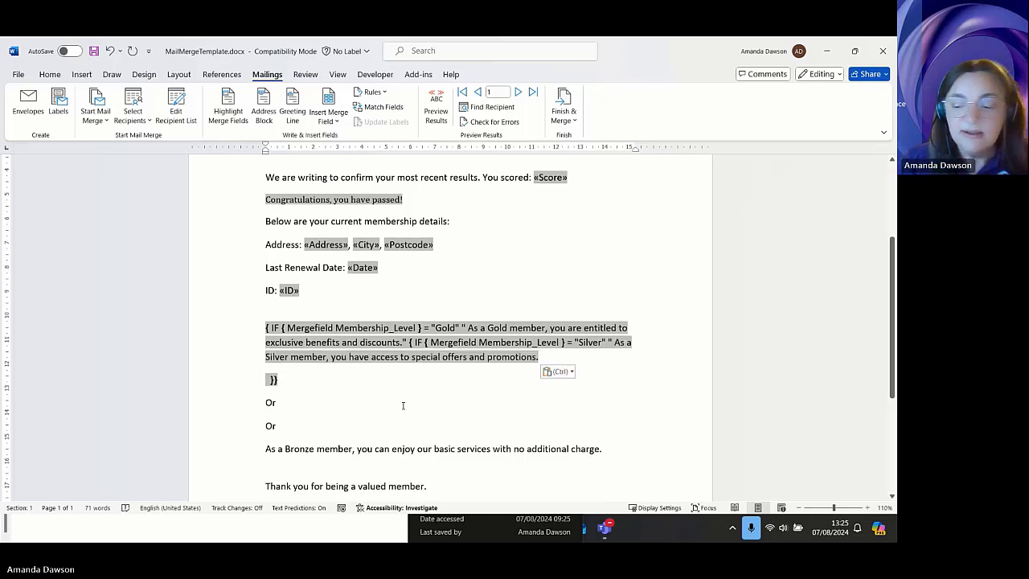
pyautogui.press('BackSpace')
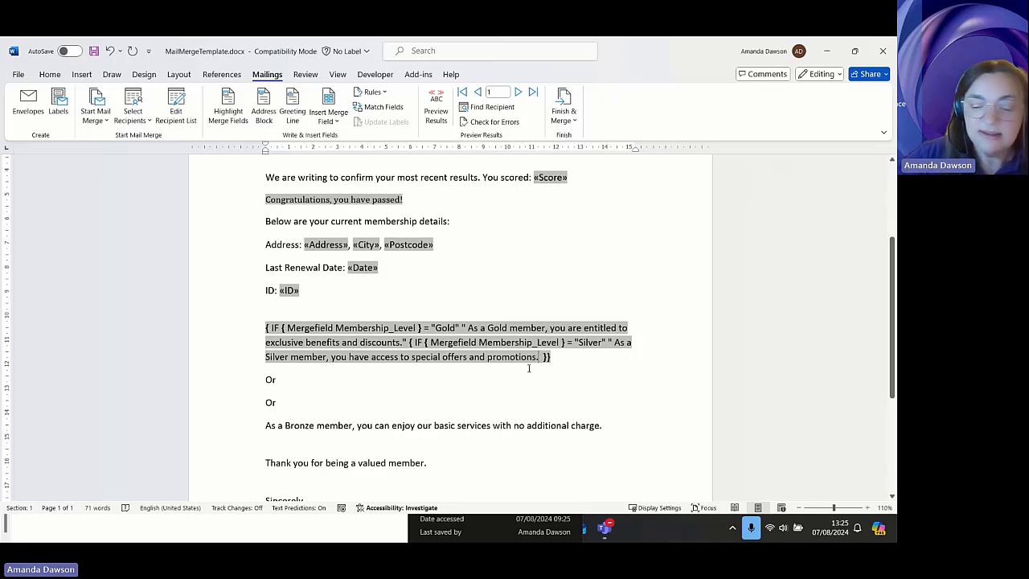
pyautogui.write('"')
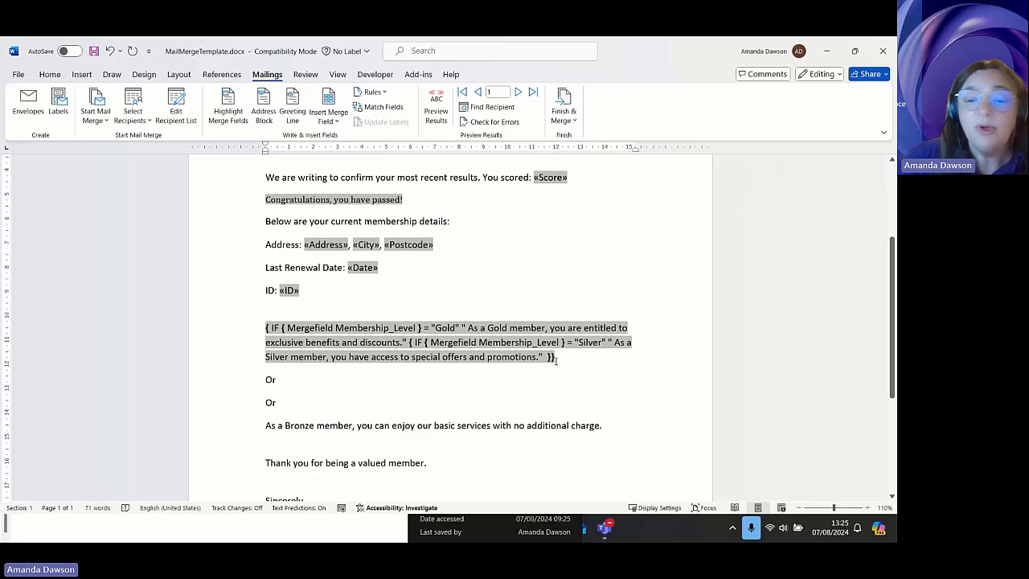
# - Insert a third If field between the last two closing braces, containing a nested "mergefield Membership_Level" field code
pyautogui.write('I')
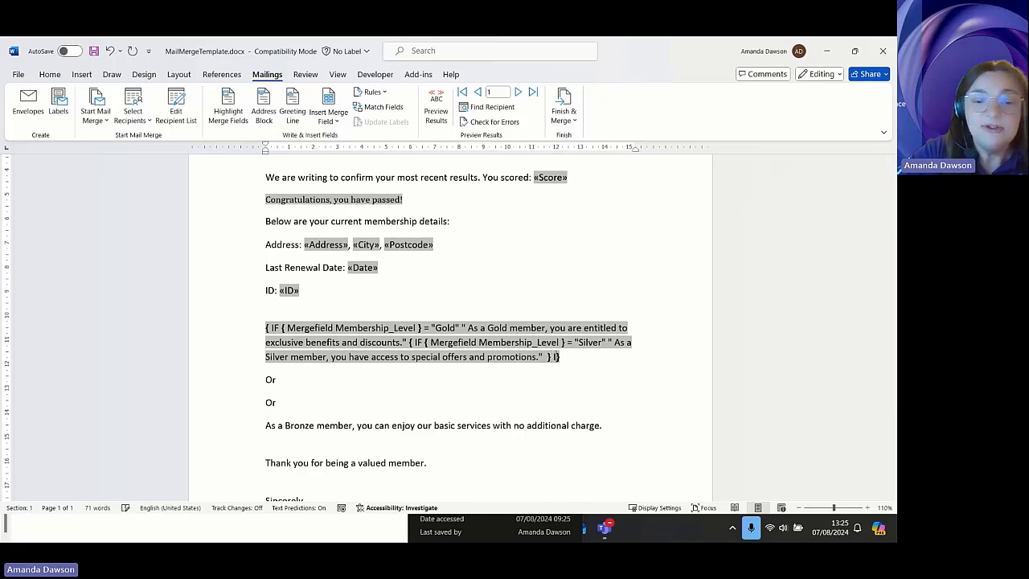
pyautogui.press('BackSpace')
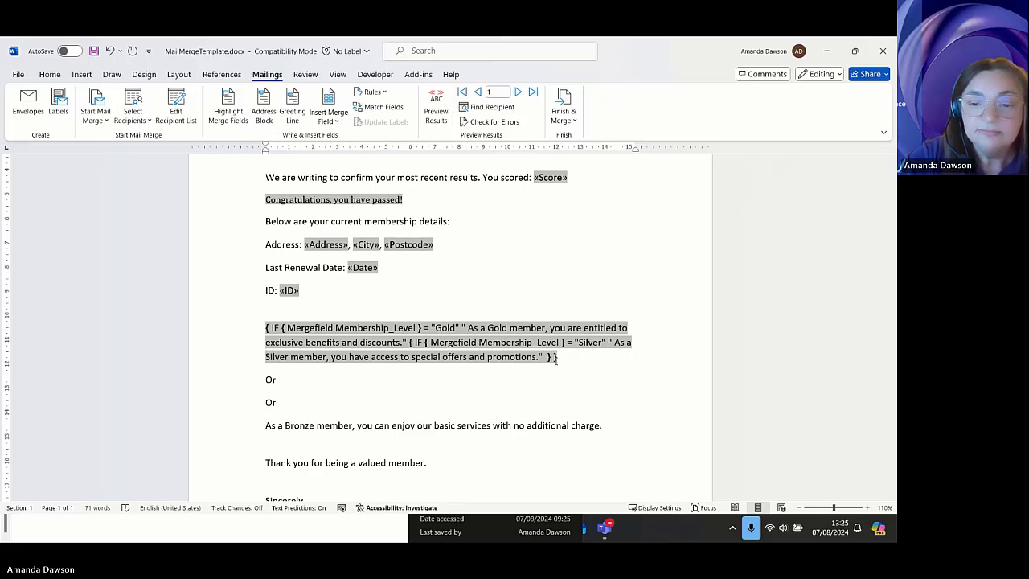
pyautogui.hotkey('ctrl', 'F9')
pyautogui.write('IF')
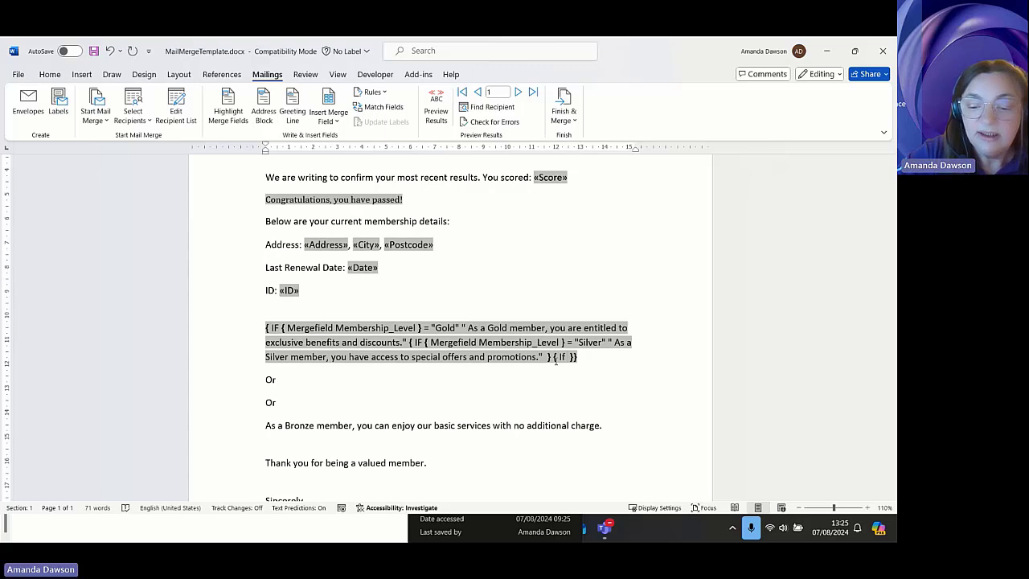
pyautogui.hotkey('ctrl', 'F9')
pyautogui.write('mergefield')
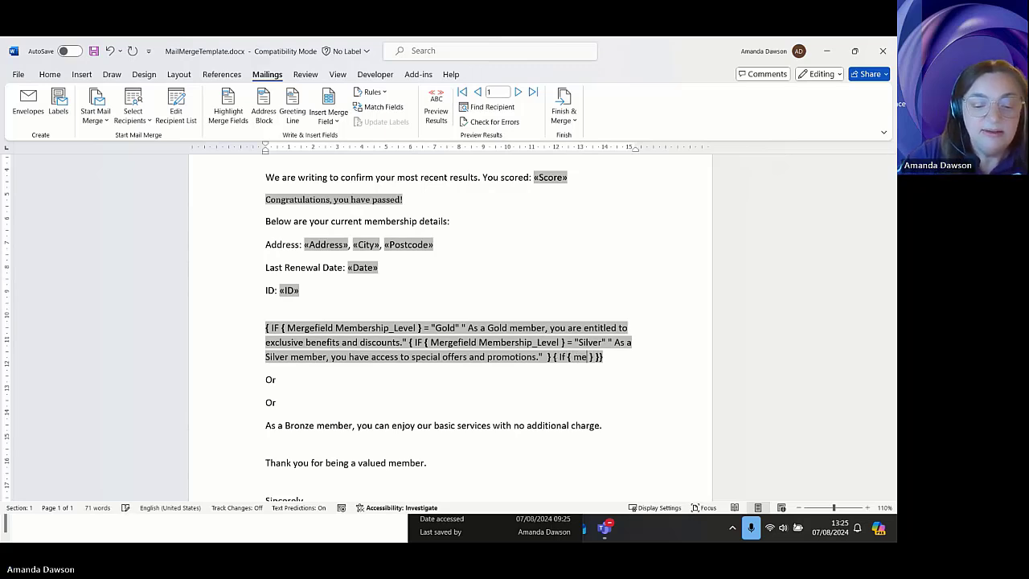
pyautogui.write(' Members')
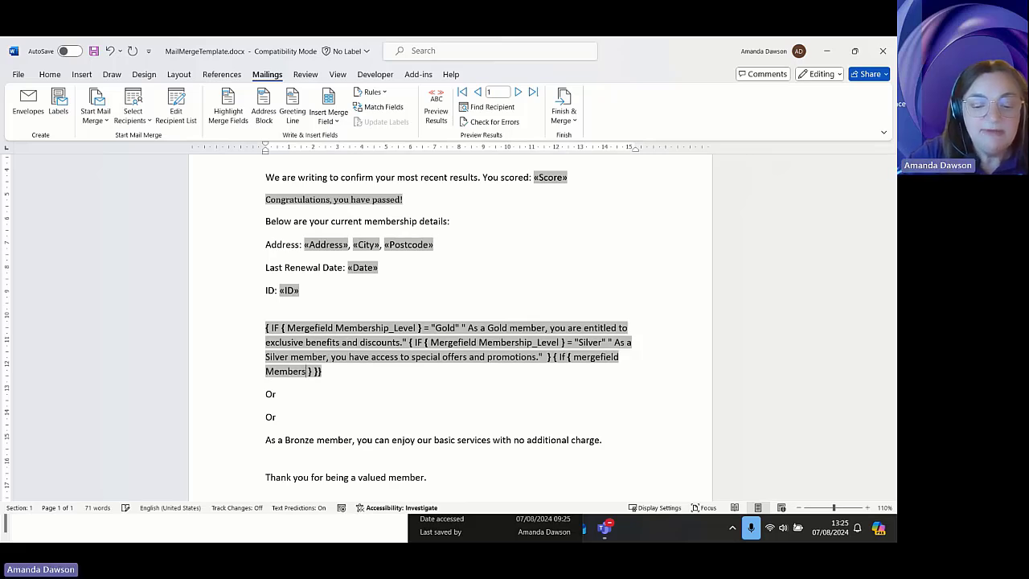
pyautogui.write('hipe')
pyautogui.press('BackSpace')
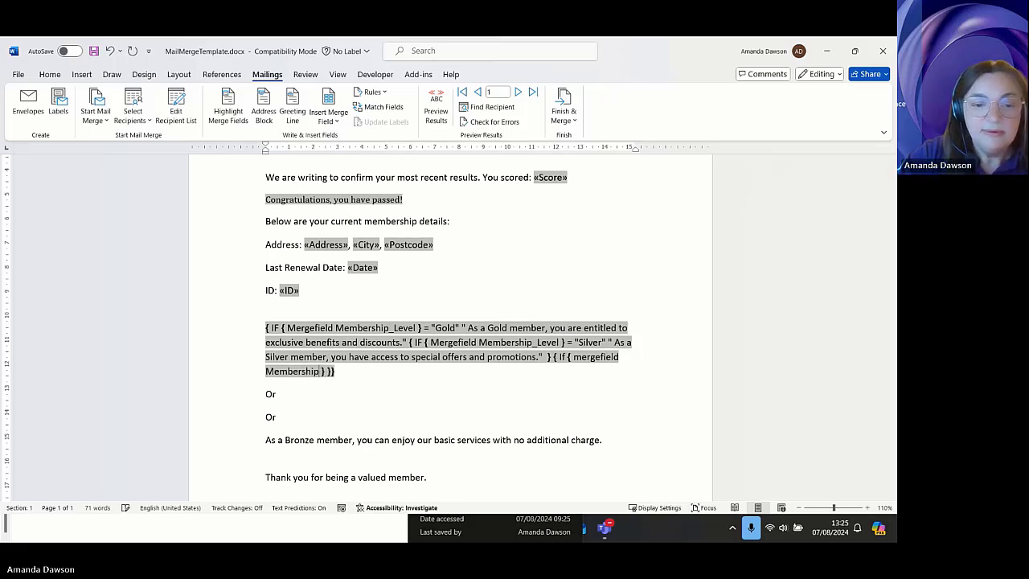
pyautogui.write('_Lev')
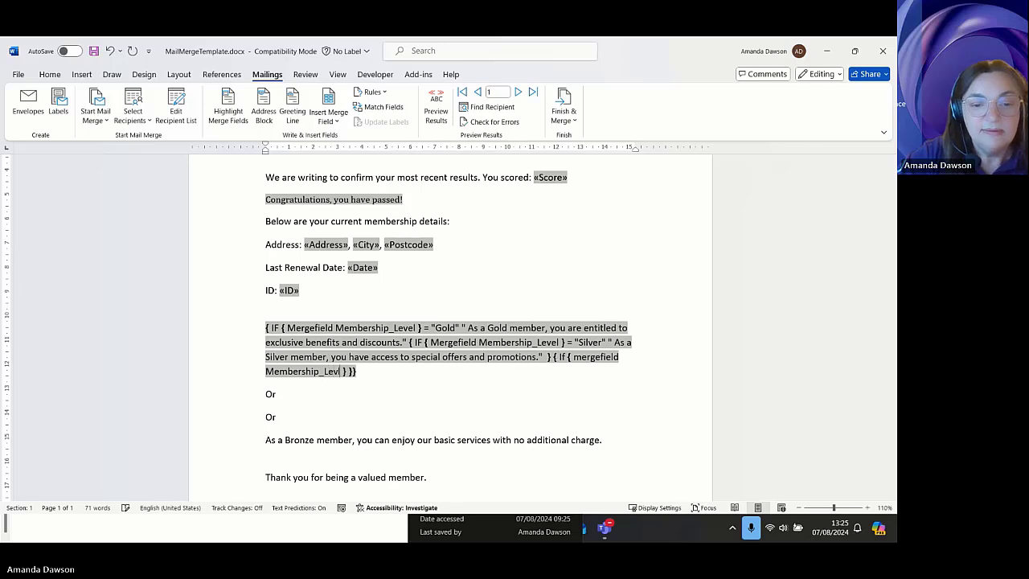
pyautogui.write('el } ')
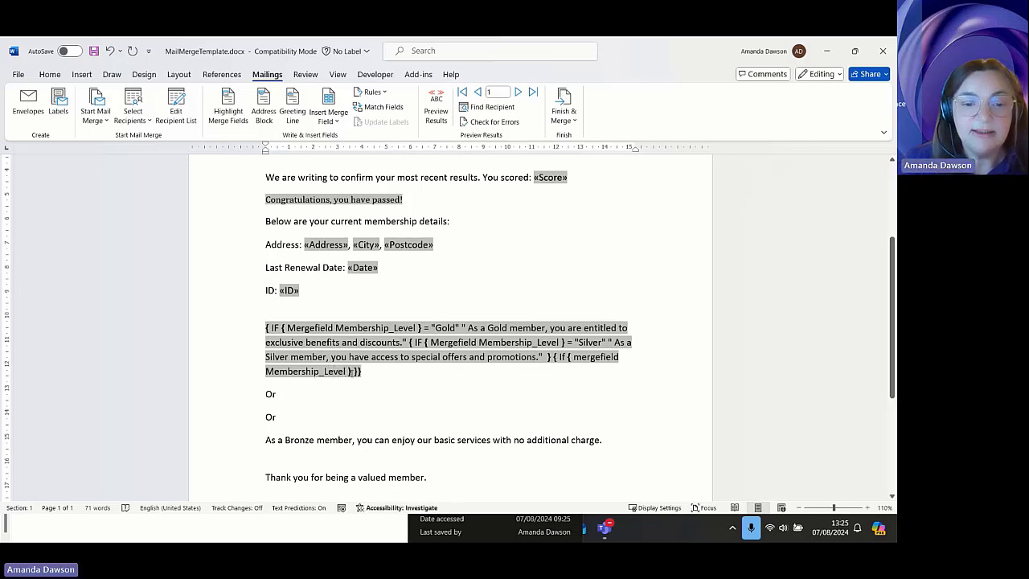
# - Complete the third If field's condition with = "Bronze" after its nested membership level field
pyautogui.write('= ')
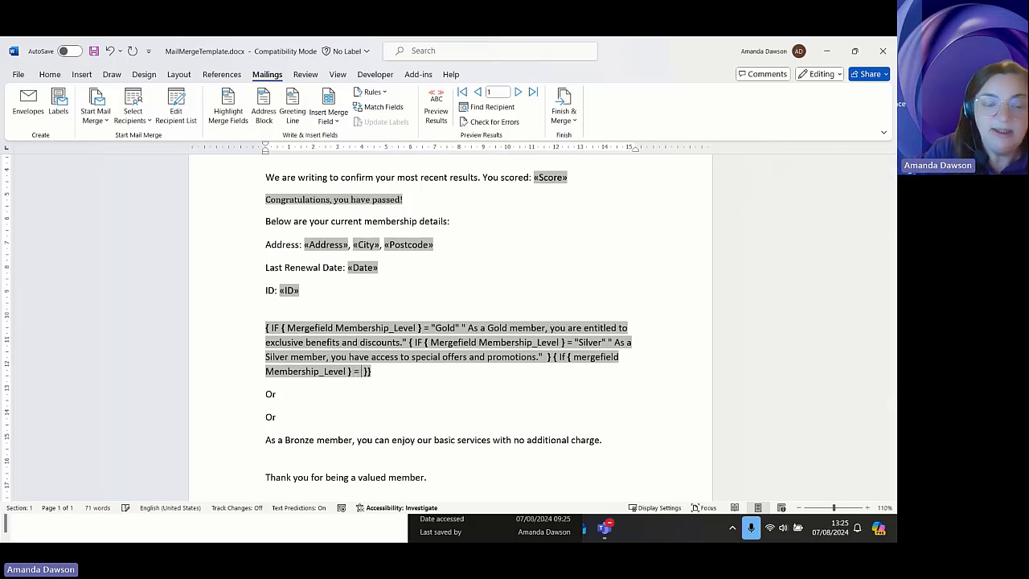
pyautogui.write('"Bron ')
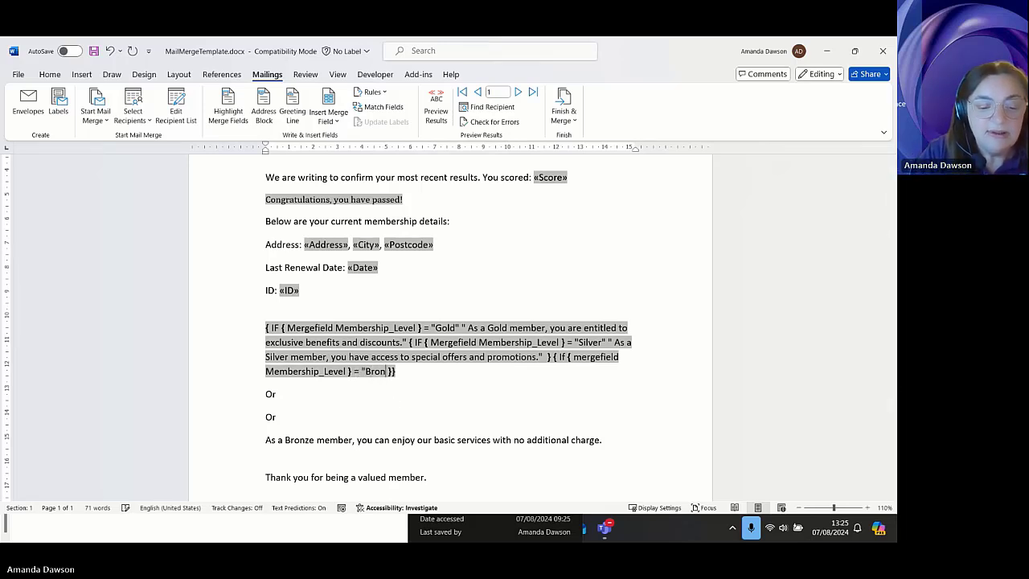
pyautogui.write('ze"')
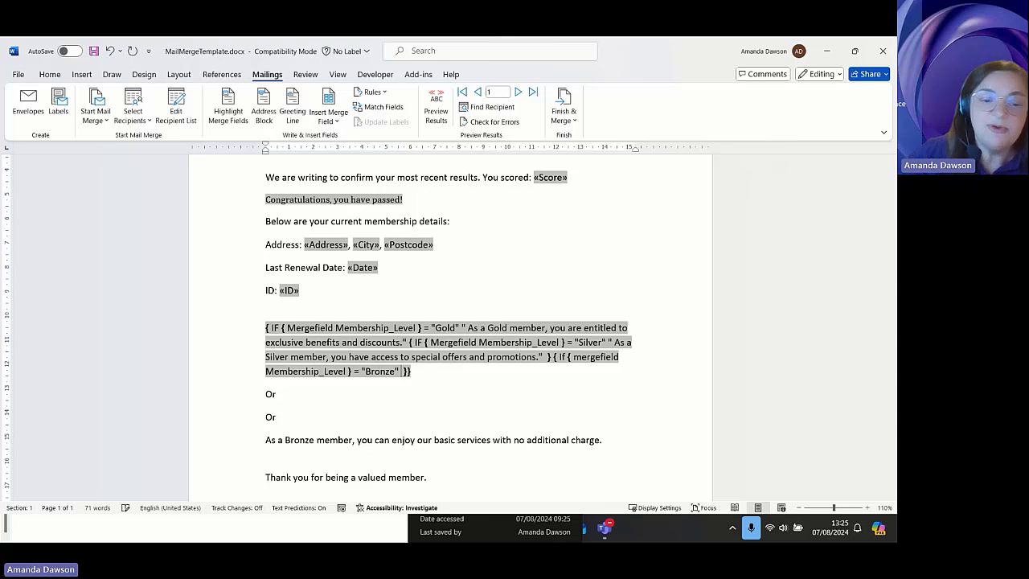
# - Move the Bronze member sentence from the letter body into the Bronze If field as quoted text after "Bronze", ending with a full stop
pyautogui.moveTo(267, 440); pyautogui.dragTo(601, 439)
pyautogui.hotkey('ctrl', 'c')
pyautogui.press('BackSpace')
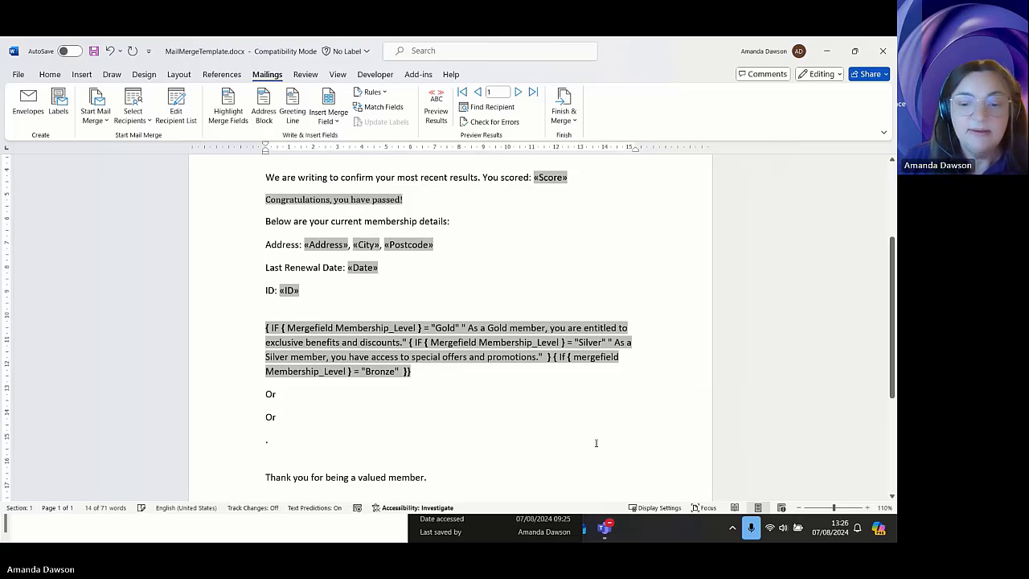
pyautogui.click(404, 374)
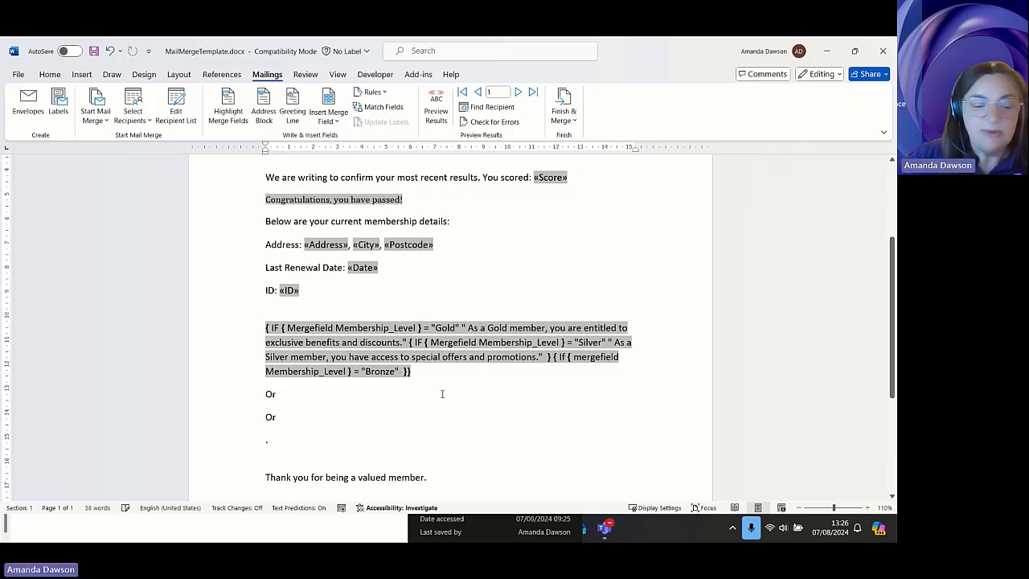
pyautogui.write('"')
pyautogui.hotkey('ctrl', 'v')
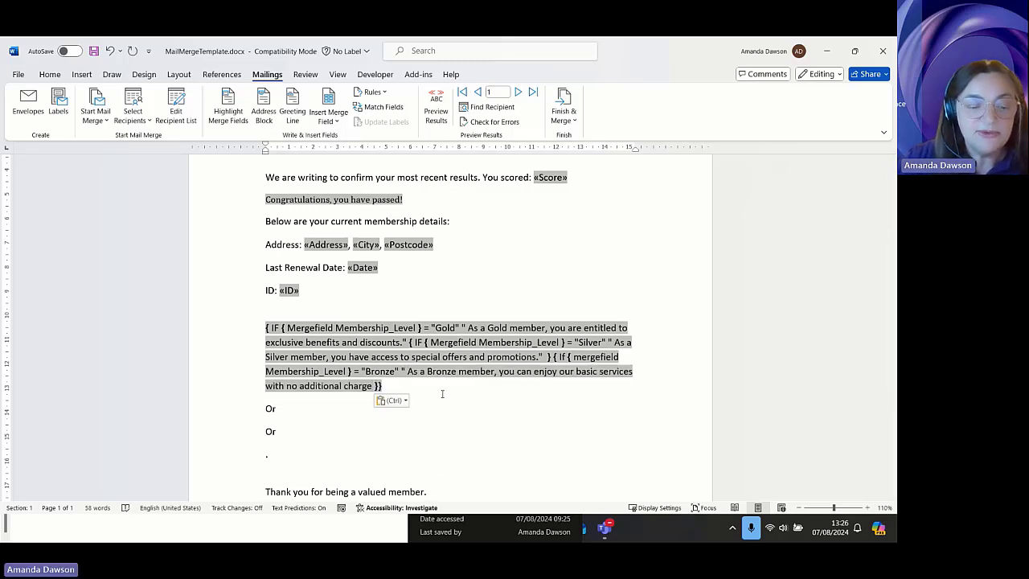
pyautogui.write('.')
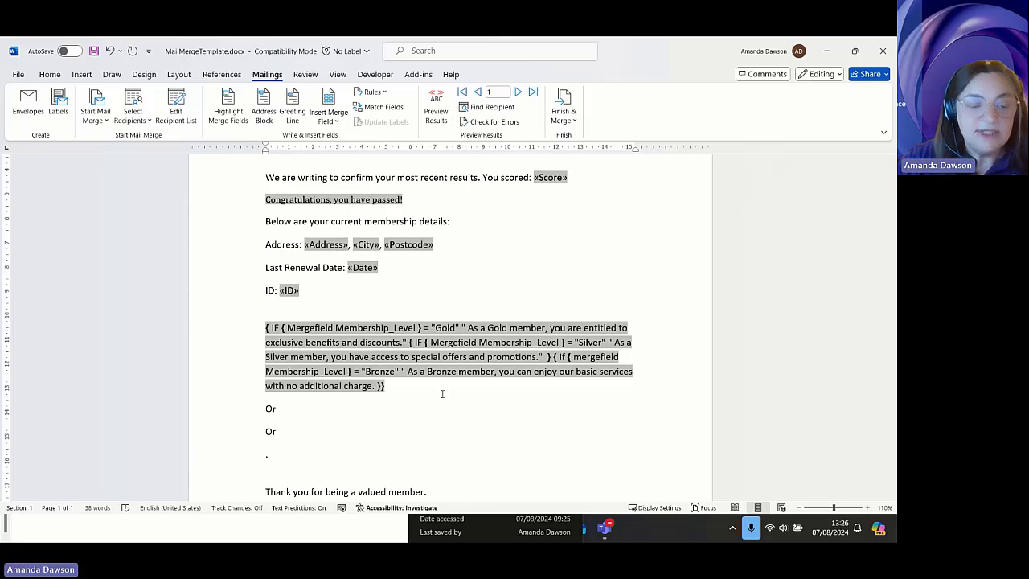
pyautogui.write('"')
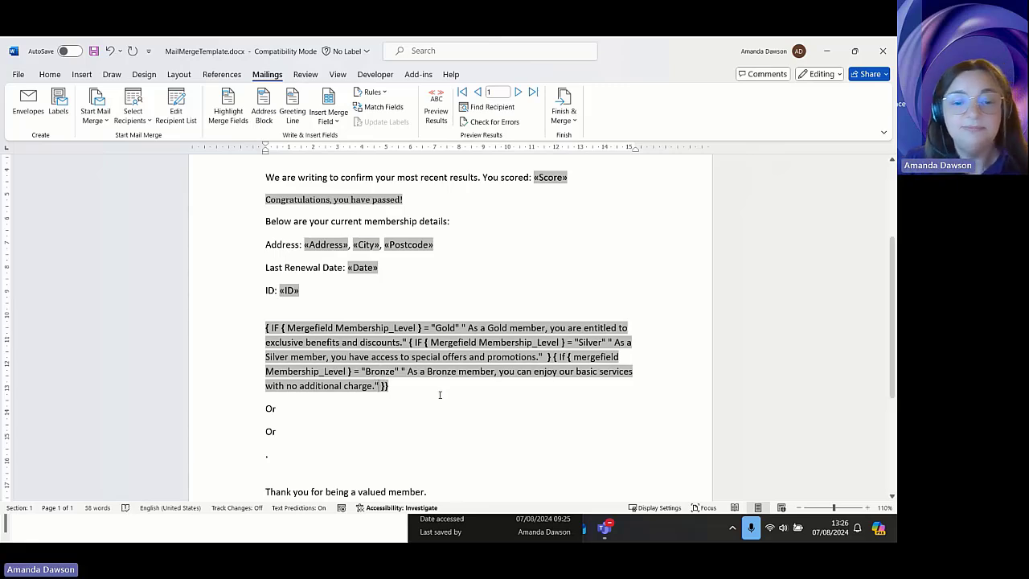
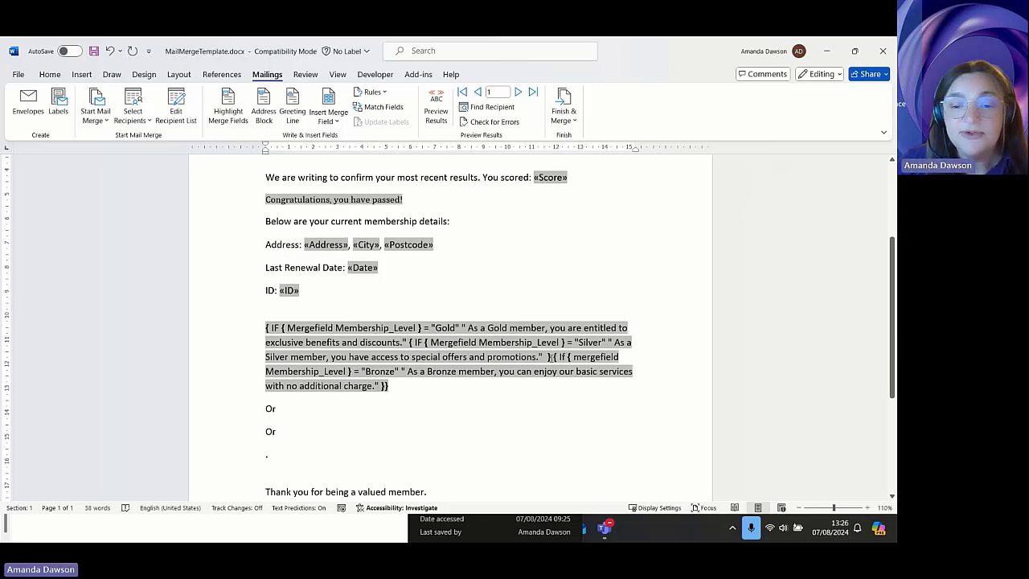
# - Remove the whole Bronze If field that follows the Silver IF field's closing brace, together with the space before it
pyautogui.click(551, 358)
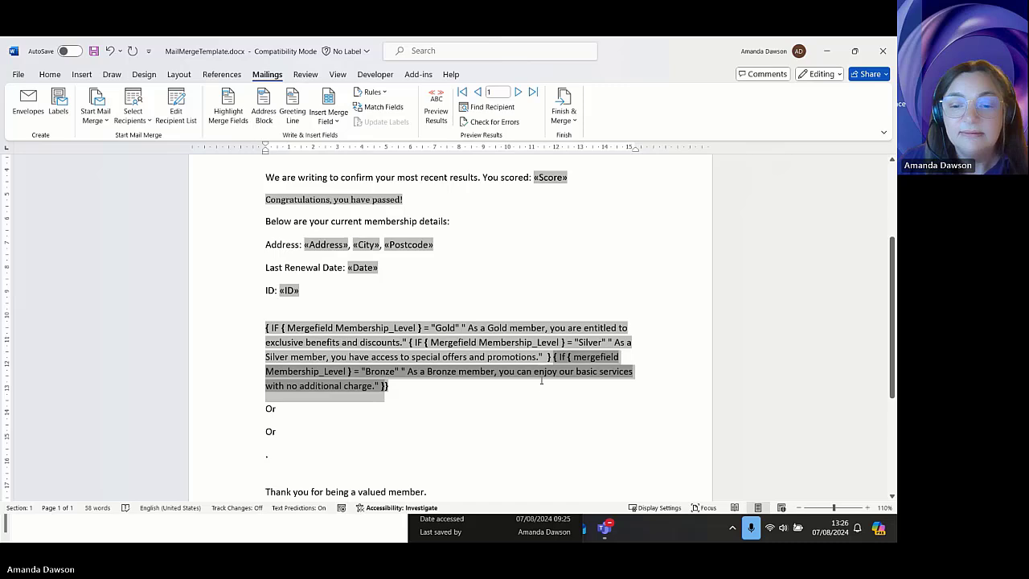
pyautogui.moveTo(541, 381); pyautogui.dragTo(390, 386)
pyautogui.click(543, 359)
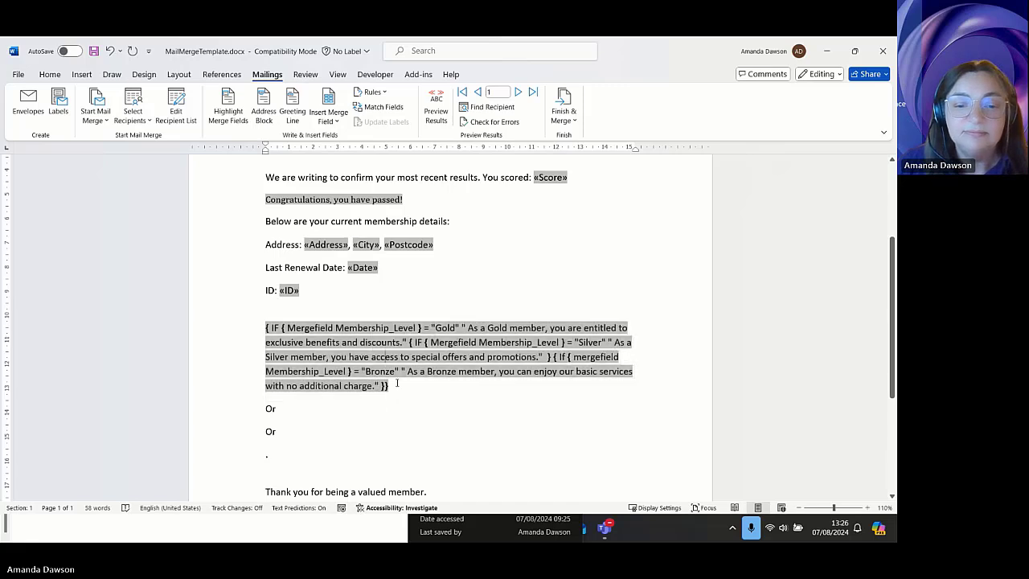
pyautogui.click(551, 357)
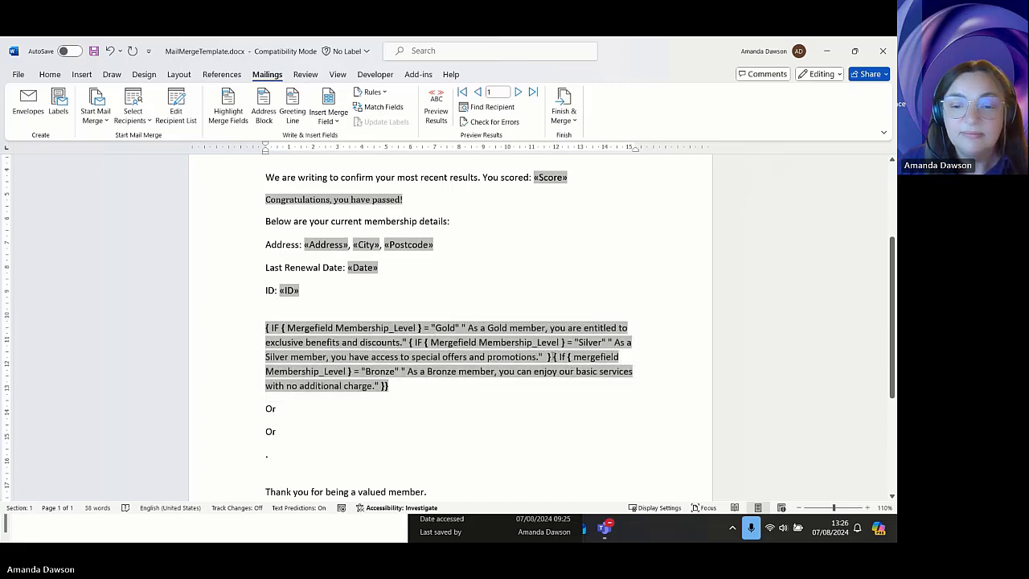
pyautogui.click(554, 359)
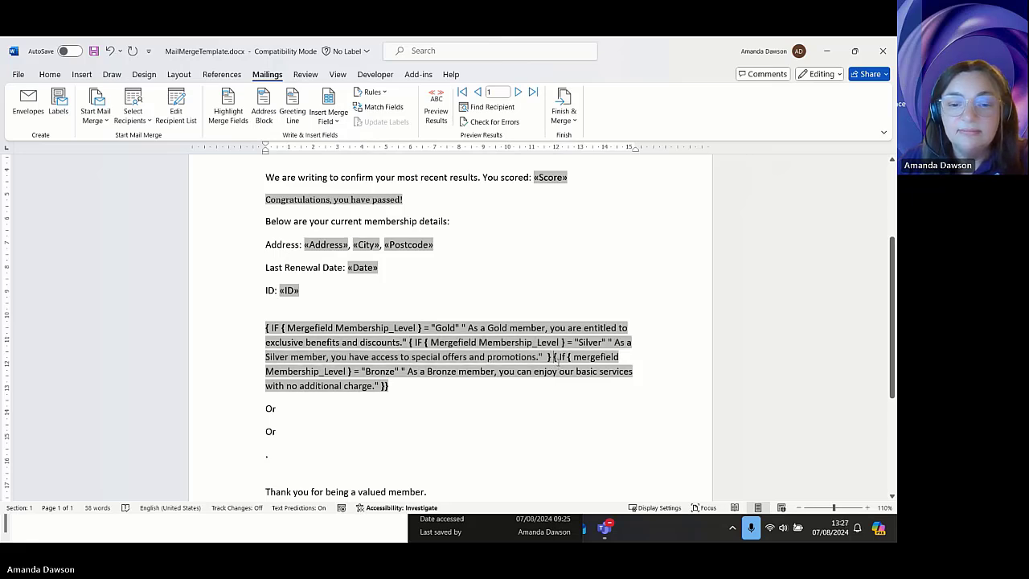
pyautogui.press('BackSpace')
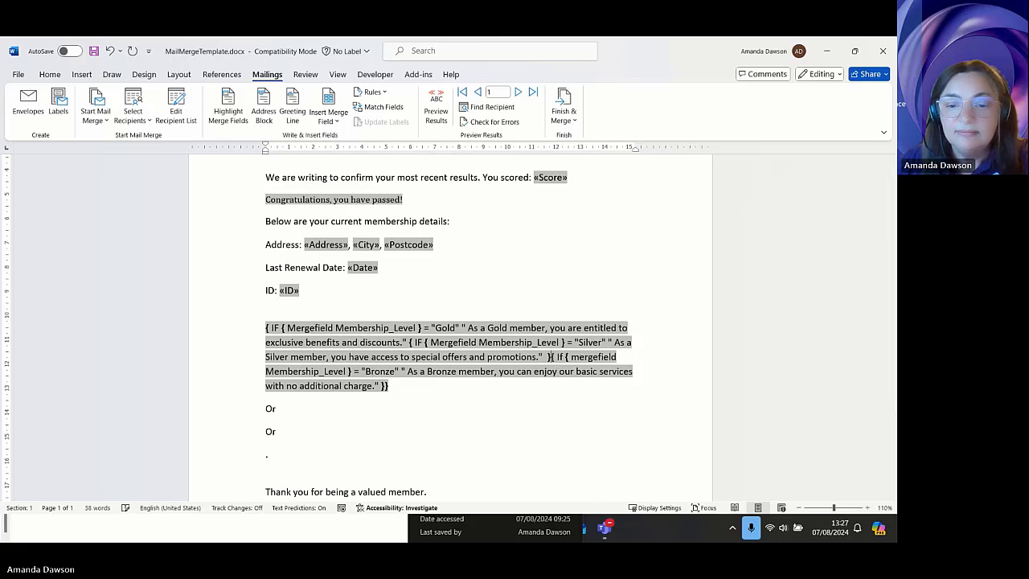
pyautogui.click(555, 359)
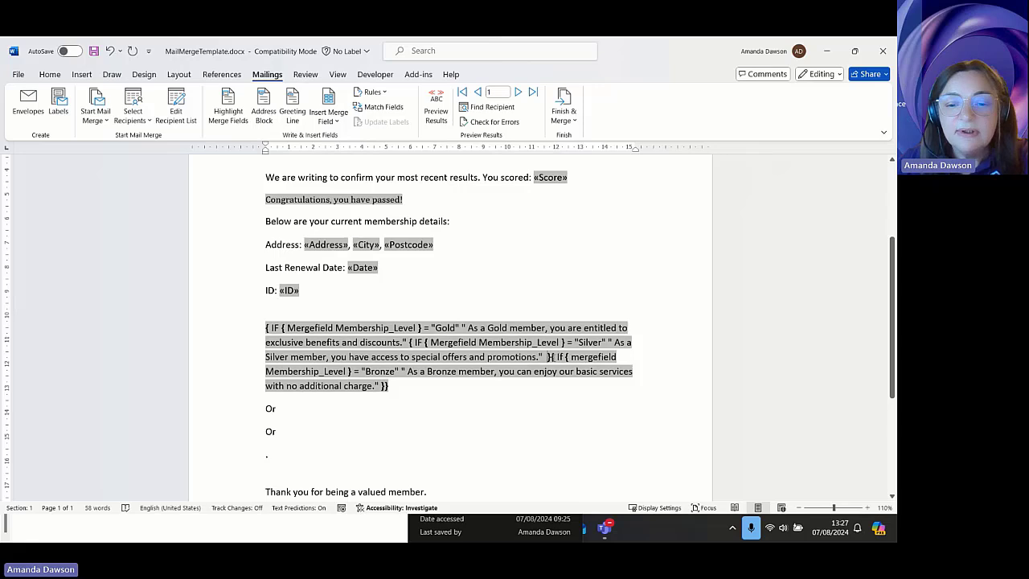
pyautogui.moveTo(552, 359); pyautogui.dragTo(367, 382)
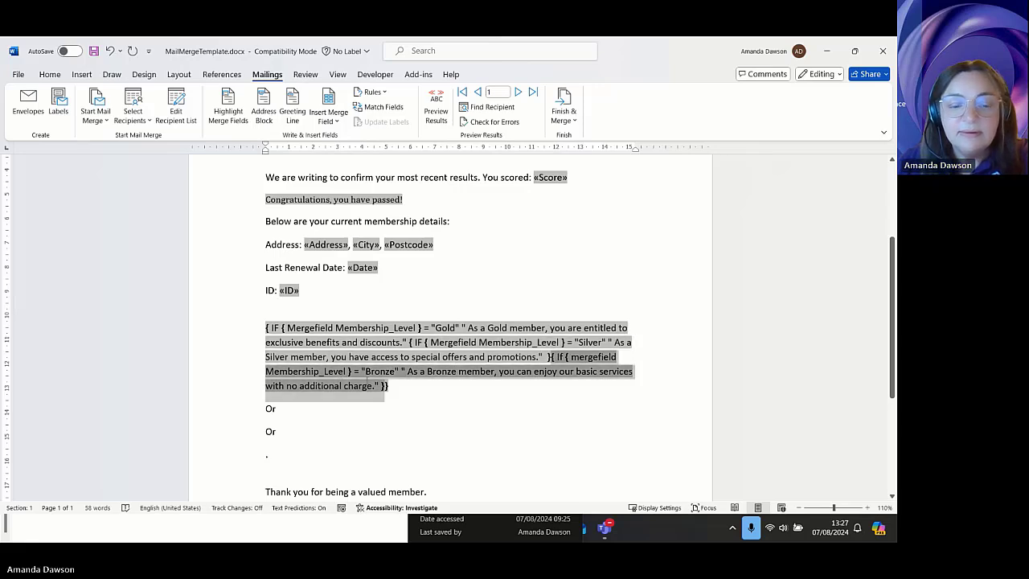
pyautogui.press('Delete')
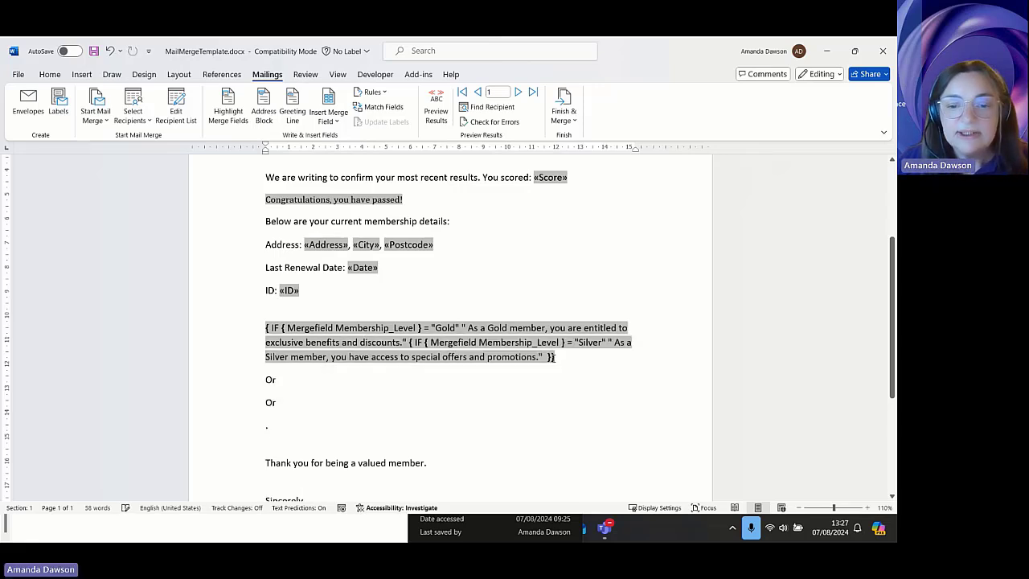
# - Try to paste the removed Bronze If field back, placing it inside the Silver IF field after its quoted text
pyautogui.hotkey('ctrl', 'v')
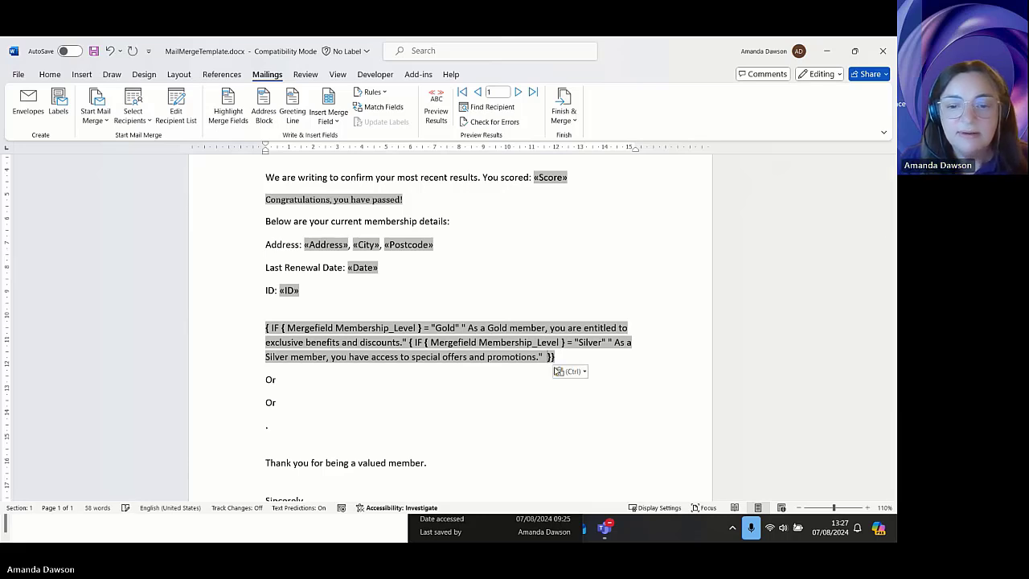
pyautogui.rightClick(545, 357)
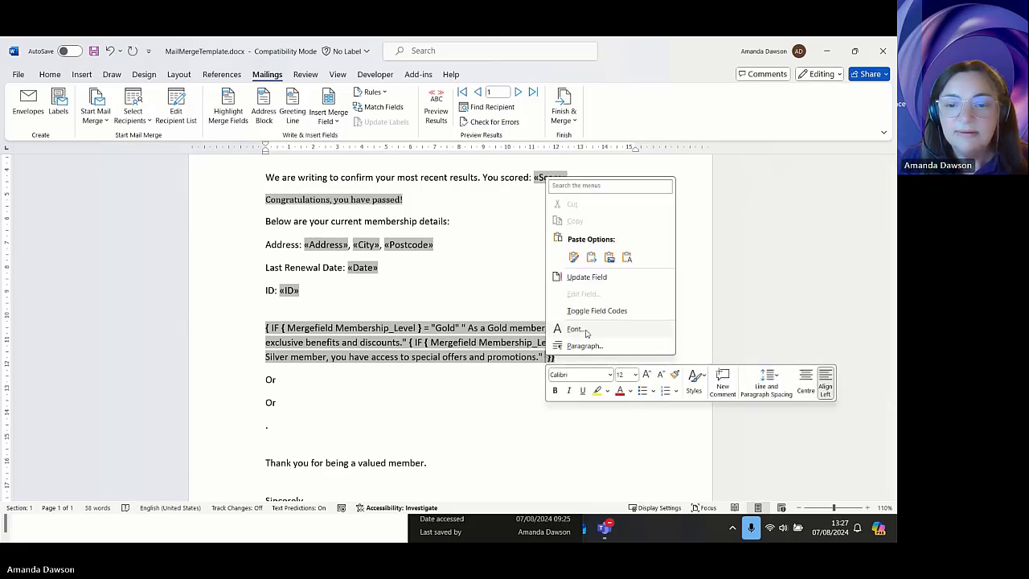
pyautogui.click(546, 356)
pyautogui.rightClick(547, 345)
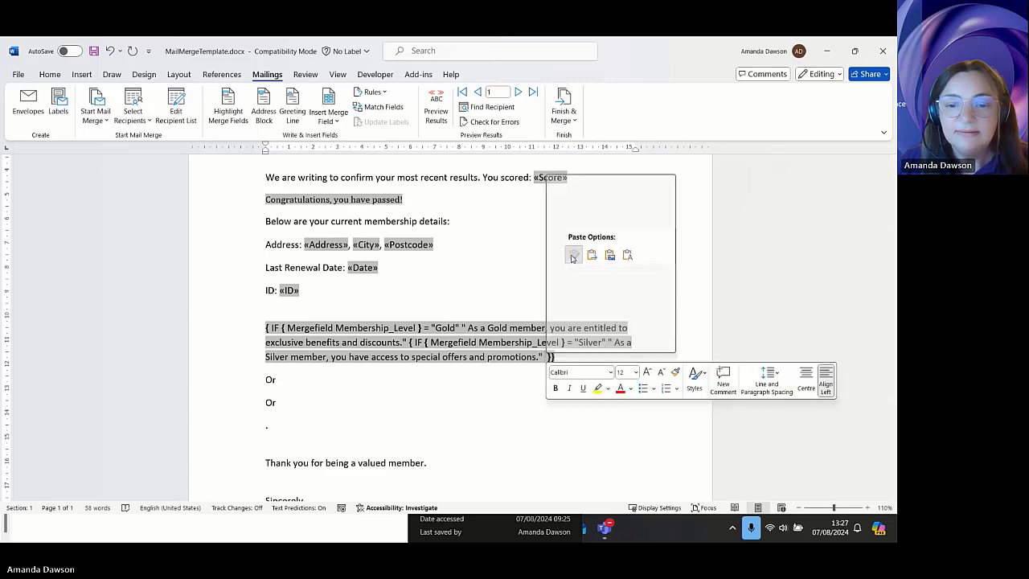
pyautogui.click(573, 255)
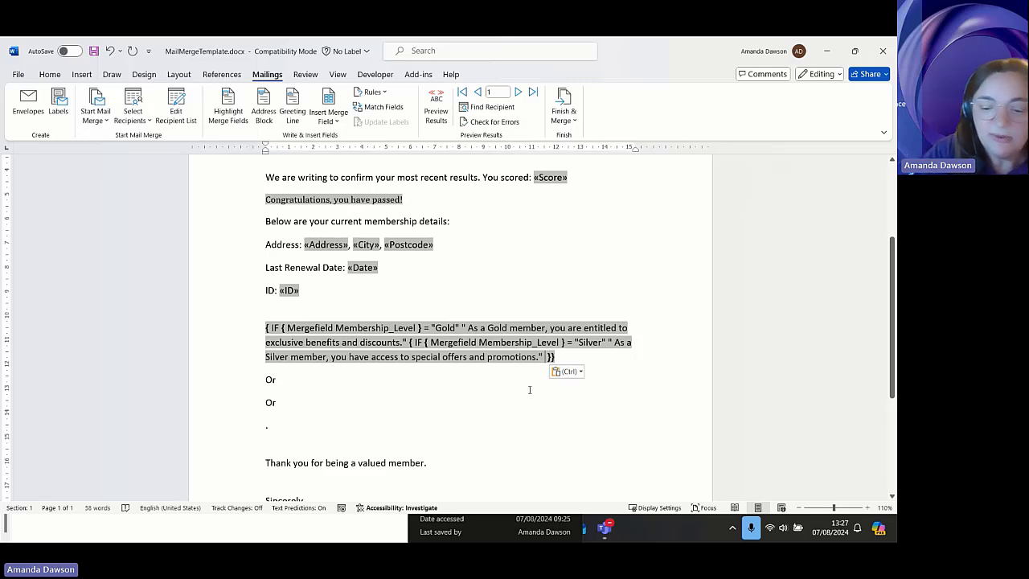
# - Insert a new If field inside the Silver IF field after its quoted text, containing a nested "mergefield Membership_Level" field code
pyautogui.hotkey('ctrl', 'F9')
pyautogui.write('If')
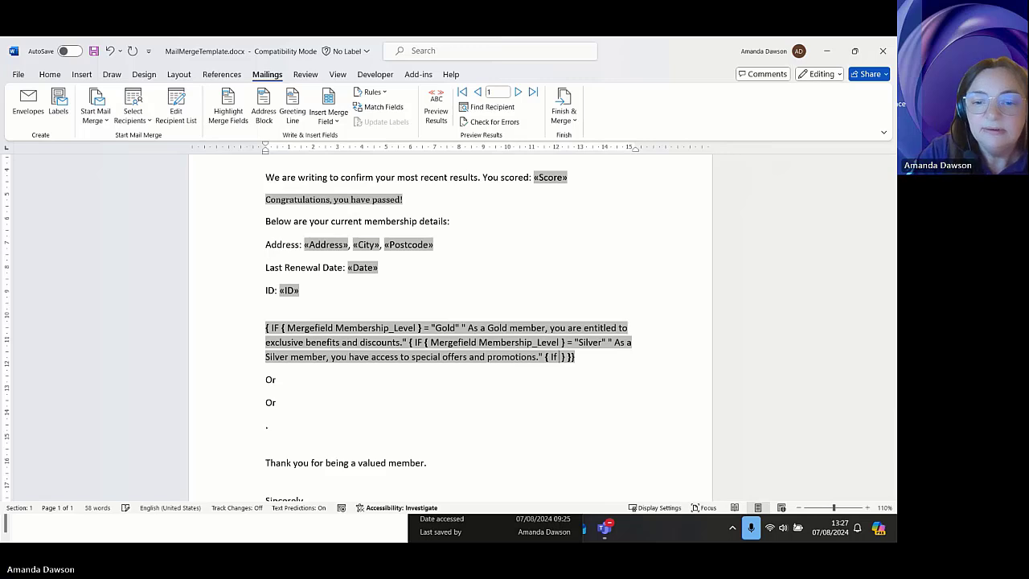
pyautogui.hotkey('ctrl', 'F9')
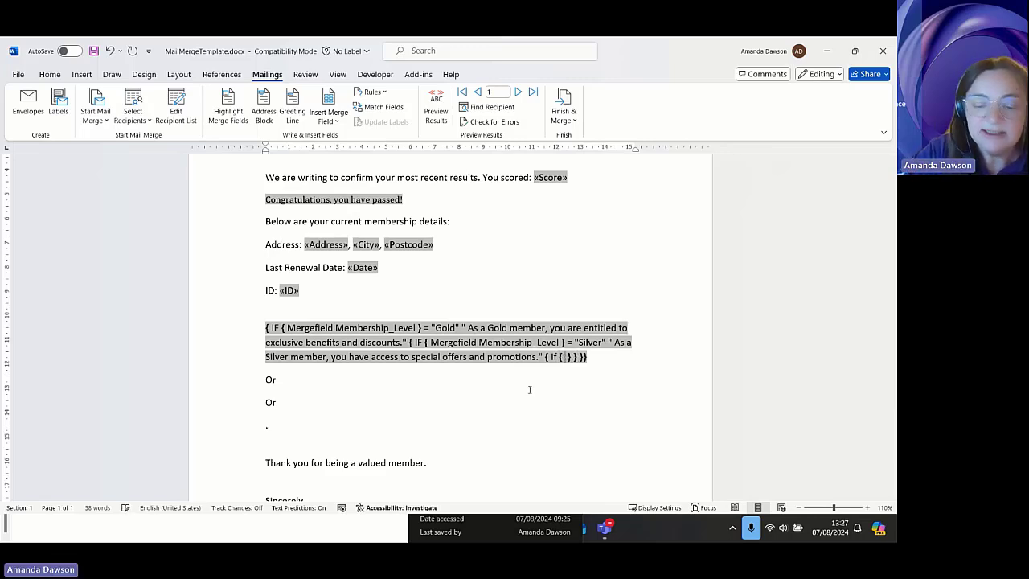
pyautogui.write('mergefie')
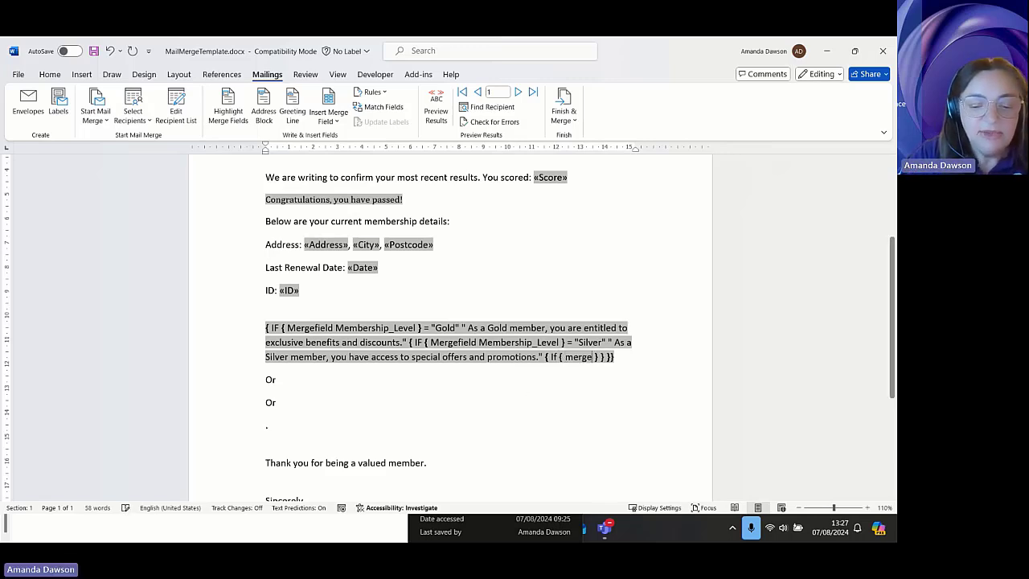
pyautogui.write('ld m')
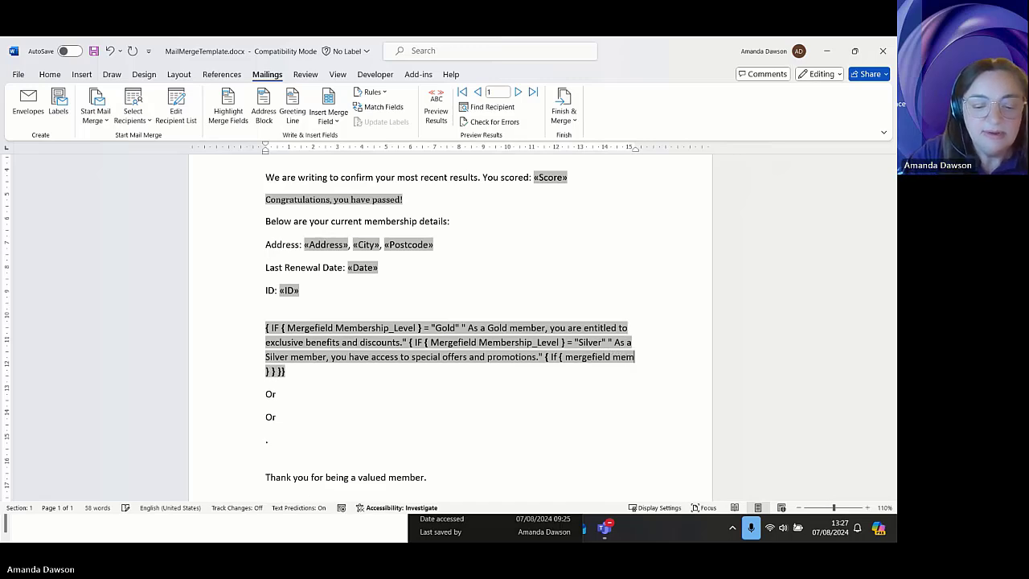
pyautogui.press('BackSpace')
pyautogui.write('Member')
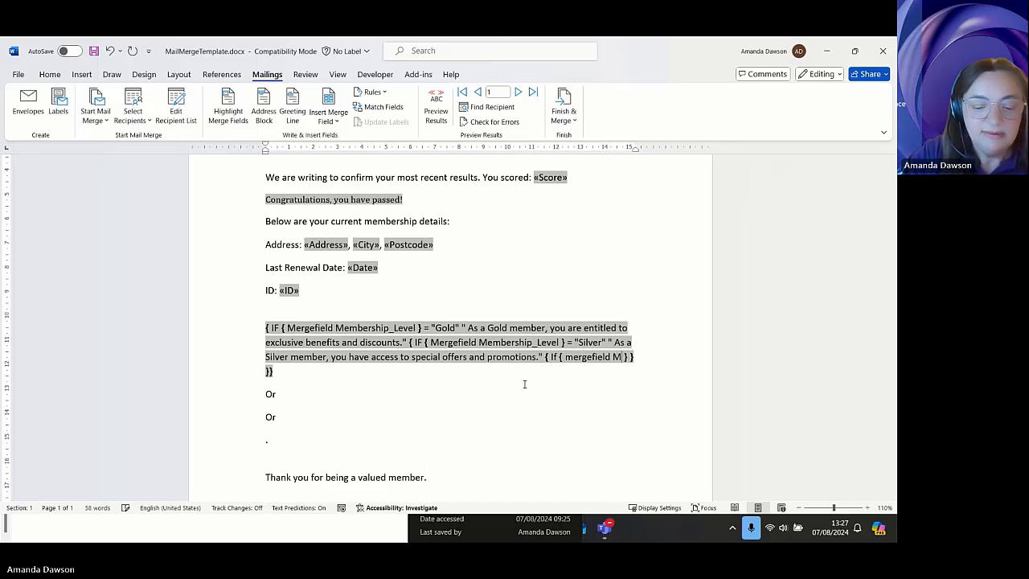
pyautogui.write('sdhi')
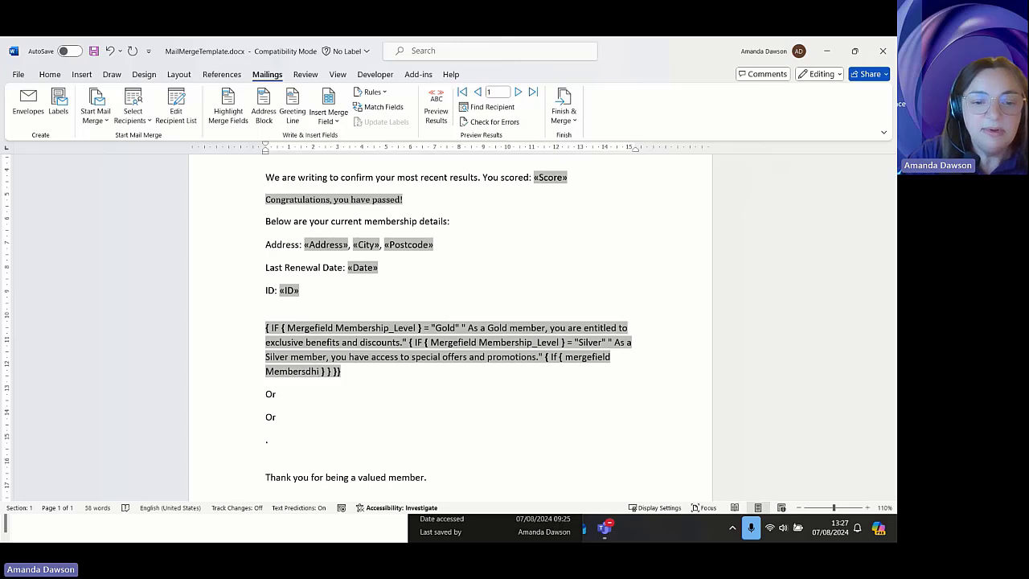
pyautogui.press('BackSpace')
pyautogui.press('BackSpace')
pyautogui.press('BackSpace')
pyautogui.write('hip')
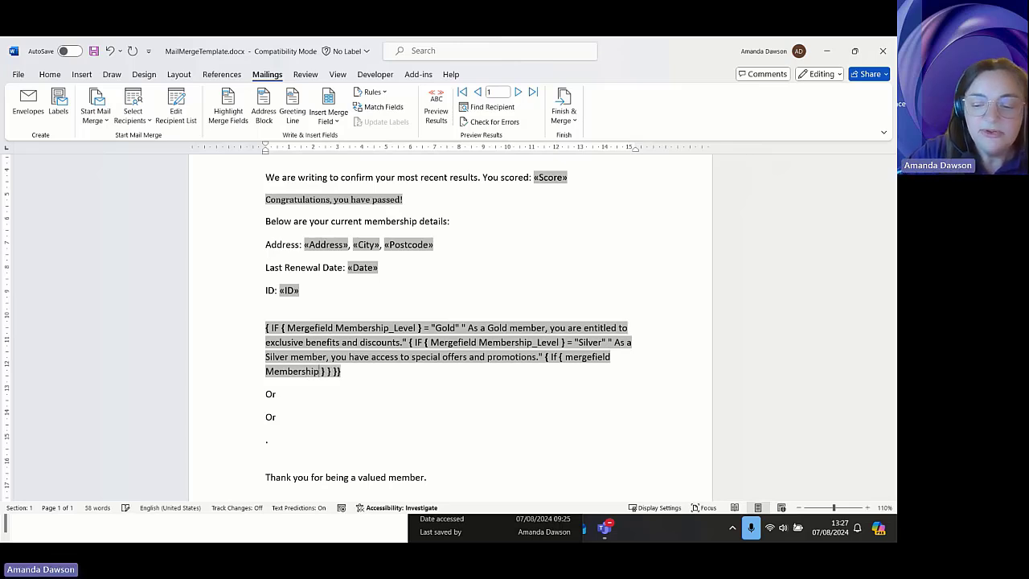
pyautogui.write('_Level')
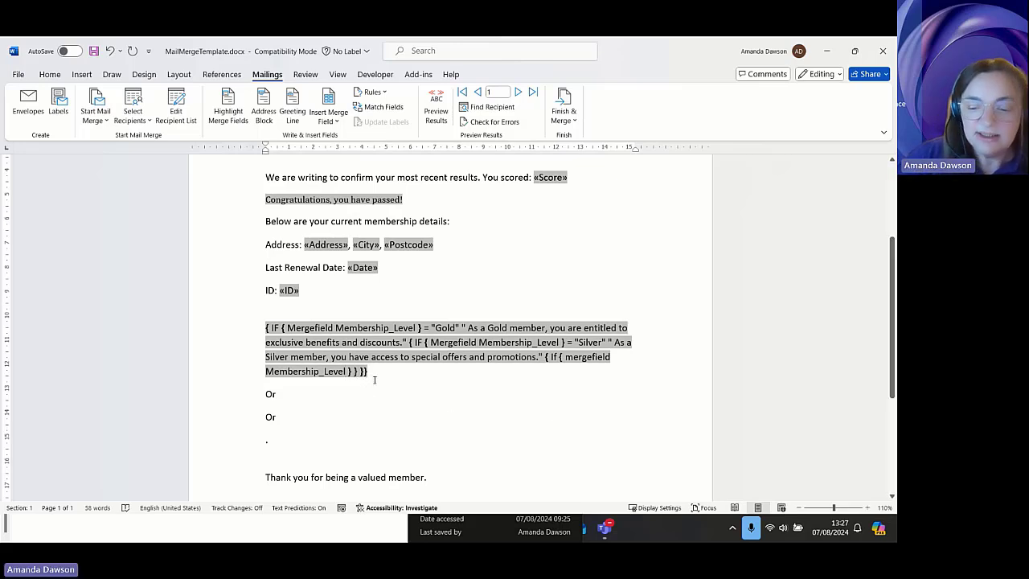
# - Start the new If field's comparison after its nested membership level field with an equals sign and an opening quotation mark
pyautogui.write('=')
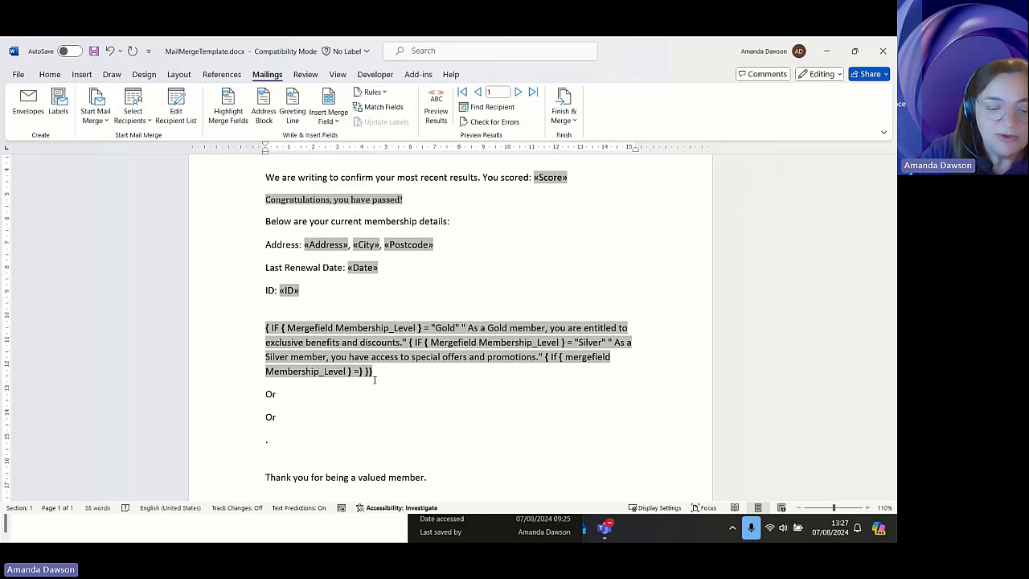
pyautogui.write('Bron')
pyautogui.write('ze')
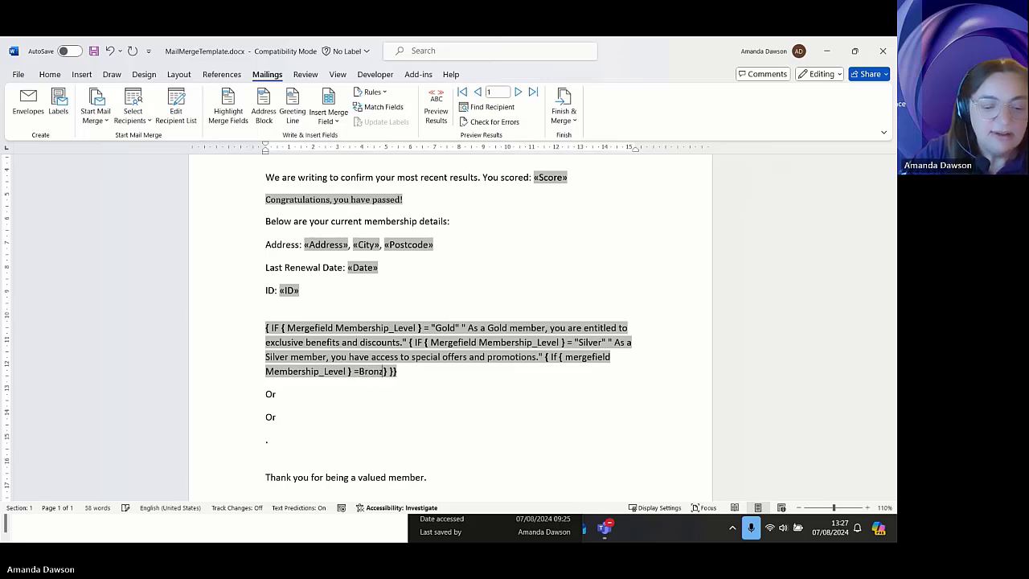
pyautogui.press('BackSpace')
pyautogui.press('BackSpace')
pyautogui.press('BackSpace')
pyautogui.press('BackSpace')
pyautogui.press('BackSpace')
pyautogui.press('BackSpace')
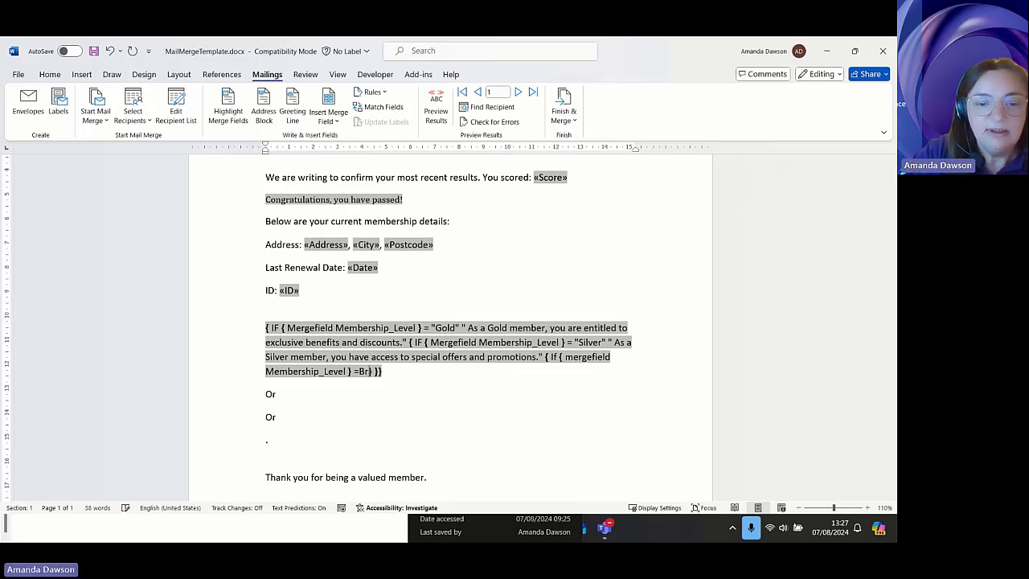
pyautogui.write('"')
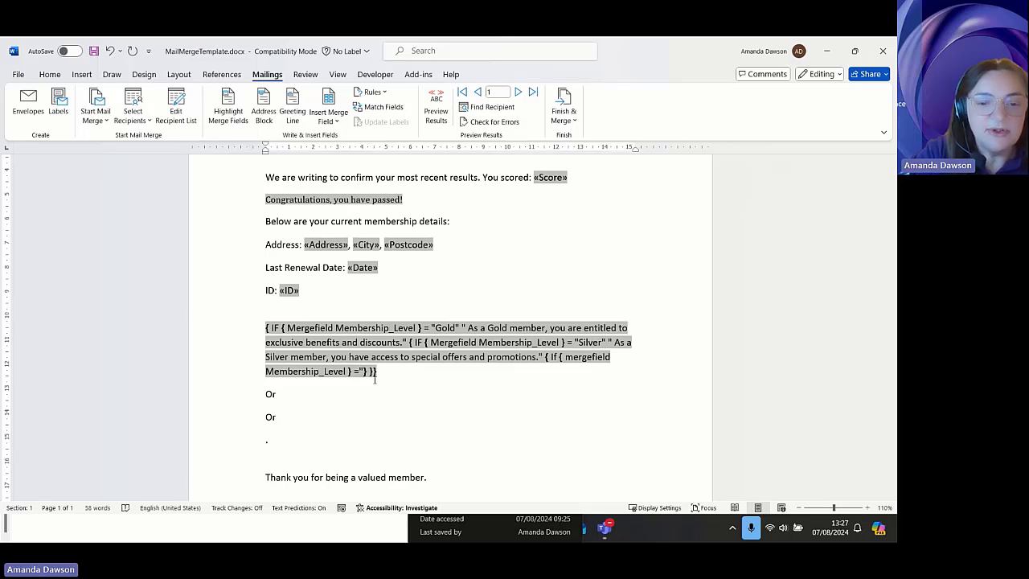
# - Complete the innermost IF condition in the membership field with the comparison value "Bronze" and open the quotation for its result text
pyautogui.write('Bronz')
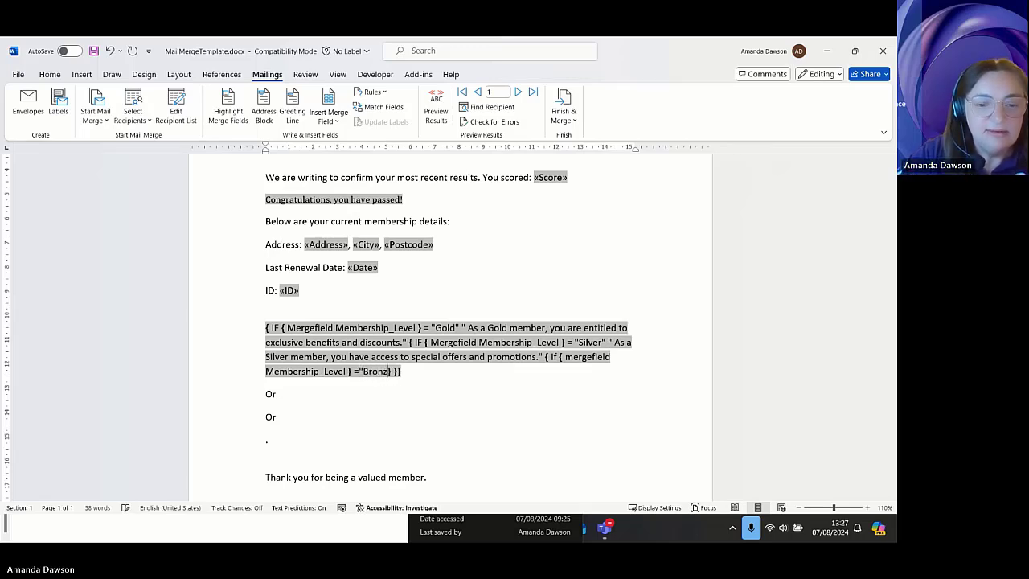
pyautogui.write('e" "')
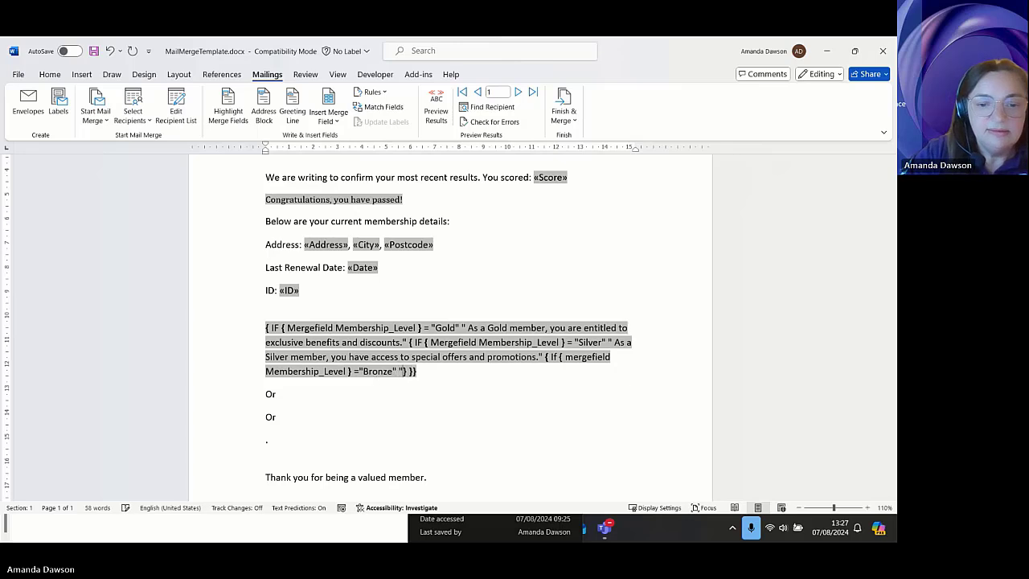
pyautogui.write('Youhave')
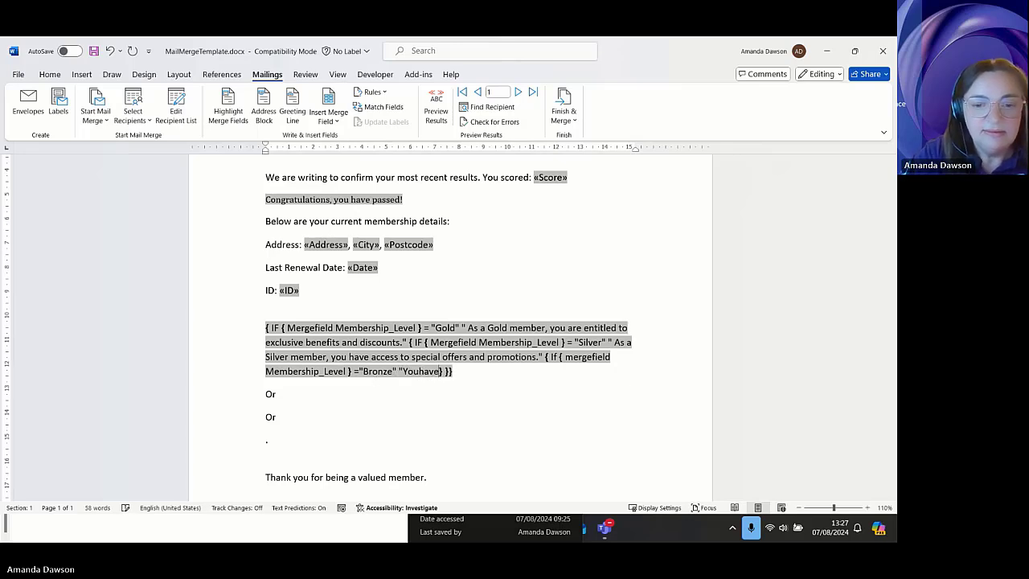
pyautogui.press('BackSpace')
pyautogui.press('BackSpace')
pyautogui.press('BackSpace')
pyautogui.press('BackSpace')
pyautogui.press('BackSpace')
pyautogui.press('BackSpace')
pyautogui.press('BackSpace')
# - Enter "As a Bronze member you have access to basic services." as the result text of the Bronze condition, closing the quotation
pyautogui.write('As a')
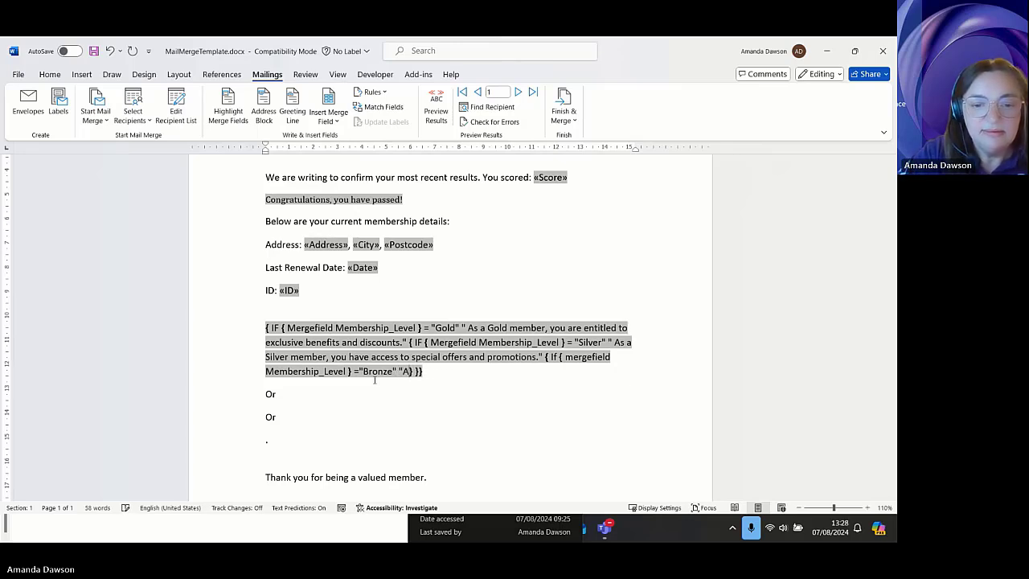
pyautogui.write(' Bronz')
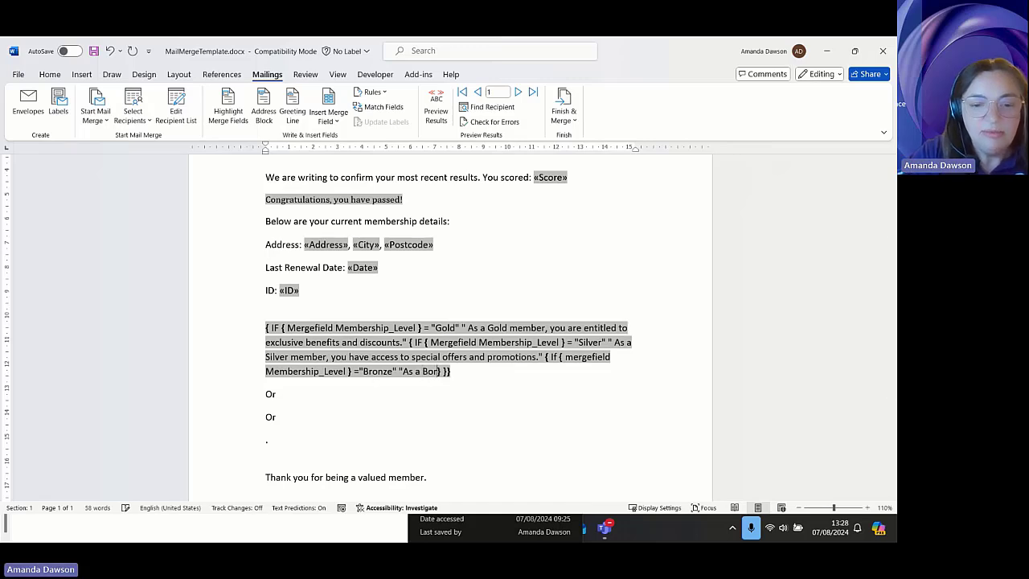
pyautogui.write('e member y')
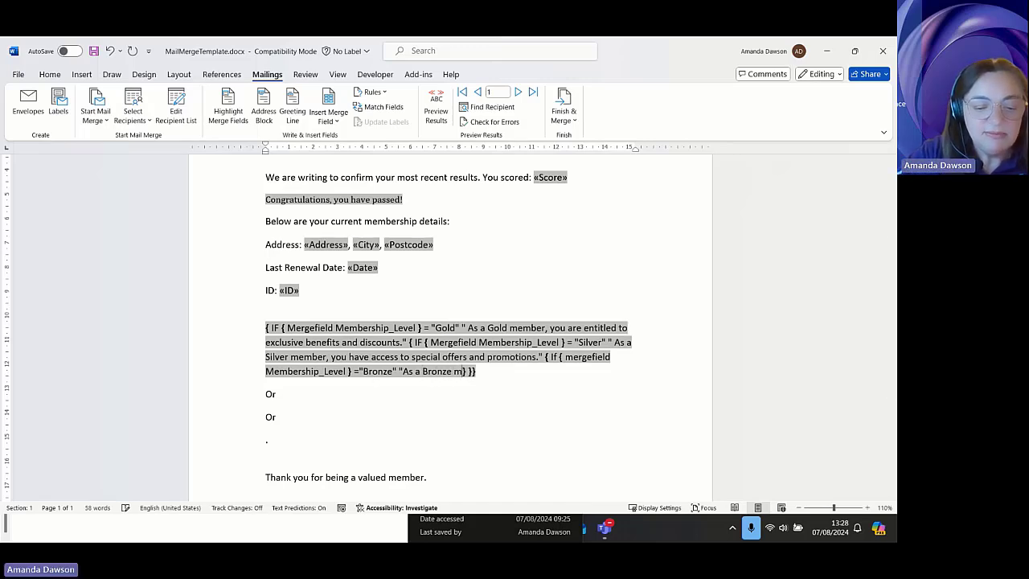
pyautogui.write('ou have access')
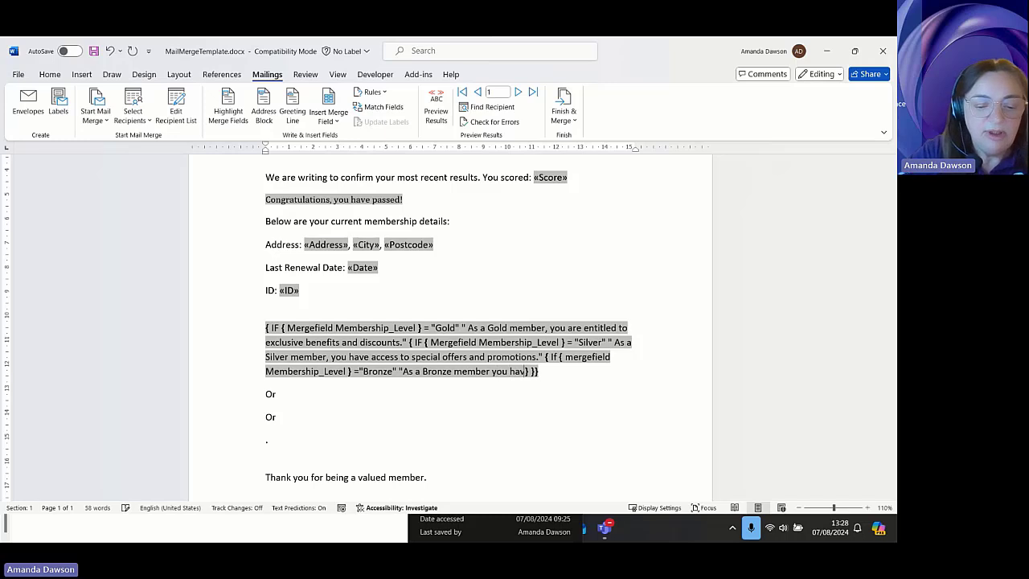
pyautogui.write(' to basic ser')
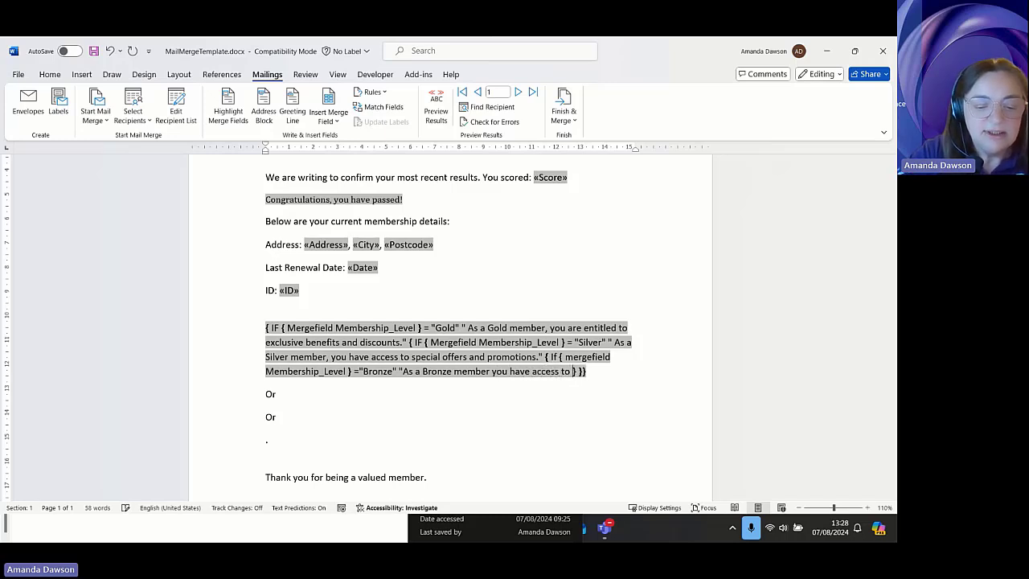
pyautogui.write('vices')
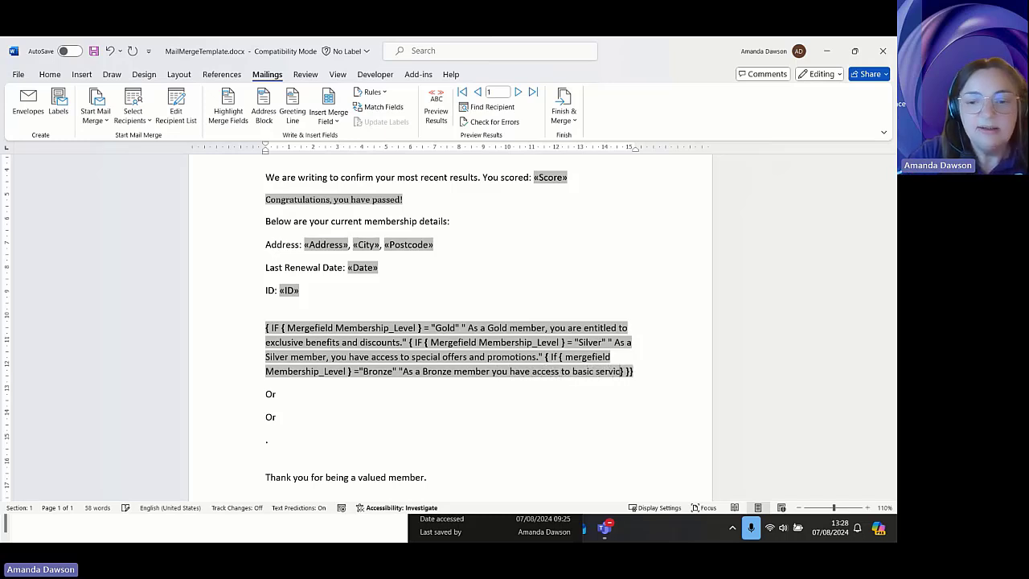
pyautogui.write('."')
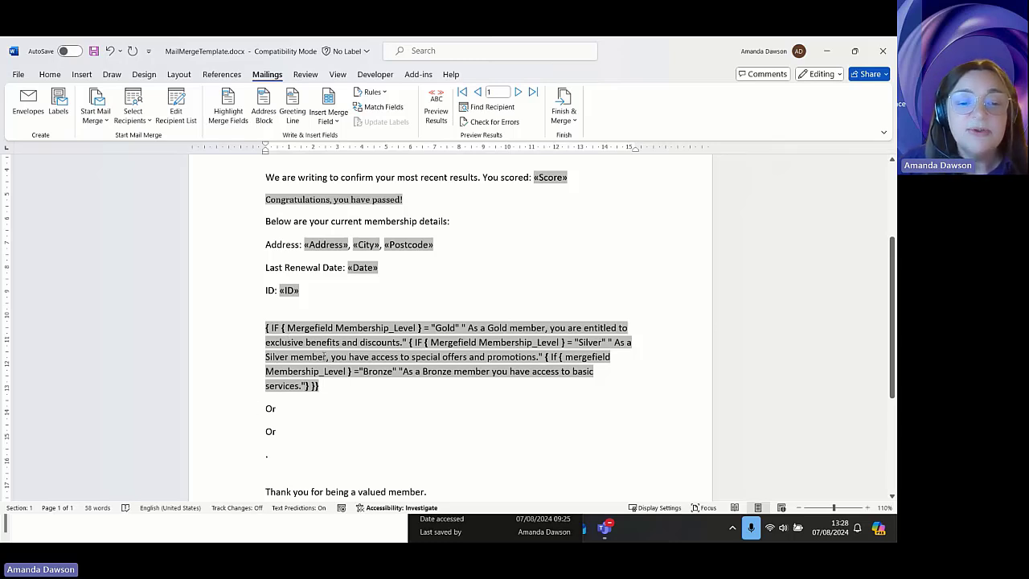
# - Toggle off the field codes of the nested membership-level IF fields, from the inner fields to the outer one
pyautogui.rightClick(324, 356)
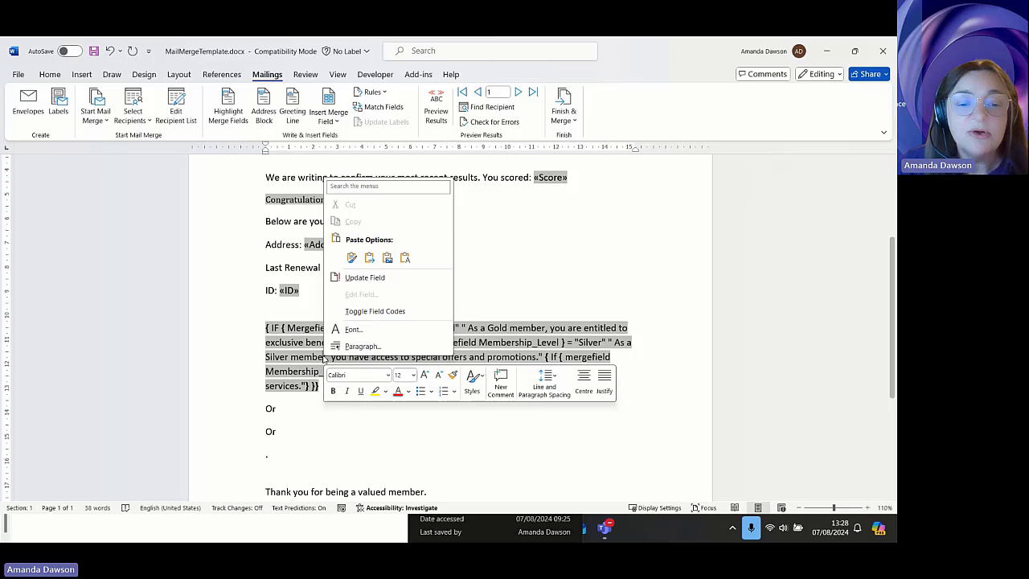
pyautogui.click(376, 312)
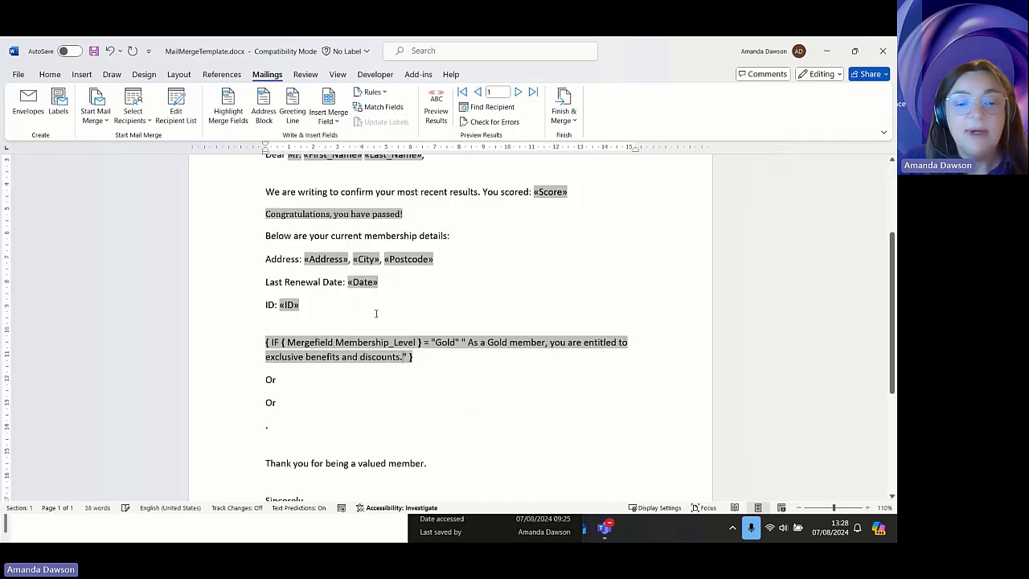
pyautogui.rightClick(354, 348)
pyautogui.click(402, 303)
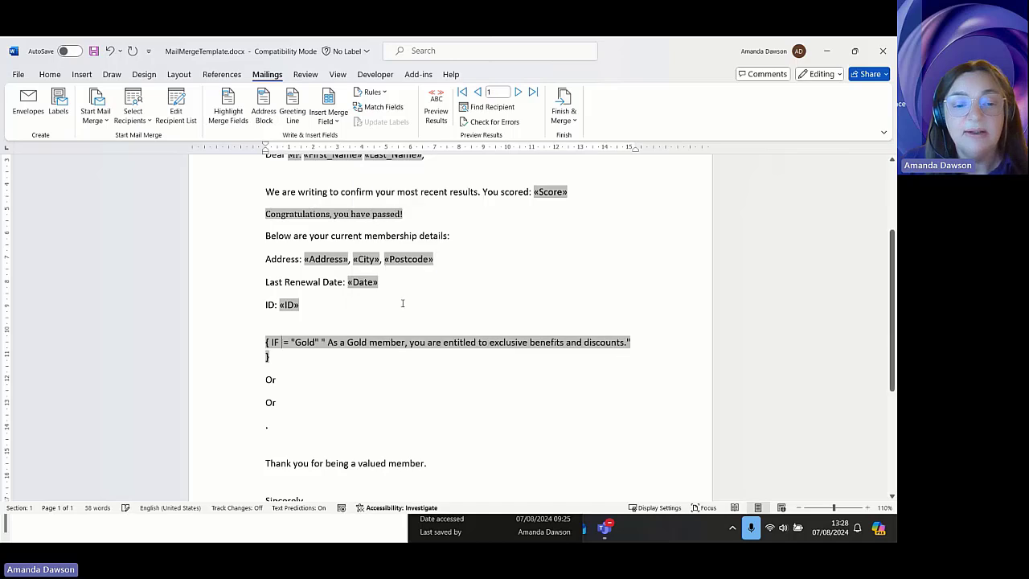
pyautogui.rightClick(323, 354)
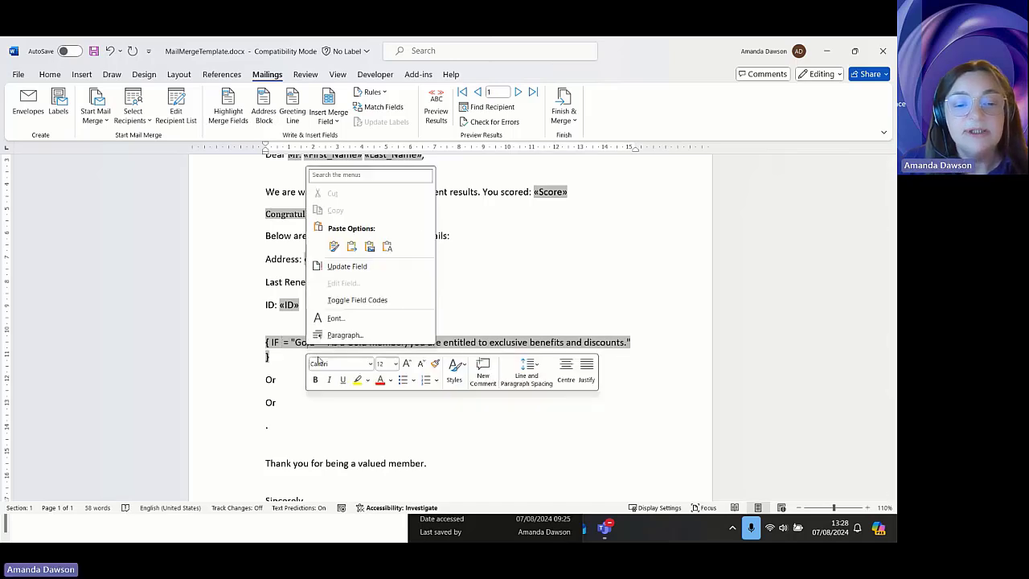
pyautogui.click(356, 301)
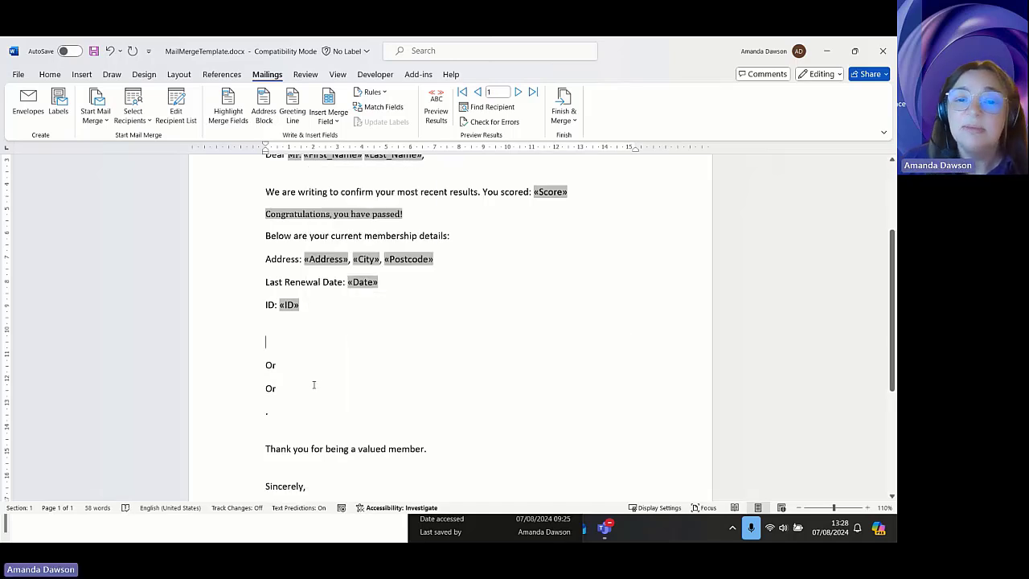
# - Preview the merge results and delete the leftover "Or" lines and the stray full stop below the membership sentence
pyautogui.click(430, 116)
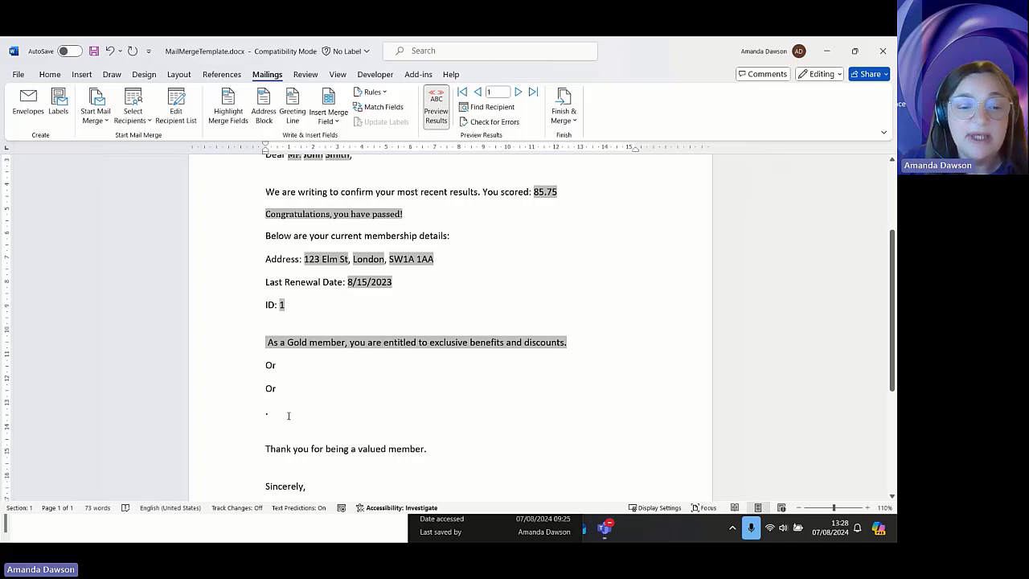
pyautogui.moveTo(286, 416); pyautogui.dragTo(264, 375)
pyautogui.press('Delete')
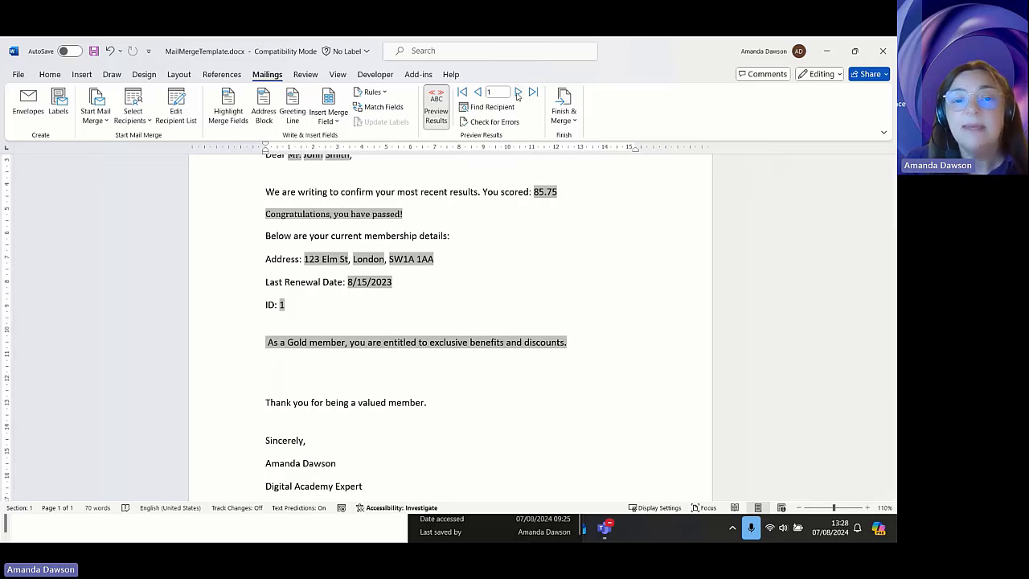
# - Check the membership sentence by previewing records 2 to 4, then return to record 2
pyautogui.click(518, 94)
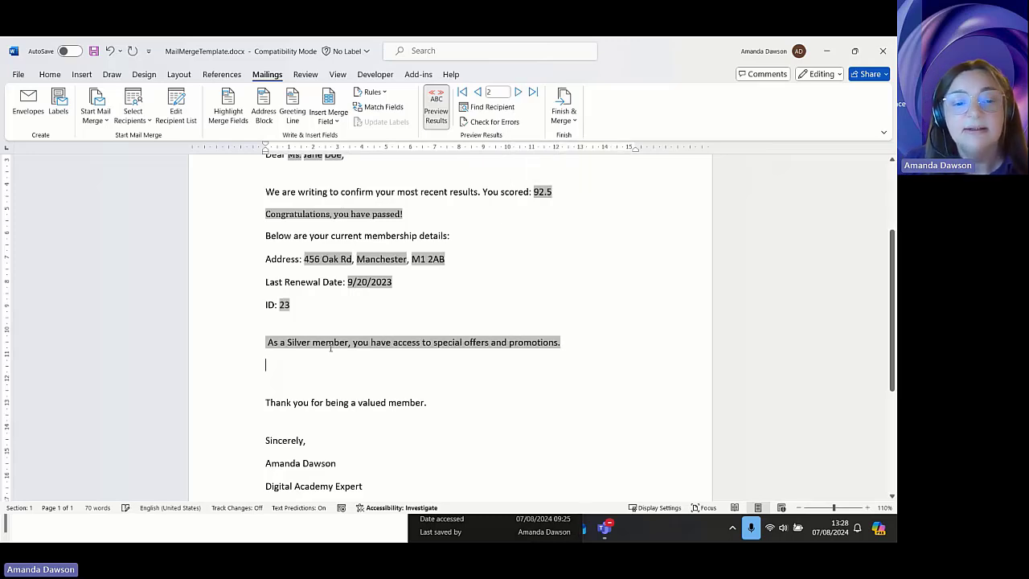
pyautogui.click(516, 95)
pyautogui.click(516, 94)
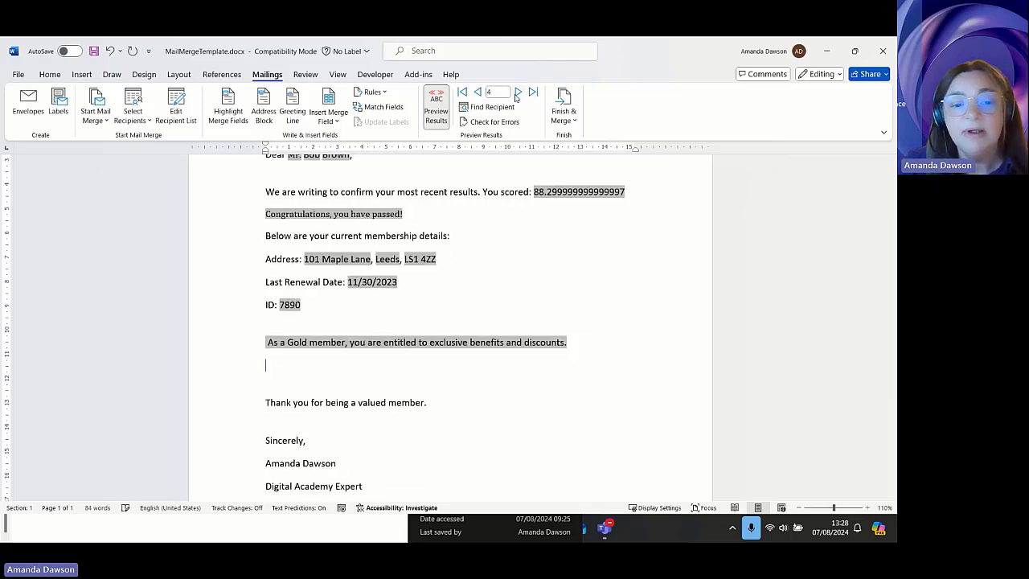
pyautogui.click(478, 93)
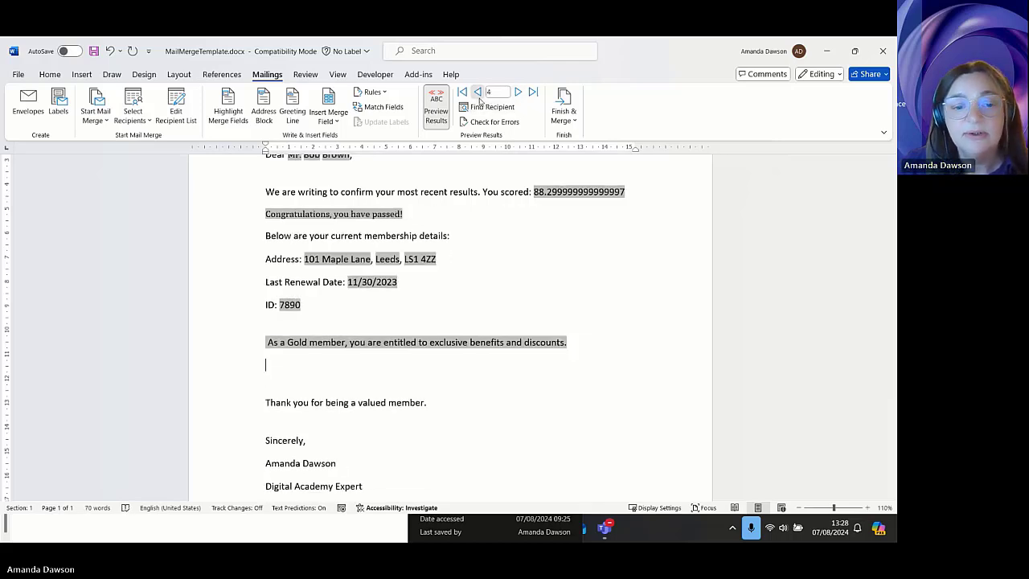
pyautogui.click(478, 94)
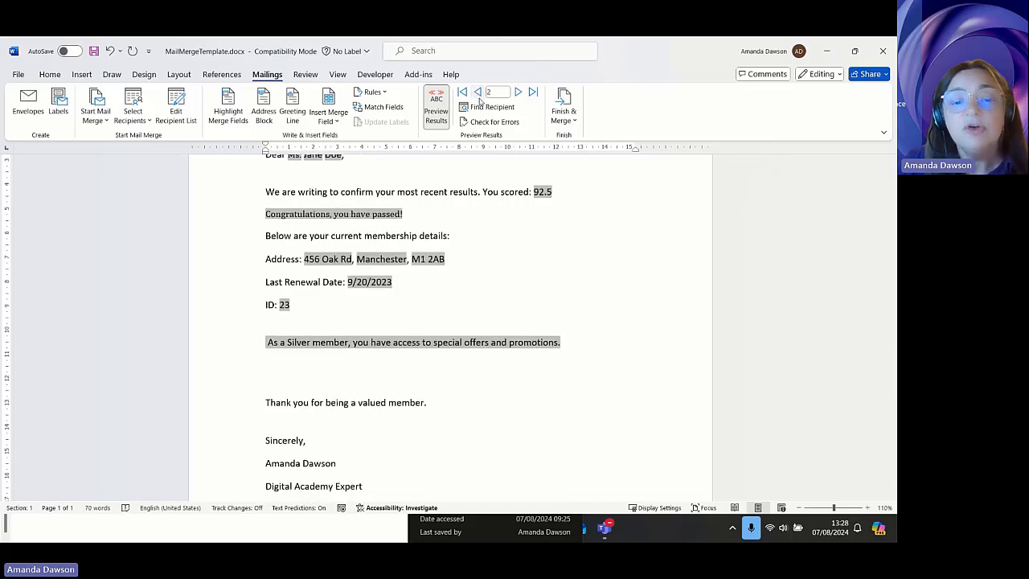
# - Toggle the field codes of the membership sentence in record 2 to inspect the outer and nested IF fields
pyautogui.rightClick(340, 342)
pyautogui.click(397, 299)
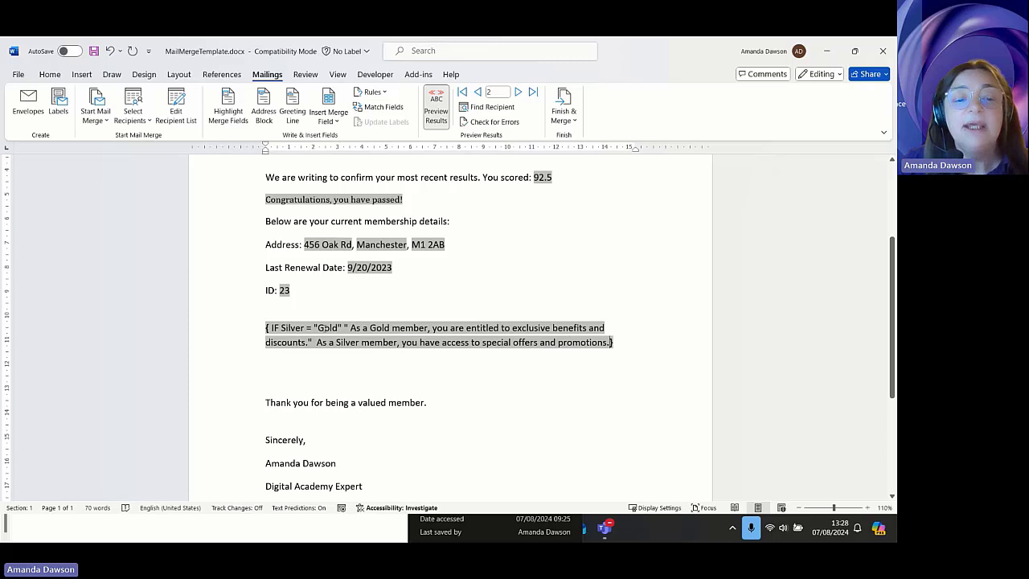
pyautogui.rightClick(318, 328)
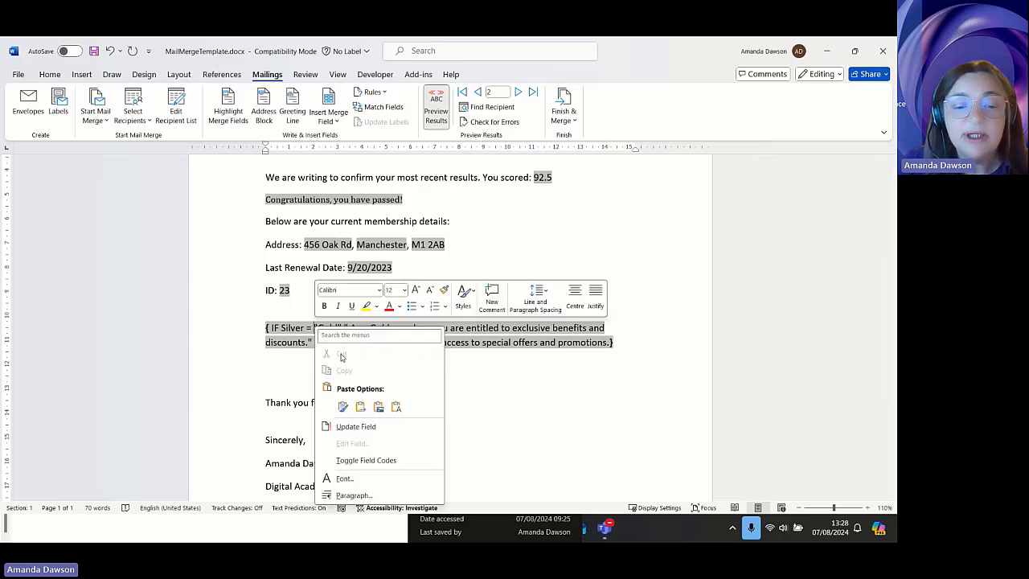
pyautogui.click(357, 460)
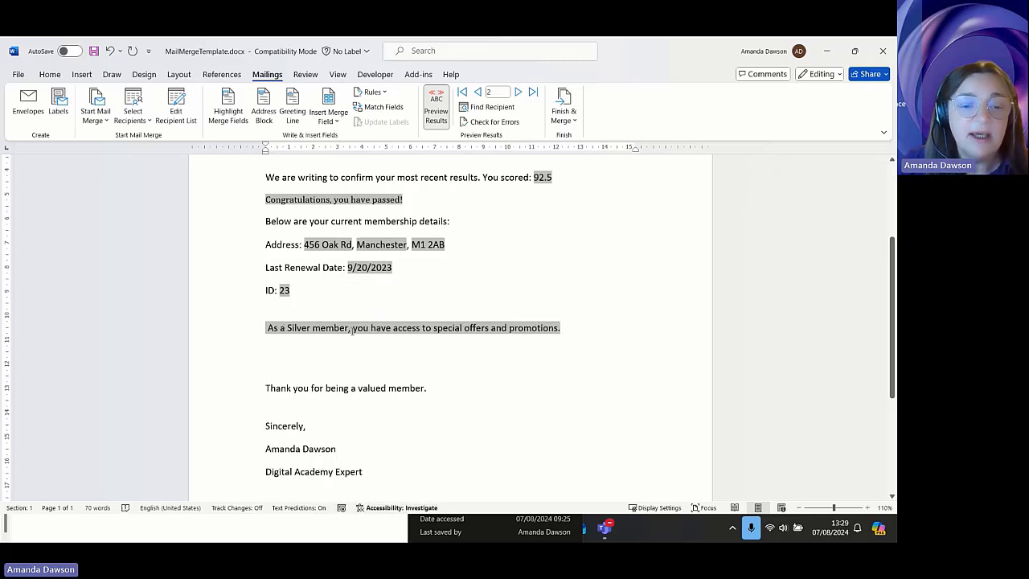
pyautogui.rightClick(348, 332)
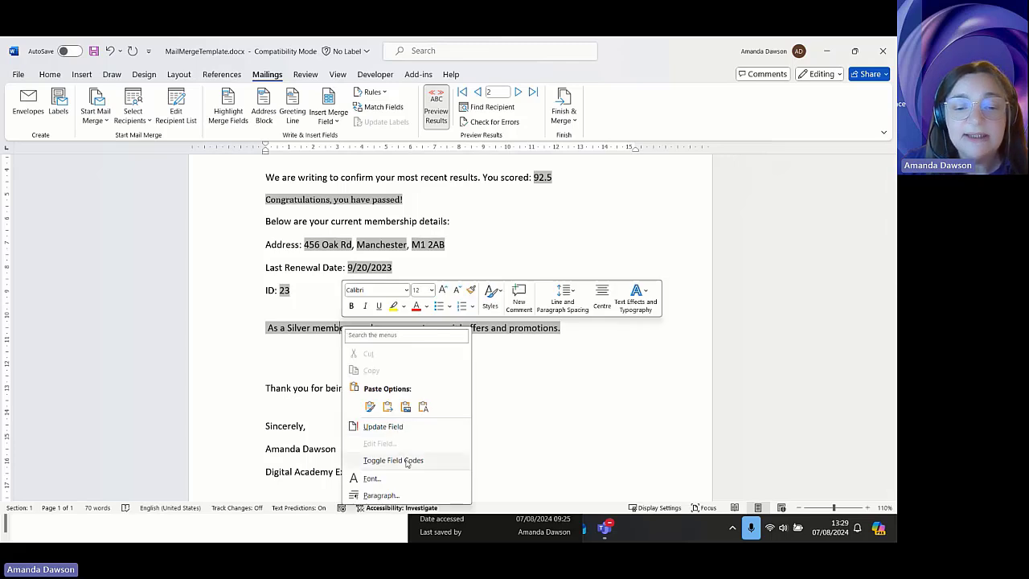
pyautogui.click(406, 461)
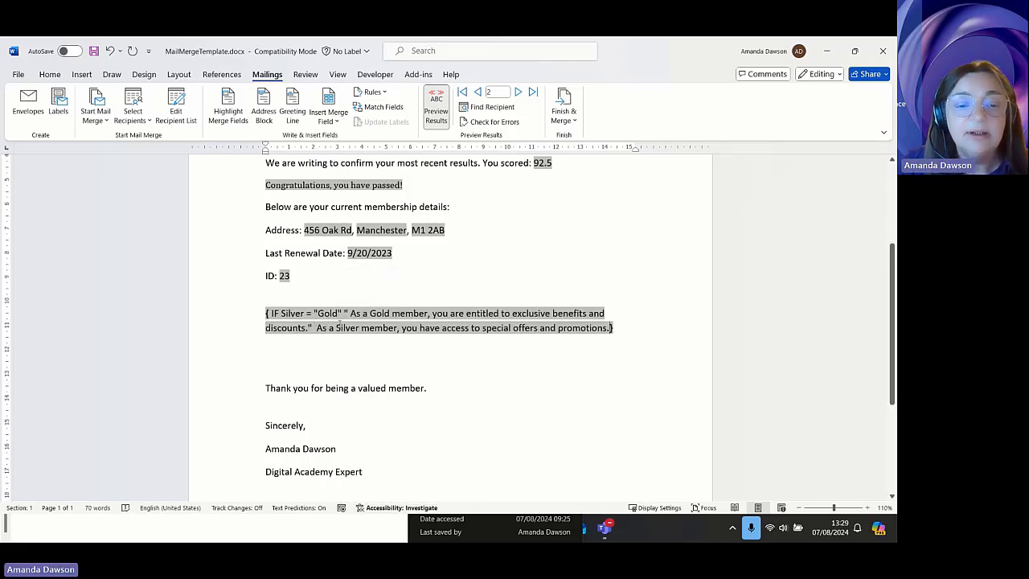
pyautogui.rightClick(347, 330)
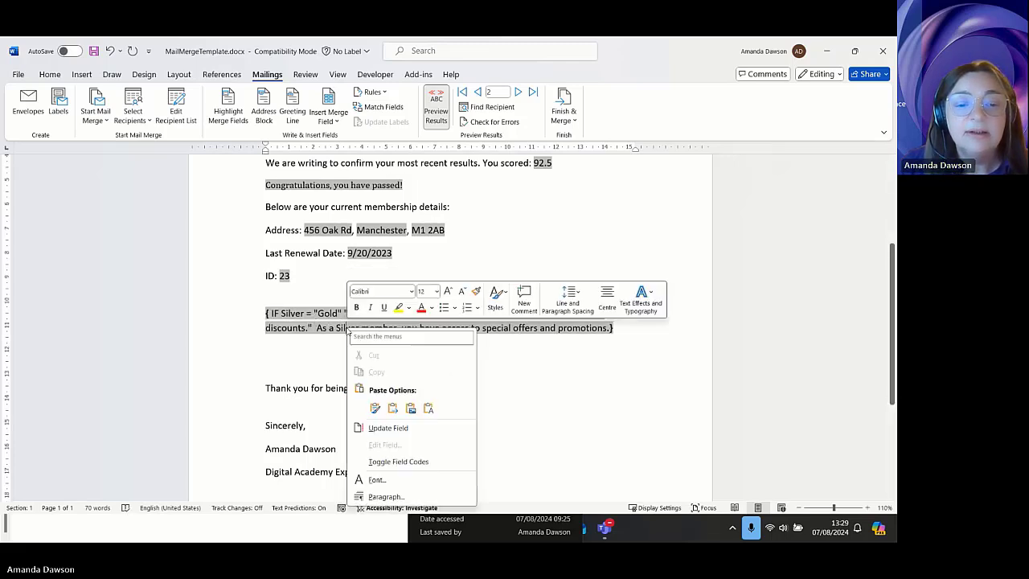
pyautogui.click(391, 461)
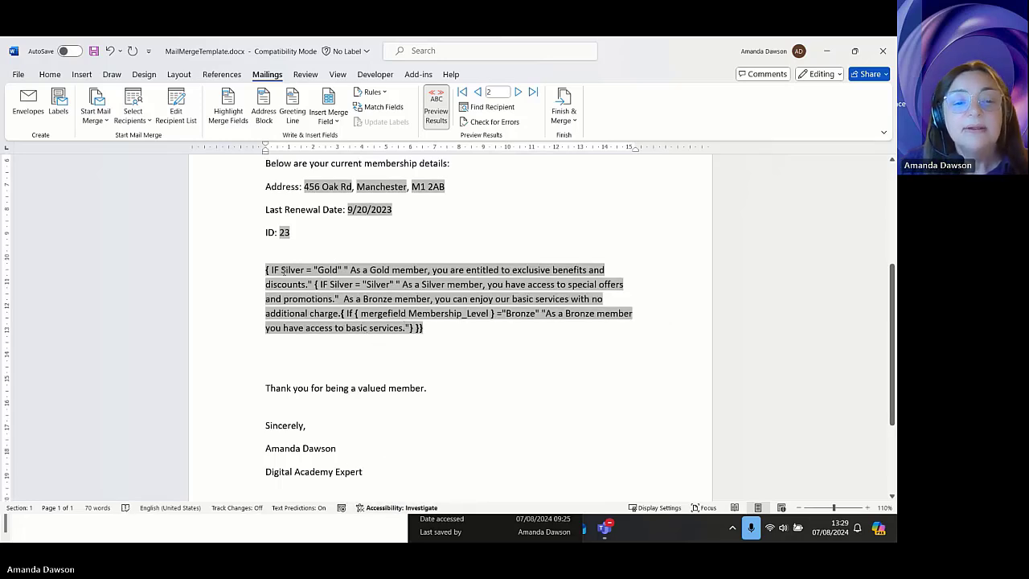
# - Select the previewed value "Silver" in the outer IF condition to examine what is compared with "Gold"
pyautogui.rightClick(285, 271)
pyautogui.click(277, 271)
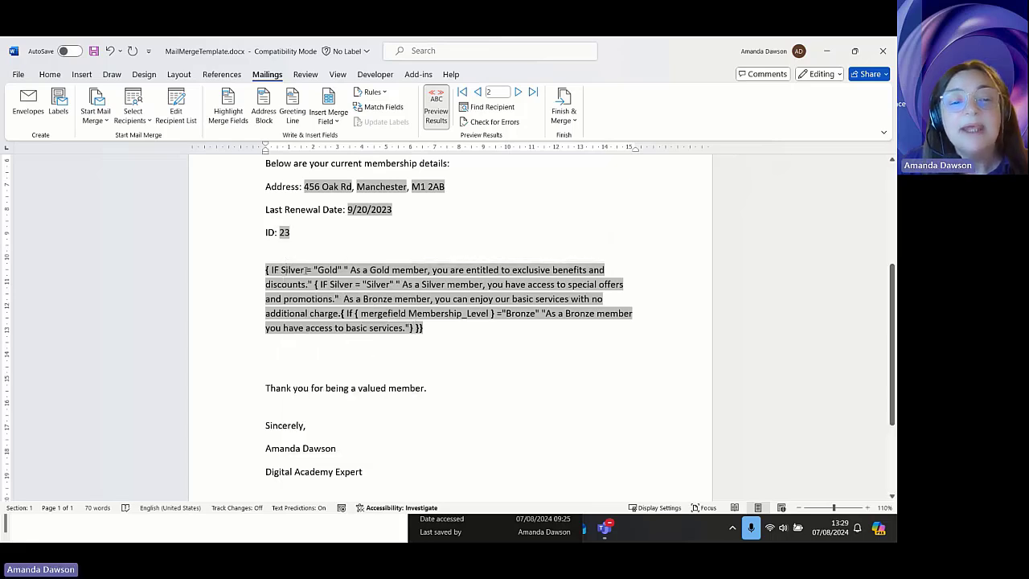
pyautogui.moveTo(305, 271); pyautogui.dragTo(280, 270)
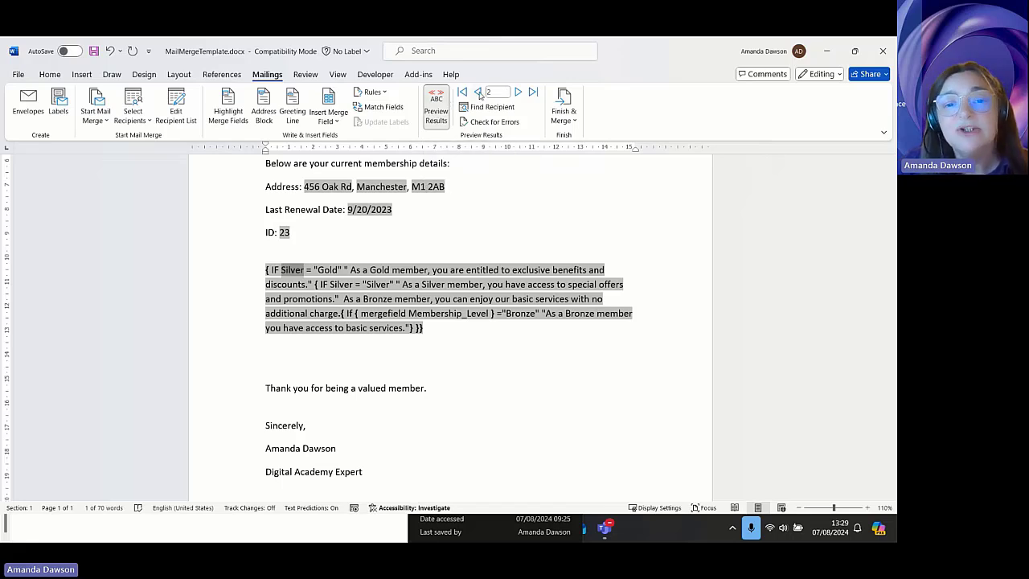
# - Preview the first record, return to record 2 and turn off the results preview
pyautogui.click(477, 92)
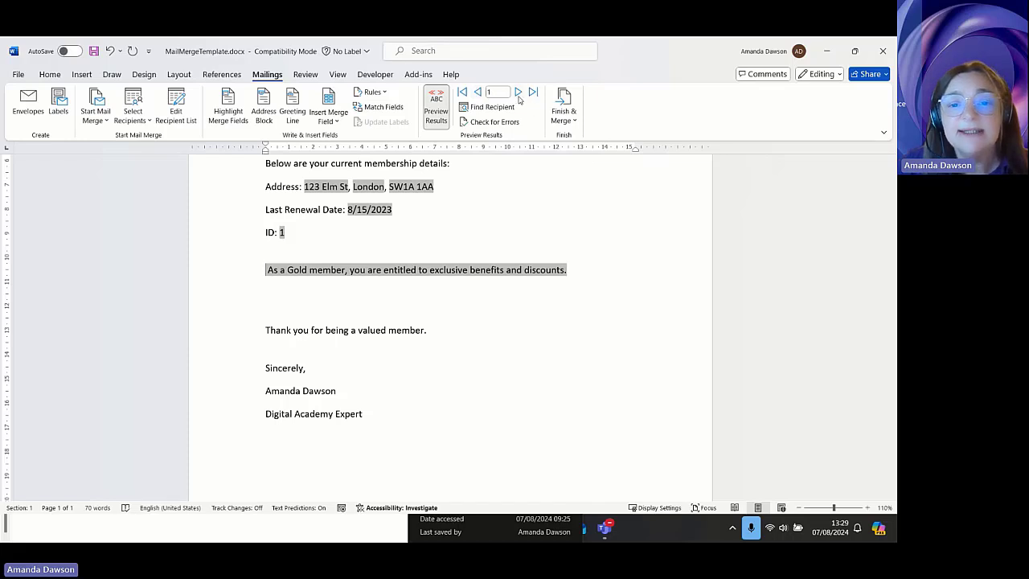
pyautogui.click(518, 92)
pyautogui.click(438, 110)
# - Show the membership sentence's field codes with the preview off, including the Membership_Level merge field and the nested IF fields
pyautogui.rightClick(332, 270)
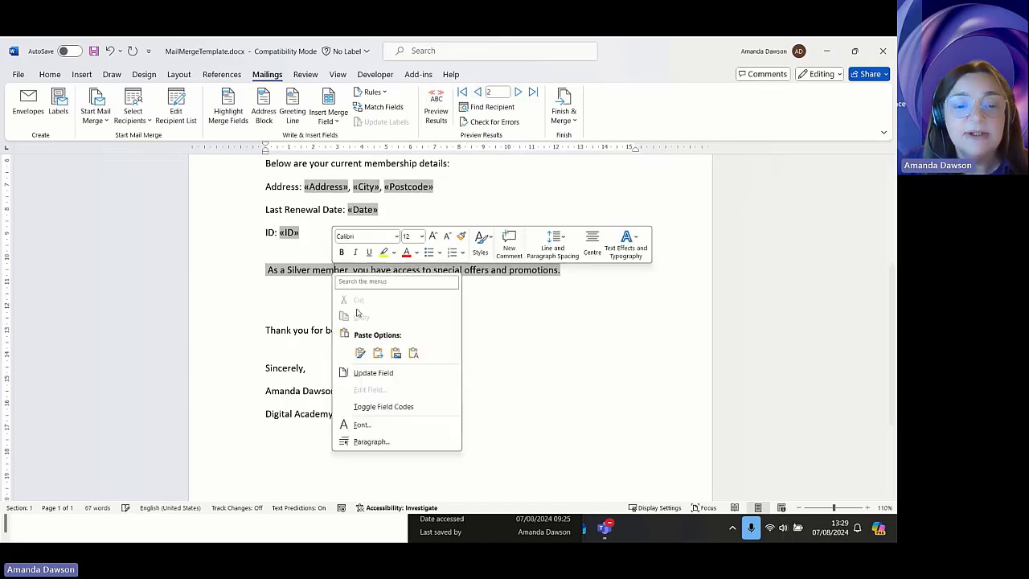
pyautogui.click(384, 407)
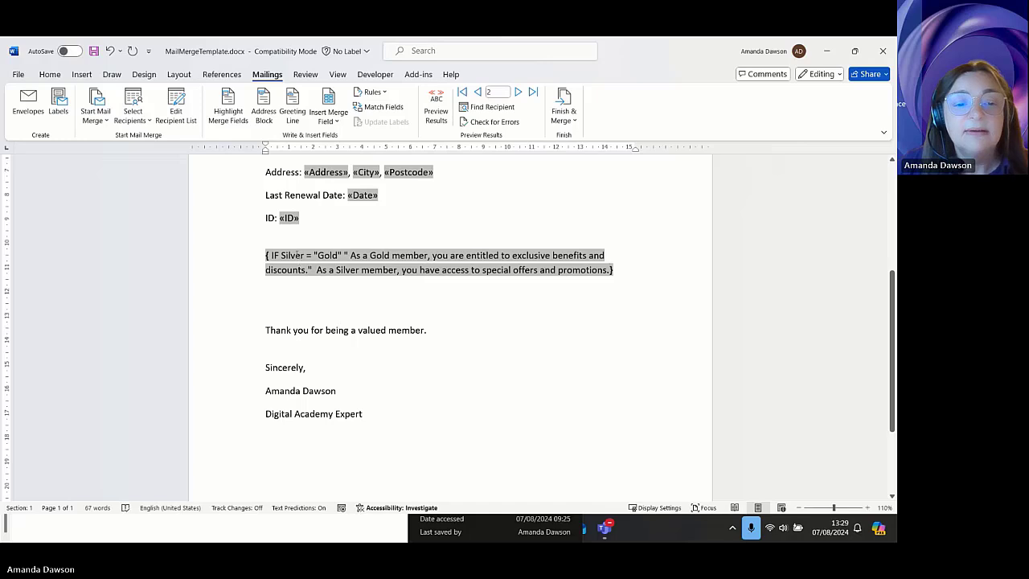
pyautogui.rightClick(297, 254)
pyautogui.click(354, 392)
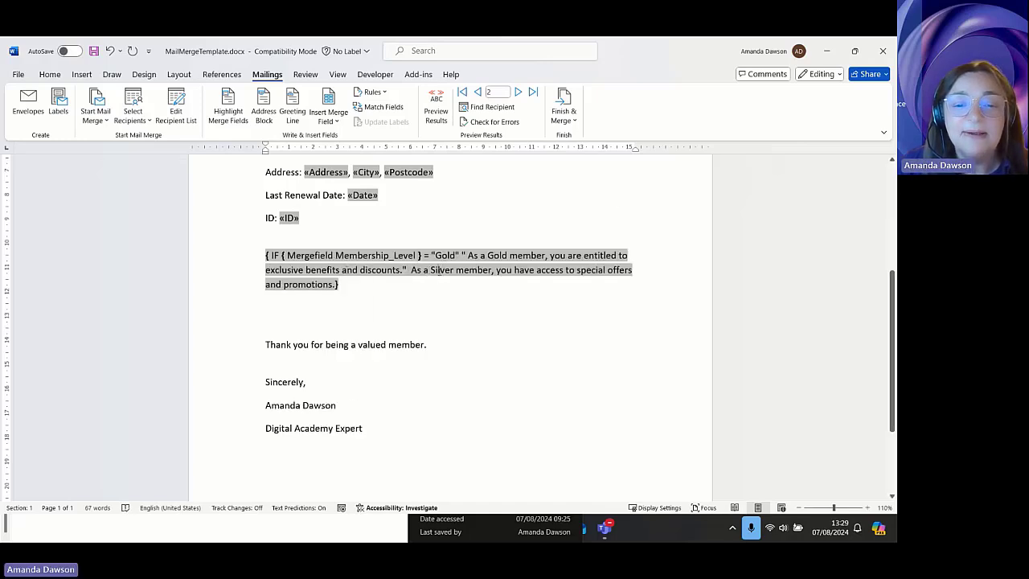
pyautogui.rightClick(439, 270)
pyautogui.click(482, 407)
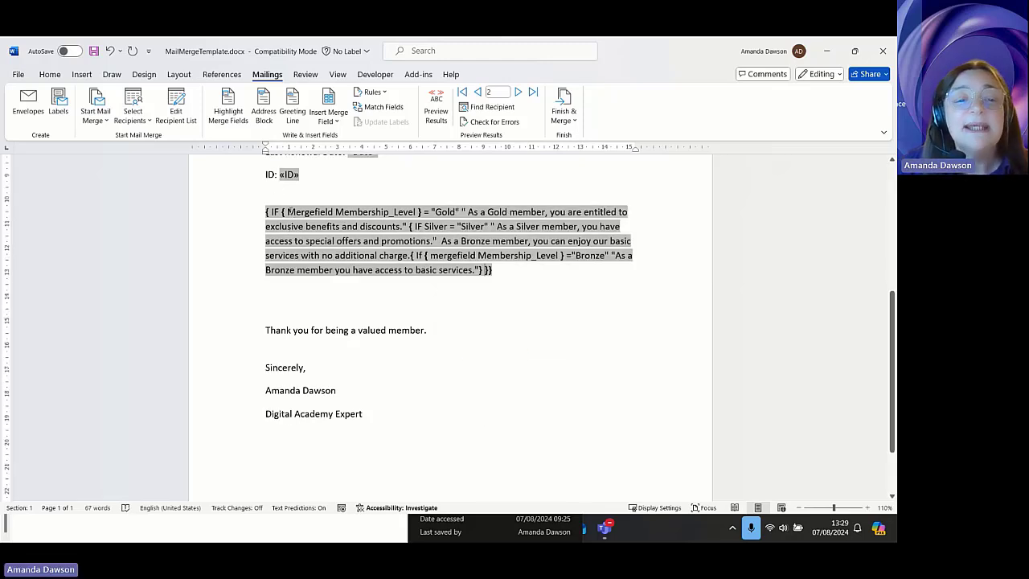
# - Examine the outer IF field part by part: the Membership_Level merge field, the comparison with "Gold" and the Gold member text
pyautogui.moveTo(288, 213); pyautogui.dragTo(418, 212)
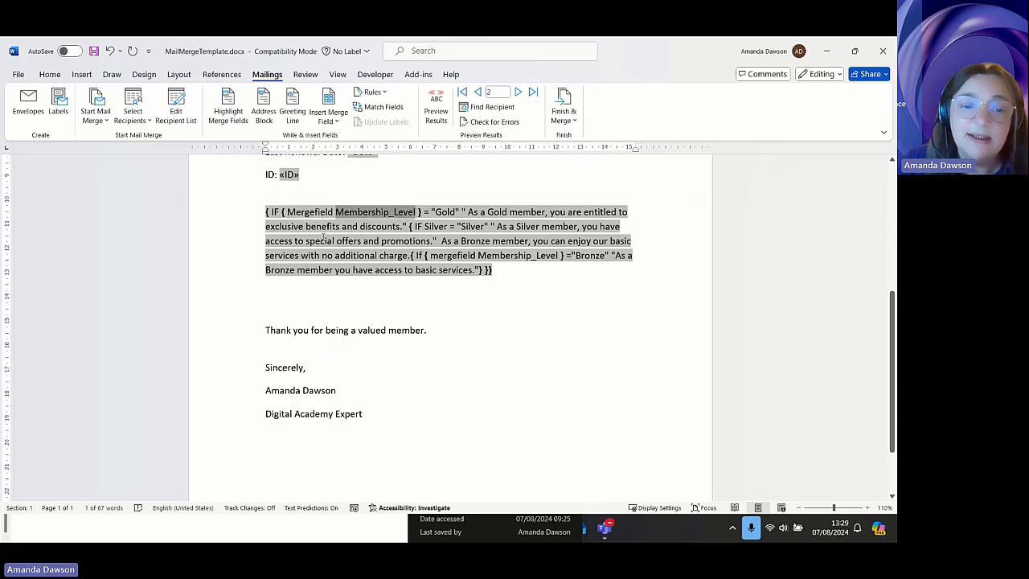
pyautogui.click(279, 212)
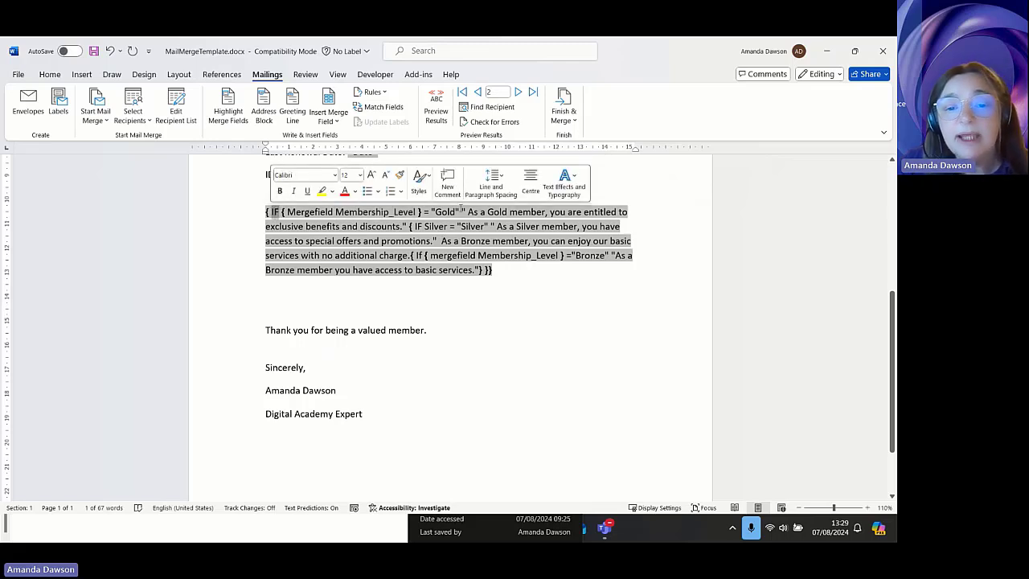
pyautogui.moveTo(458, 212); pyautogui.dragTo(423, 212)
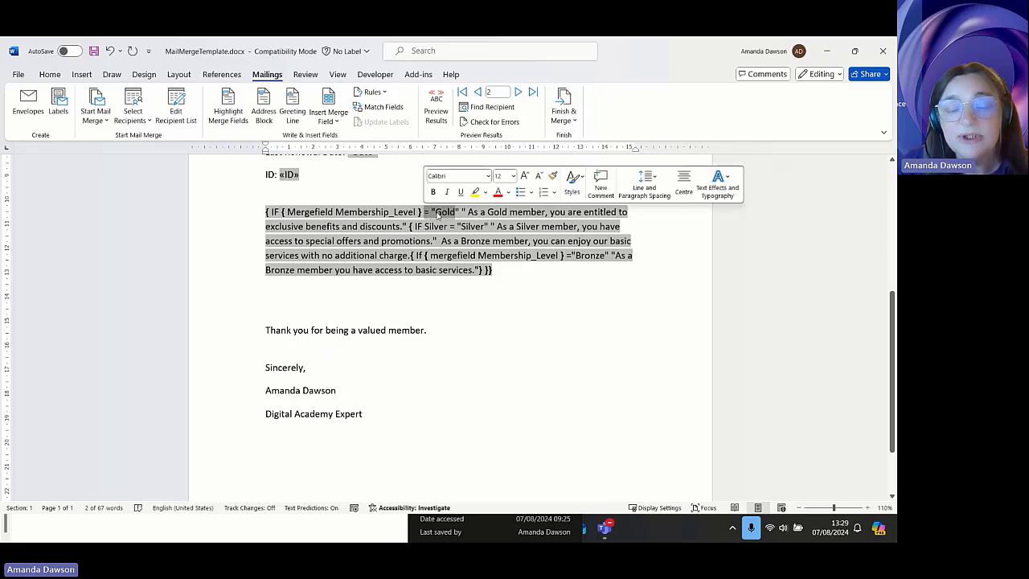
pyautogui.moveTo(466, 212); pyautogui.dragTo(409, 227)
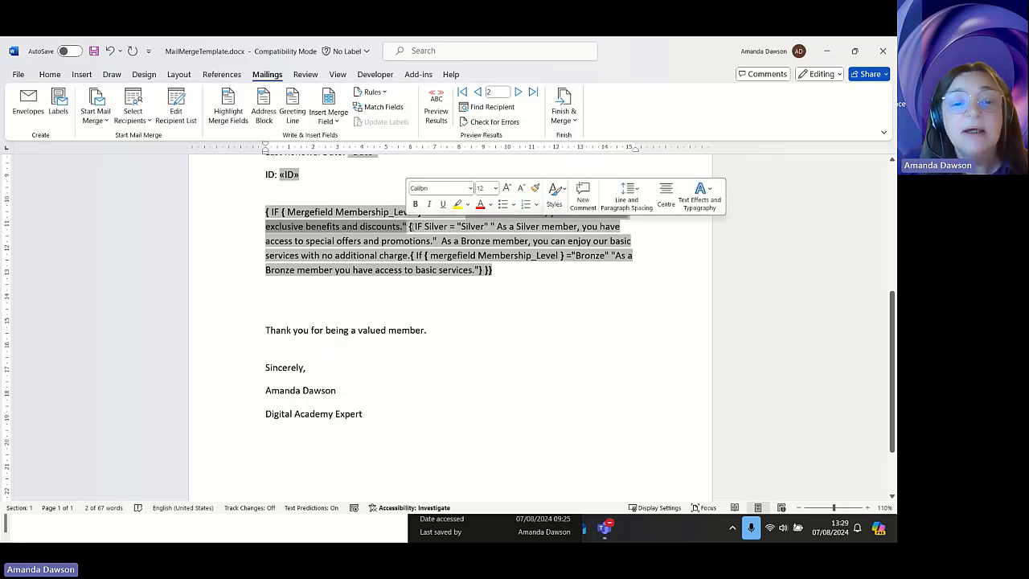
# - Examine the nested IF fields that supply the Silver and Bronze texts when the Gold condition is false
pyautogui.click(409, 227)
pyautogui.moveTo(409, 228); pyautogui.dragTo(488, 279)
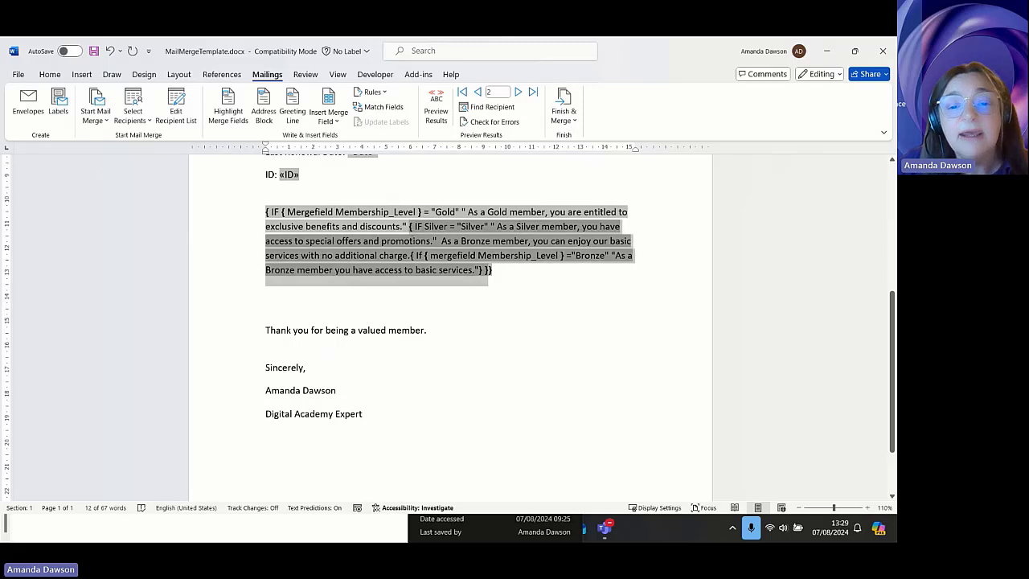
pyautogui.click(441, 242)
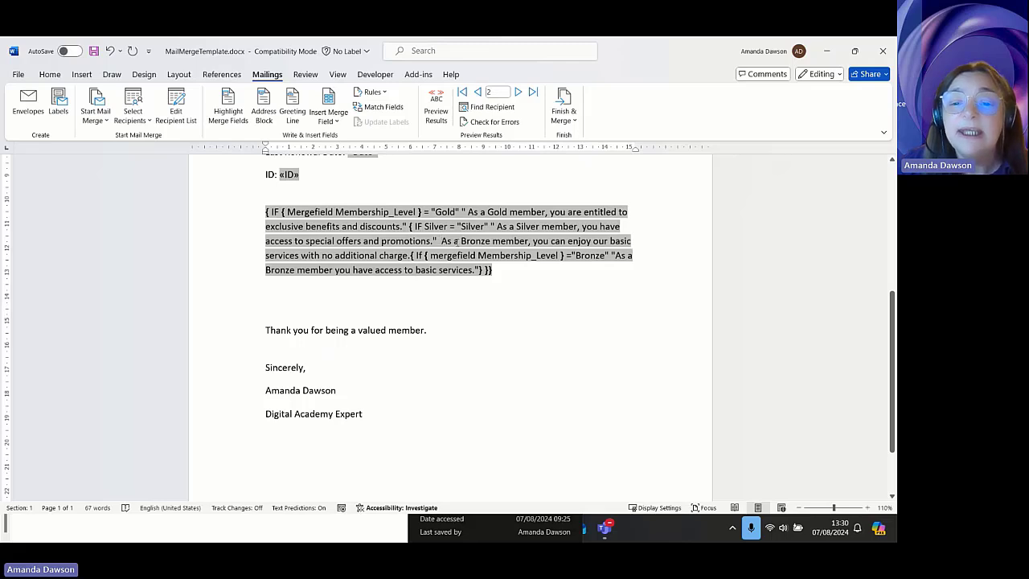
pyautogui.click(586, 255)
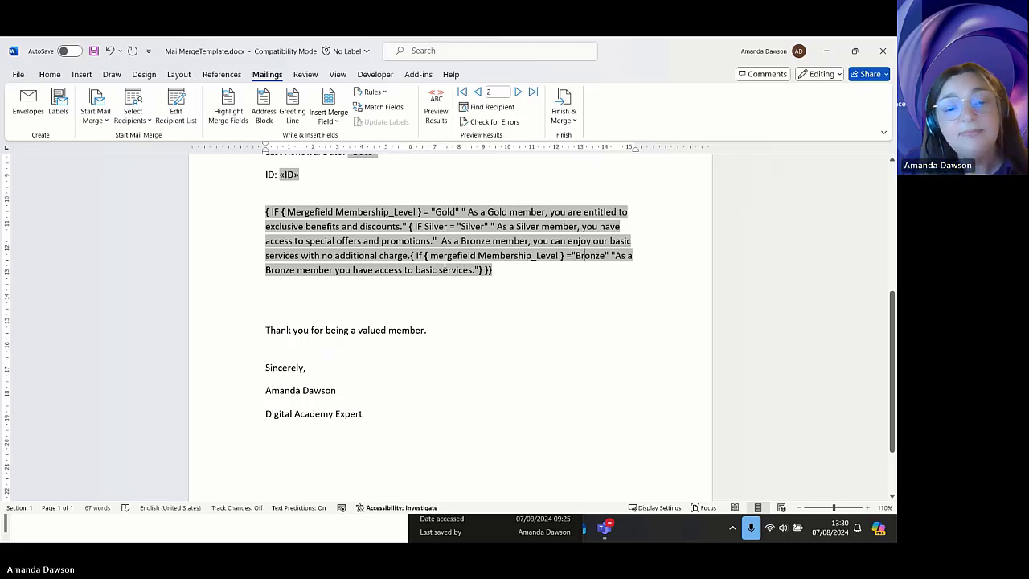
# - Toggle the field codes of the merge field, the nested IF and the outer IF so the membership sentence shows its result text
pyautogui.rightClick(306, 211)
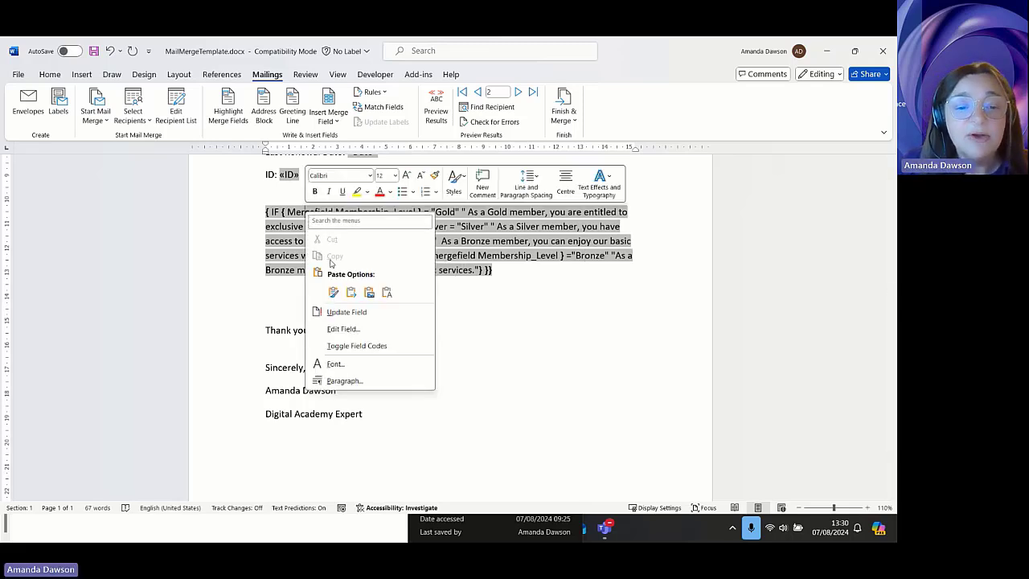
pyautogui.click(391, 346)
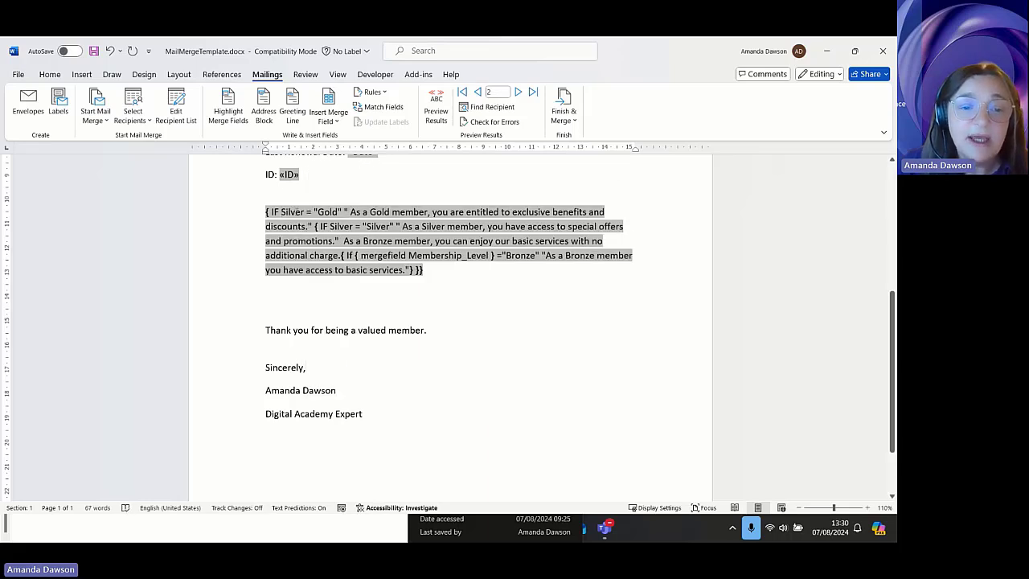
pyautogui.rightClick(295, 211)
pyautogui.click(374, 347)
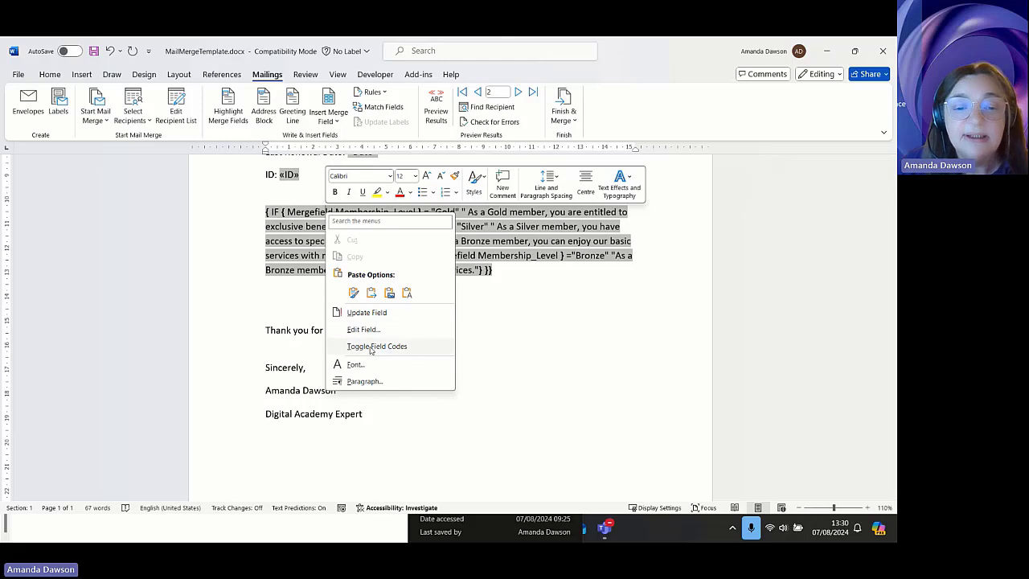
pyautogui.click(370, 346)
pyautogui.rightClick(431, 219)
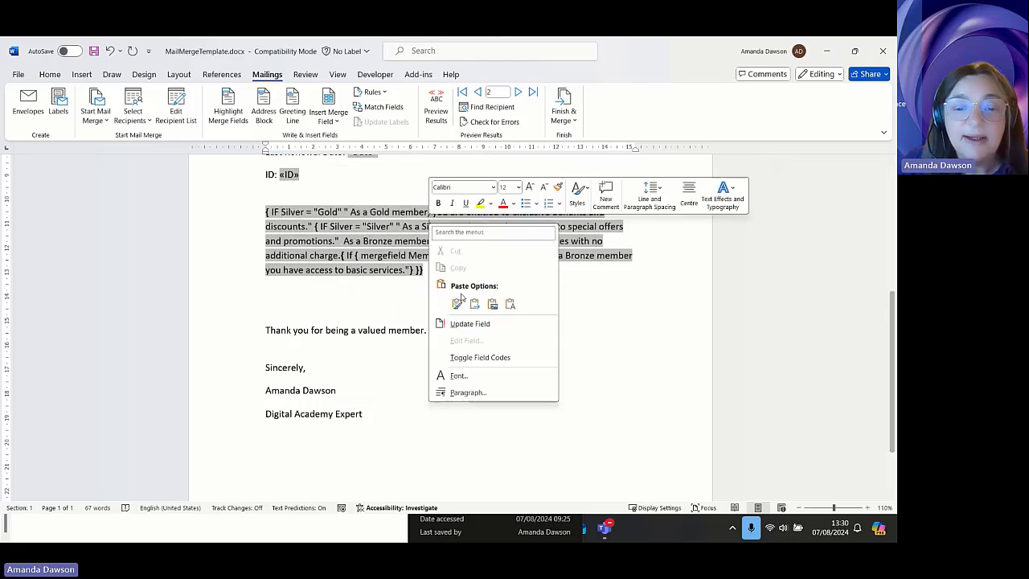
pyautogui.click(480, 357)
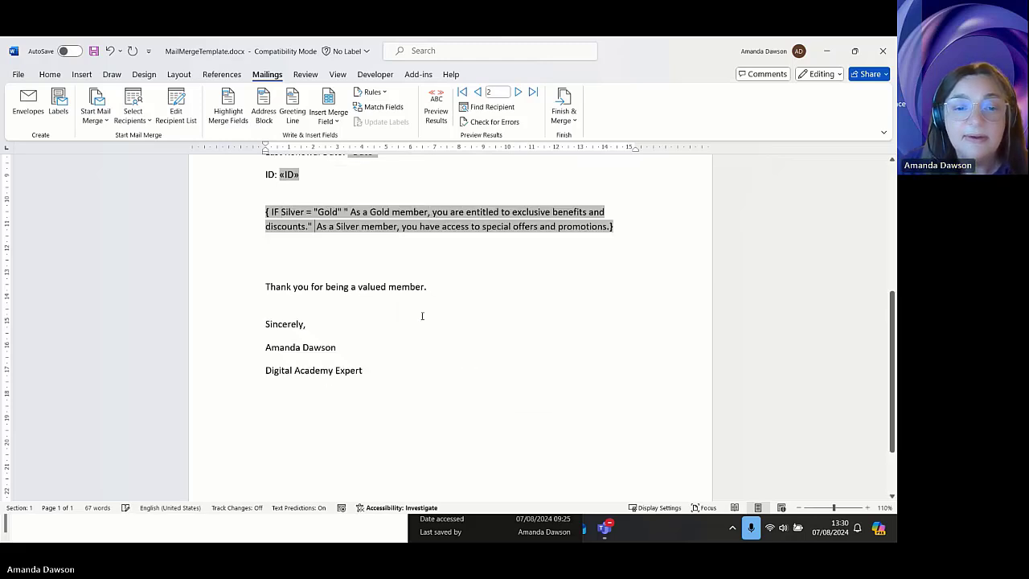
pyautogui.rightClick(329, 212)
pyautogui.click(397, 346)
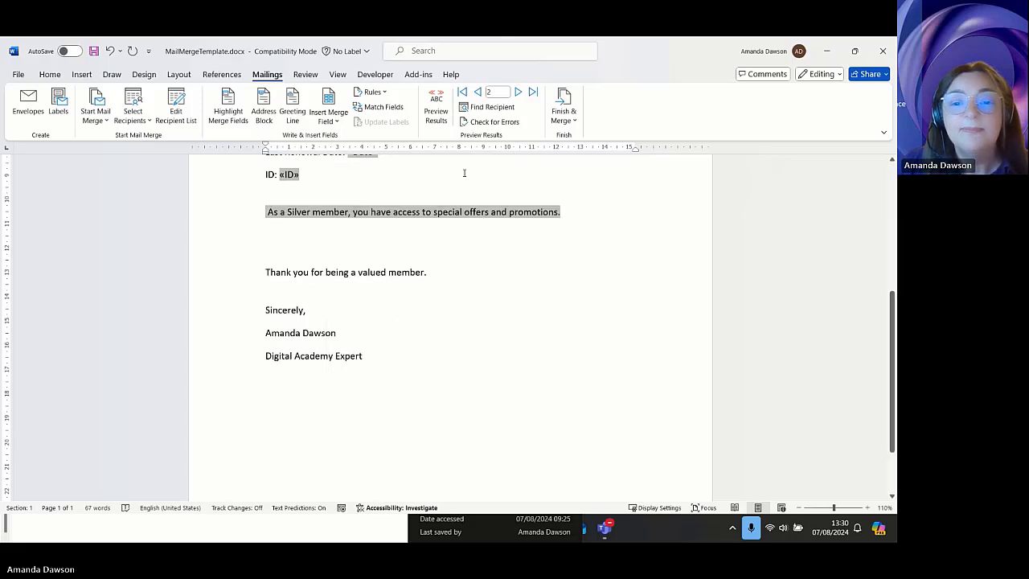
pyautogui.click(310, 251)
# - Turn on the results preview, check the membership sentence in records 1 to 4 and return to record 3
pyautogui.scroll(5, 345, 261)
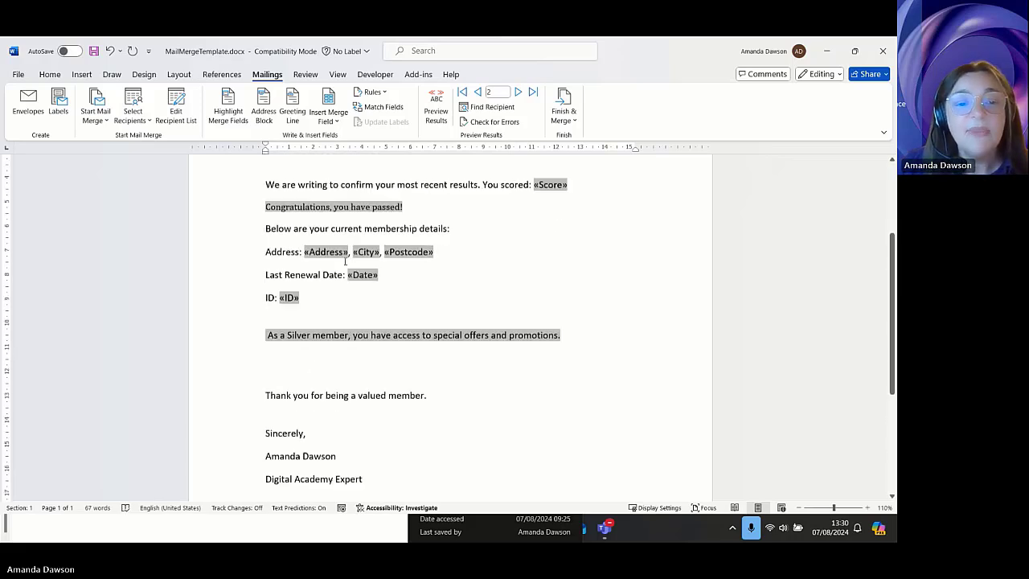
pyautogui.click(436, 108)
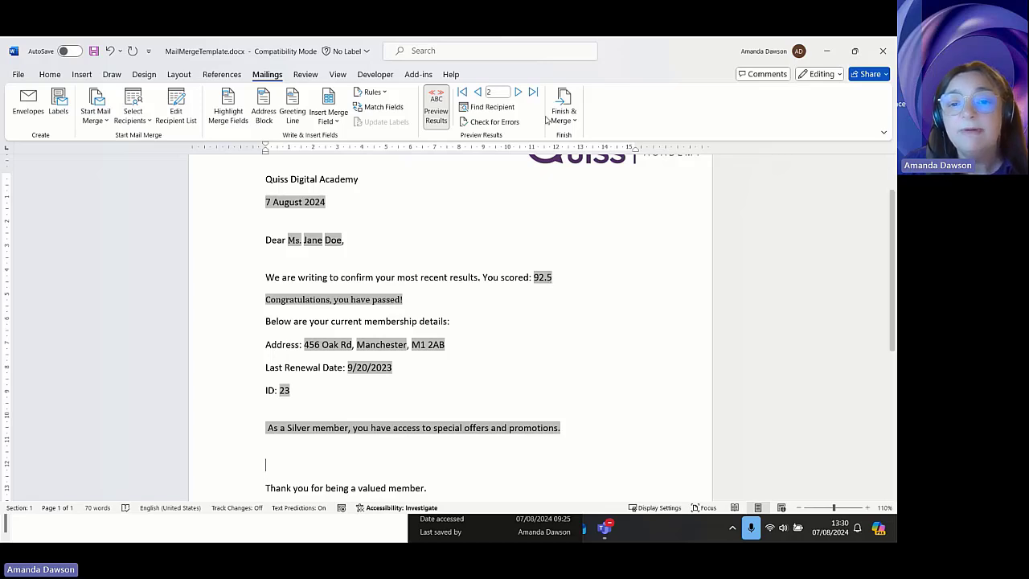
pyautogui.click(478, 92)
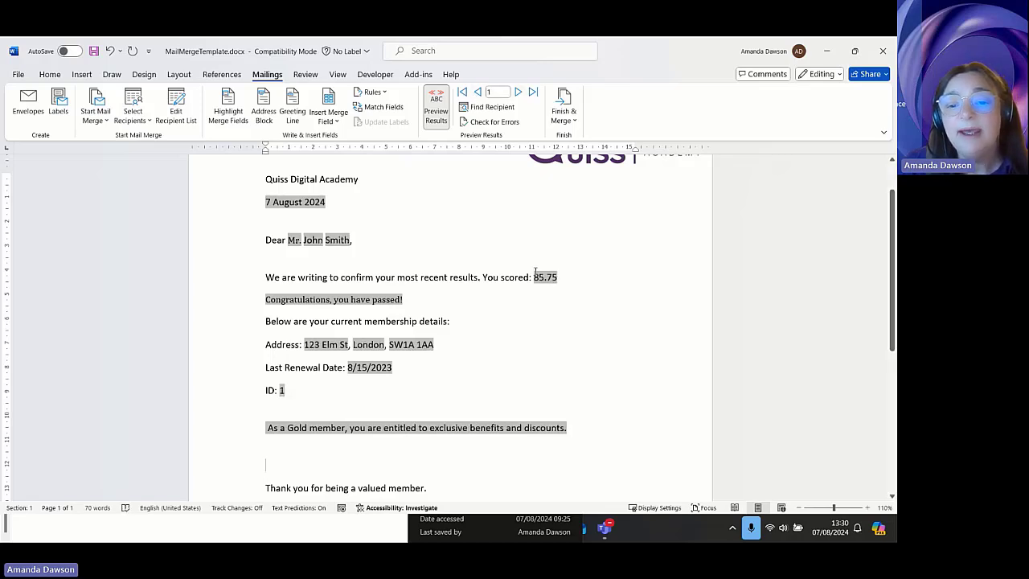
pyautogui.click(519, 93)
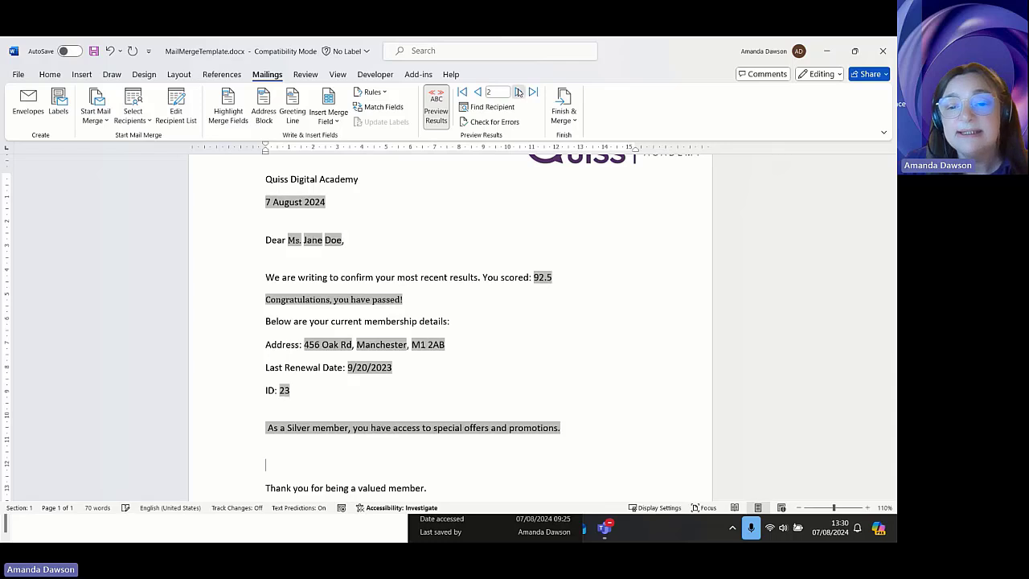
pyautogui.click(519, 92)
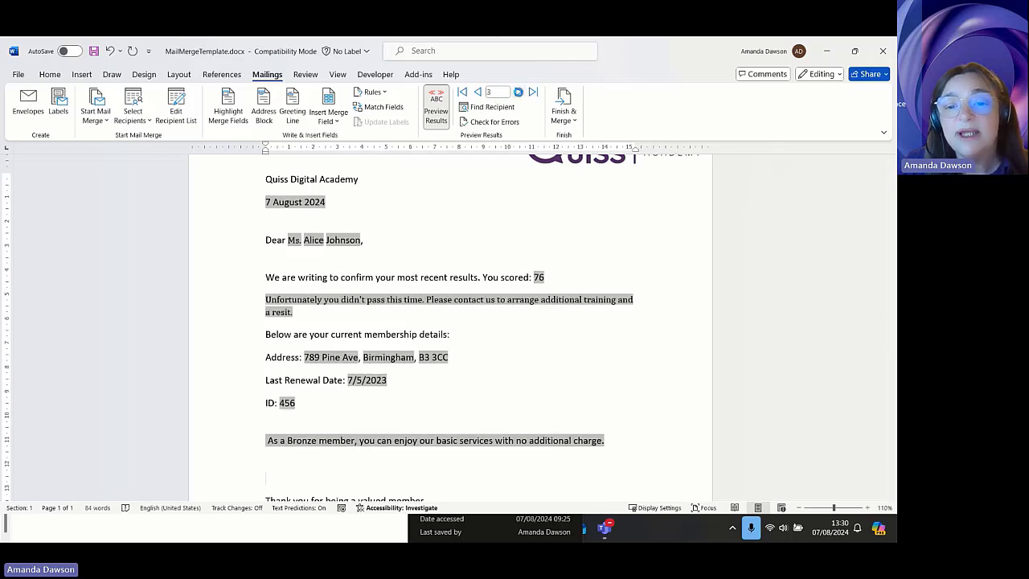
pyautogui.click(519, 92)
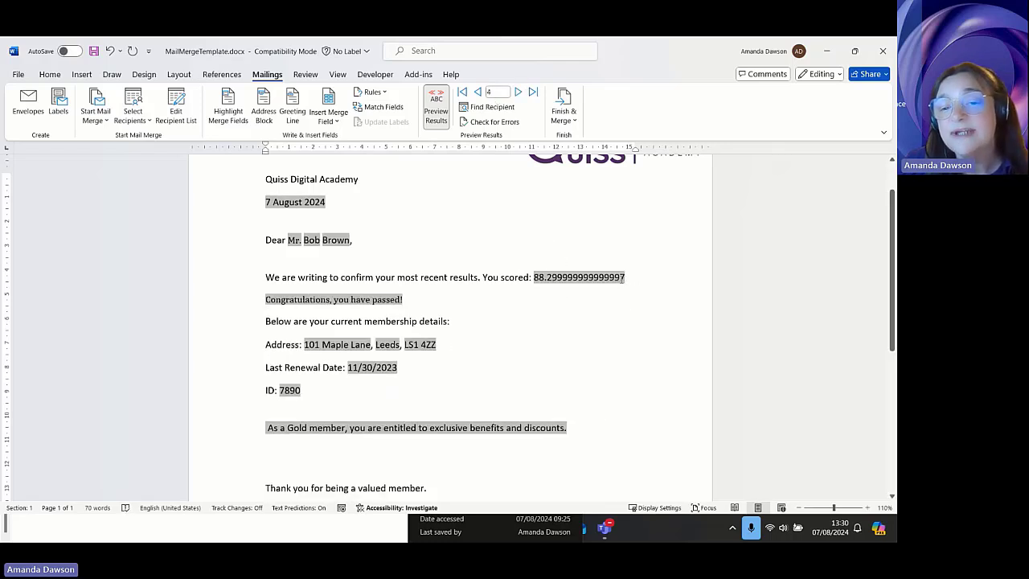
pyautogui.click(476, 93)
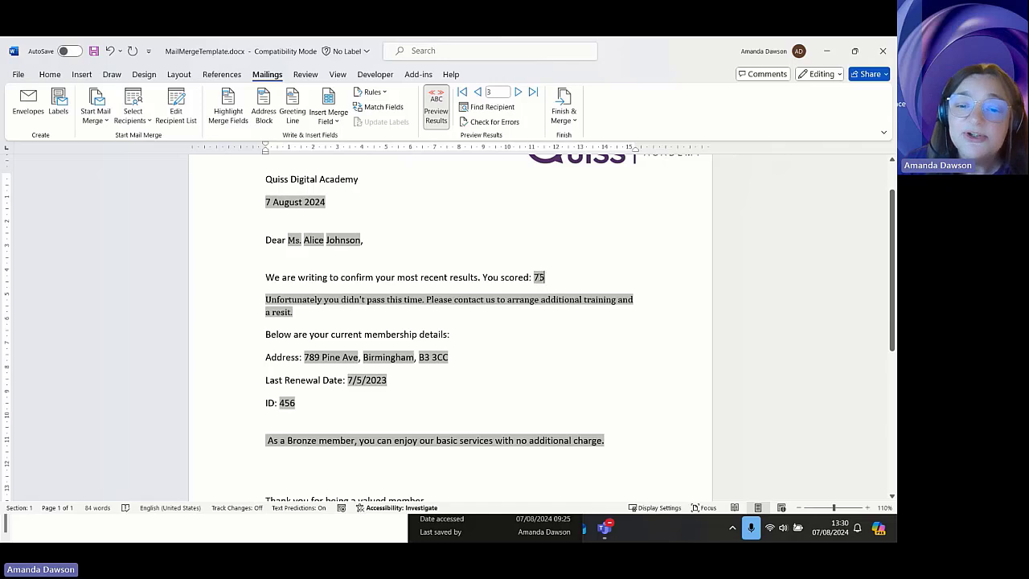
# - Show the field codes of the score in the results sentence and of the date above the greeting
pyautogui.rightClick(538, 277)
pyautogui.click(599, 411)
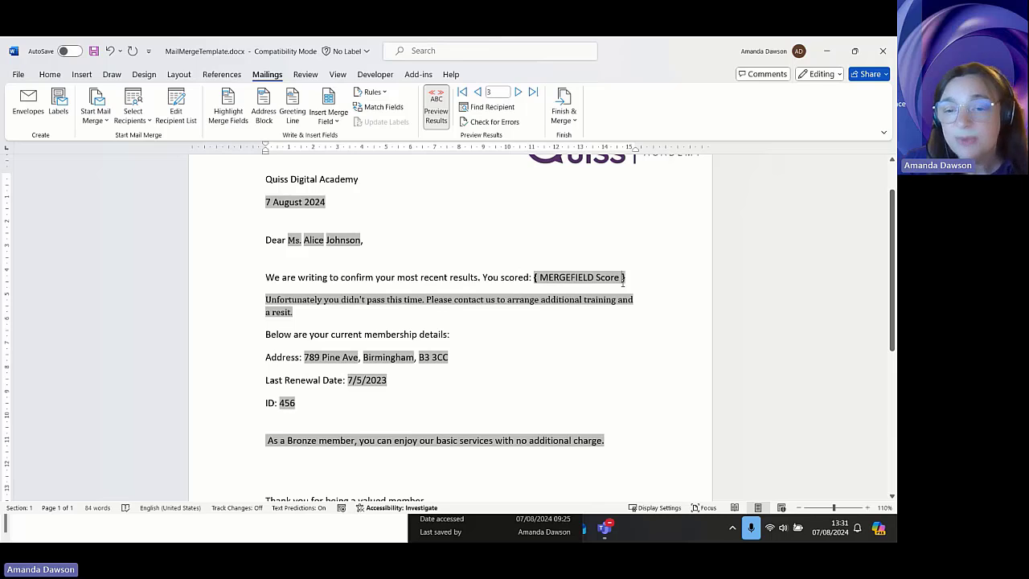
pyautogui.rightClick(295, 201)
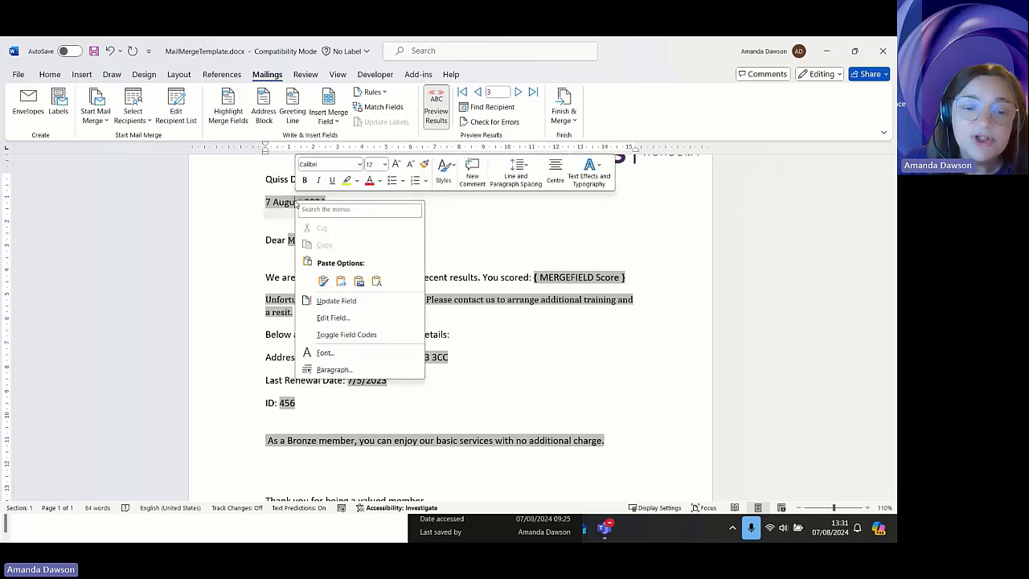
pyautogui.click(364, 338)
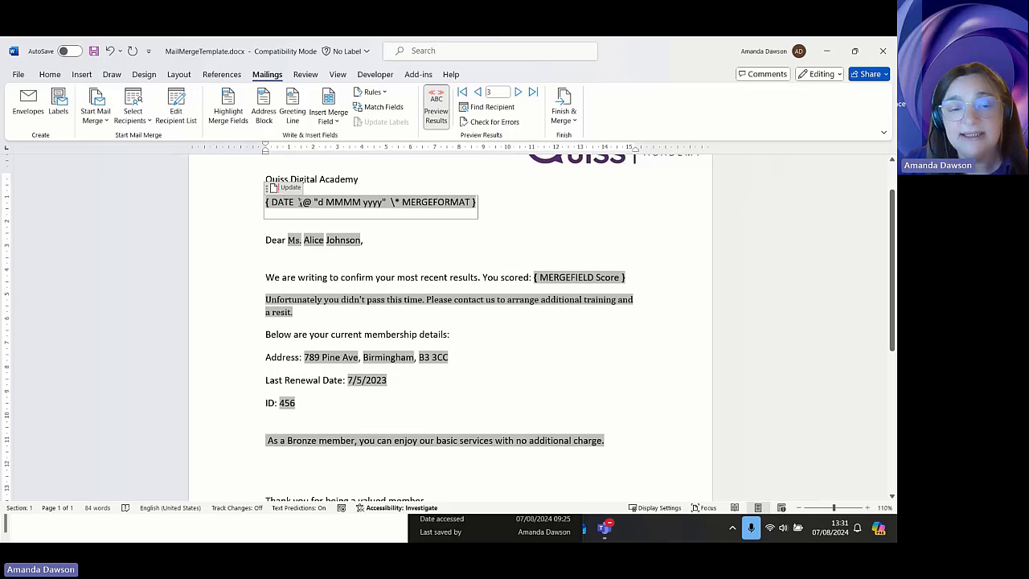
# - Examine the \@ switch and the "d MMMM yyyy" format in the DATE field code, including its month part
pyautogui.moveTo(299, 202); pyautogui.dragTo(312, 202)
pyautogui.click(301, 209)
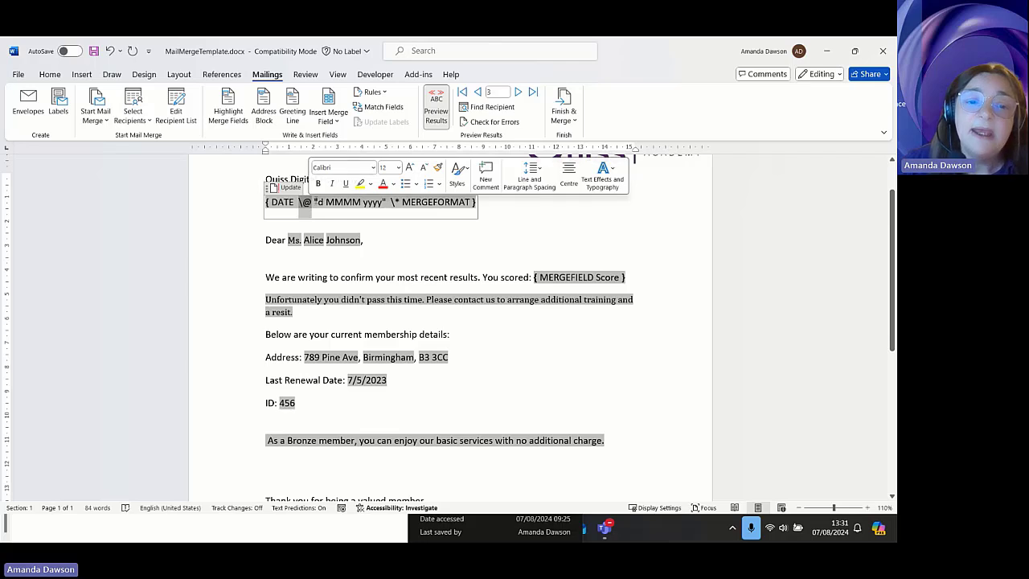
pyautogui.moveTo(314, 202); pyautogui.dragTo(386, 203)
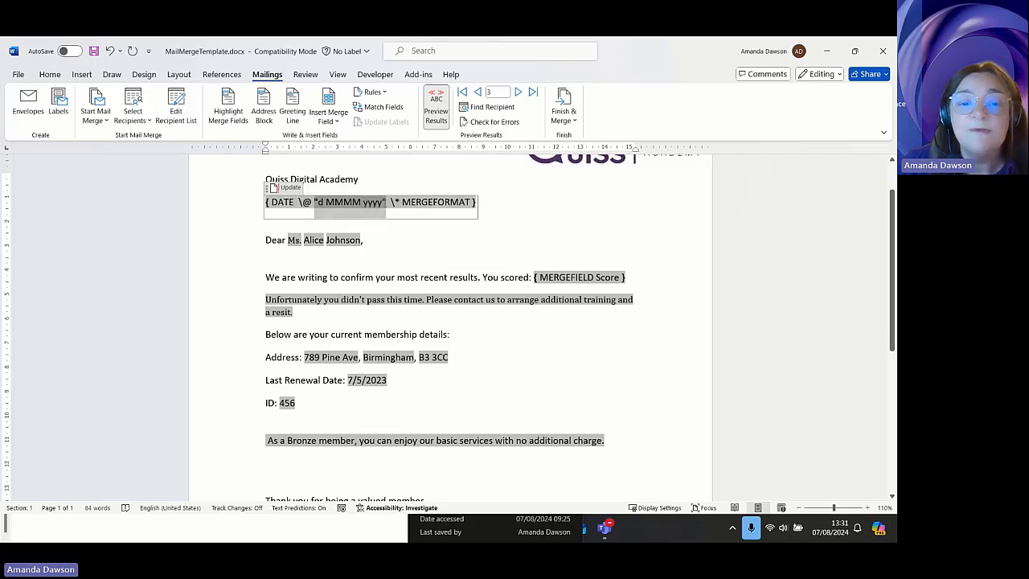
pyautogui.click(325, 207)
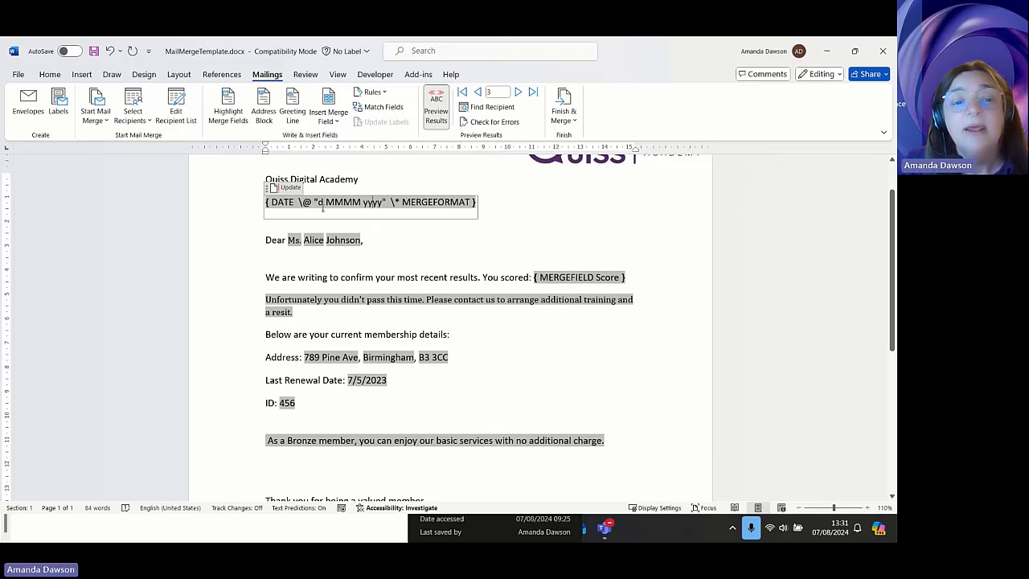
pyautogui.moveTo(325, 202); pyautogui.dragTo(362, 201)
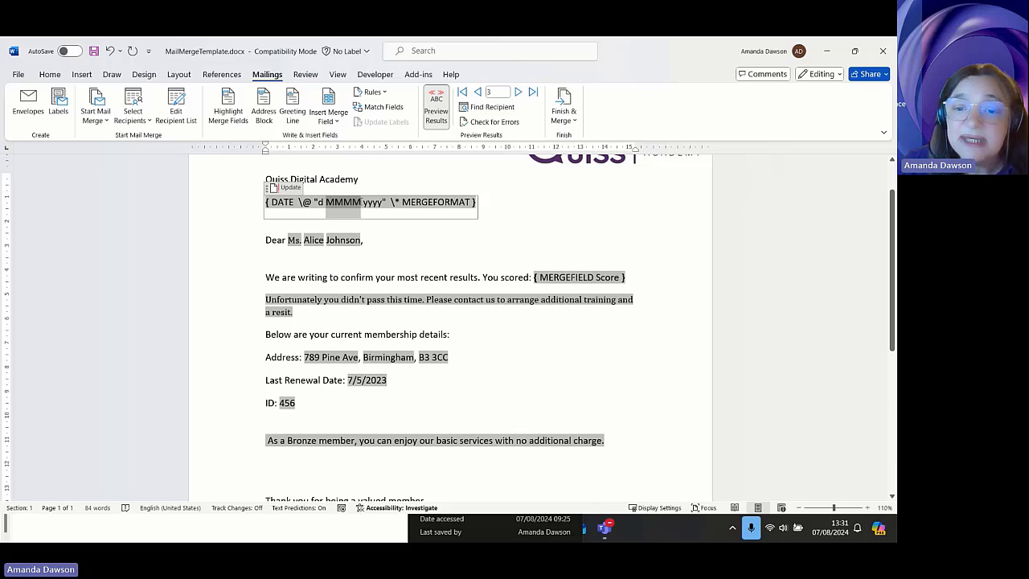
pyautogui.moveTo(362, 202); pyautogui.dragTo(361, 203)
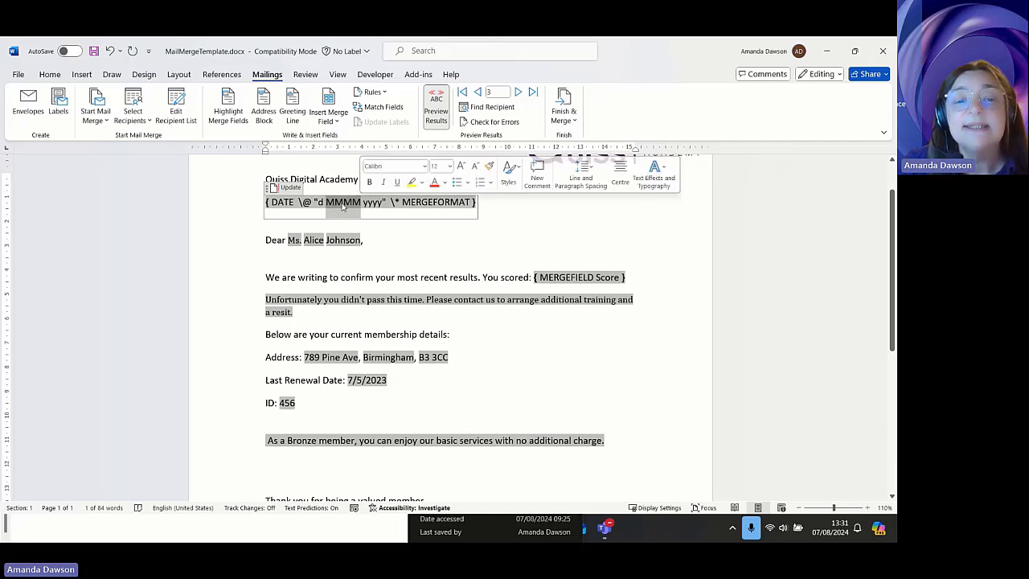
pyautogui.click(338, 205)
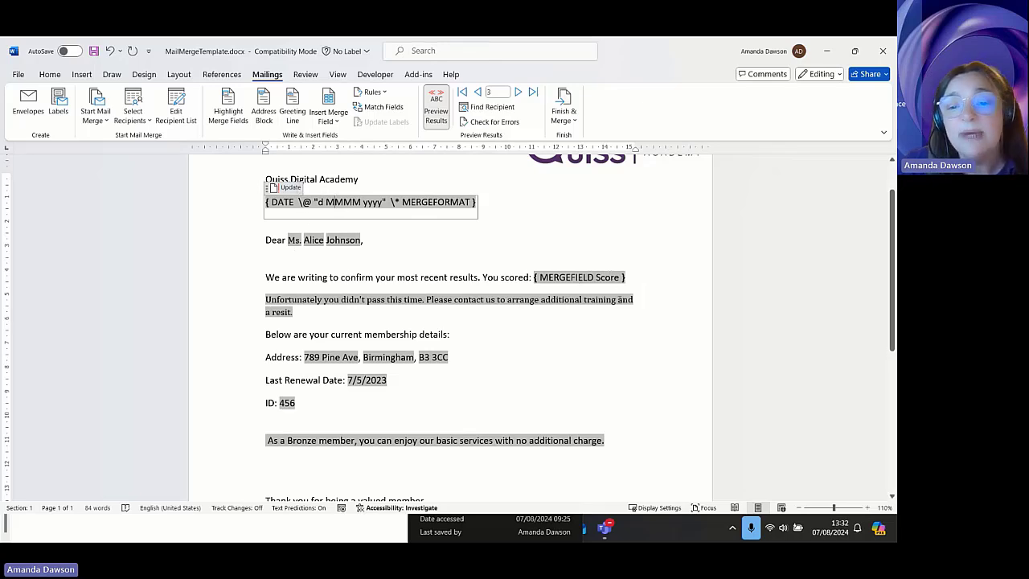
# - Add the numeric format switch \# "0.0" after Score in the score's merge field code
pyautogui.click(622, 277)
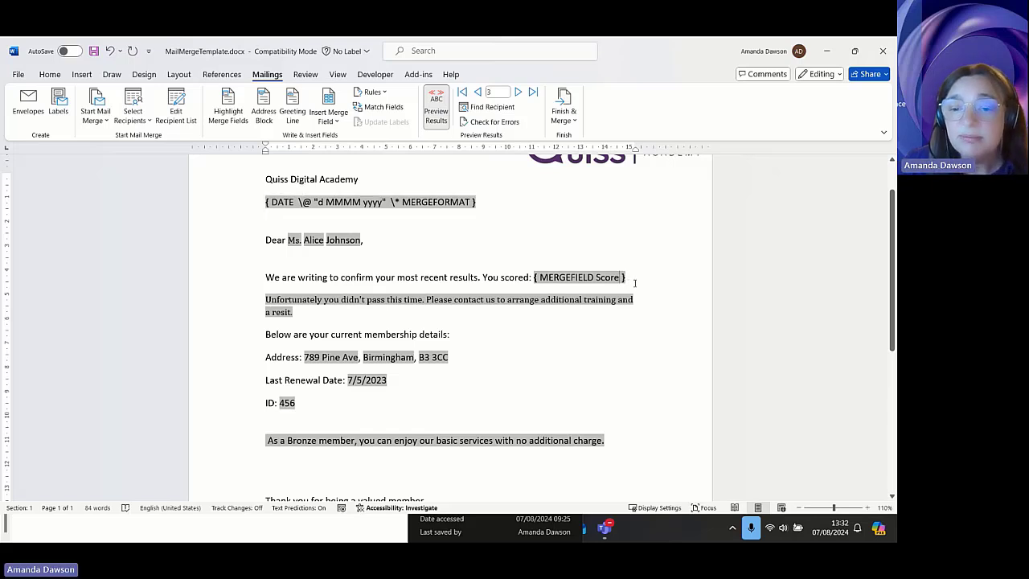
pyautogui.write('\\')
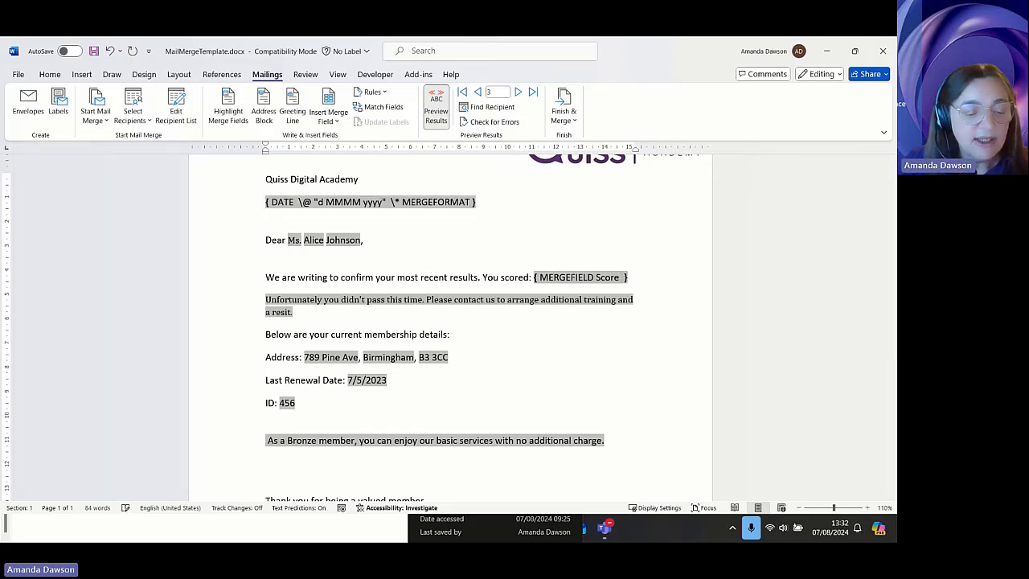
pyautogui.write('#')
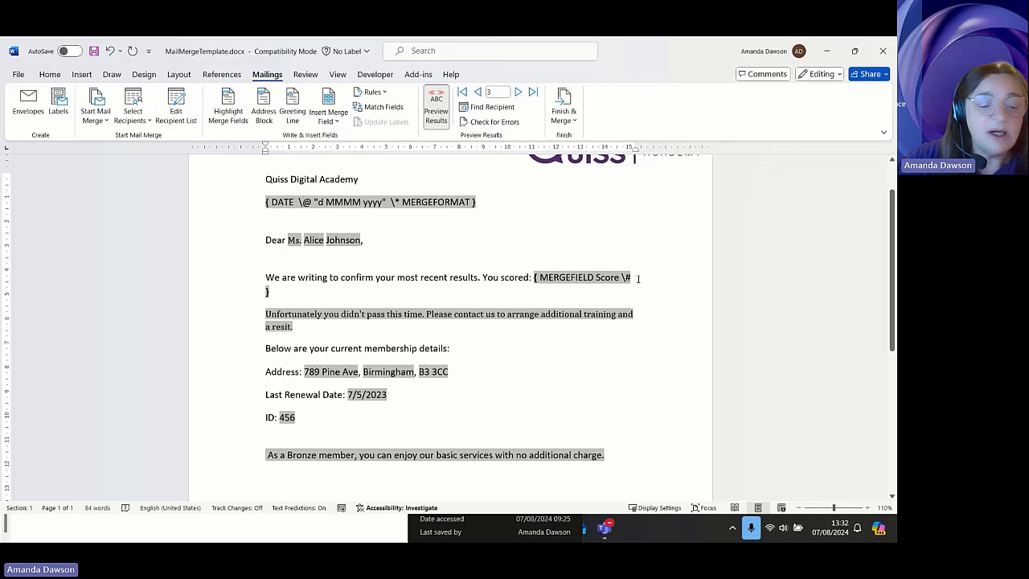
pyautogui.write('"0"')
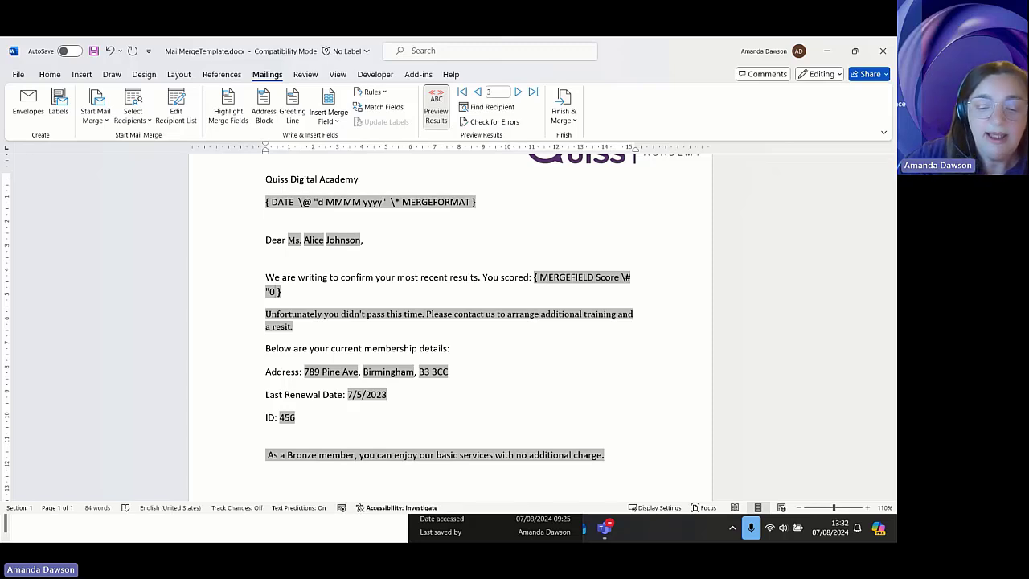
pyautogui.write('.0')
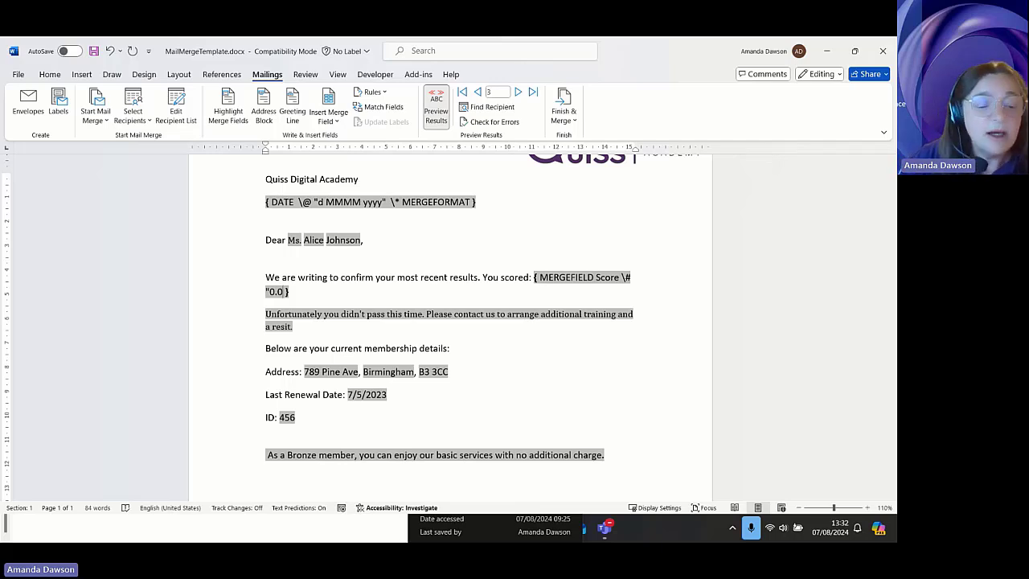
pyautogui.write('"')
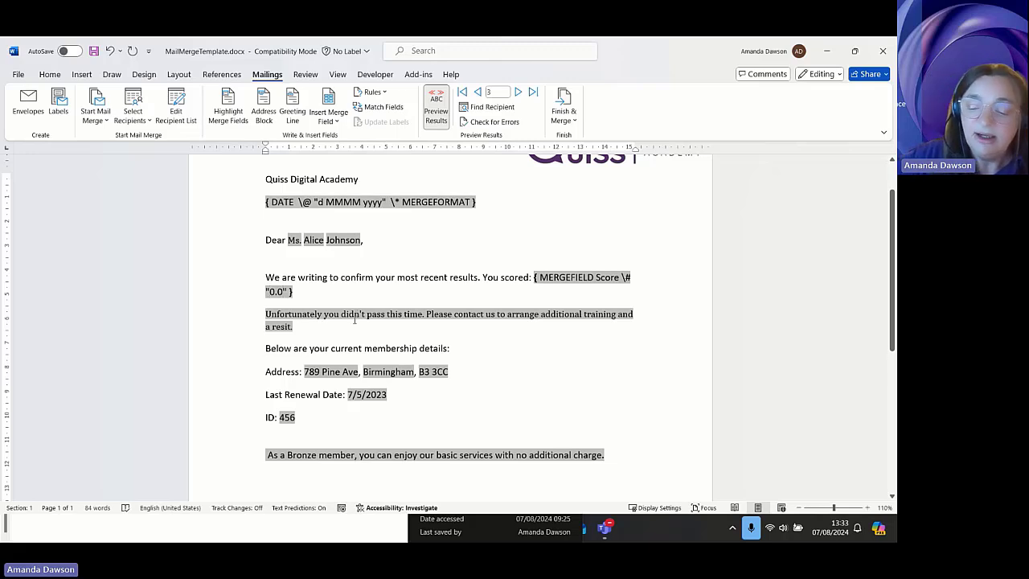
# - Try the thousands separator pattern #,## before 0.0 in the score's number format and remove it again
pyautogui.write('#')
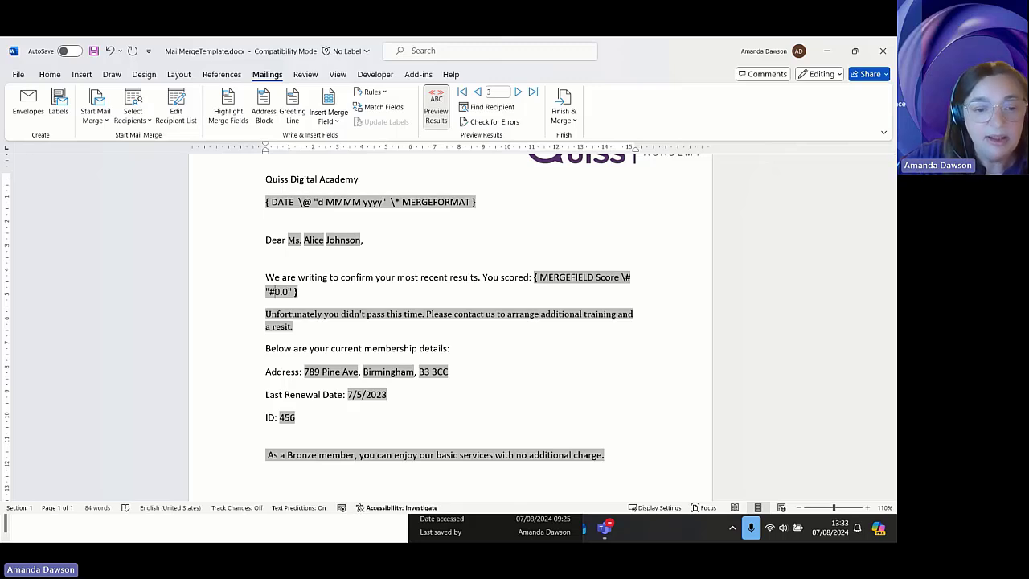
pyautogui.write(',##')
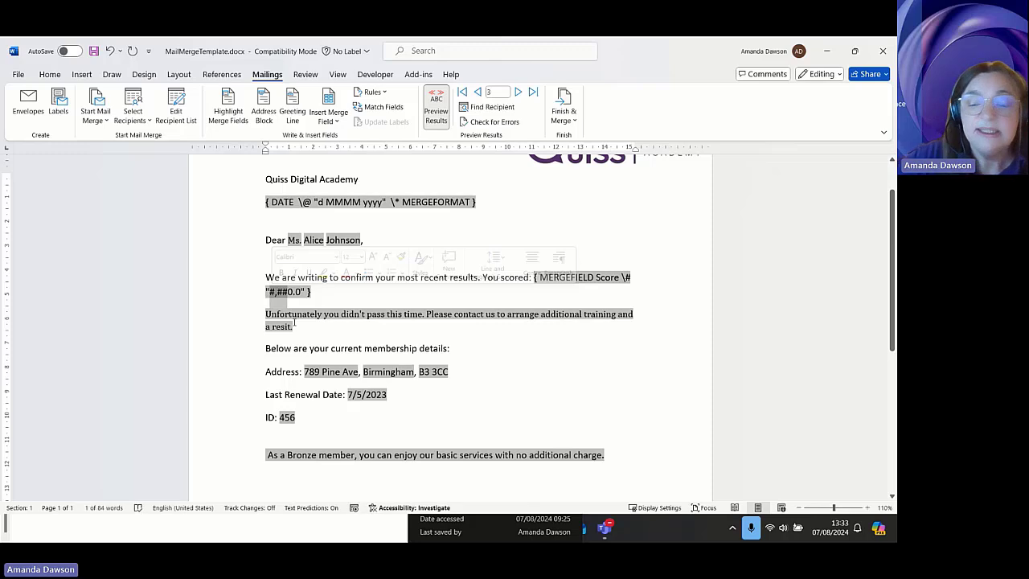
pyautogui.press('BackSpace')
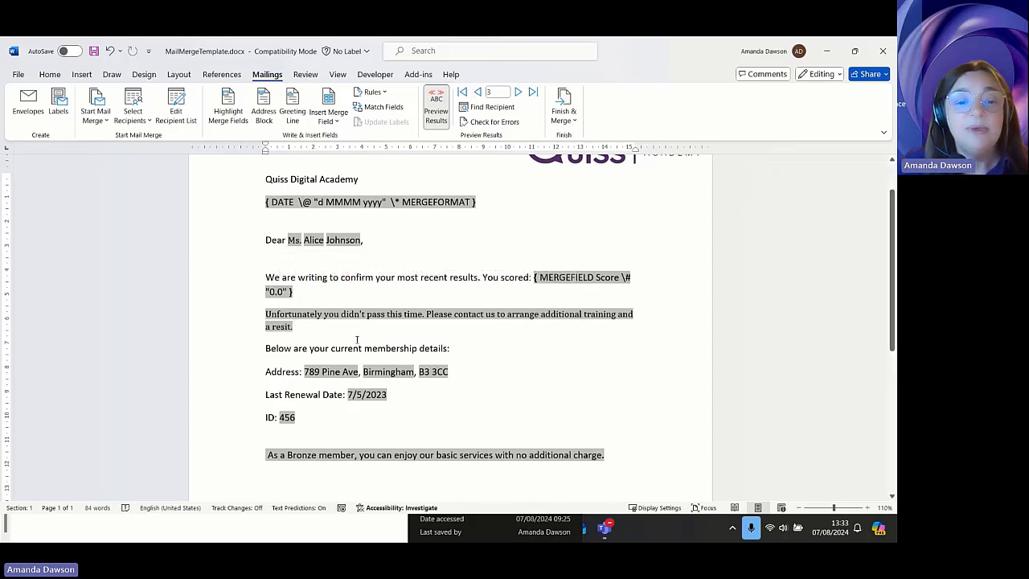
# - Switch the score's merge field back to its result and check the score format in records 1 to 4
pyautogui.rightClick(559, 274)
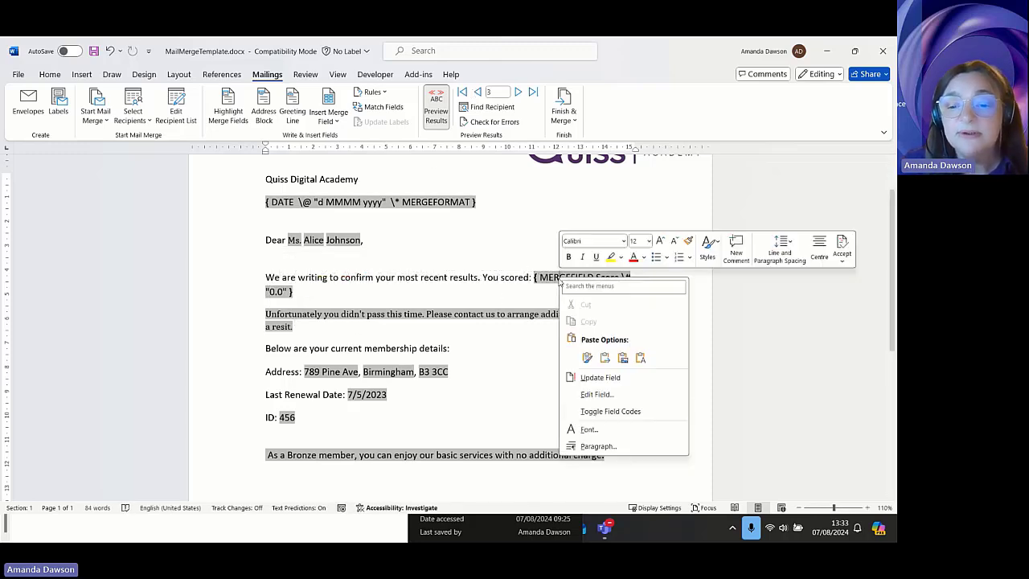
pyautogui.click(627, 410)
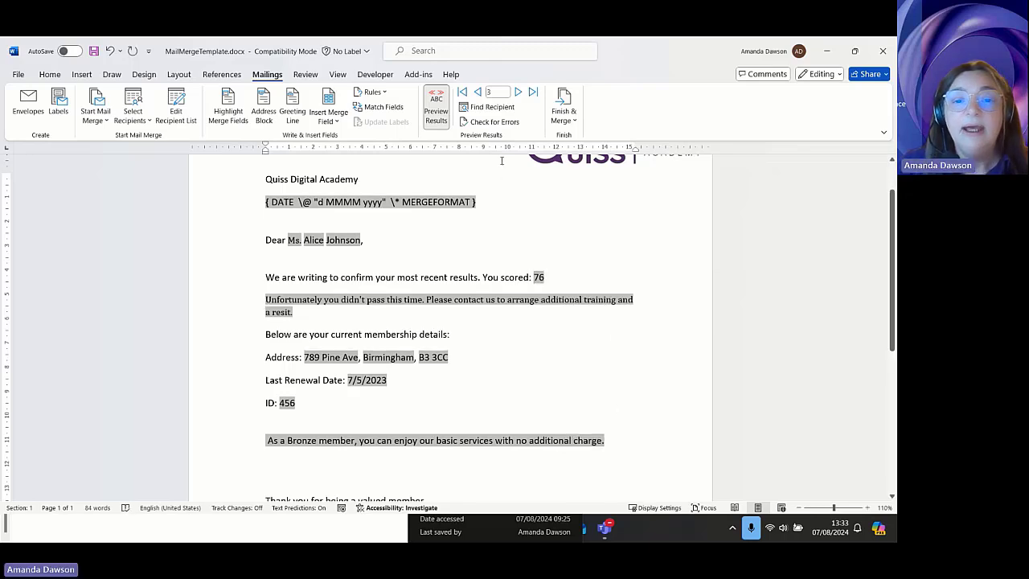
pyautogui.click(477, 92)
pyautogui.click(478, 93)
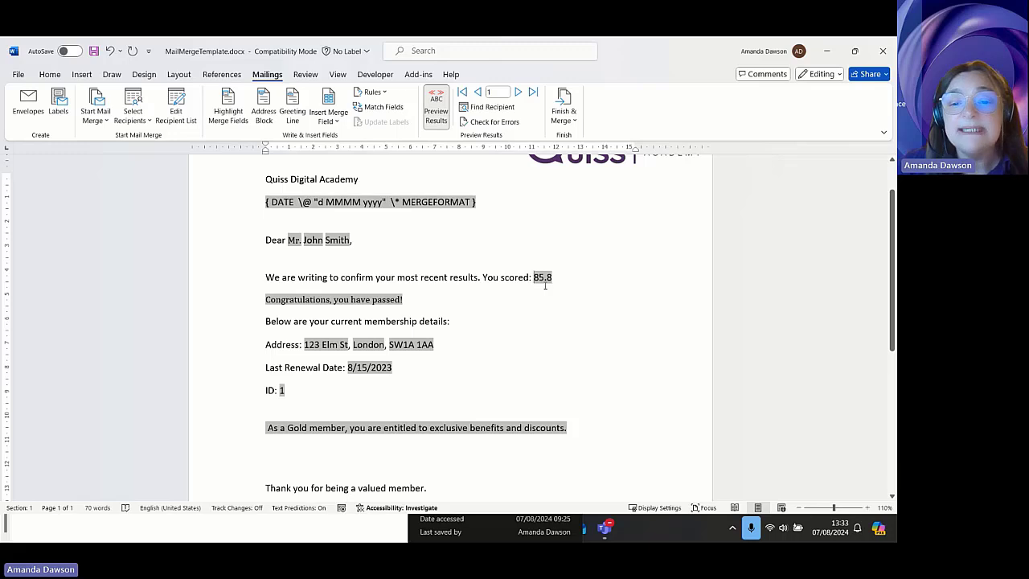
pyautogui.click(517, 92)
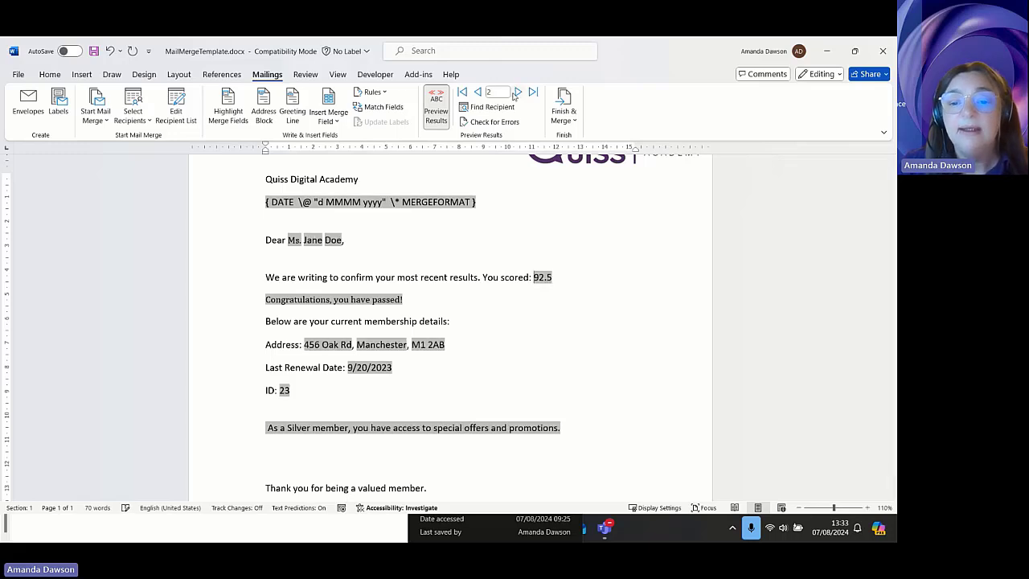
pyautogui.click(517, 92)
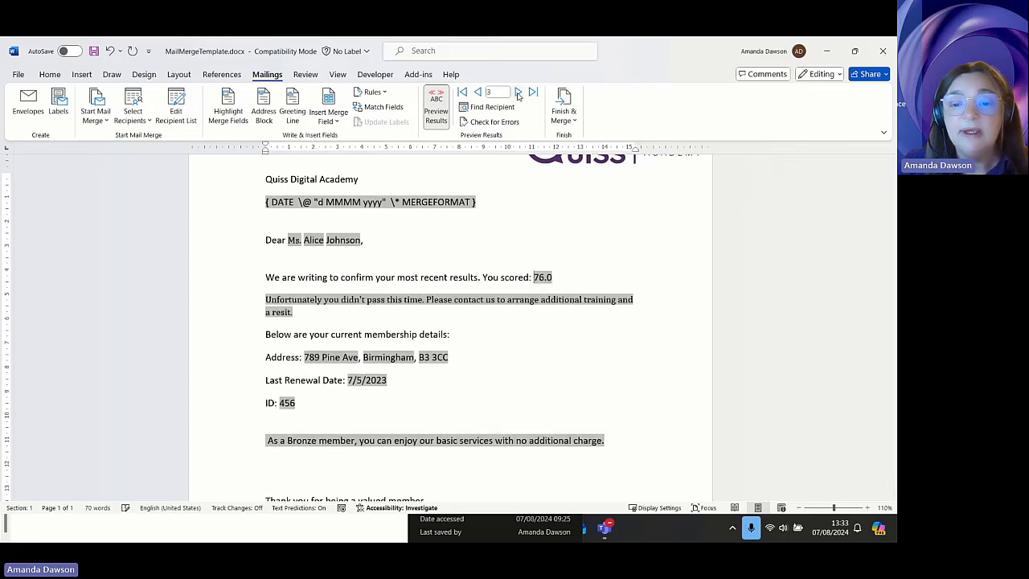
pyautogui.click(518, 94)
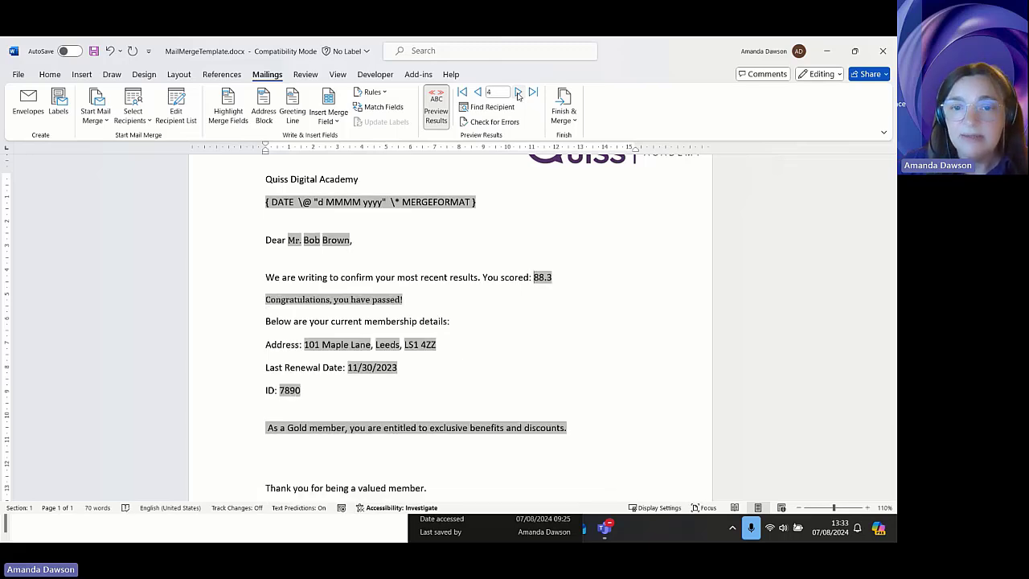
# - Compare the previews of records 3 and 4 again and return to record 1
pyautogui.click(478, 93)
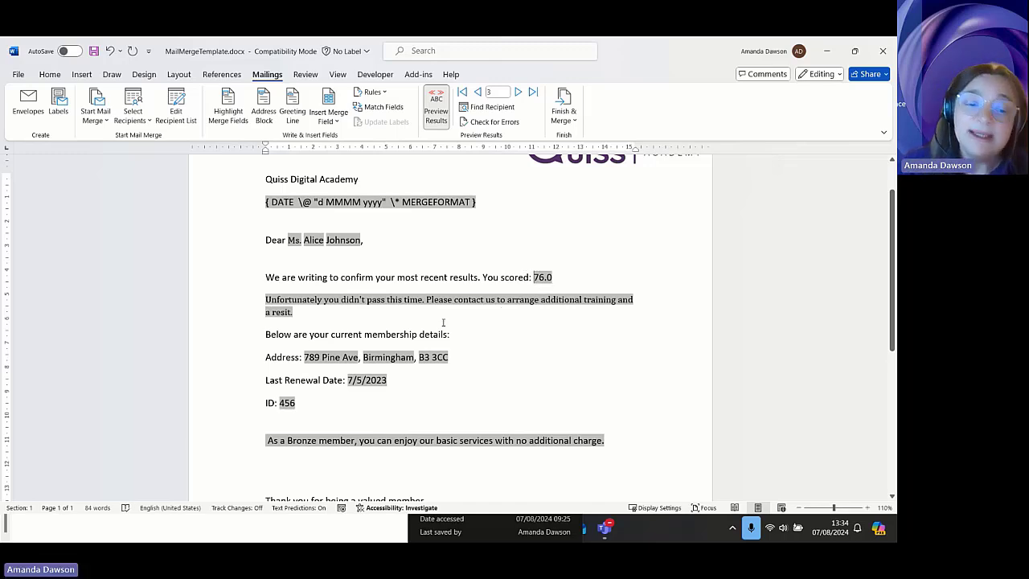
pyautogui.click(518, 92)
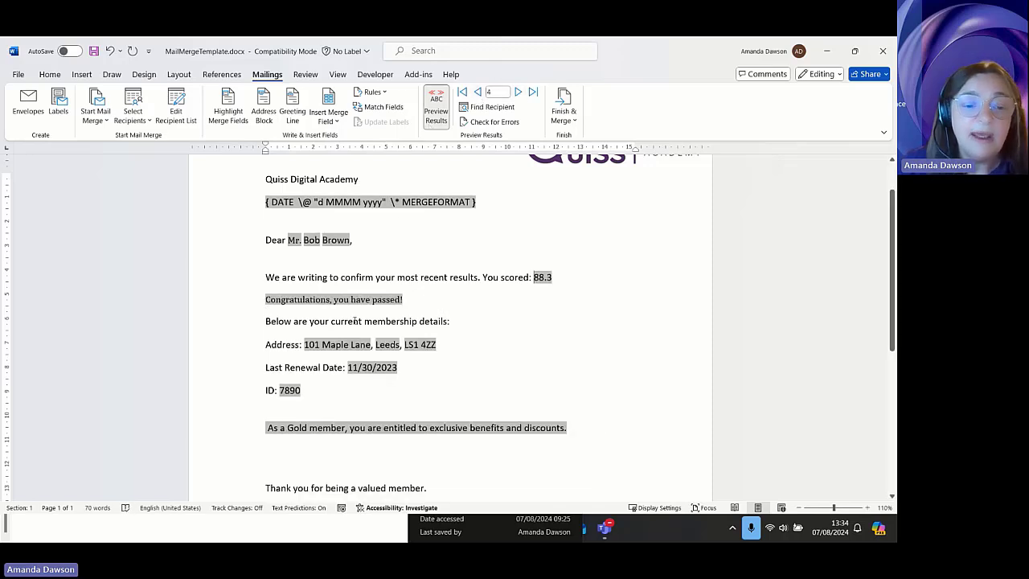
pyautogui.click(478, 92)
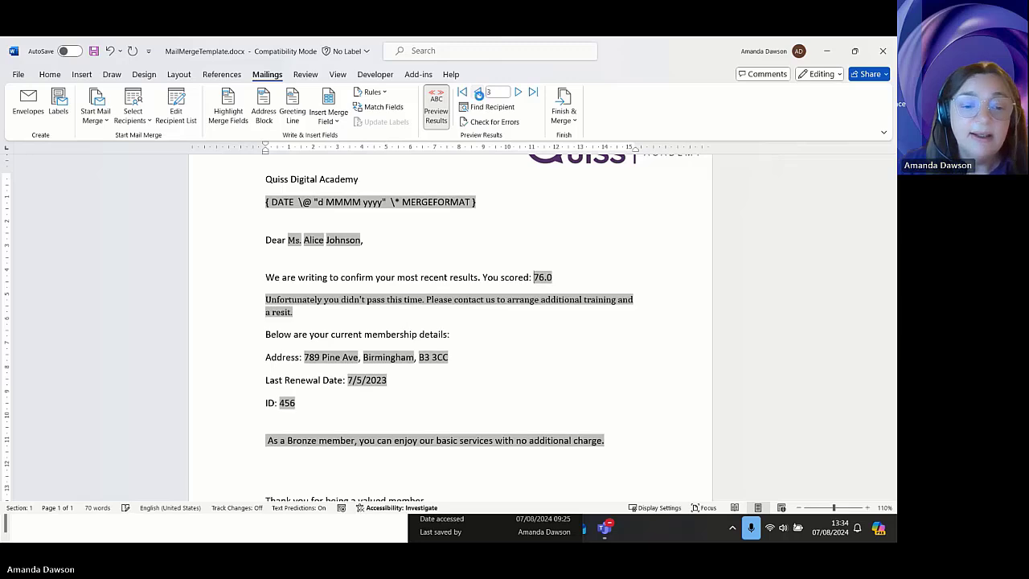
pyautogui.click(478, 93)
pyautogui.click(478, 92)
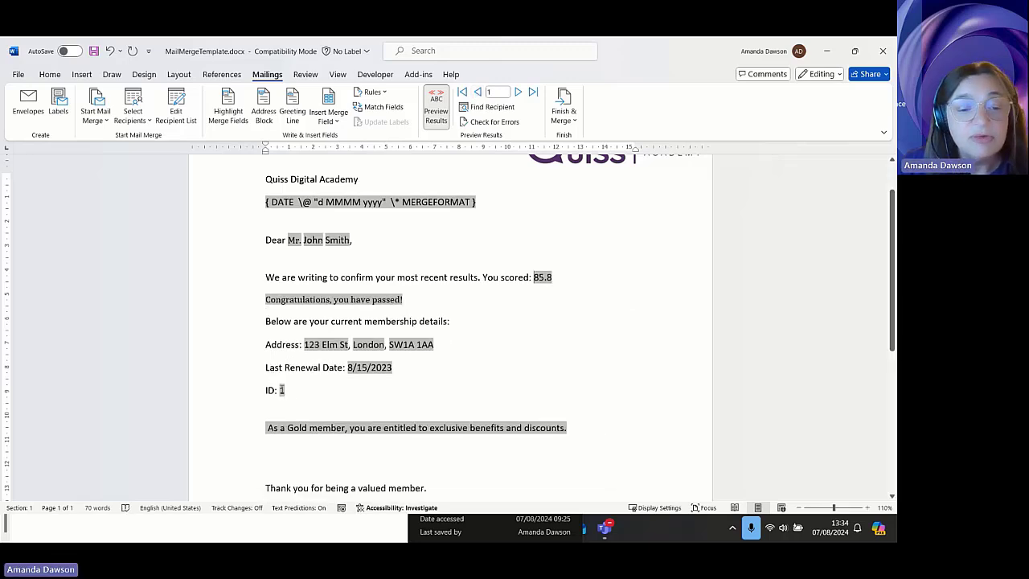
# - Show the field code of the ID and add the numeric format switch \# "0000" after ID
pyautogui.rightClick(281, 391)
pyautogui.click(345, 343)
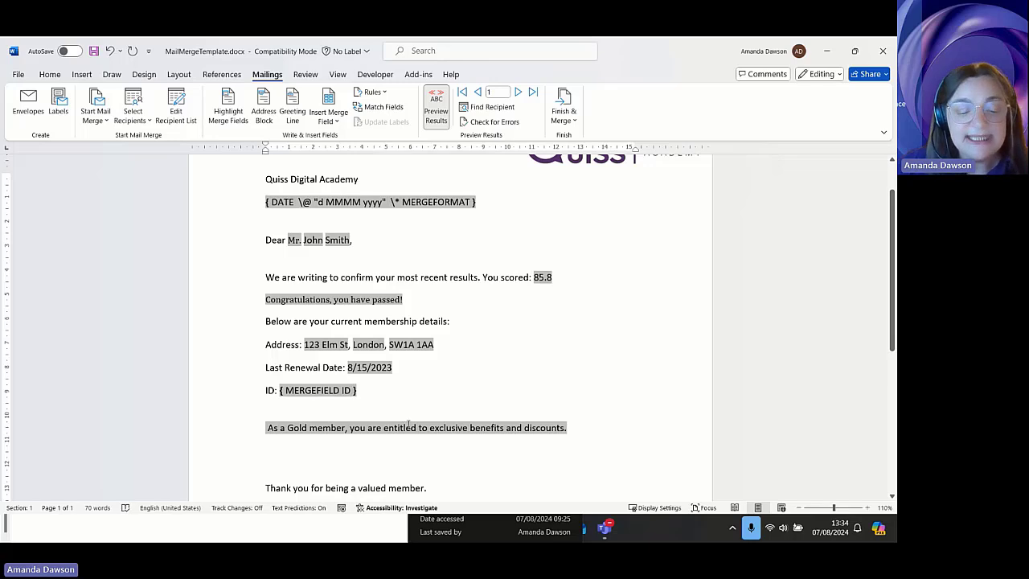
pyautogui.write('\\ ')
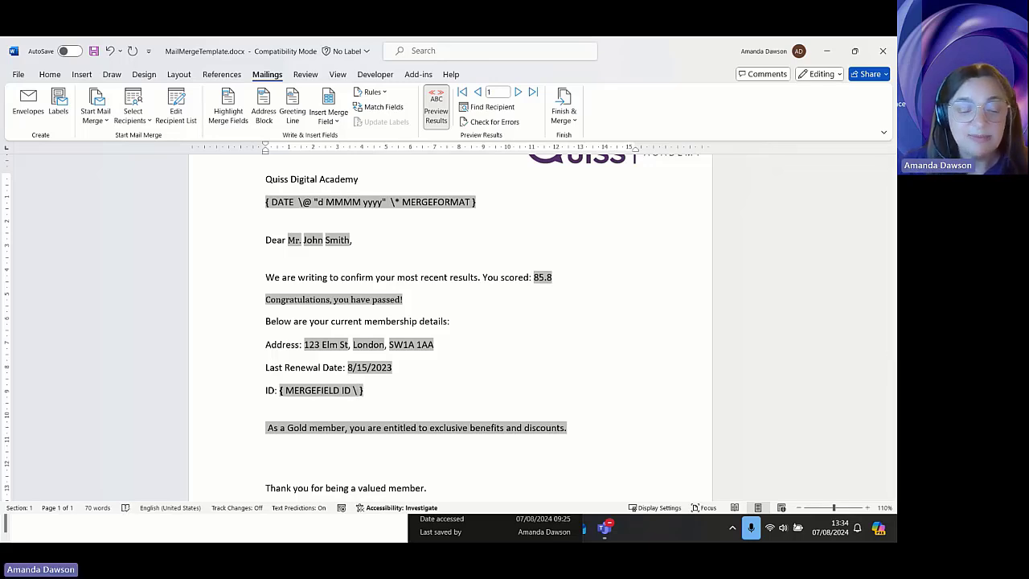
pyautogui.write('#')
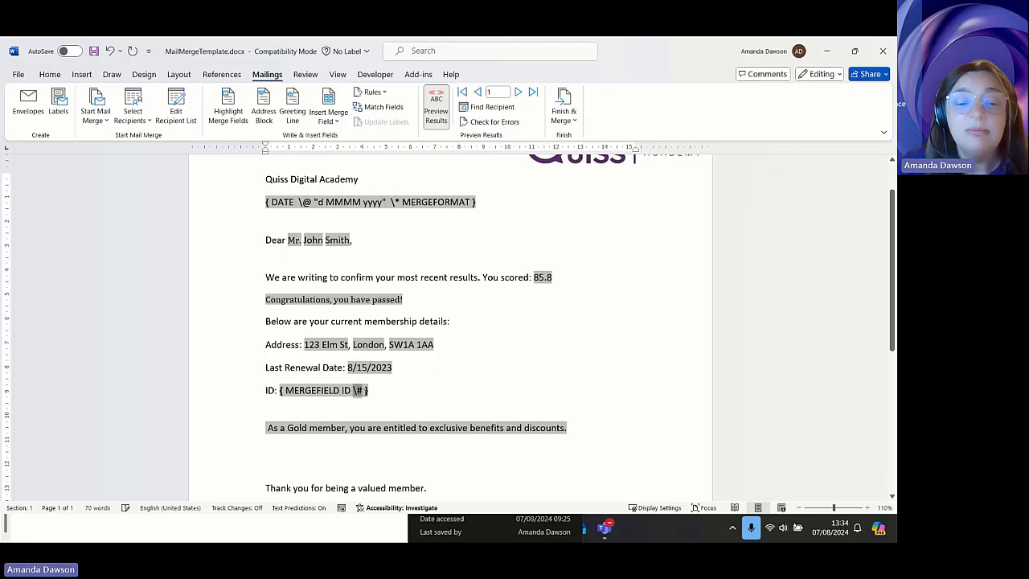
pyautogui.click(363, 391)
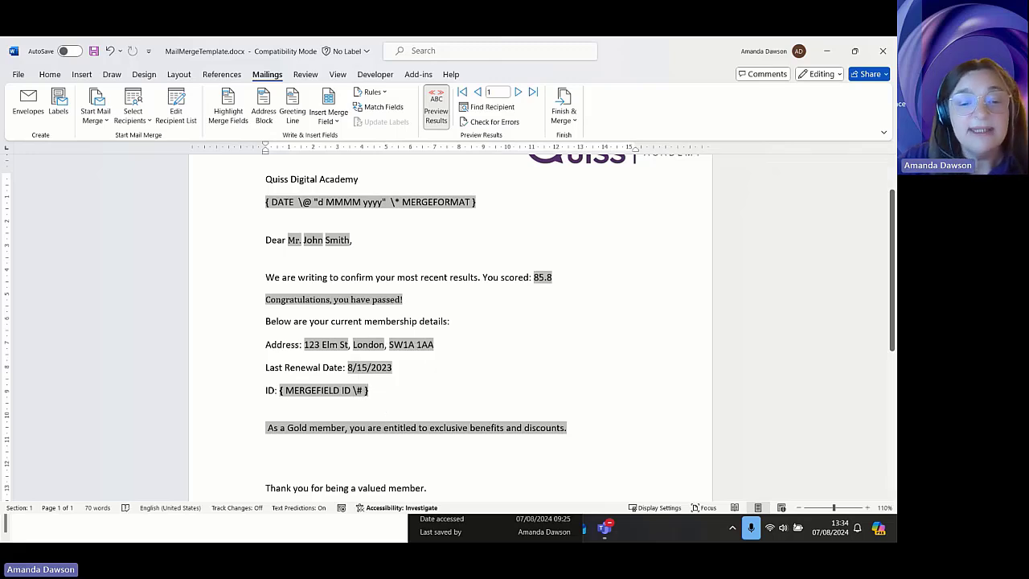
pyautogui.write('"00')
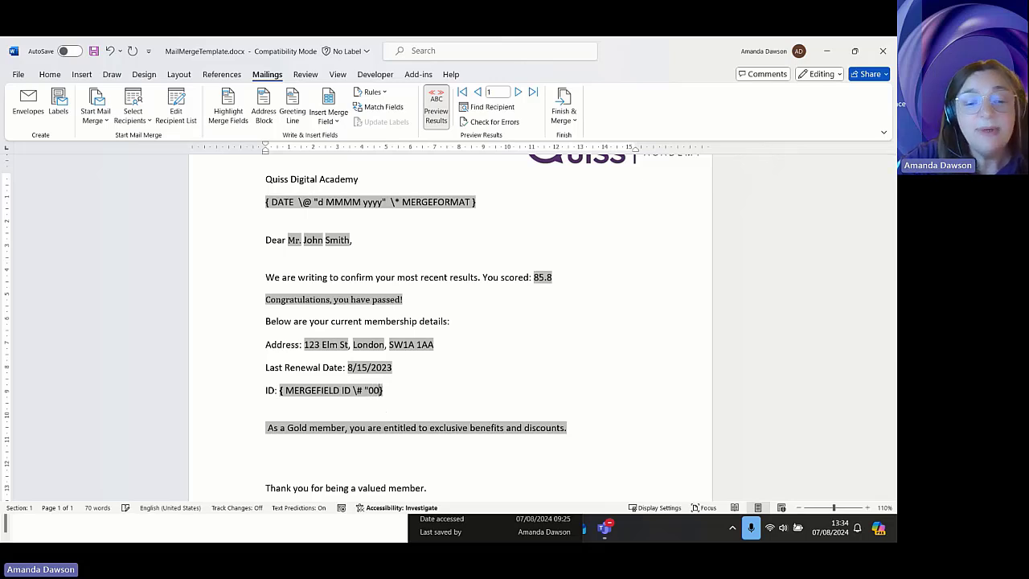
pyautogui.write('00')
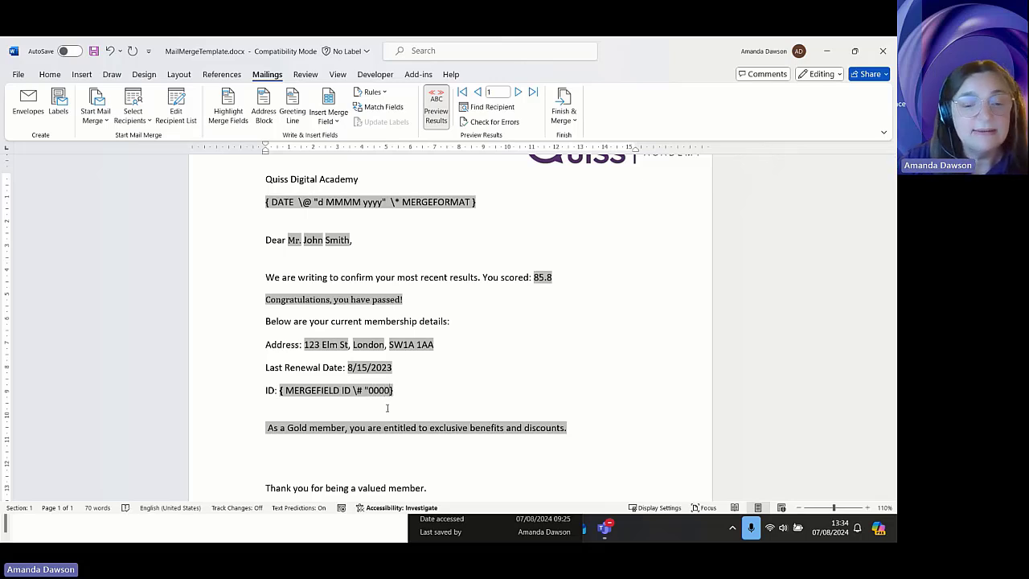
pyautogui.write('"')
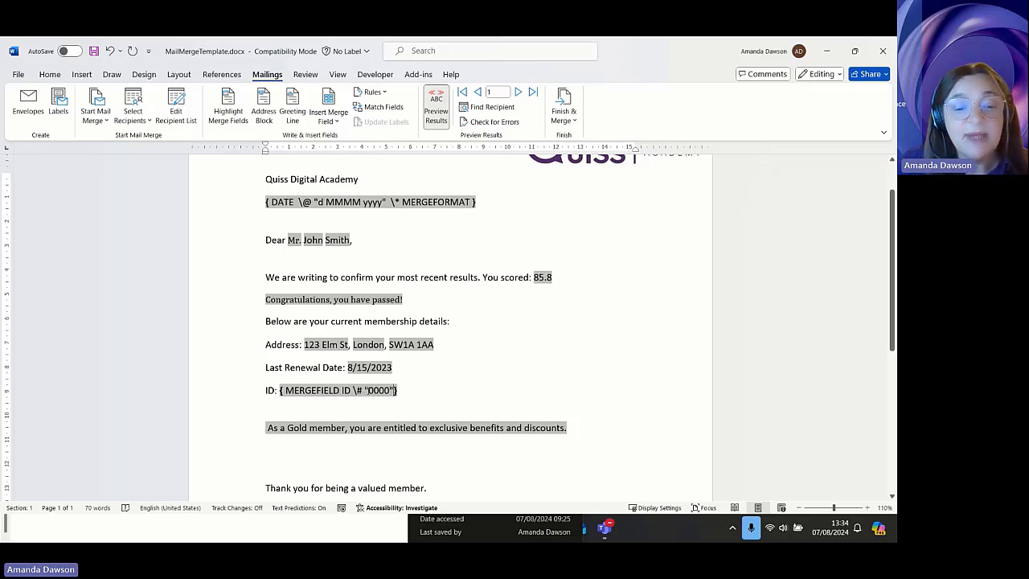
# - Switch the ID merge field back to its result, refresh the preview and check the ID in records 1 to 4
pyautogui.moveTo(368, 390); pyautogui.dragTo(391, 391)
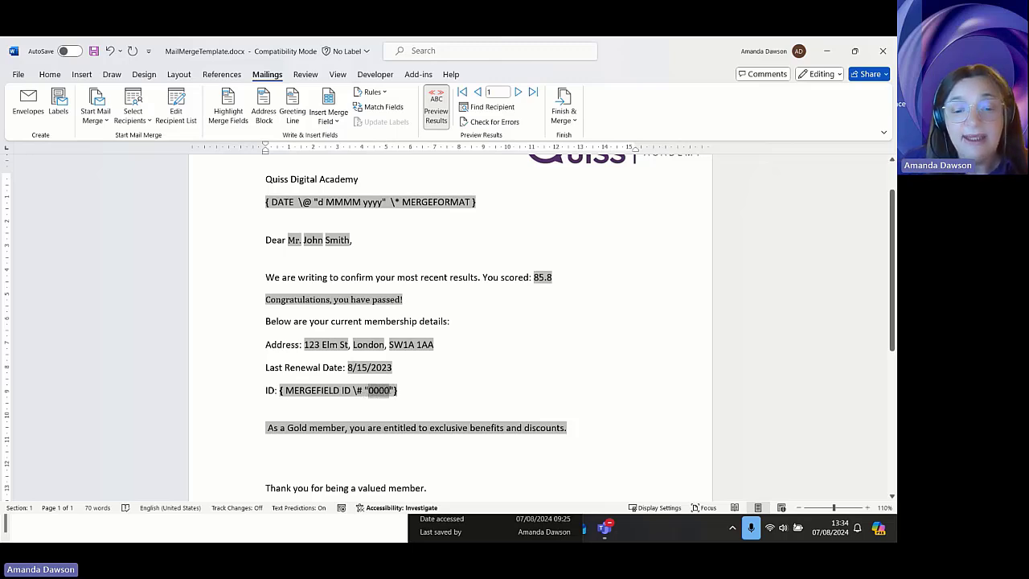
pyautogui.rightClick(389, 392)
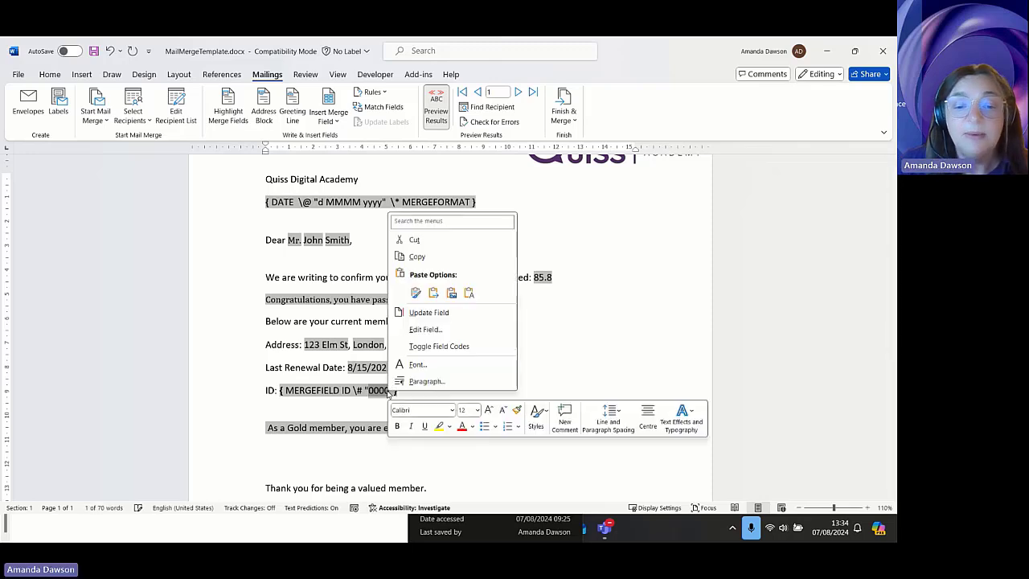
pyautogui.click(469, 346)
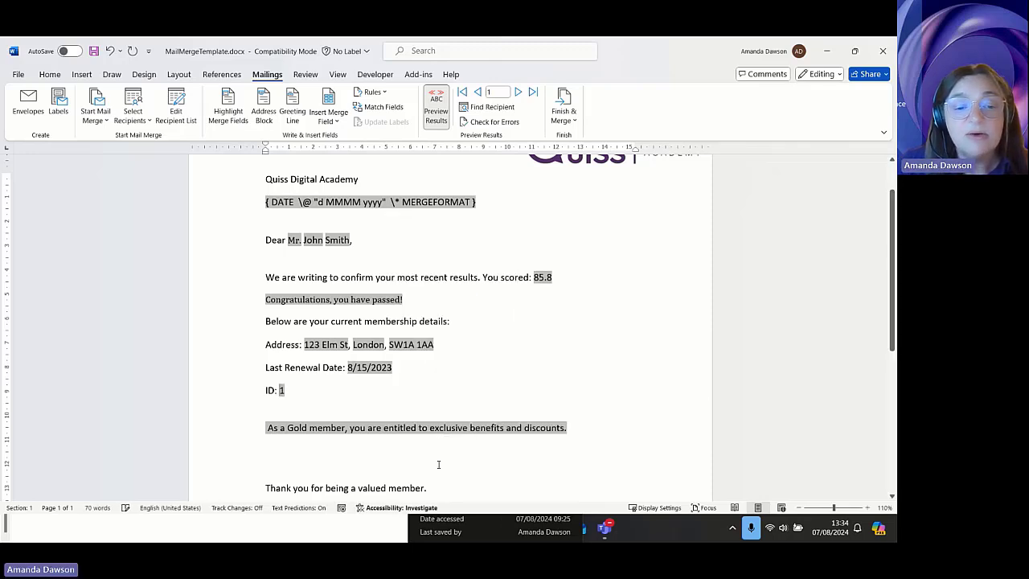
pyautogui.click(518, 92)
pyautogui.click(477, 92)
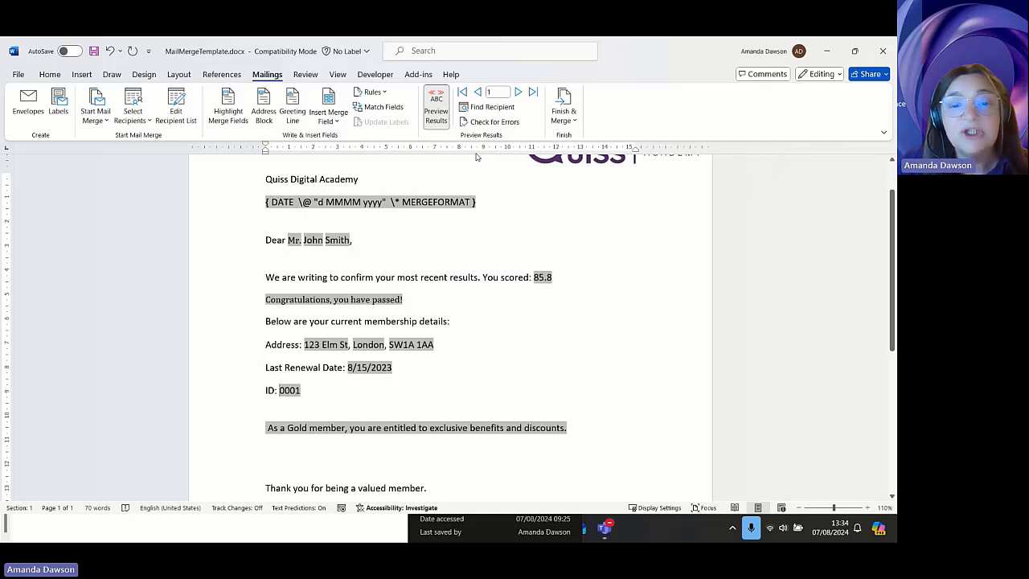
pyautogui.click(519, 92)
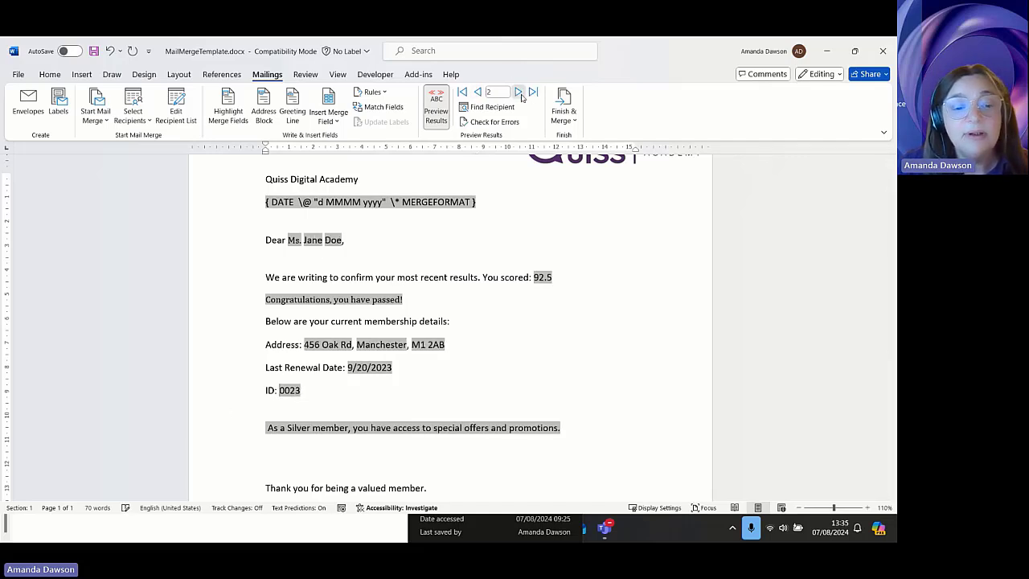
pyautogui.click(519, 93)
pyautogui.click(519, 93)
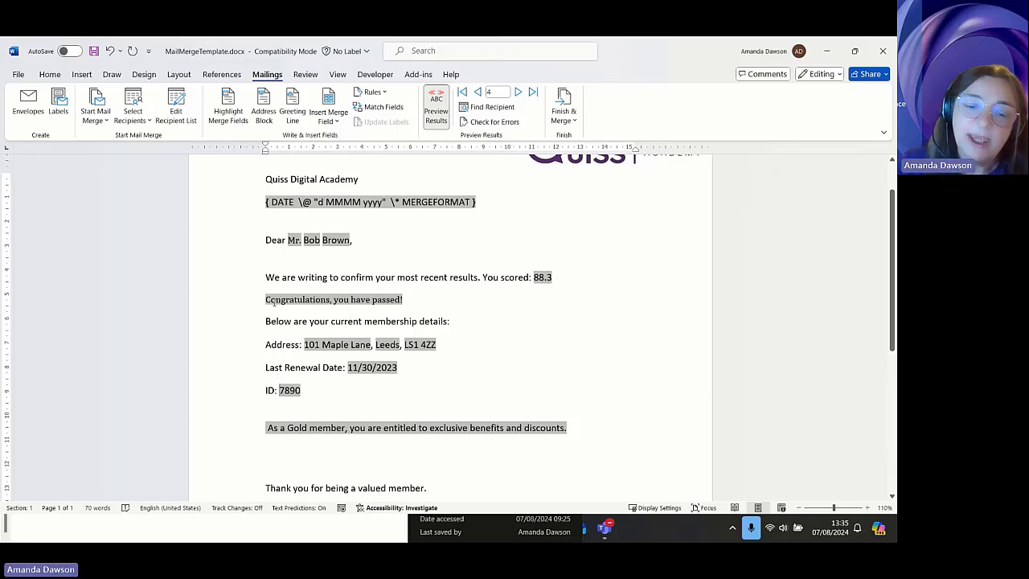
# - Review the "d MMMM yyyy" format in the DATE field code above the greeting and show the field code of the last renewal date
pyautogui.click(265, 200)
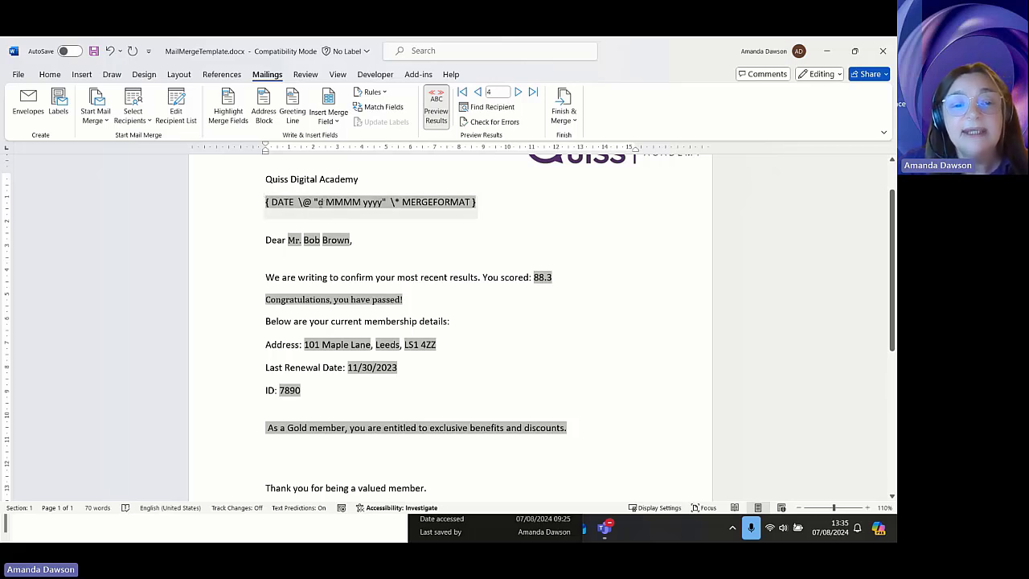
pyautogui.click(319, 202)
pyautogui.click(343, 200)
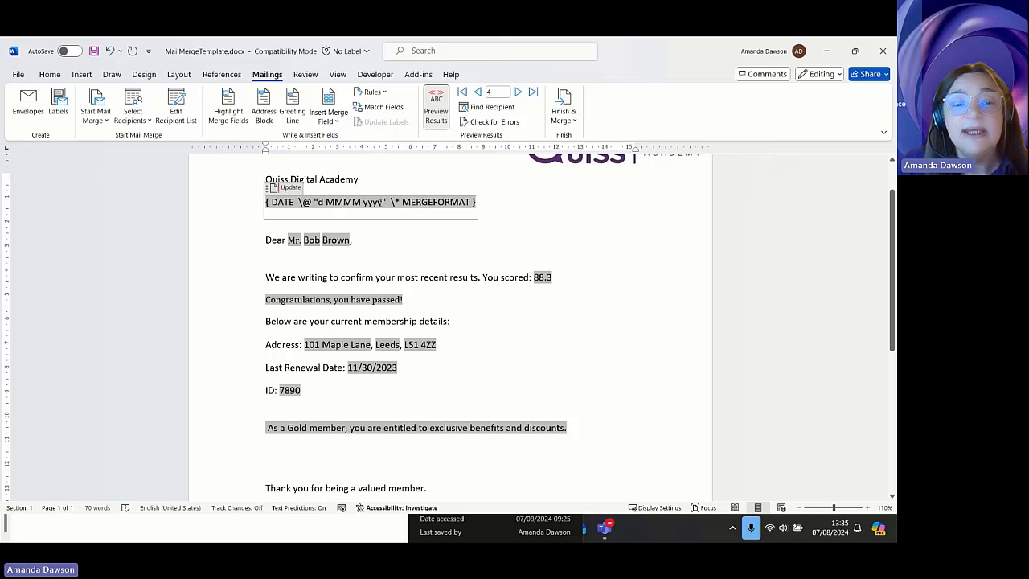
pyautogui.press('Down')
pyautogui.press('Down')
pyautogui.press('Down')
pyautogui.press('Down')
pyautogui.press('Down')
pyautogui.press('Down')
pyautogui.press('Down')
pyautogui.press('Down')
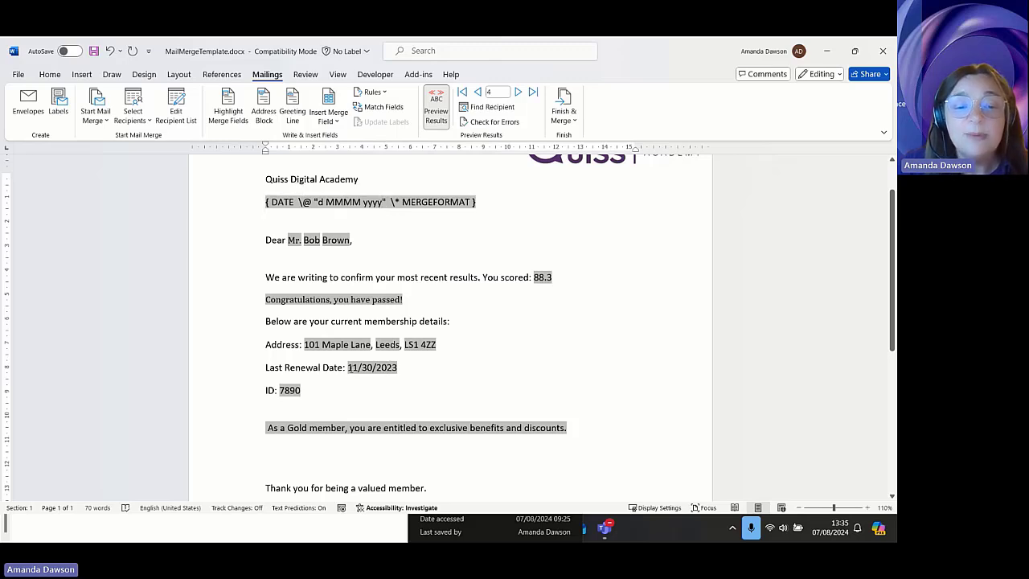
pyautogui.rightClick(354, 367)
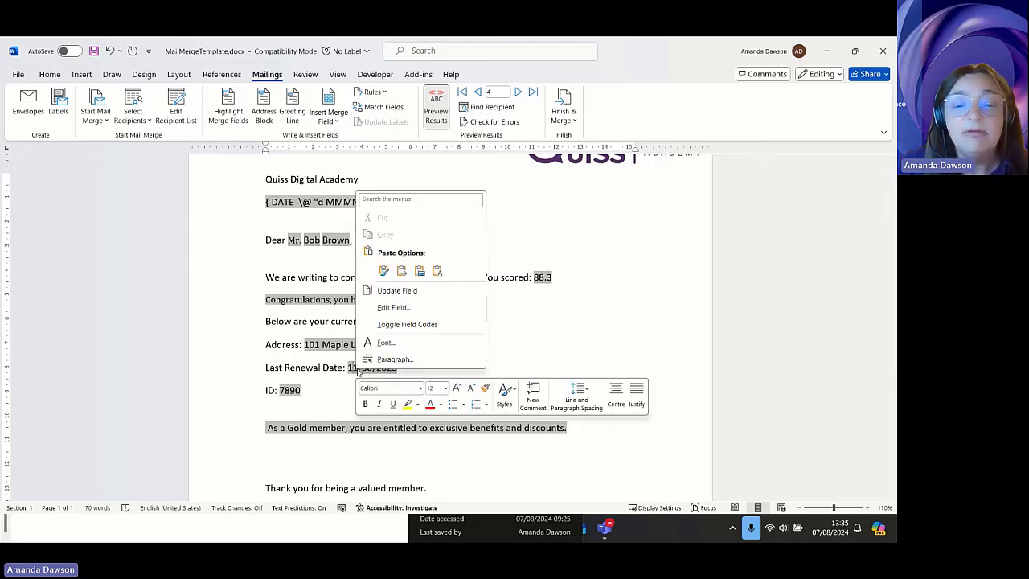
pyautogui.click(397, 324)
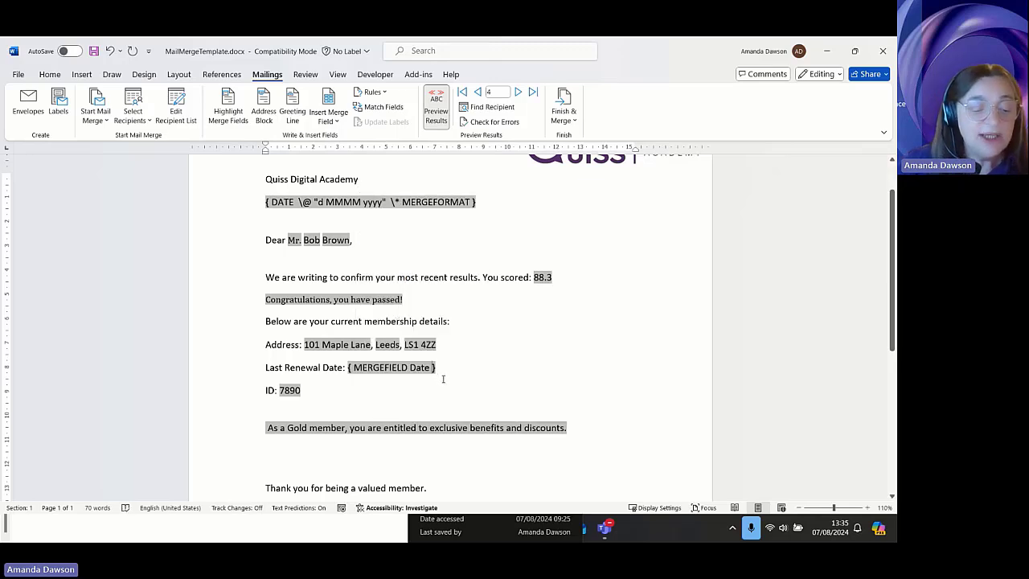
# - Begin a date format switch with \@ after Date in the Last Renewal Date field code
pyautogui.write('\\')
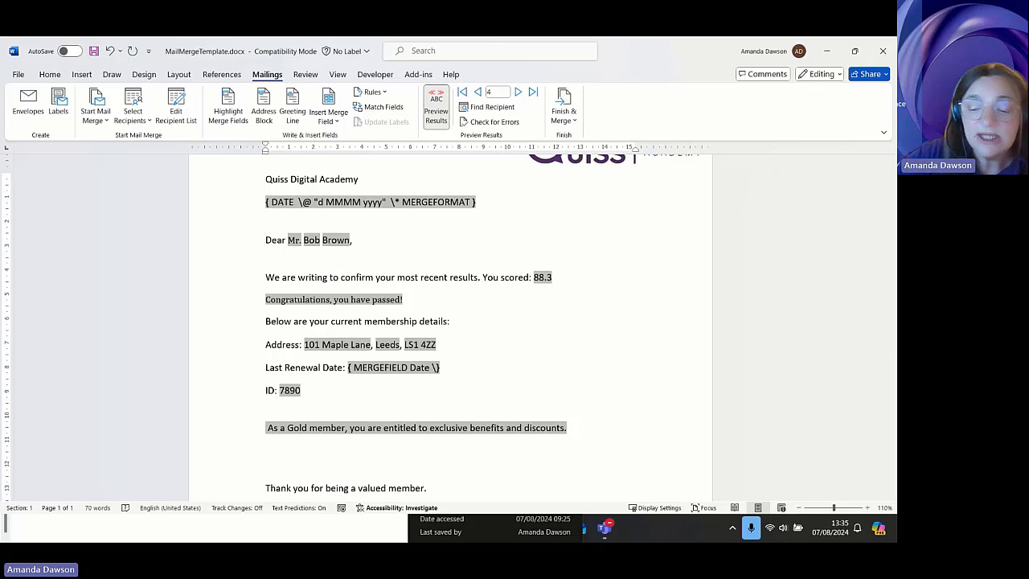
pyautogui.write('@')
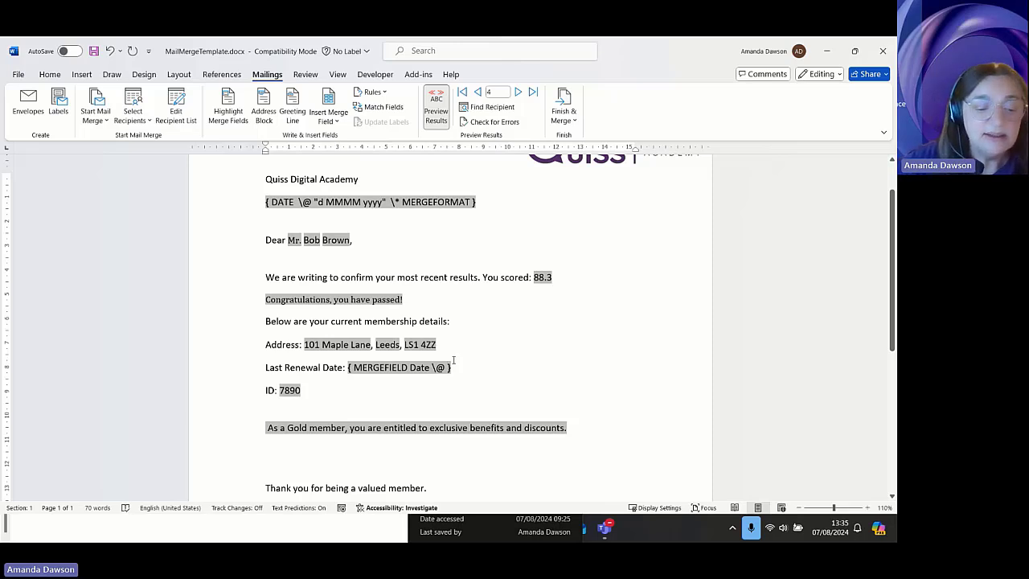
pyautogui.write(' "')
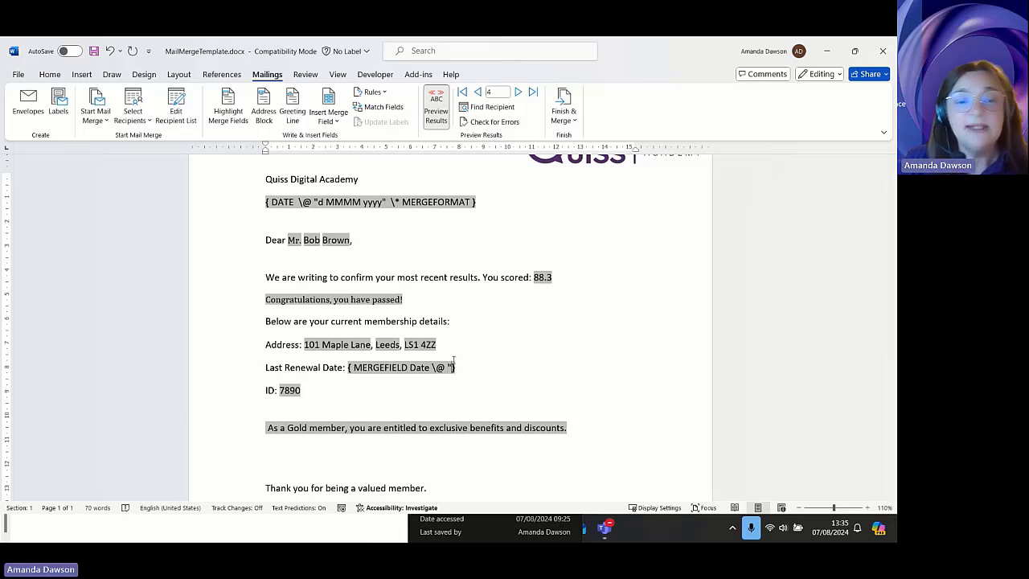
pyautogui.click(326, 210)
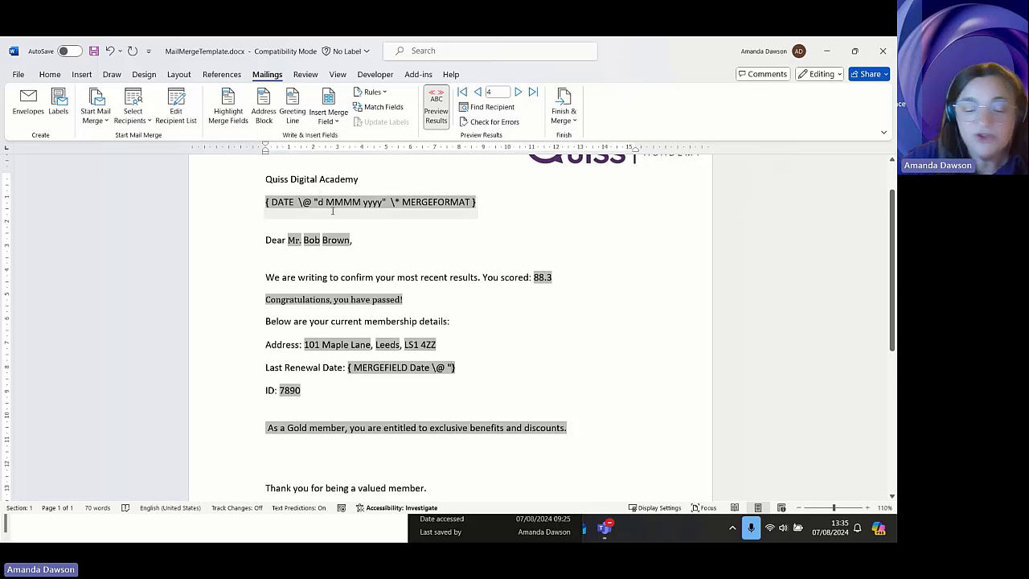
pyautogui.press('BackSpace')
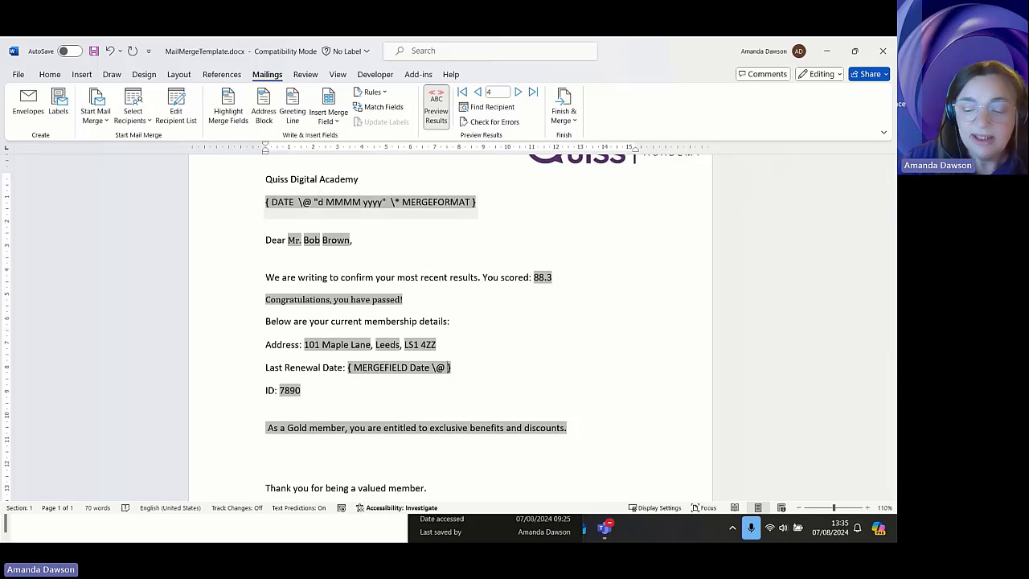
pyautogui.write('d')
pyautogui.write('/m/')
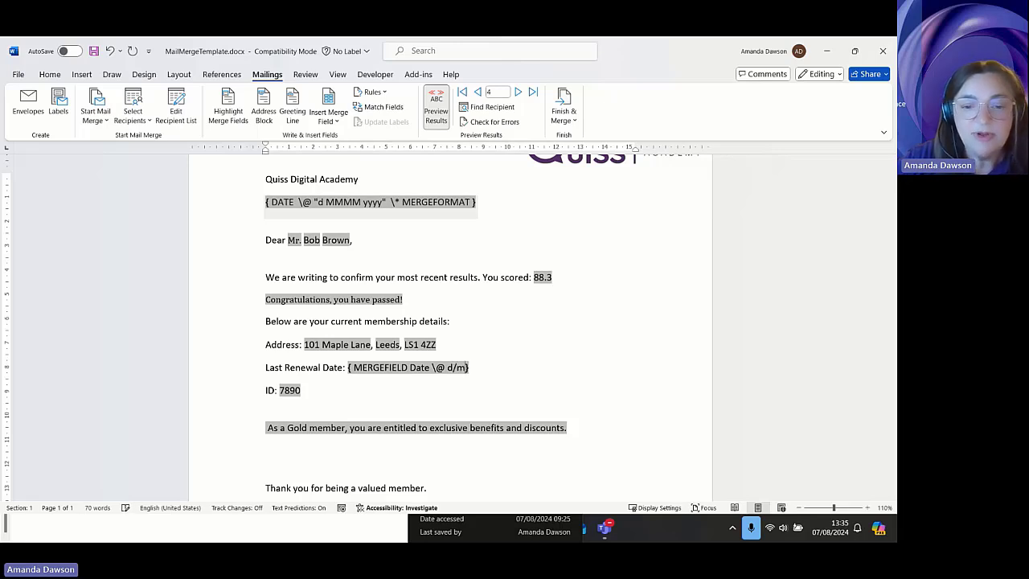
pyautogui.write('y')
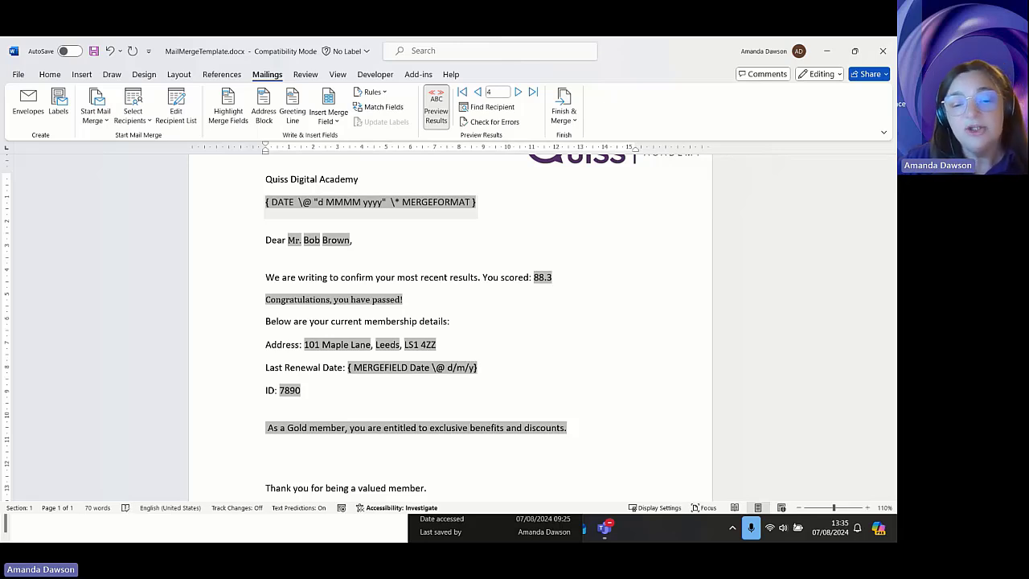
pyautogui.press('BackSpace')
pyautogui.press('BackSpace')
pyautogui.press('BackSpace')
pyautogui.press('BackSpace')
pyautogui.press('BackSpace')
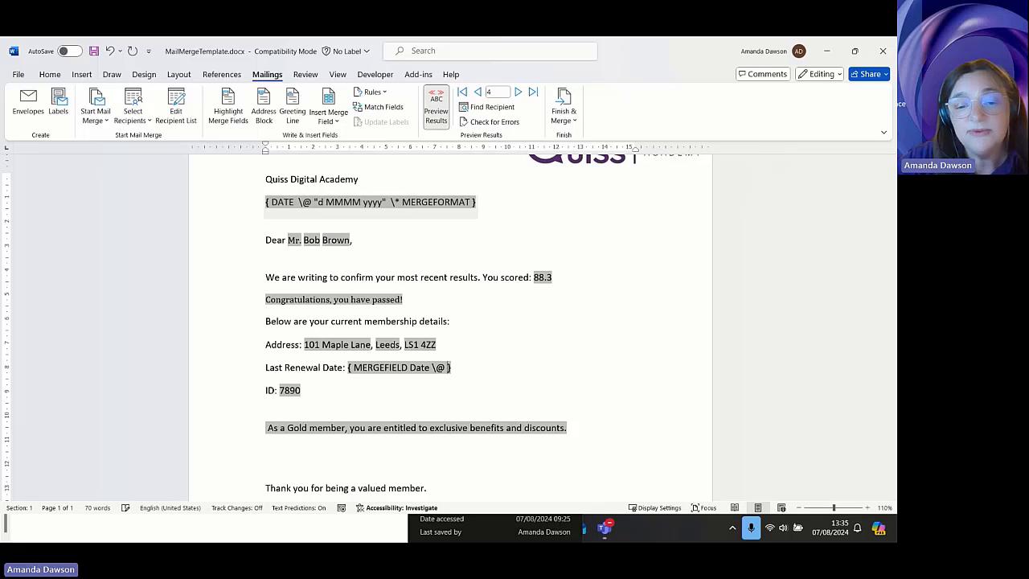
# - Complete the Last Renewal Date switch with the quoted date format "dddd, d MMMM yyyy"
pyautogui.write('"')
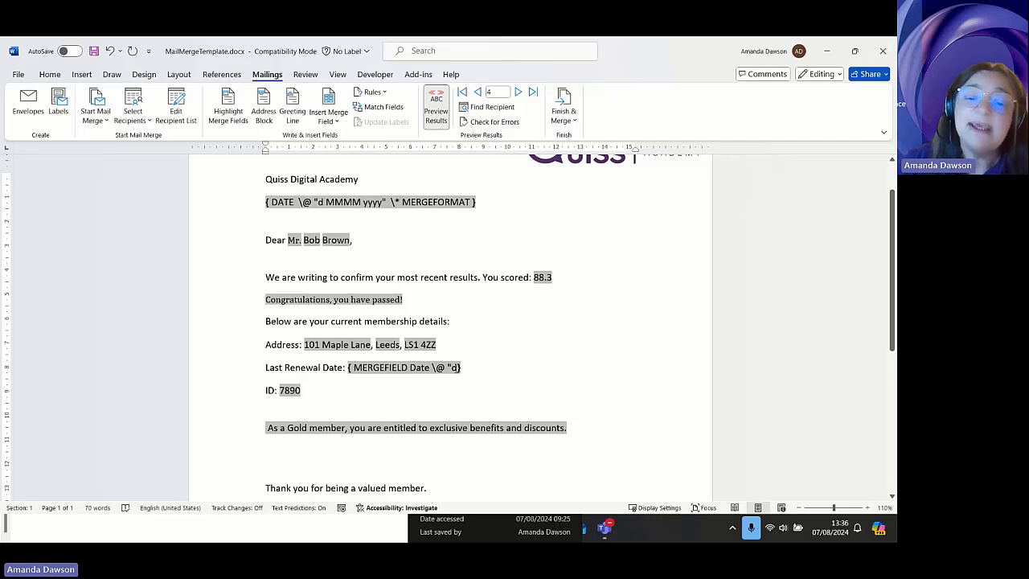
pyautogui.write('d')
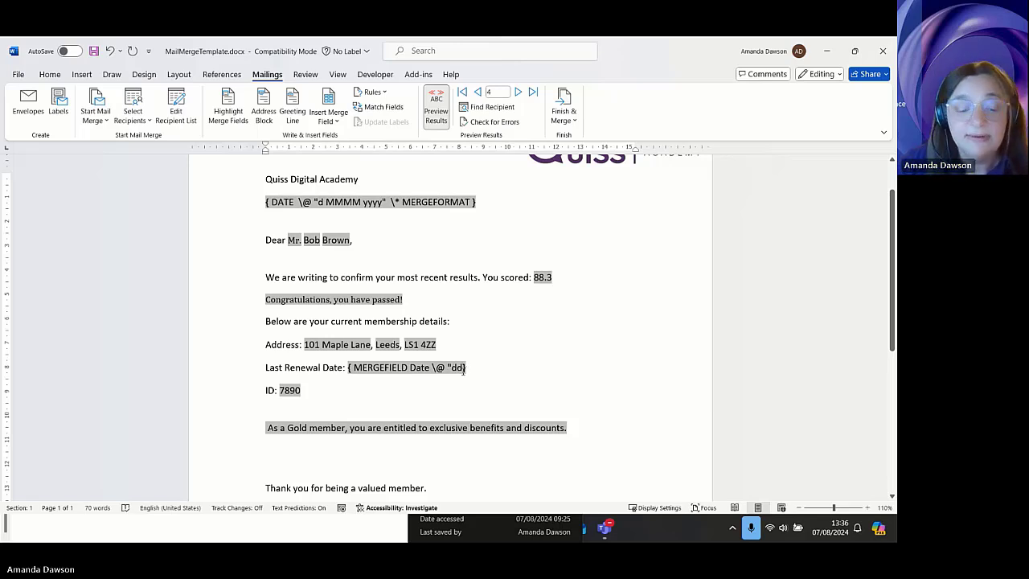
pyautogui.write('d')
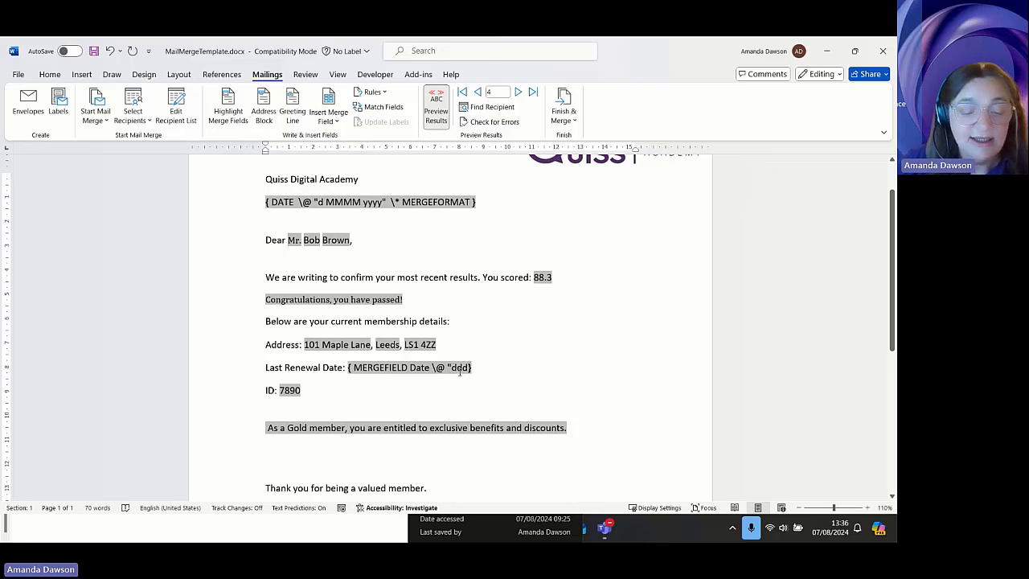
pyautogui.write('d')
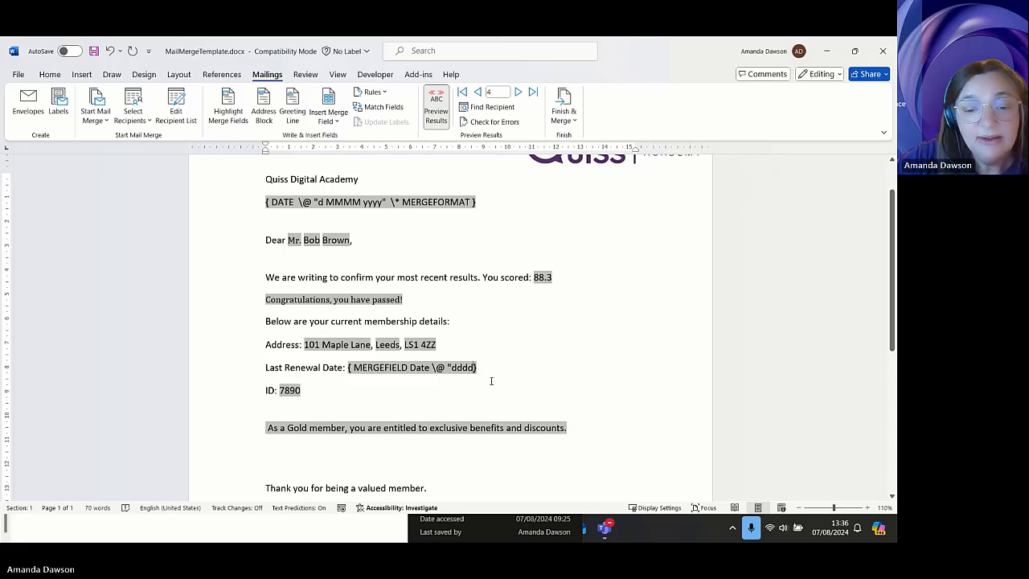
pyautogui.write(', ')
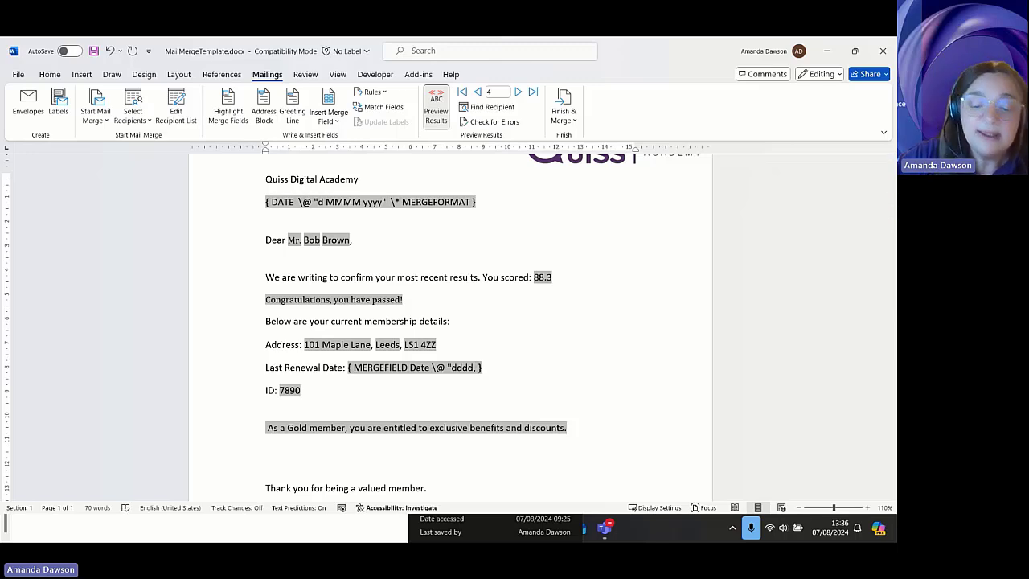
pyautogui.write('d')
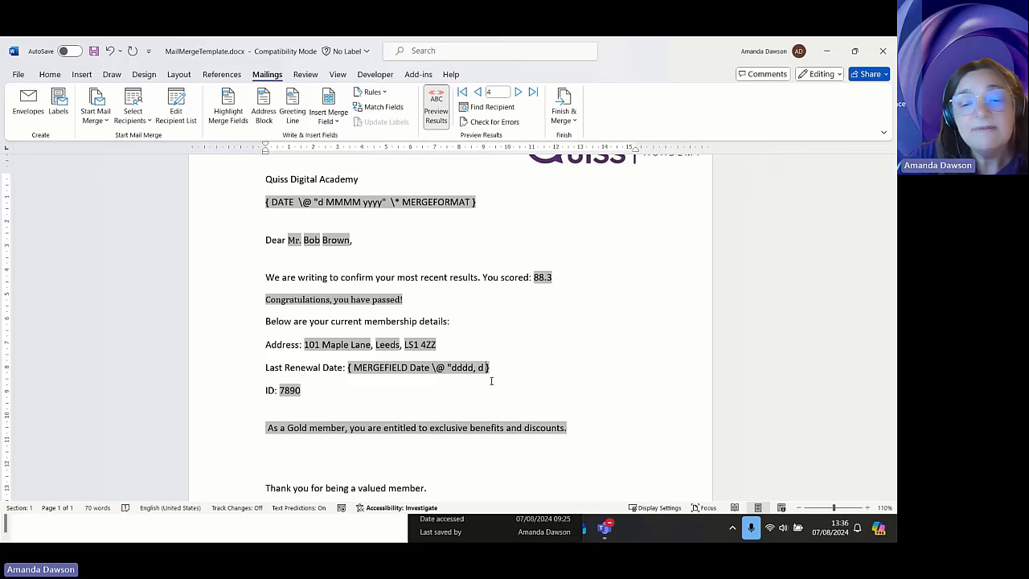
pyautogui.write(' MMMM')
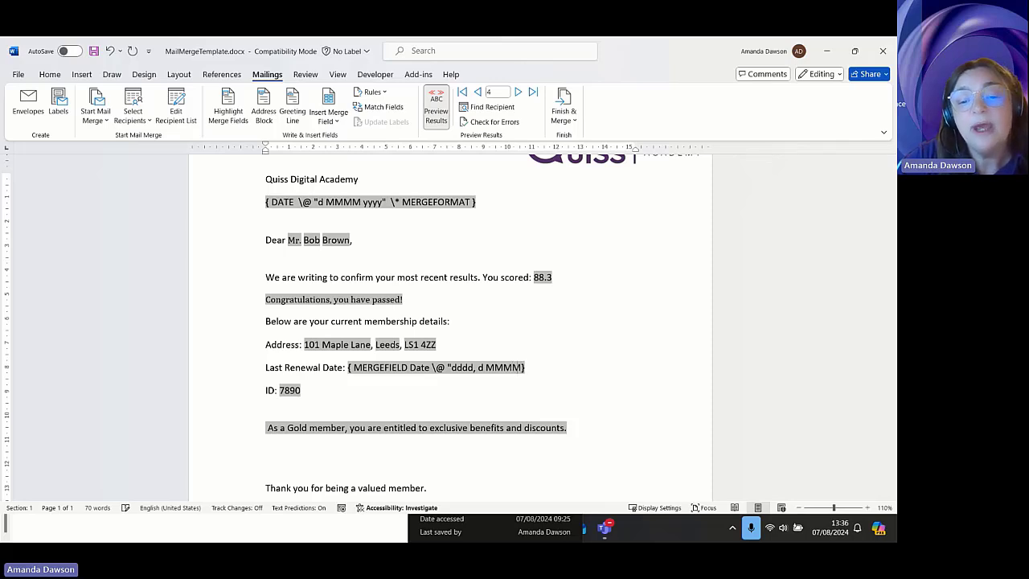
pyautogui.write('"')
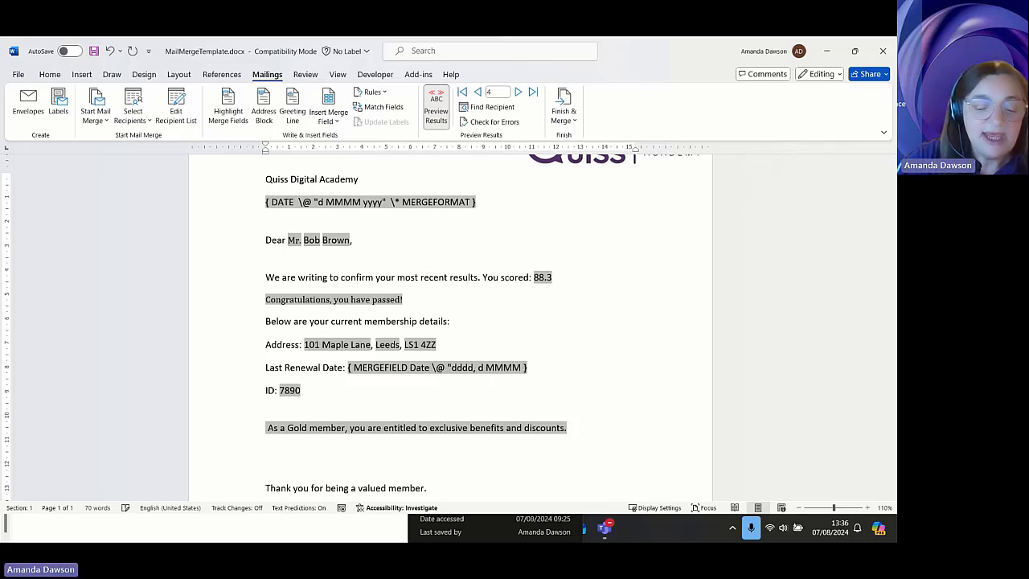
pyautogui.write('yyy')
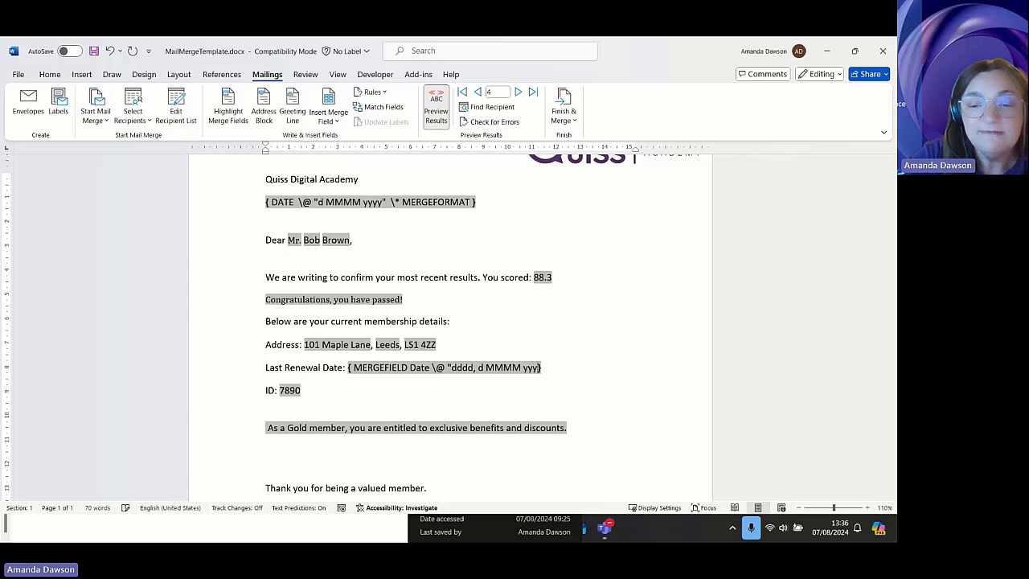
pyautogui.write('y')
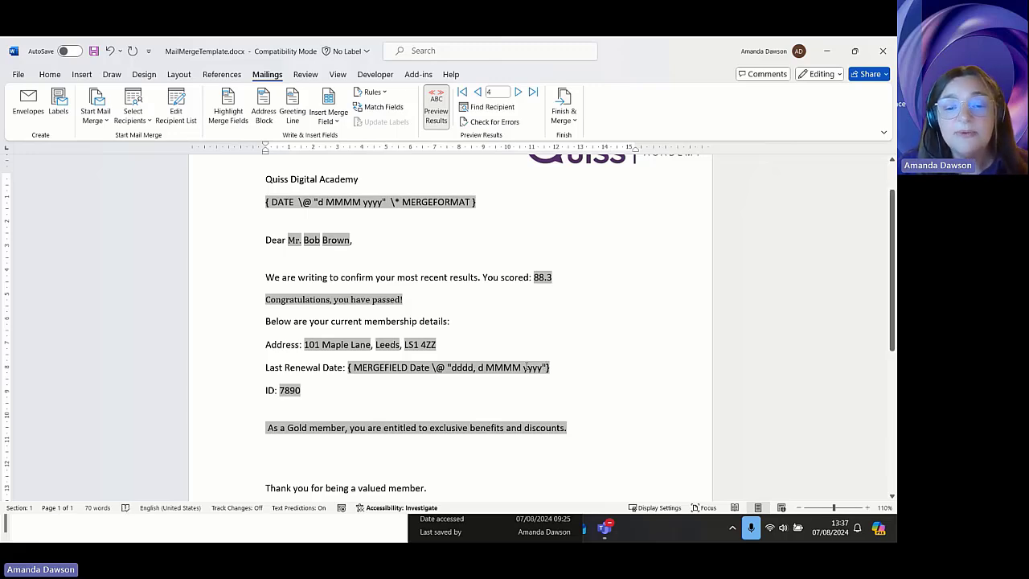
# - Switch the last renewal date field back to its result and refresh the preview by going back to record 3
pyautogui.rightClick(526, 368)
pyautogui.click(578, 322)
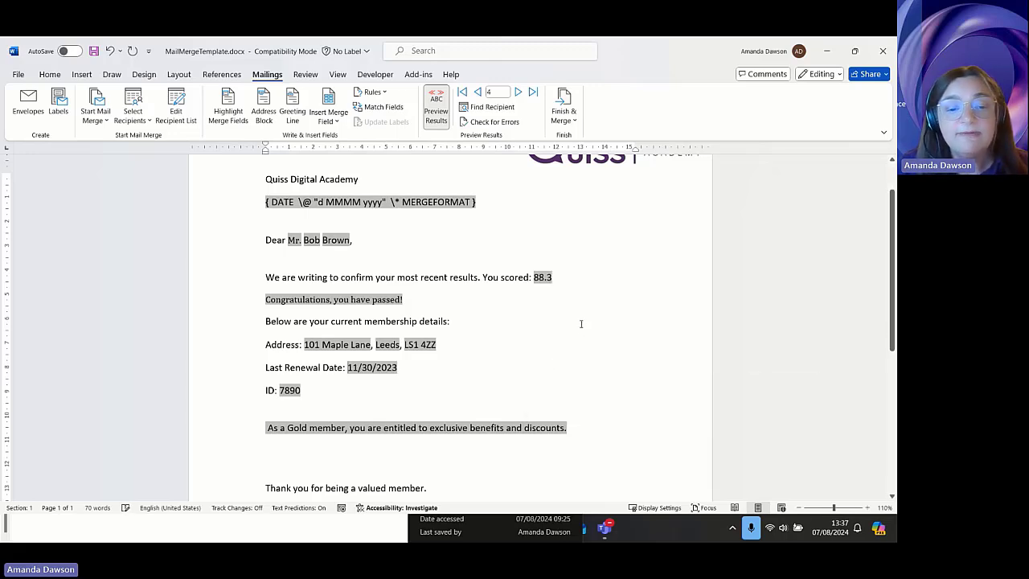
pyautogui.click(479, 94)
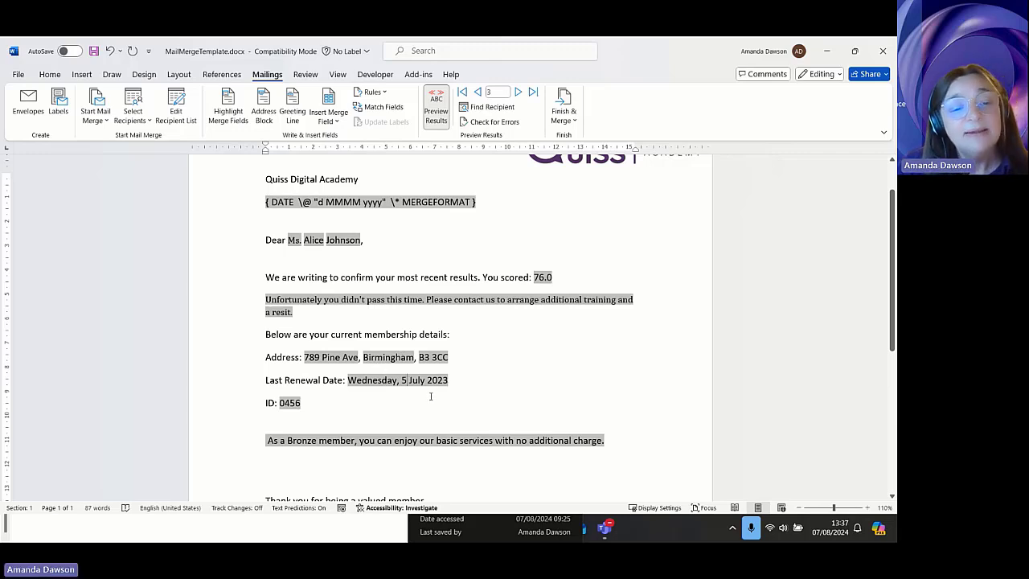
# - Show the field code of the first name in the greeting and add the switch \* Upper after First_Name
pyautogui.click(310, 201)
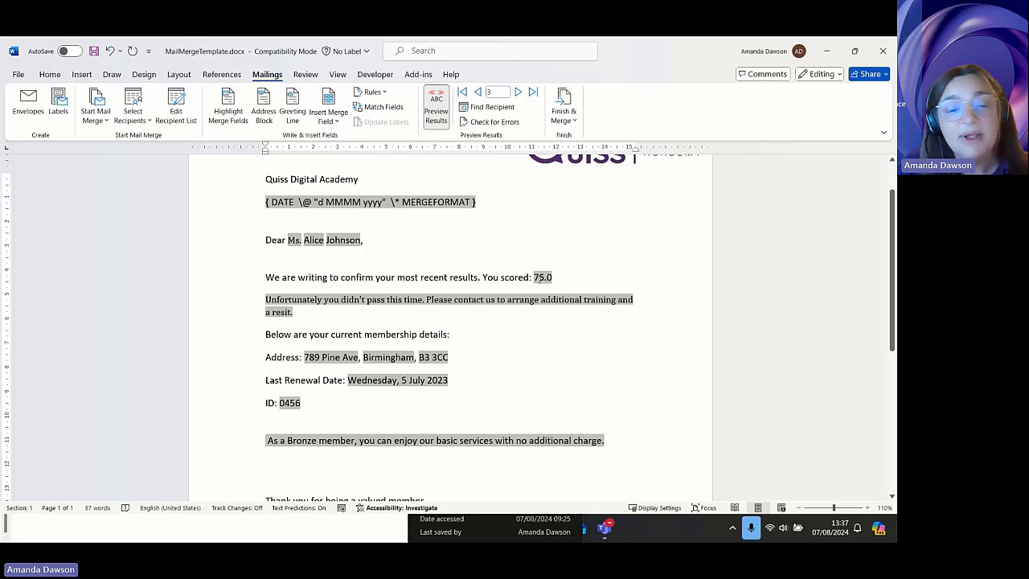
pyautogui.rightClick(314, 241)
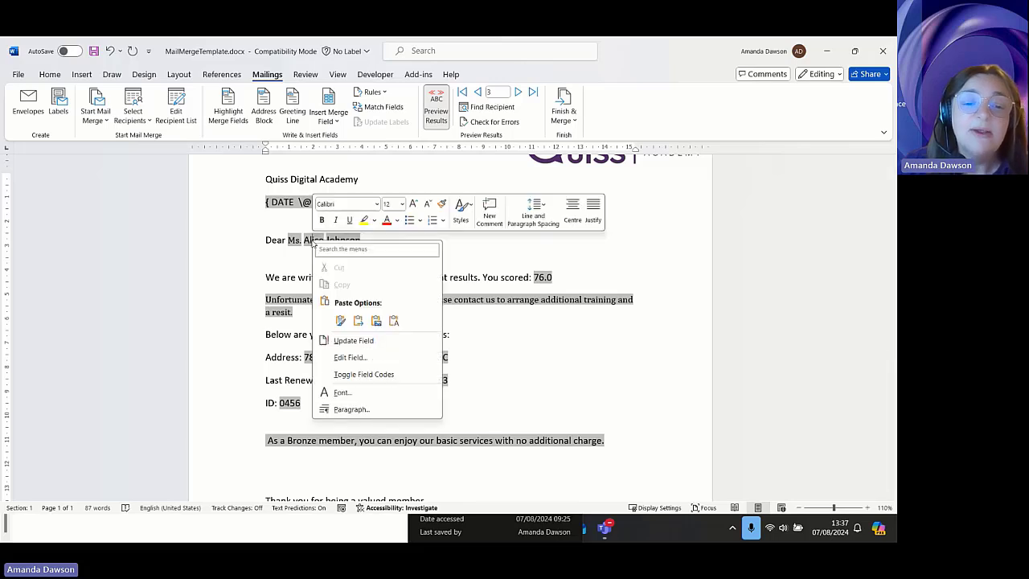
pyautogui.click(354, 375)
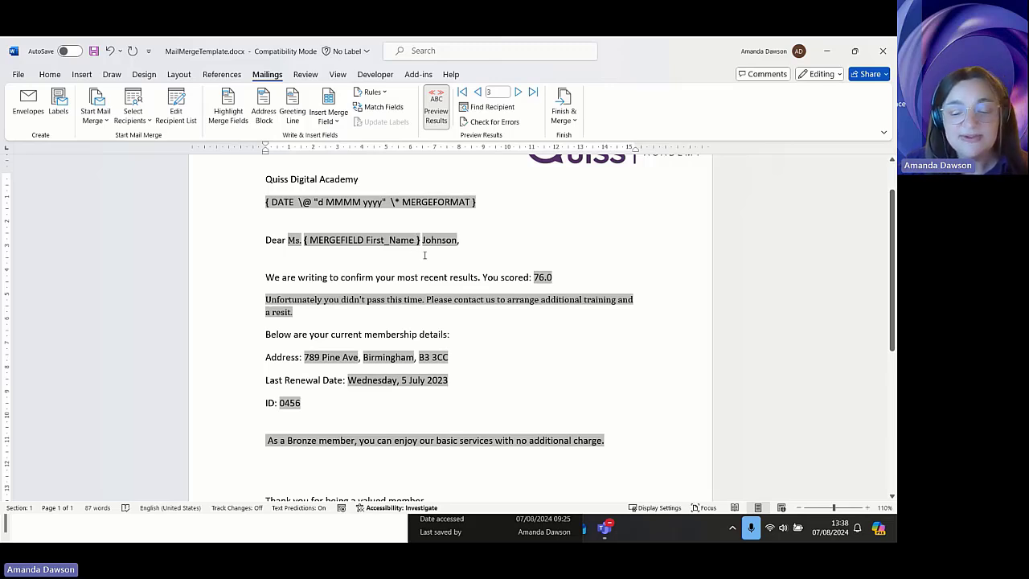
pyautogui.write('\\')
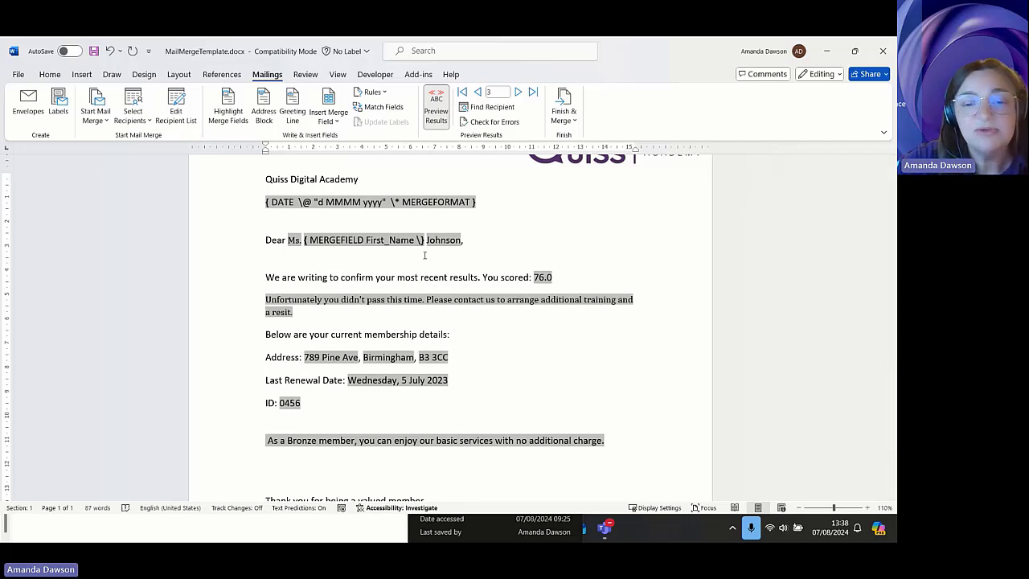
pyautogui.write('*')
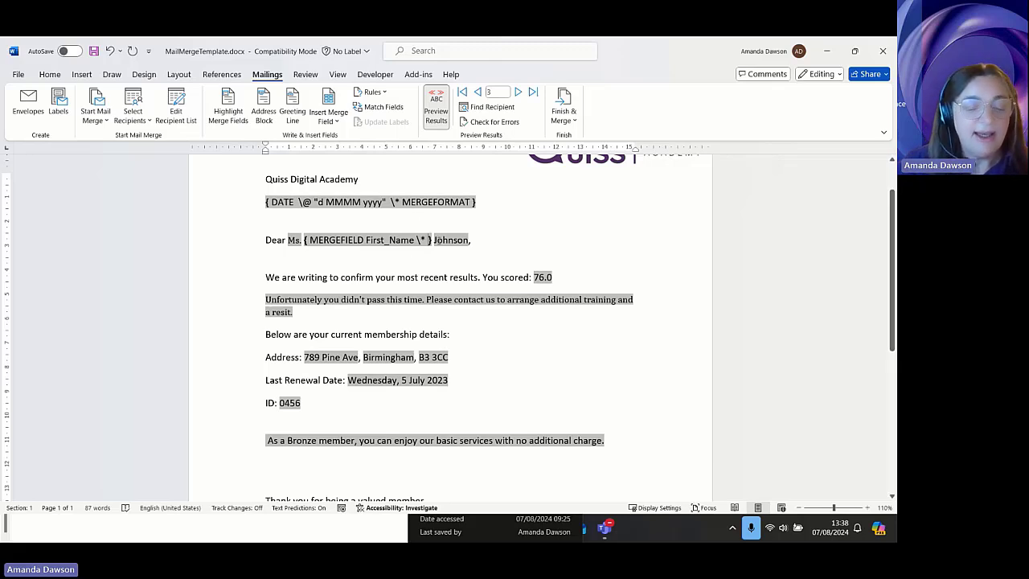
pyautogui.write('Upp')
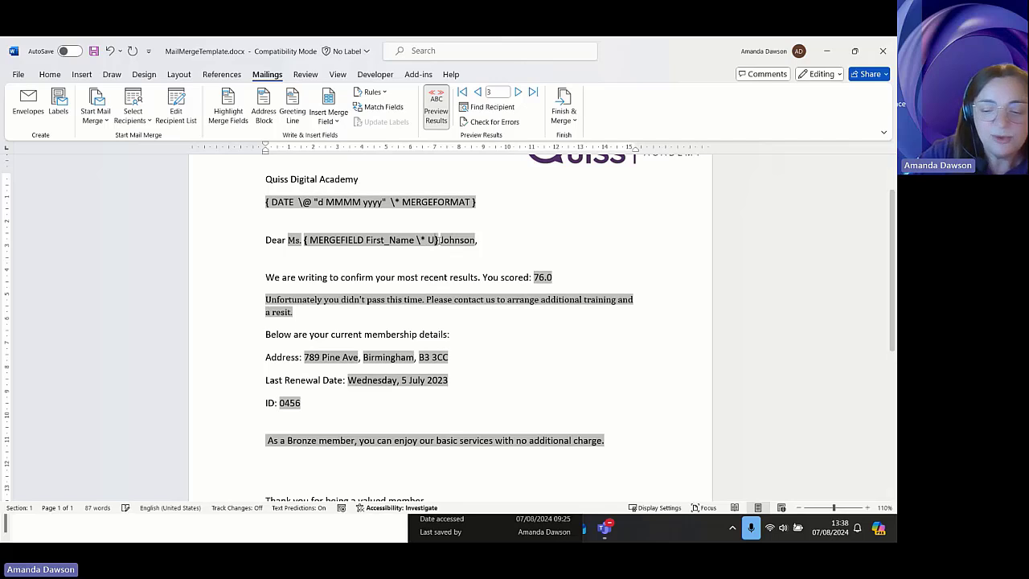
pyautogui.write('er')
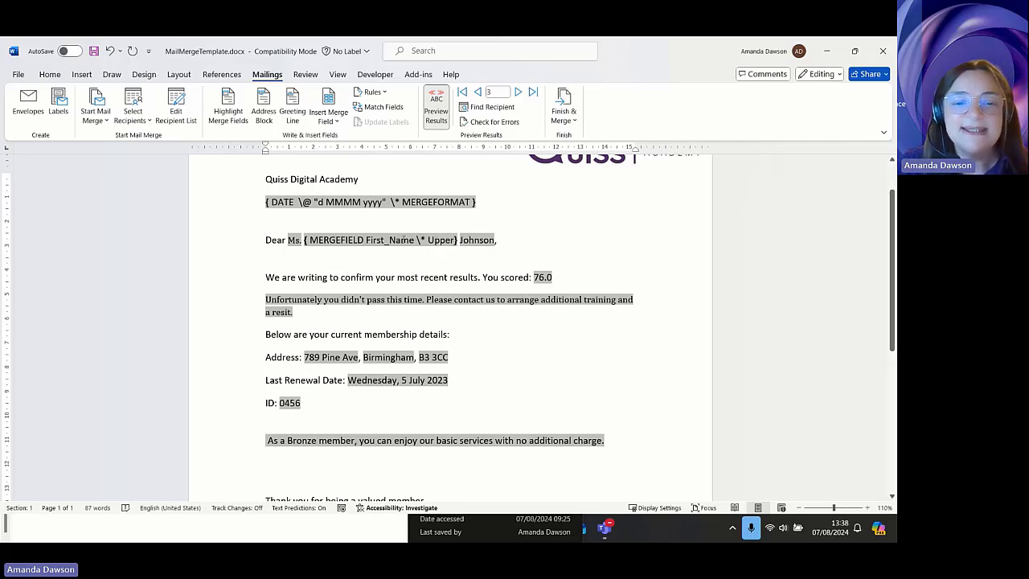
# - Switch the first name field back to its result and check the capitalisation by previewing record 4 and the records before it
pyautogui.rightClick(401, 239)
pyautogui.click(462, 374)
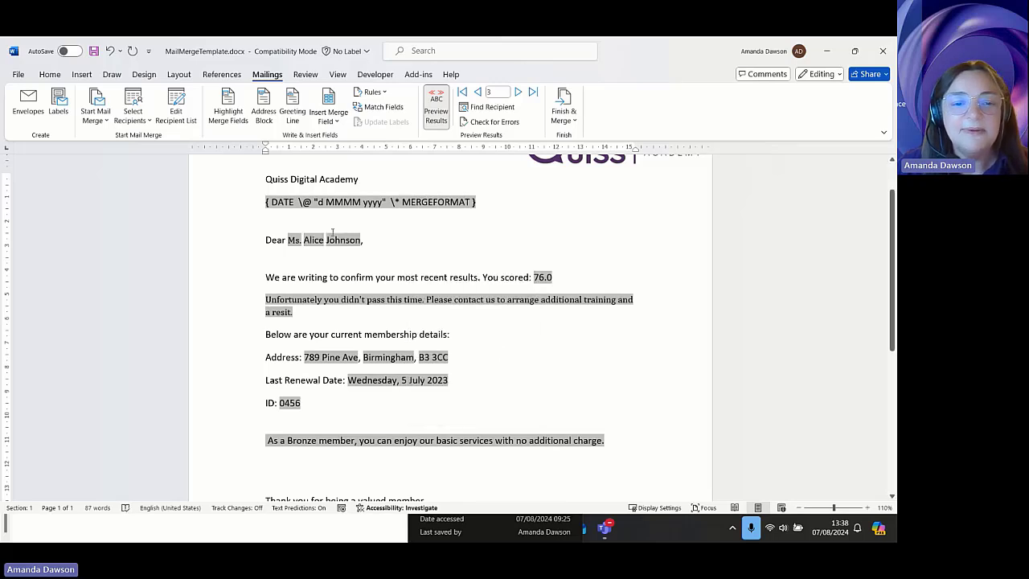
pyautogui.click(518, 92)
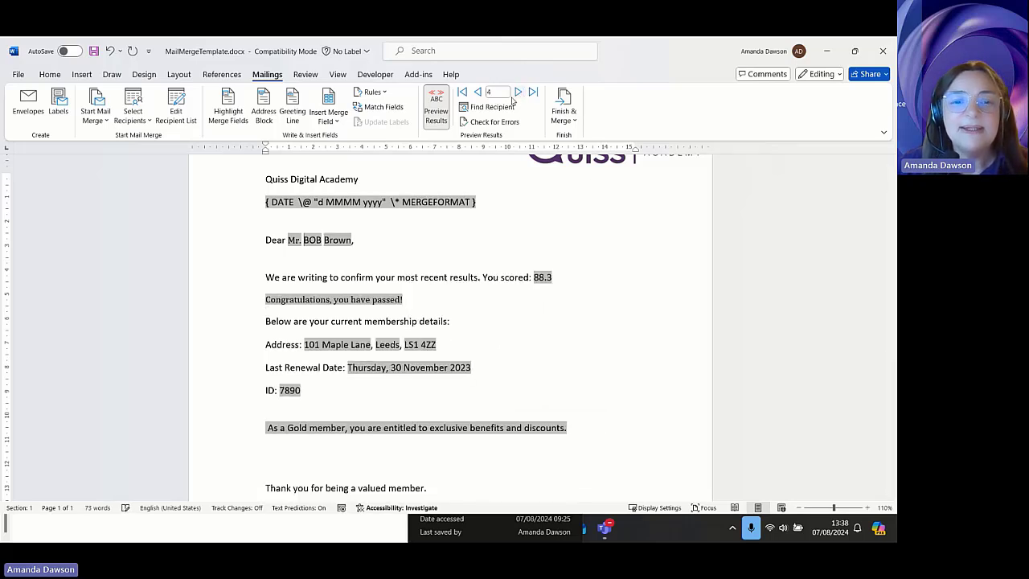
pyautogui.click(477, 92)
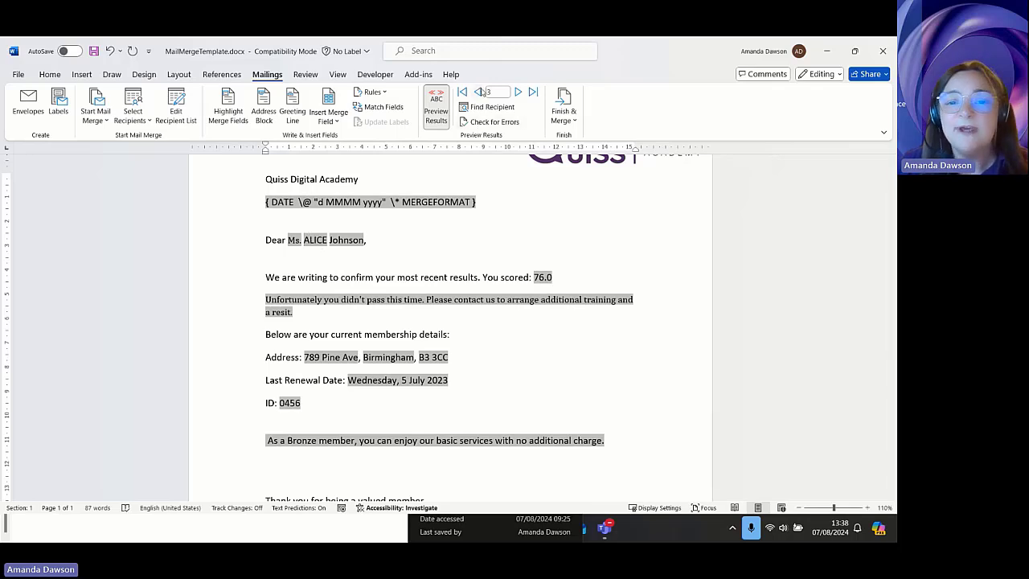
pyautogui.click(478, 92)
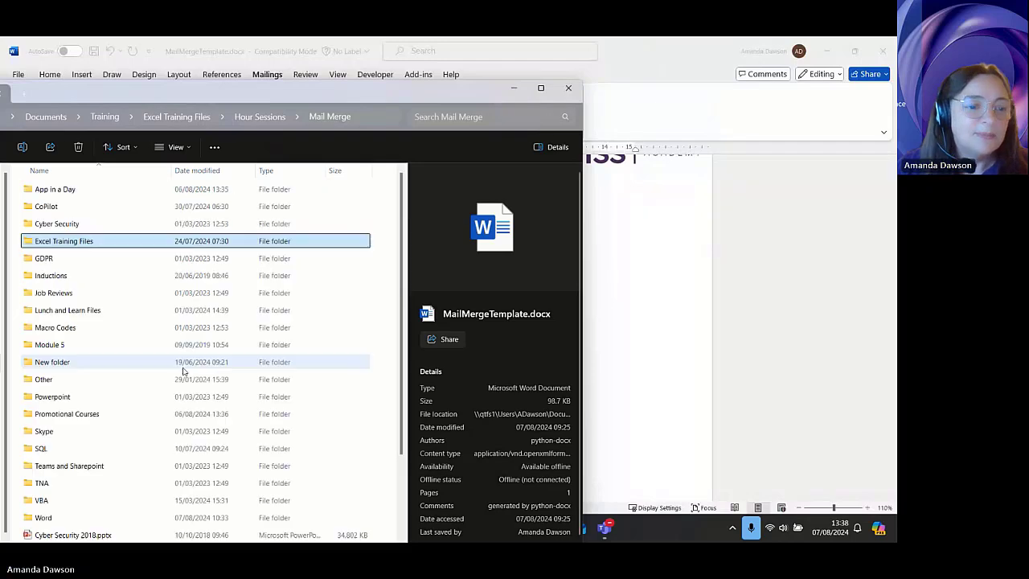
# - Open Word Field Formatting Handout.docx from the Word folder in Training and review its list of capitalisation format switches
pyautogui.scroll(-3, 184, 372)
pyautogui.doubleClick(43, 362)
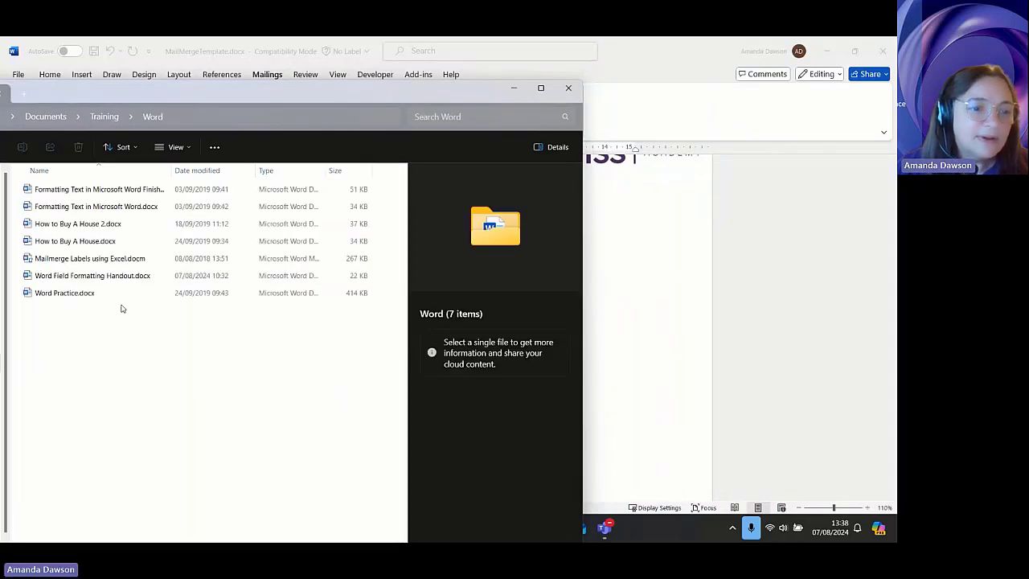
pyautogui.doubleClick(124, 276)
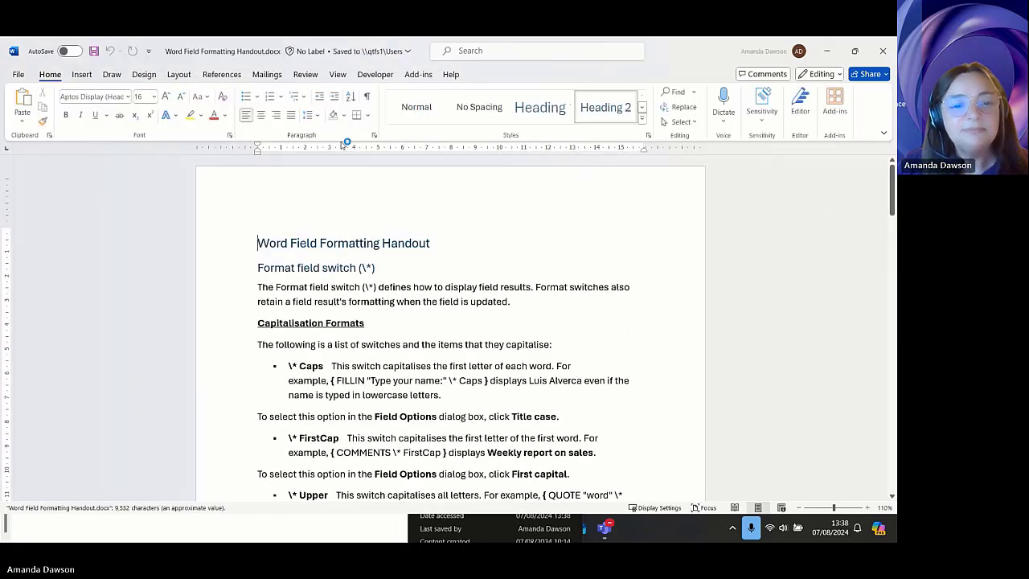
pyautogui.scroll(-2, 457, 250)
pyautogui.scroll(-2, 456, 250)
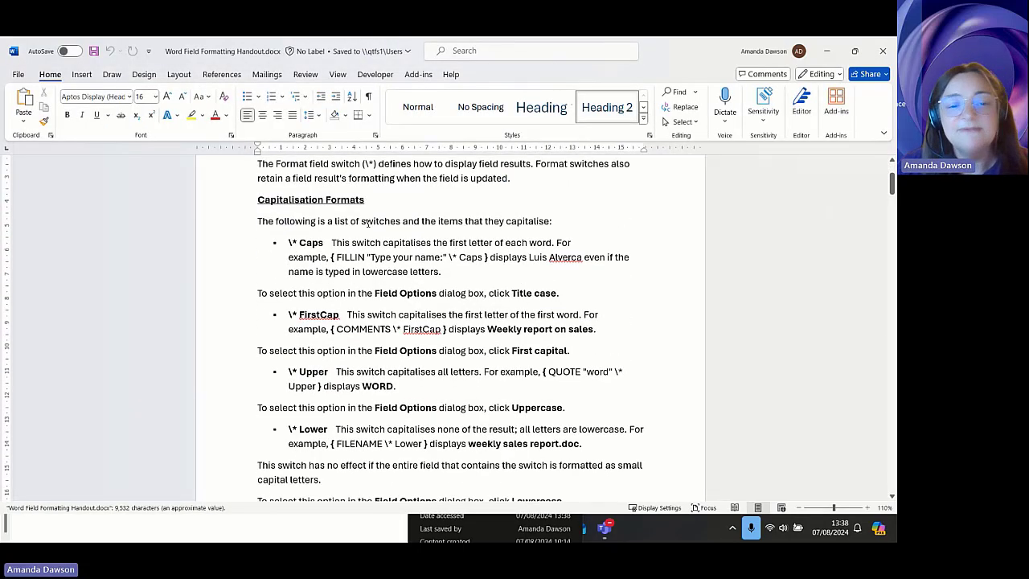
pyautogui.scroll(-2, 359, 221)
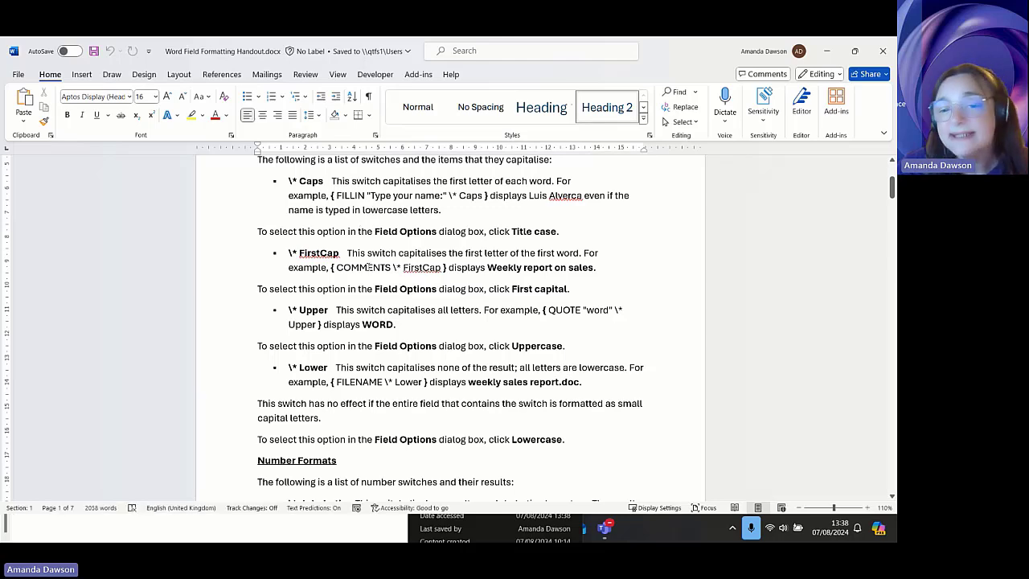
# - Review the handout's Number Formats switches, from \*alphabetic and \*CardText through \*DollarText, \*OrdText and \*Ordinal to \*roman
pyautogui.scroll(-8, 369, 267)
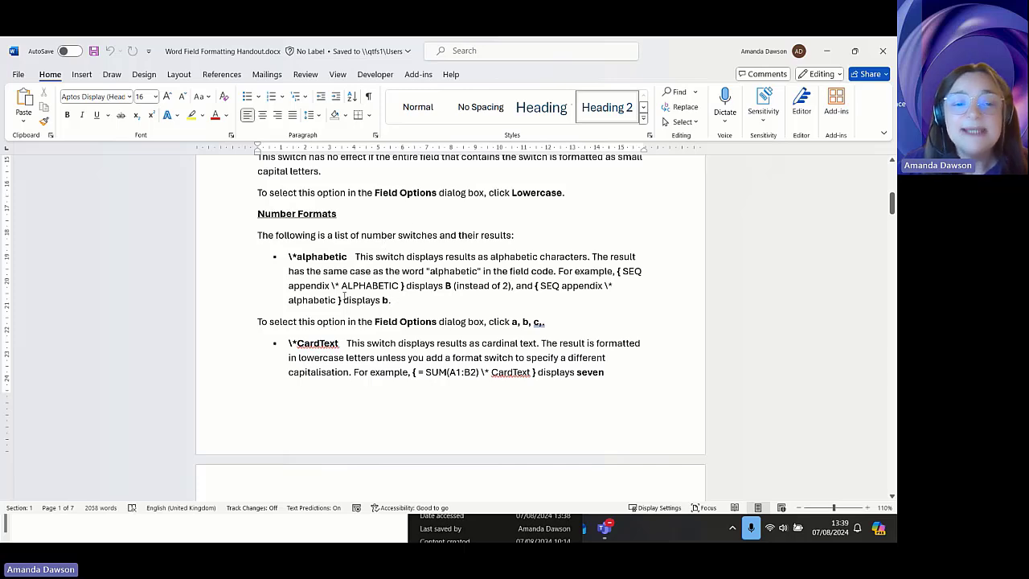
pyautogui.scroll(-2, 463, 309)
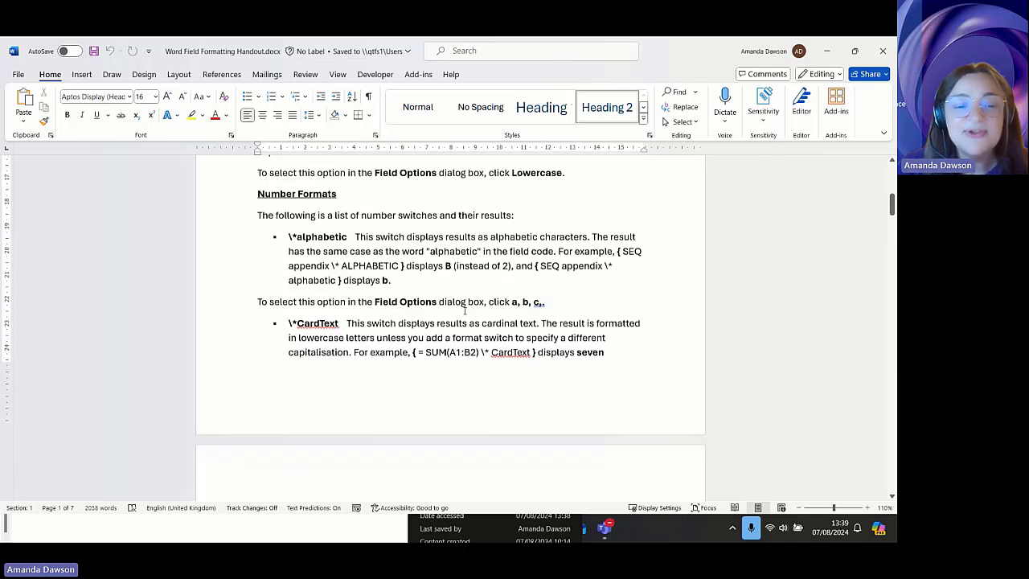
pyautogui.scroll(-2, 464, 310)
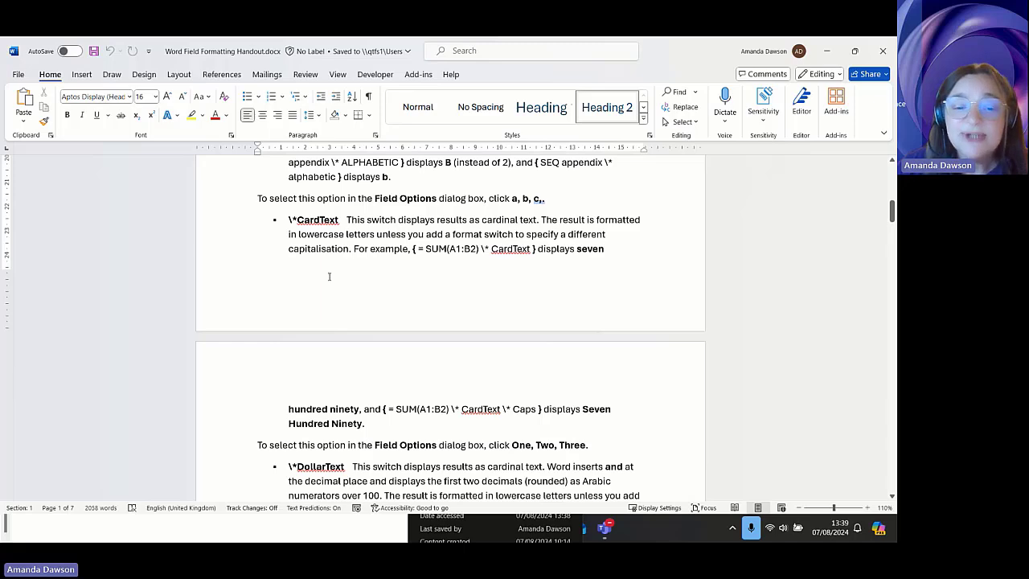
pyautogui.scroll(-8, 329, 276)
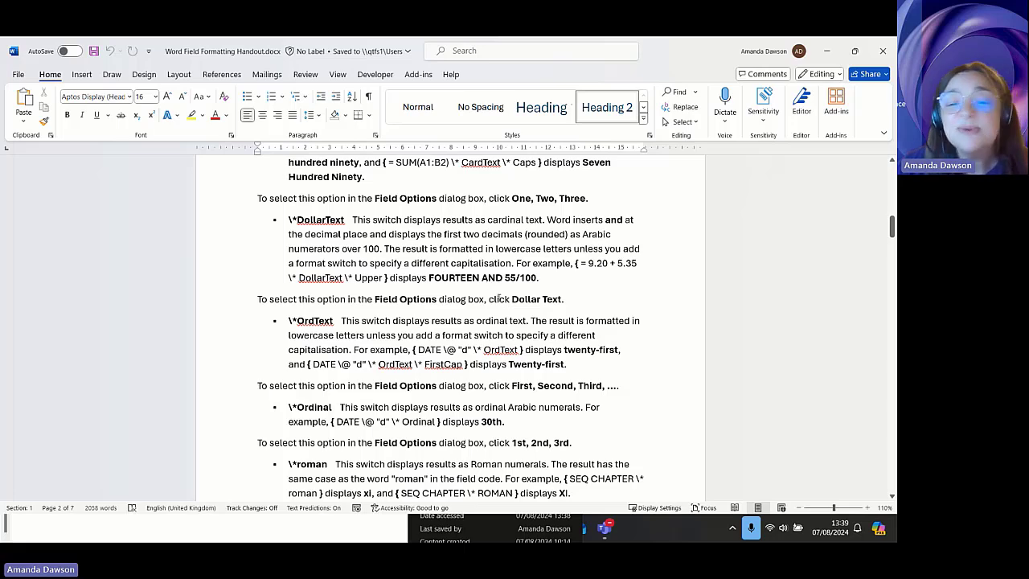
pyautogui.scroll(-2, 486, 293)
pyautogui.scroll(-3, 537, 287)
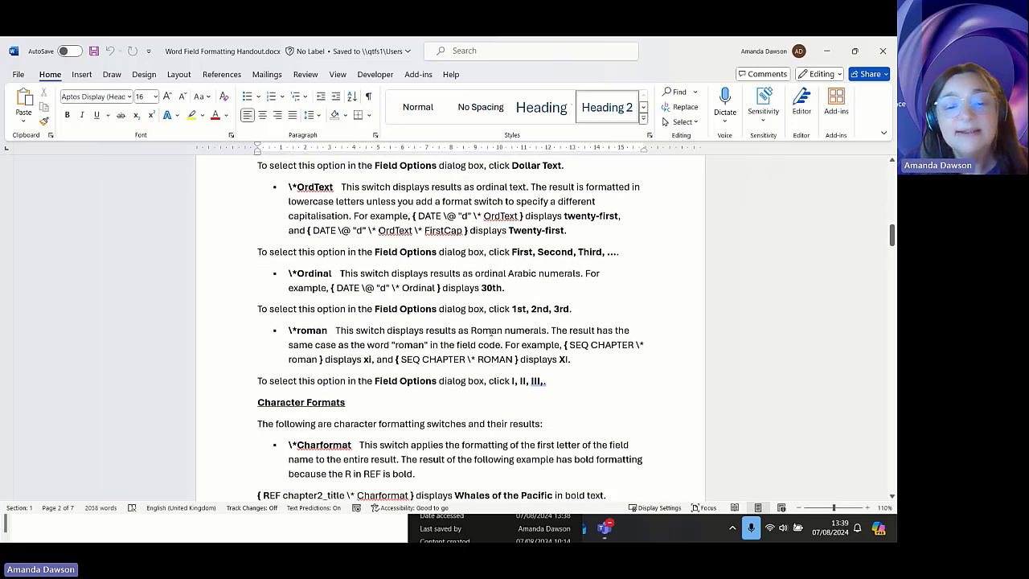
pyautogui.scroll(-2, 538, 288)
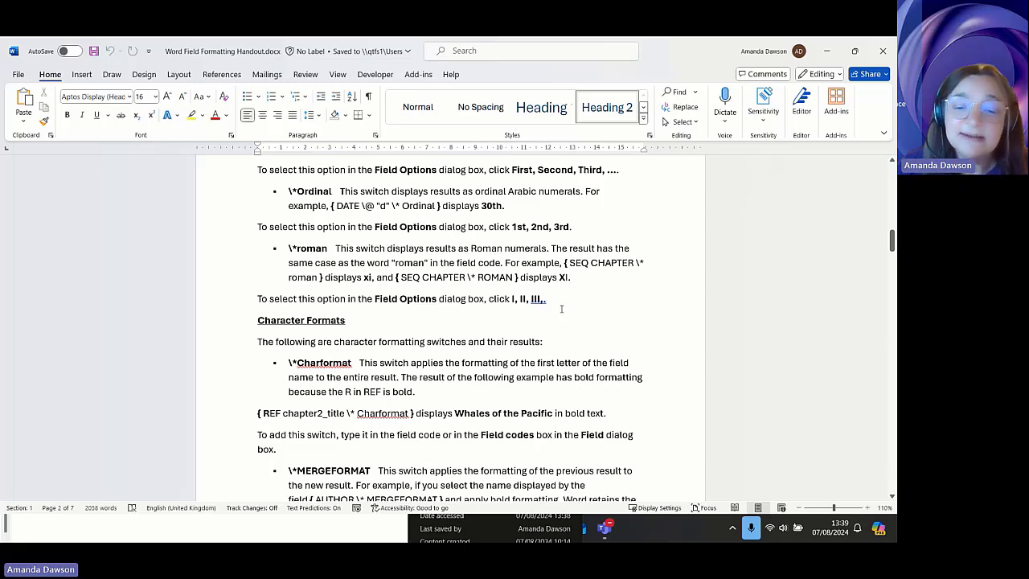
# - Examine the \*Charformat and \*MERGEFORMAT switches under Character Formats, highlighting the R of REF, Whales of the Pacific and \*MERGEFORMAT
pyautogui.scroll(-4, 561, 309)
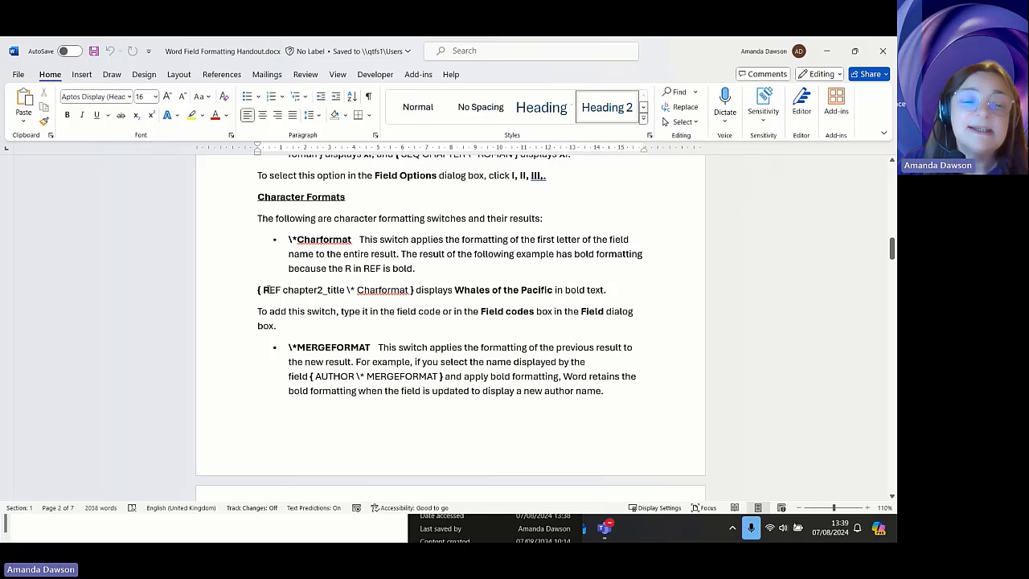
pyautogui.moveTo(263, 290); pyautogui.dragTo(269, 290)
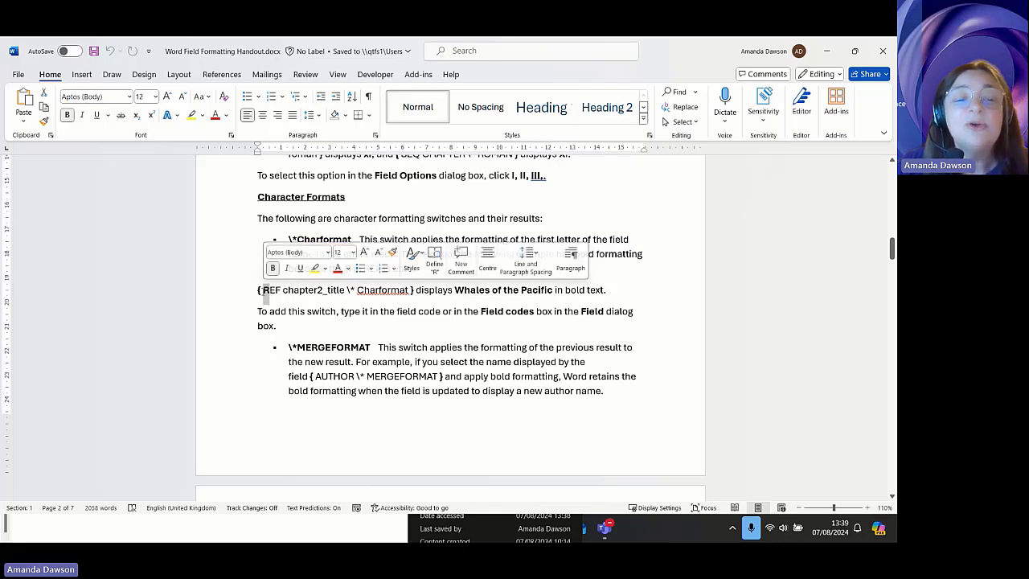
pyautogui.click(309, 294)
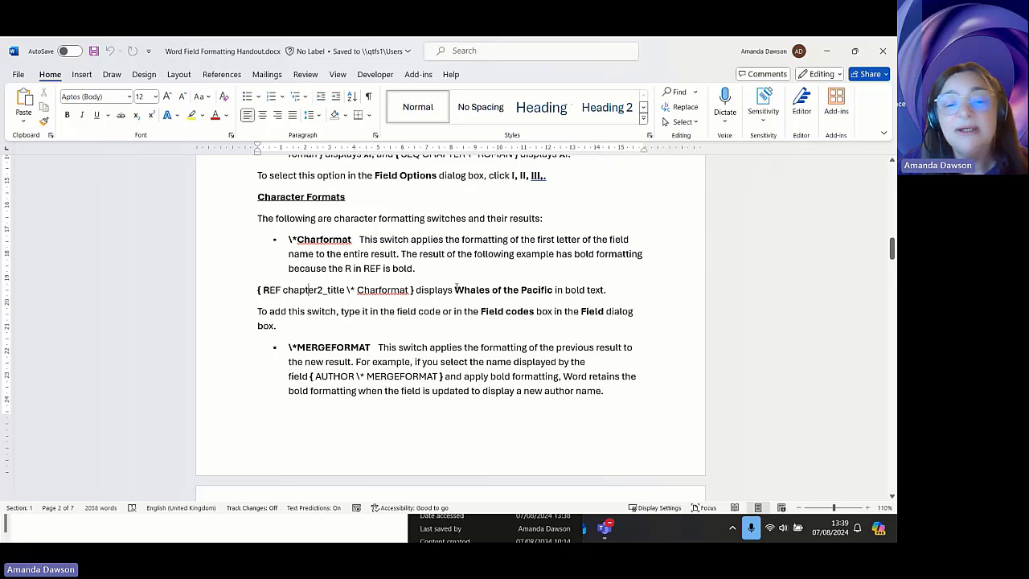
pyautogui.moveTo(455, 289); pyautogui.dragTo(554, 290)
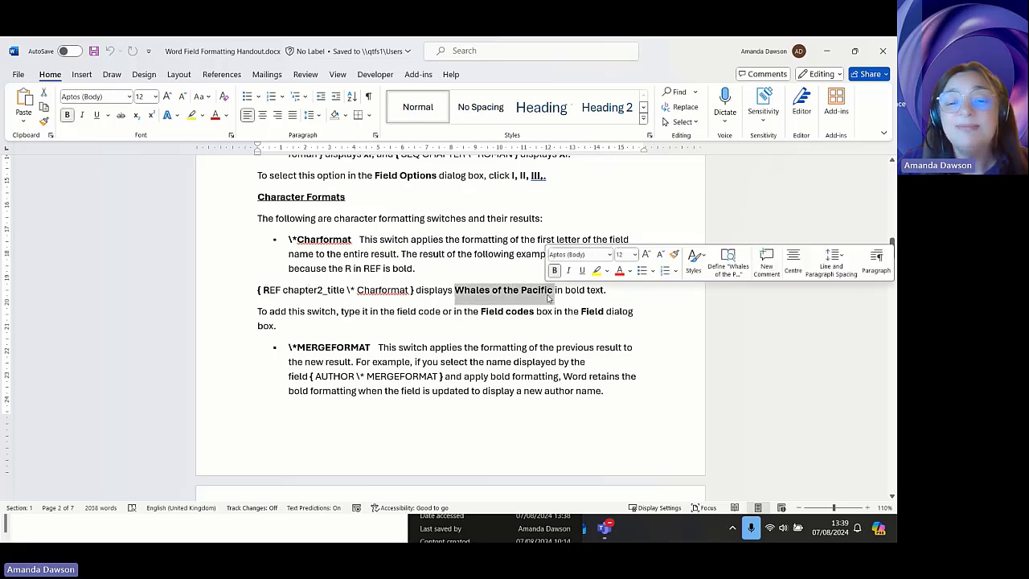
pyautogui.click(401, 311)
pyautogui.scroll(-1, 400, 359)
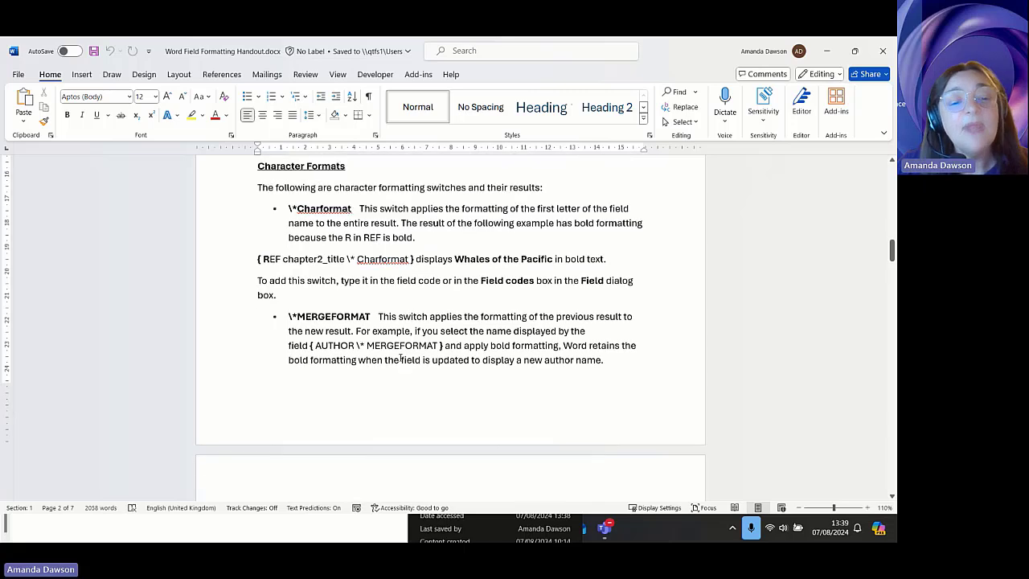
pyautogui.moveTo(288, 316); pyautogui.dragTo(372, 317)
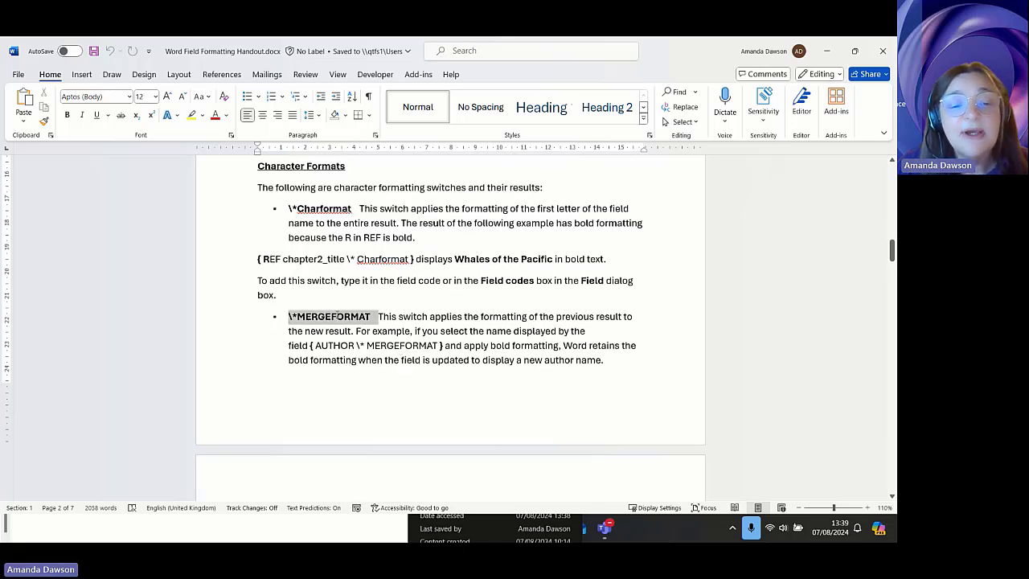
pyautogui.hotkey('ctrl', 'b')
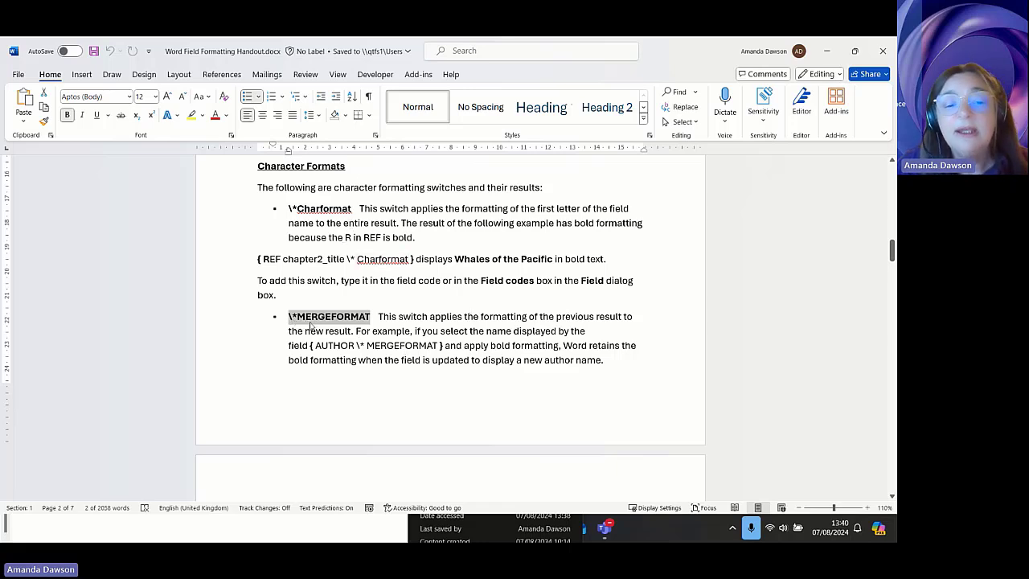
# - Review the items for building a numeric format switch (\#): zero, #, x, decimal point, digit grouping, minus and plus signs, and %, $ and * characters
pyautogui.scroll(-3, 365, 355)
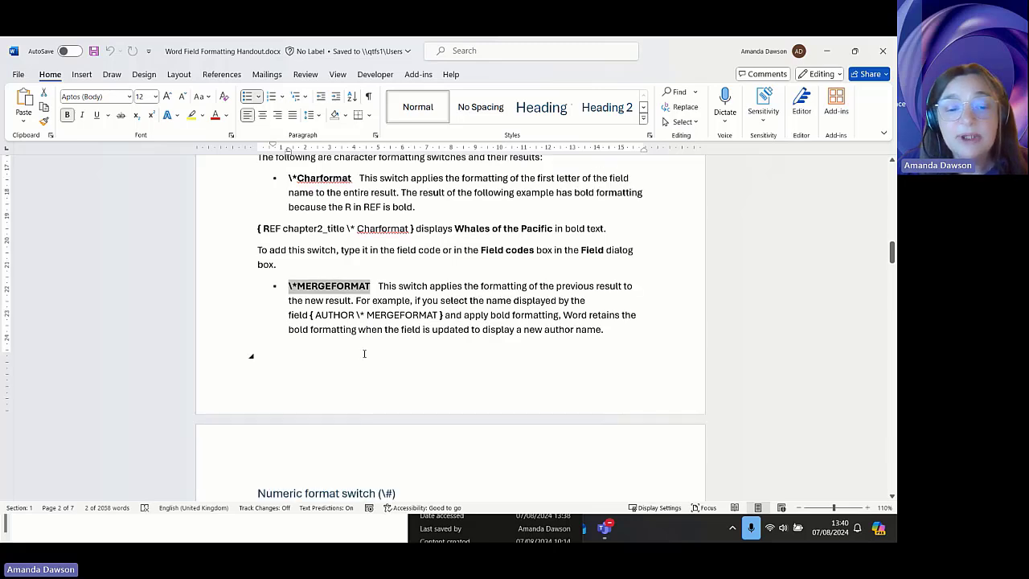
pyautogui.scroll(-3, 365, 356)
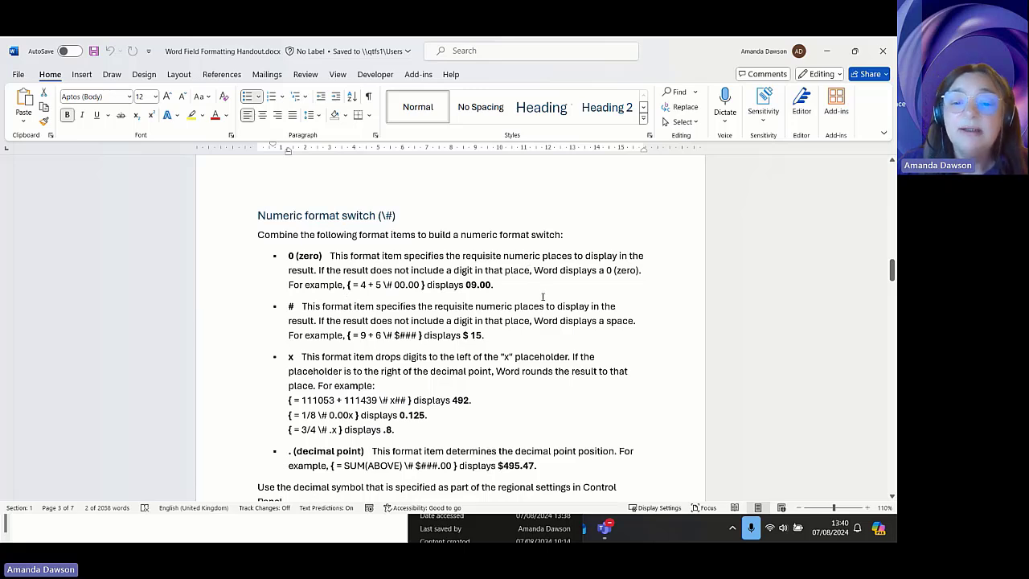
pyautogui.scroll(-1, 537, 305)
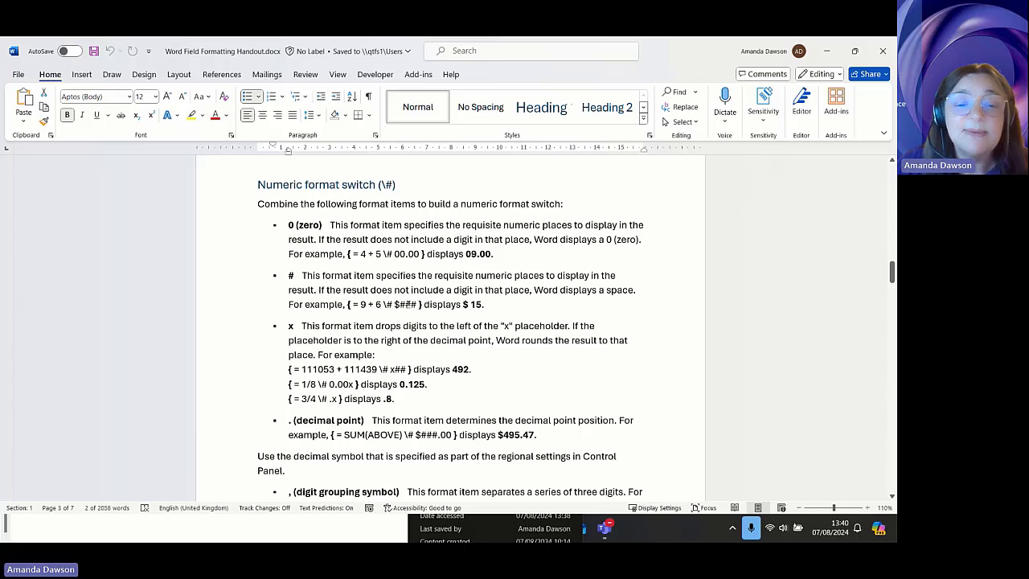
pyautogui.moveTo(347, 304); pyautogui.dragTo(383, 305)
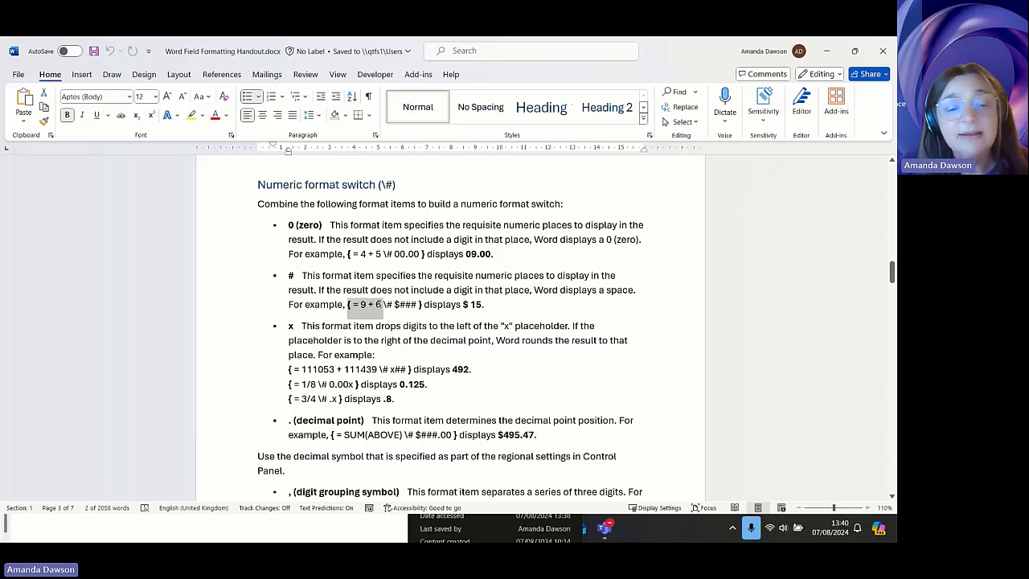
pyautogui.click(450, 340)
pyautogui.scroll(-2, 464, 352)
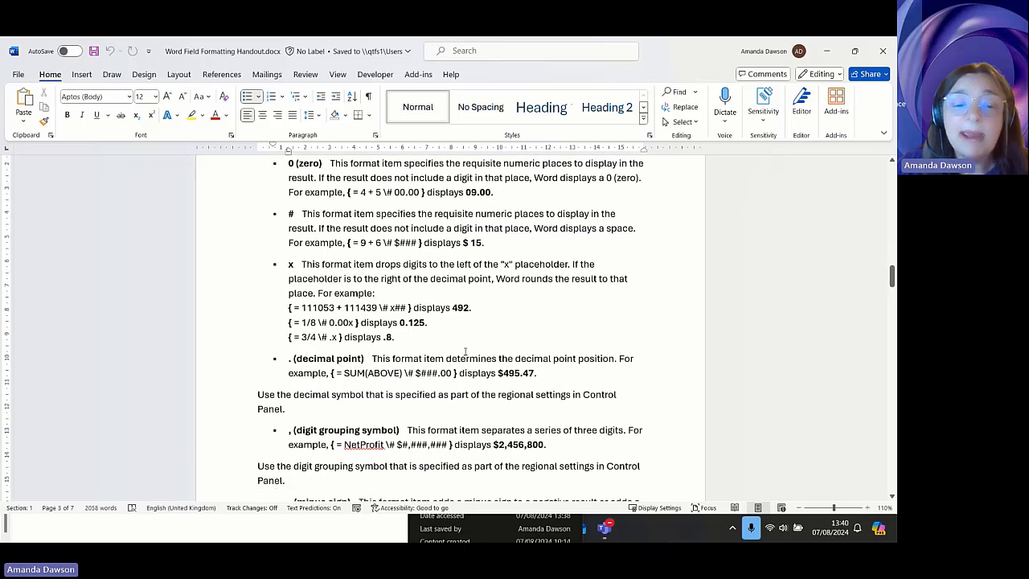
pyautogui.scroll(-2, 465, 351)
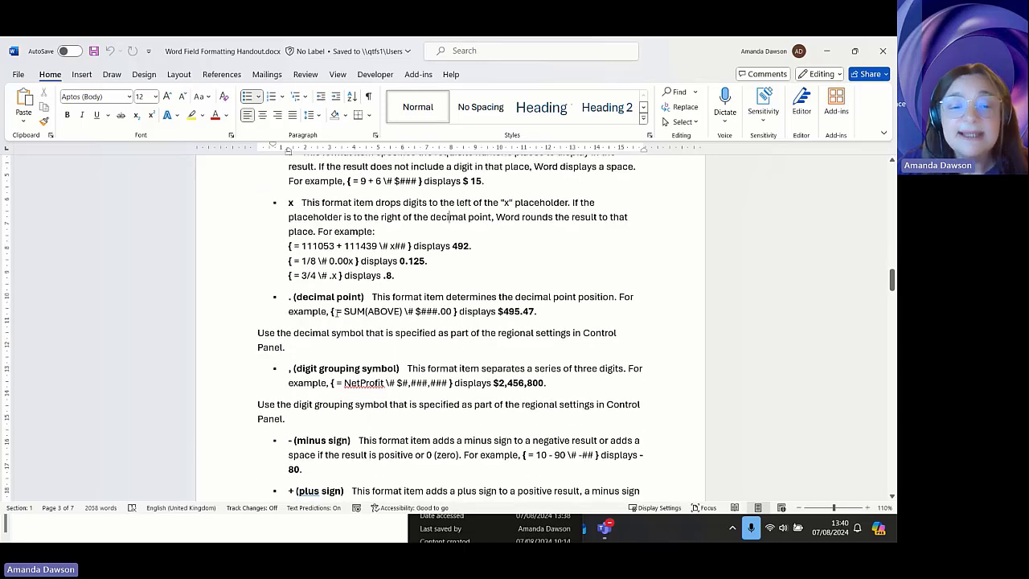
pyautogui.scroll(-4, 337, 312)
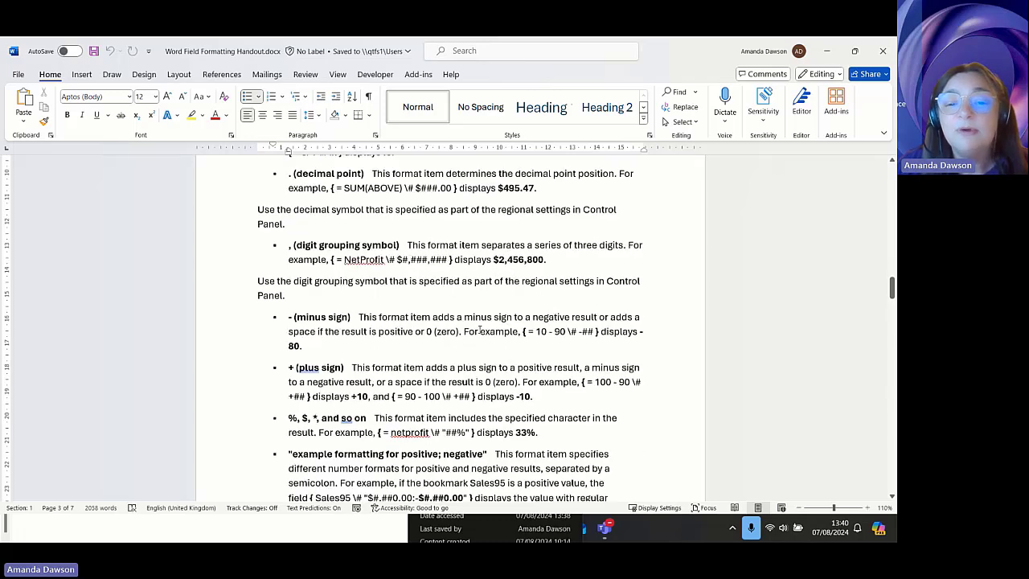
pyautogui.scroll(-1, 477, 336)
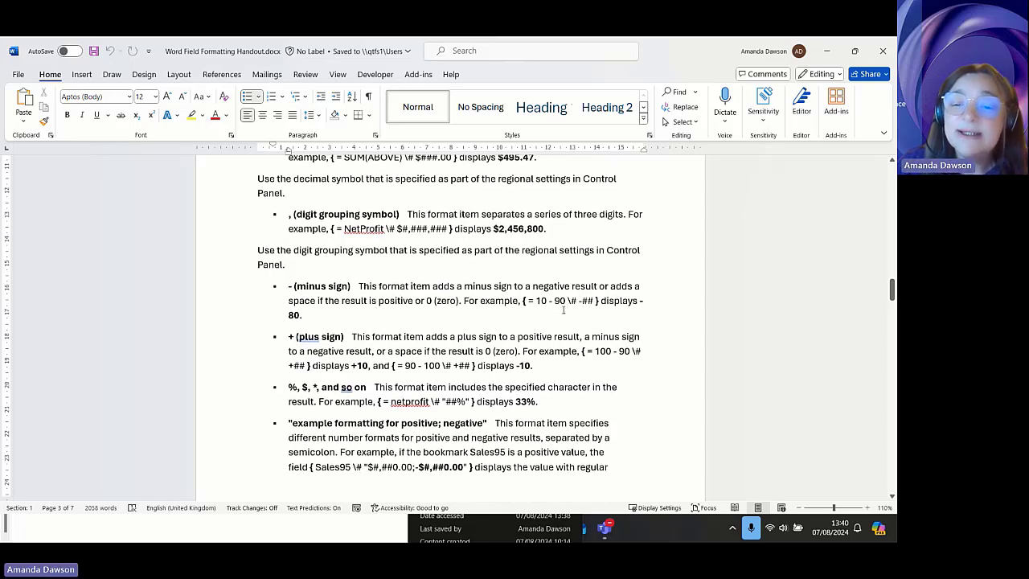
pyautogui.scroll(-1, 556, 317)
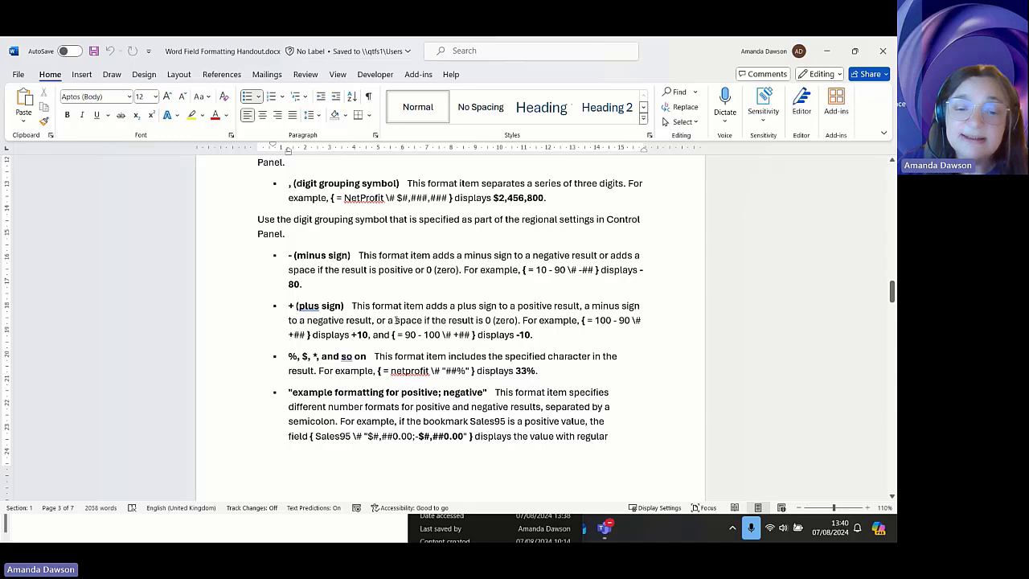
pyautogui.scroll(-2, 396, 320)
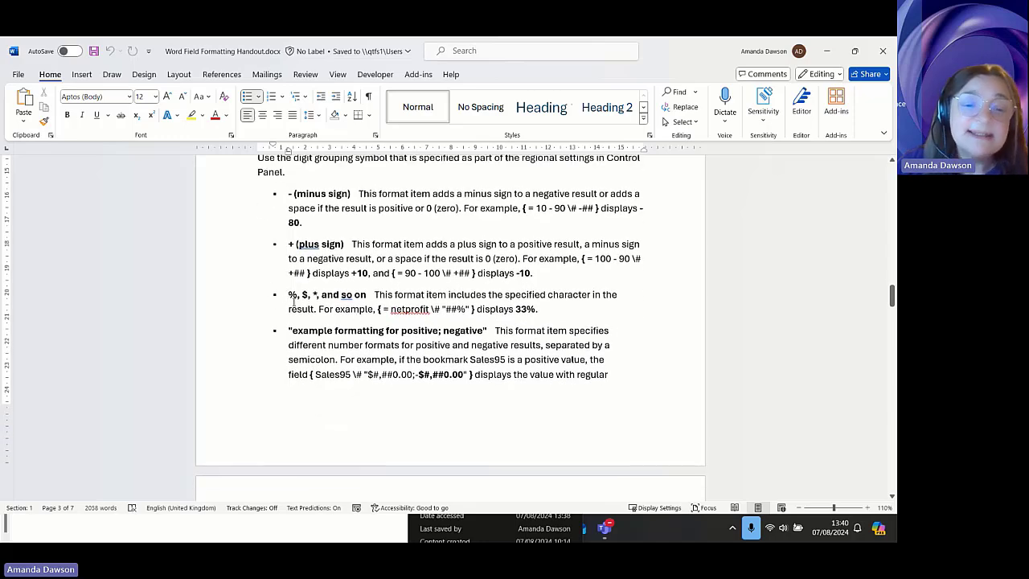
# - Examine the numeric formats with separate positive, negative and zero parts, highlighting the negative format and the $0 part in the Sales95 examples
pyautogui.scroll(-3, 324, 328)
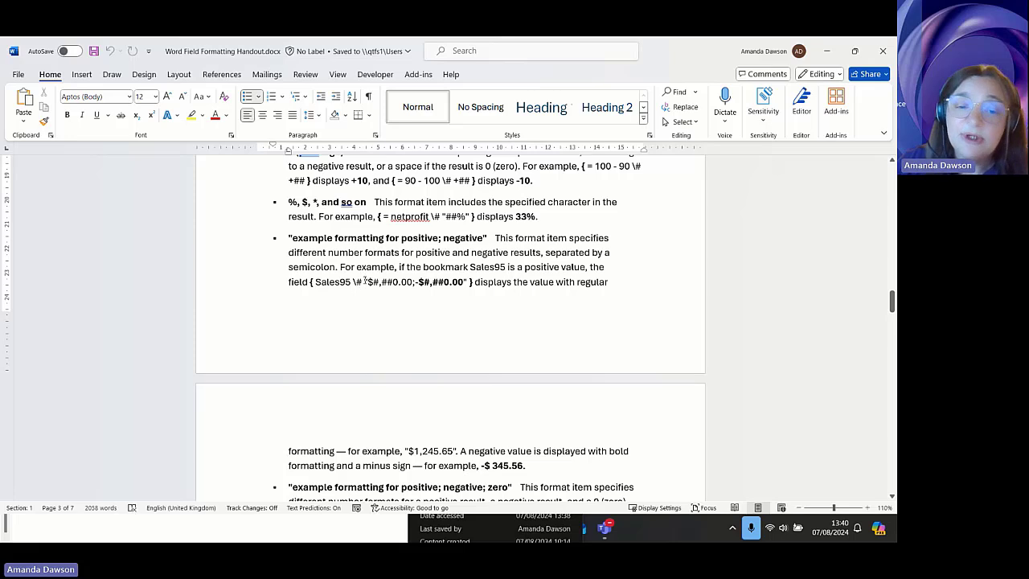
pyautogui.moveTo(364, 282); pyautogui.dragTo(464, 281)
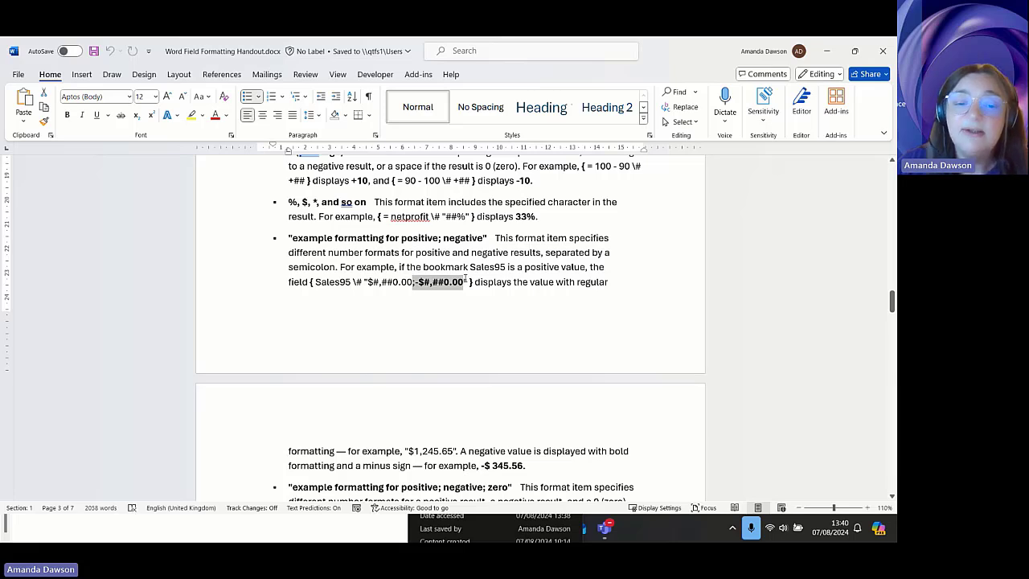
pyautogui.click(415, 281)
pyautogui.press('Delete')
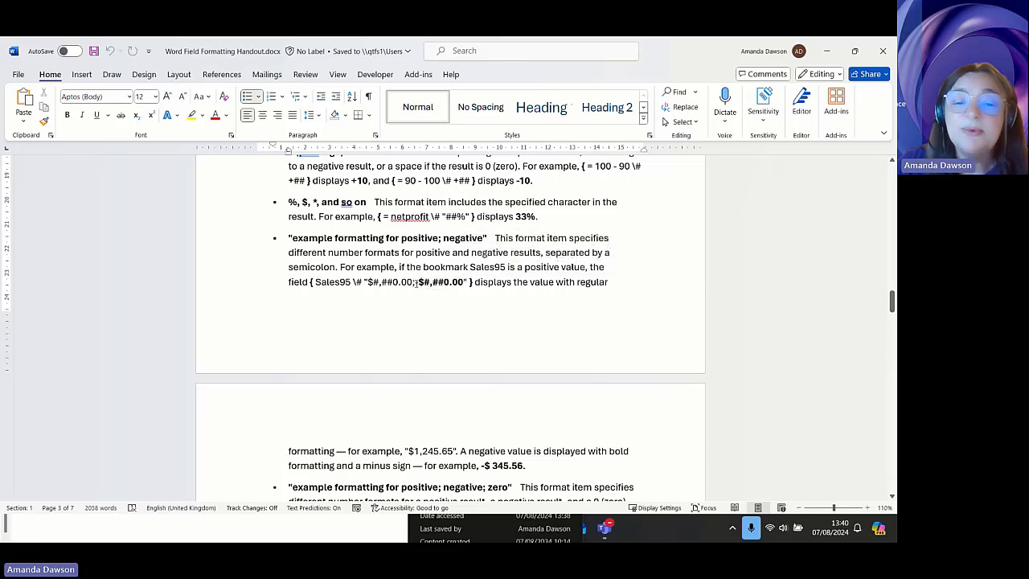
pyautogui.hotkey('ctrl', 'z')
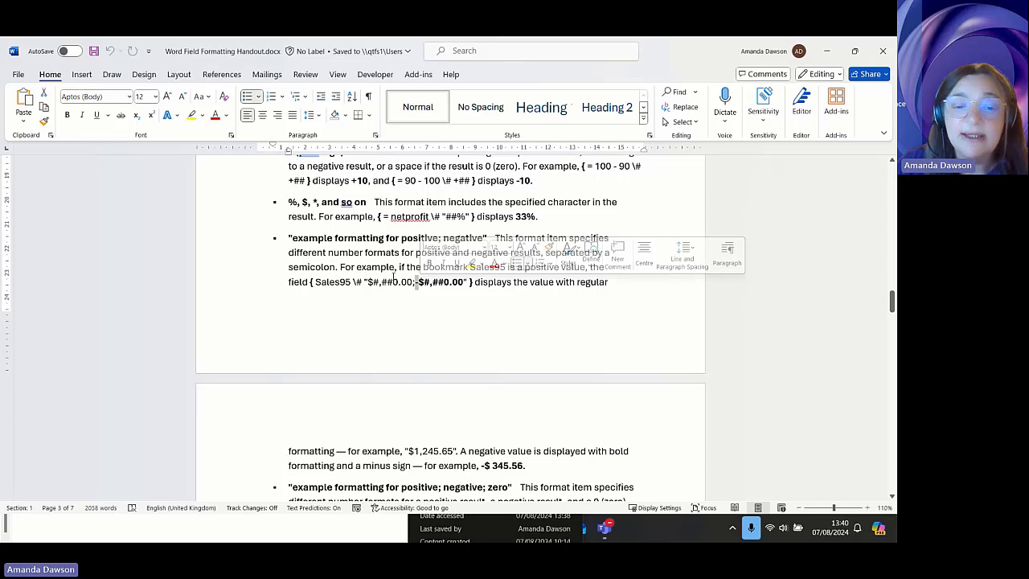
pyautogui.scroll(-4, 415, 300)
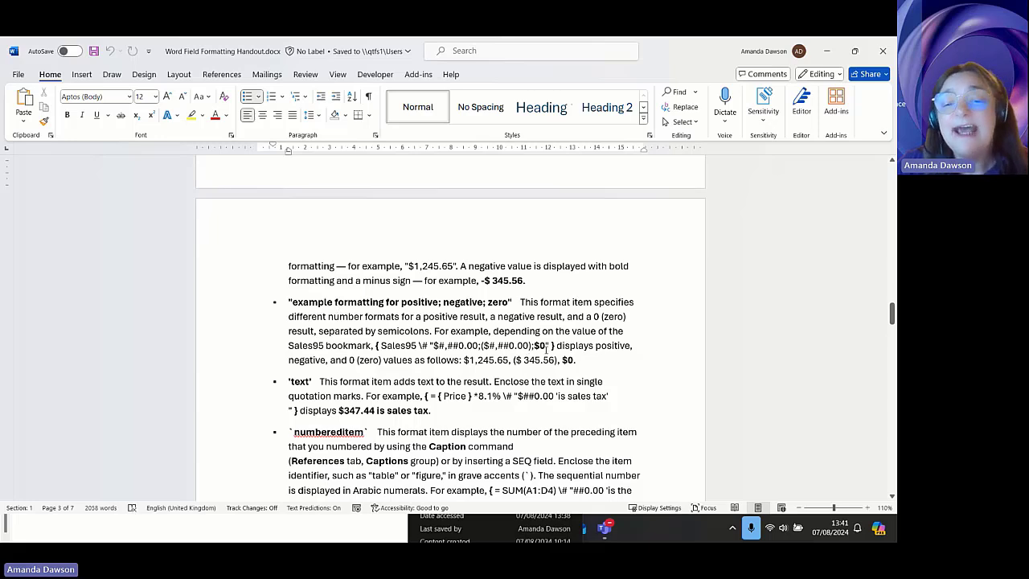
pyautogui.moveTo(546, 345); pyautogui.dragTo(533, 345)
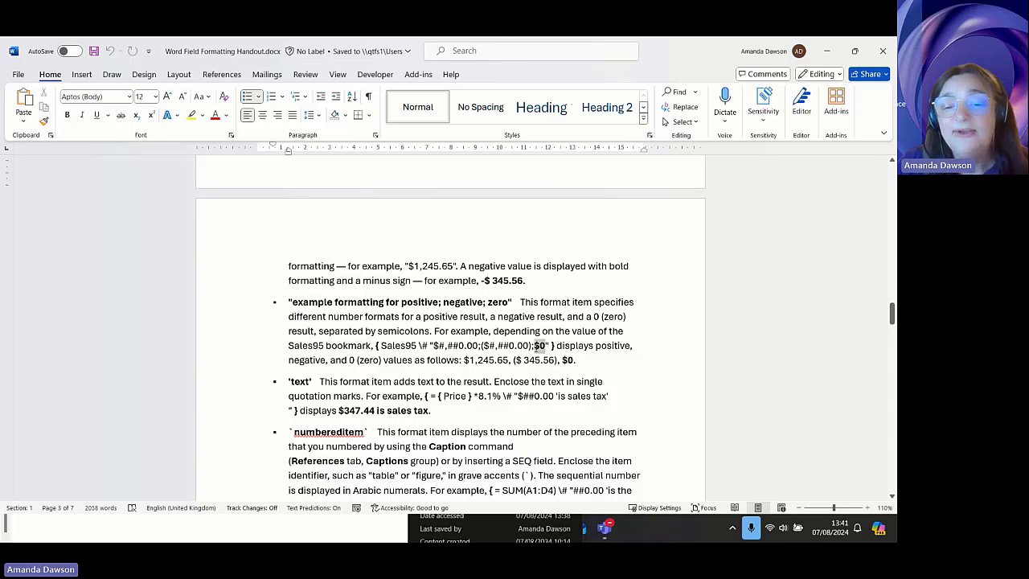
pyautogui.click(538, 347)
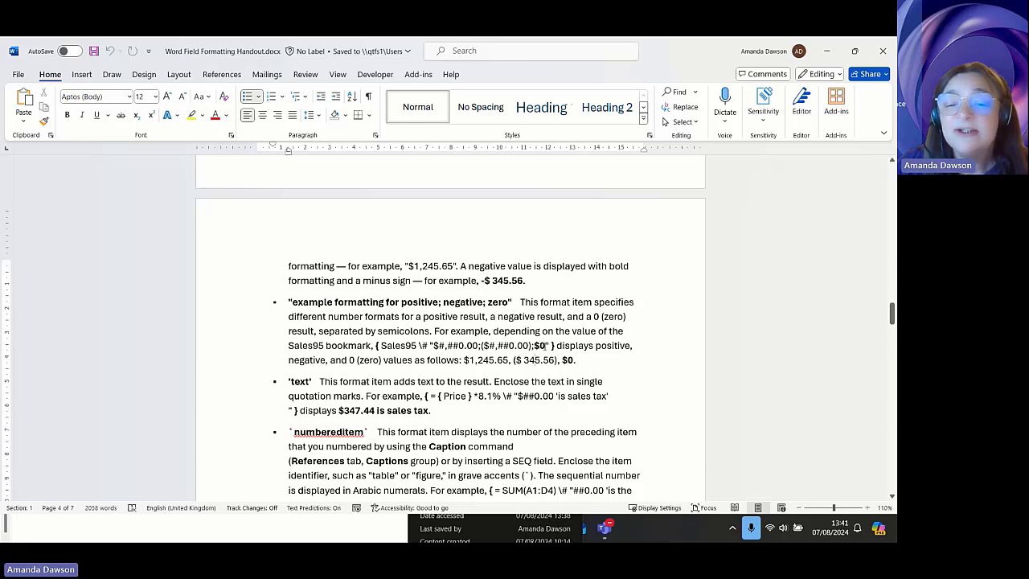
pyautogui.moveTo(546, 346); pyautogui.dragTo(534, 346)
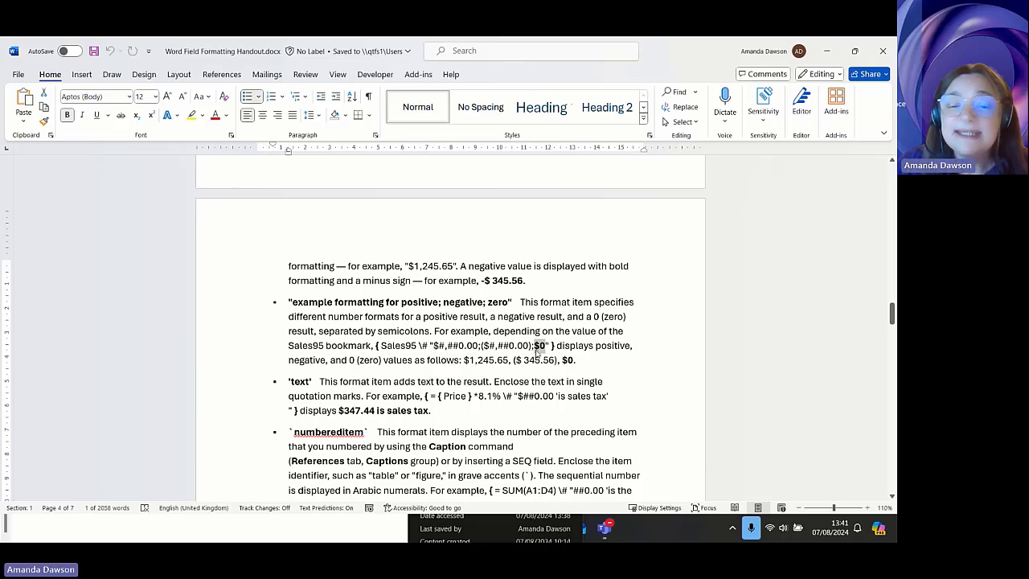
# - Examine the 'text' format item and highlight the quoted 'is sales tax' text in its Price example
pyautogui.scroll(-1, 537, 356)
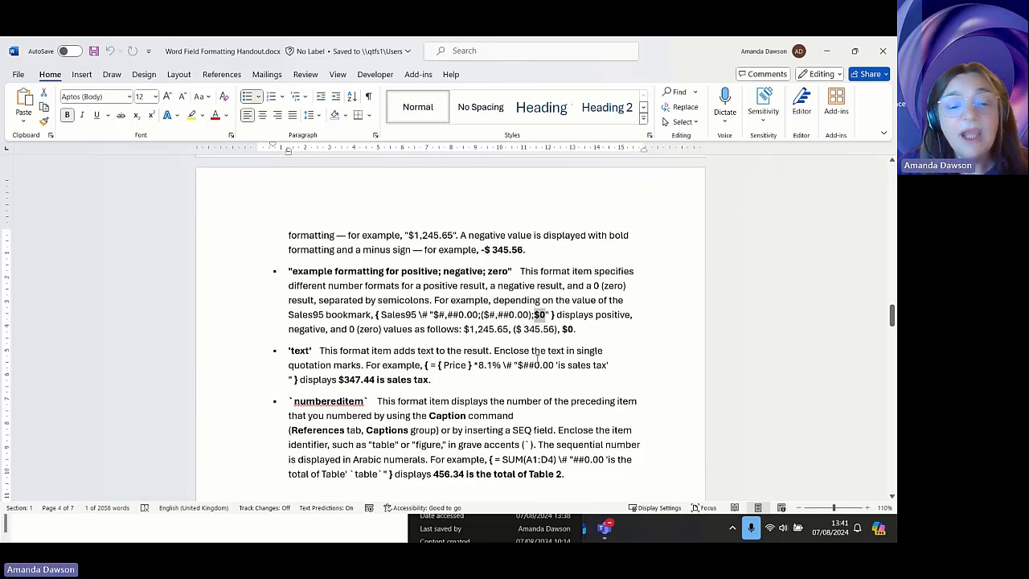
pyautogui.scroll(-2, 536, 356)
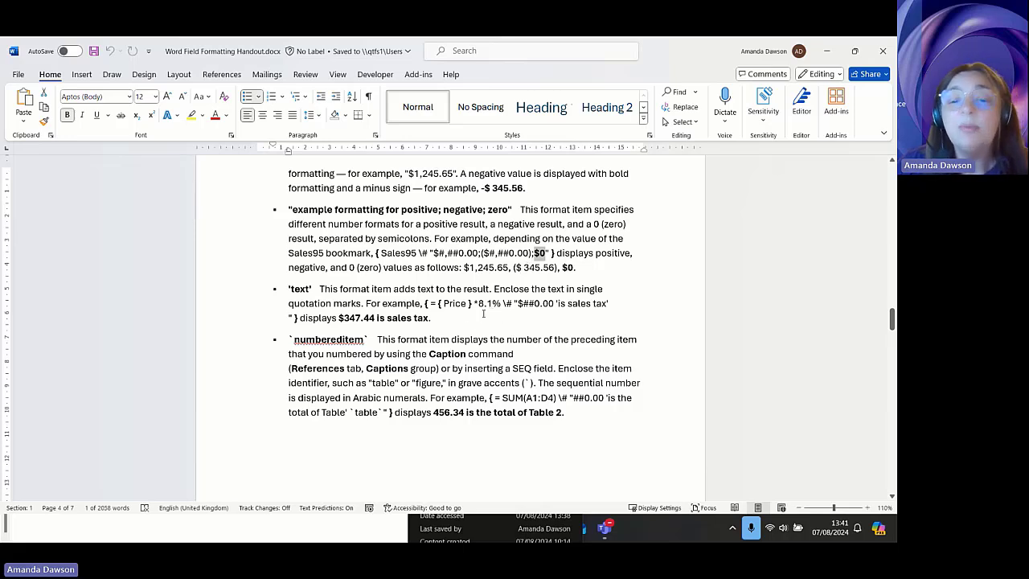
pyautogui.moveTo(475, 303); pyautogui.dragTo(610, 304)
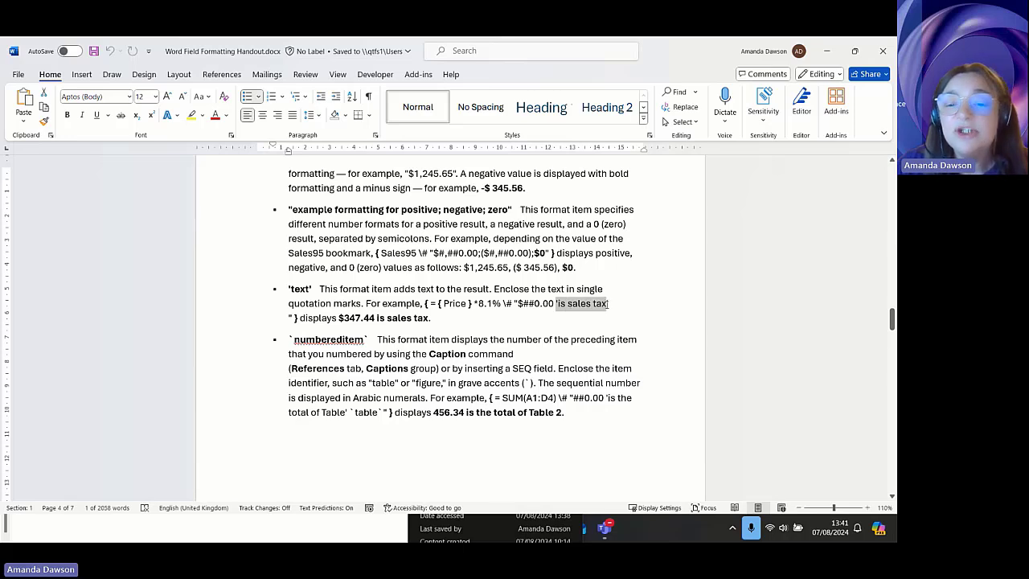
pyautogui.click(555, 306)
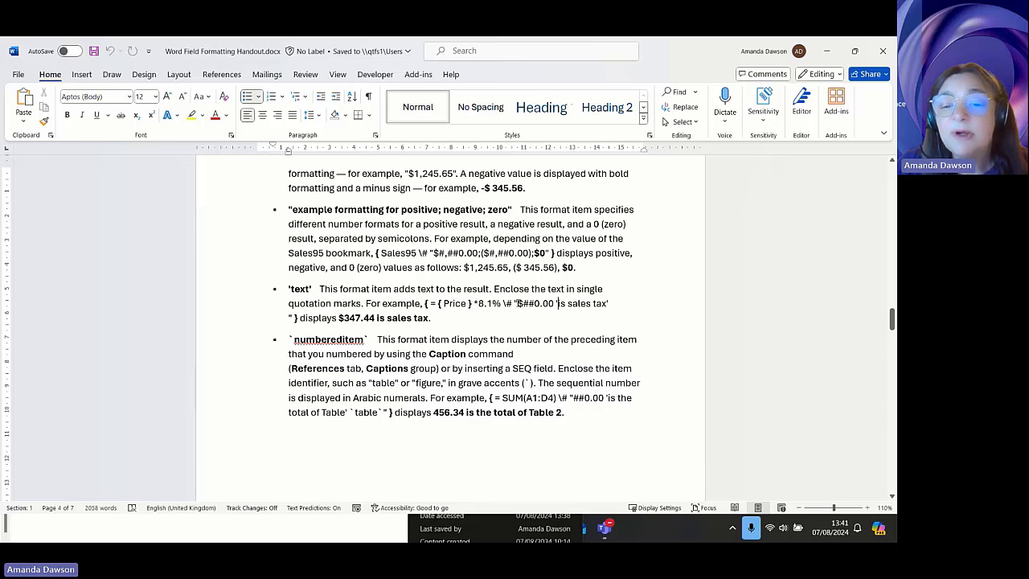
# - Examine the 'text' item's Price example, highlighting the $##0.00 format, the quoted 'is sales tax' text and the displayed result
pyautogui.doubleClick(519, 304)
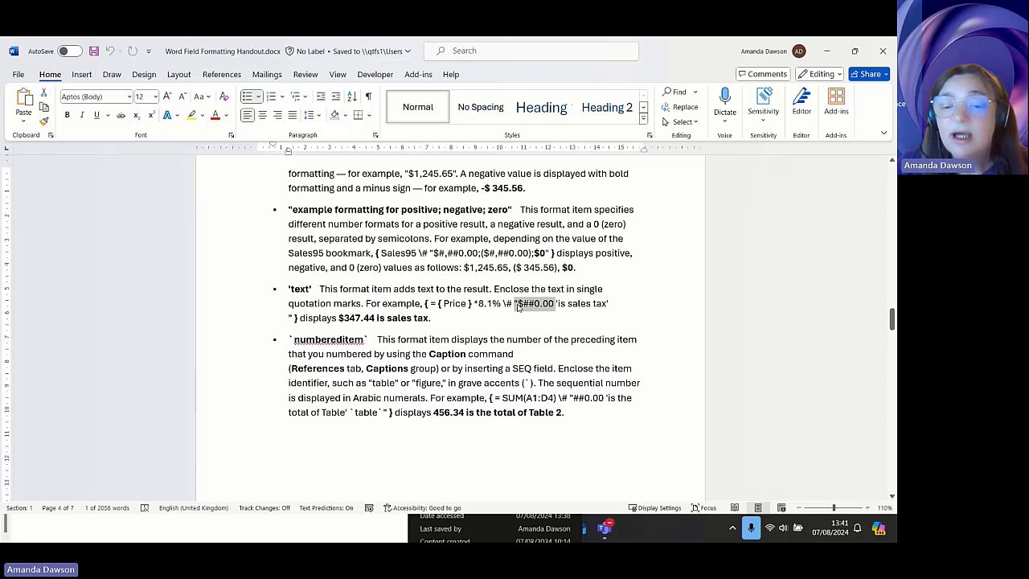
pyautogui.click(517, 303)
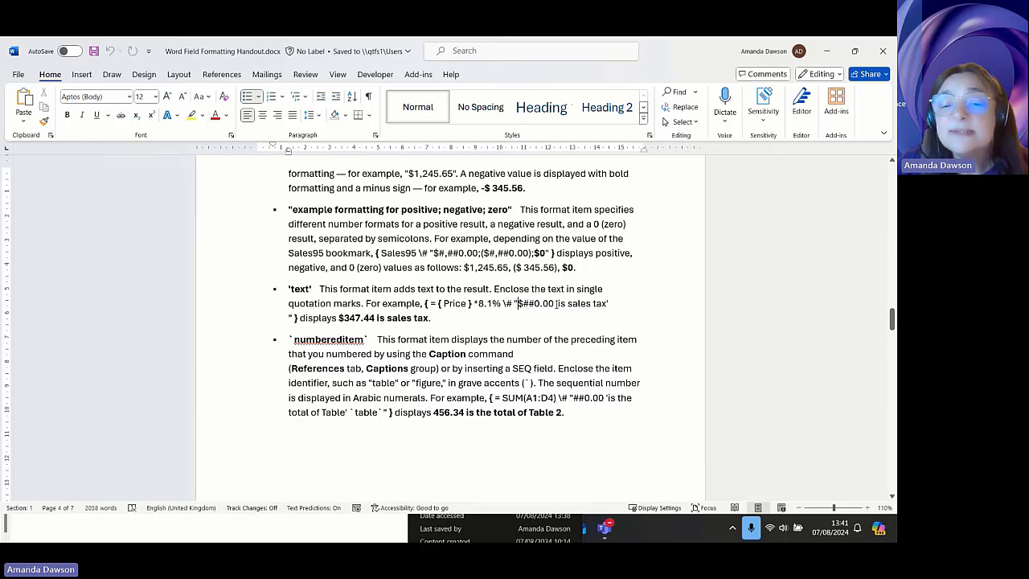
pyautogui.moveTo(556, 304); pyautogui.dragTo(517, 303)
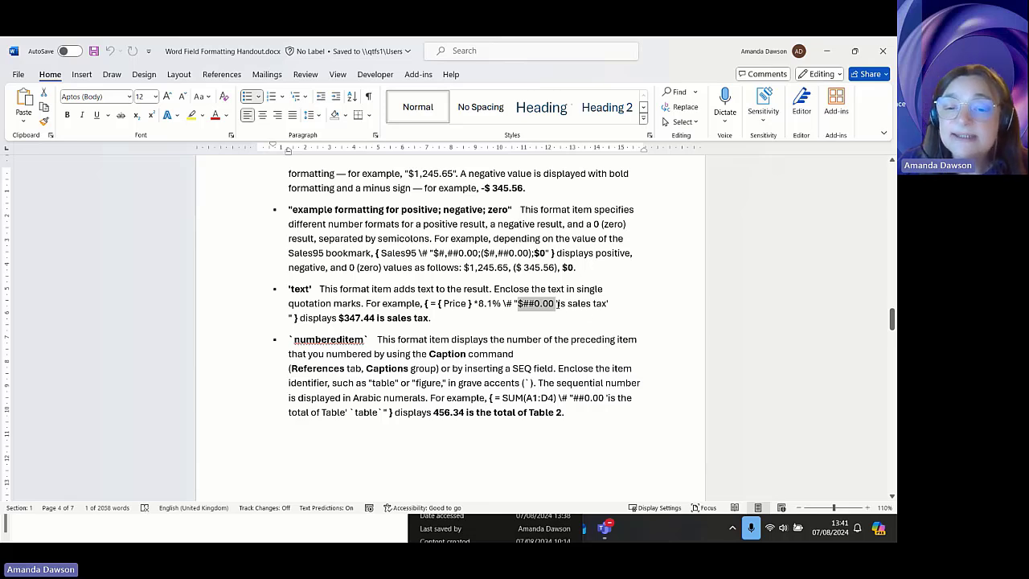
pyautogui.moveTo(556, 303); pyautogui.dragTo(604, 308)
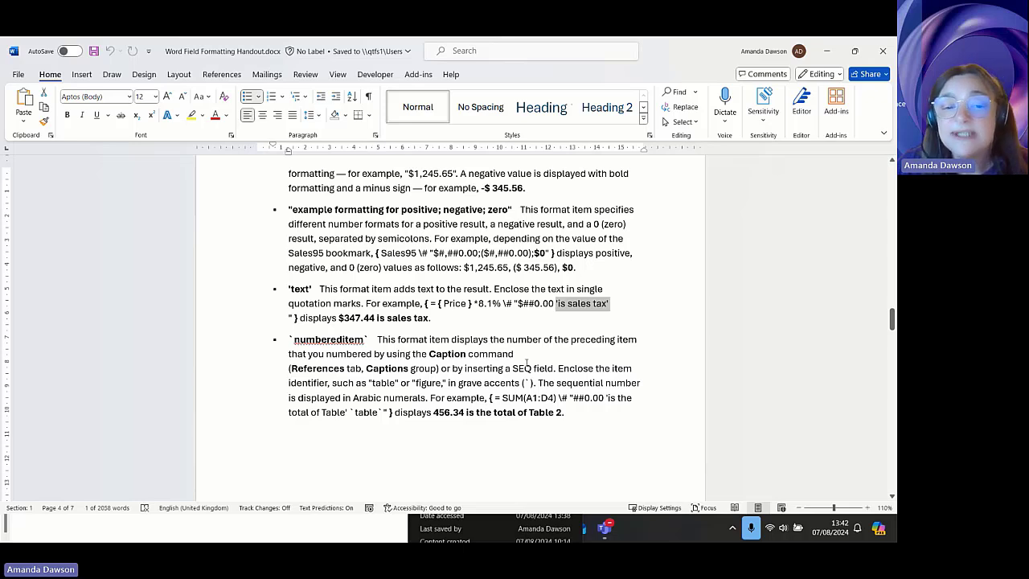
pyautogui.moveTo(333, 318); pyautogui.dragTo(432, 322)
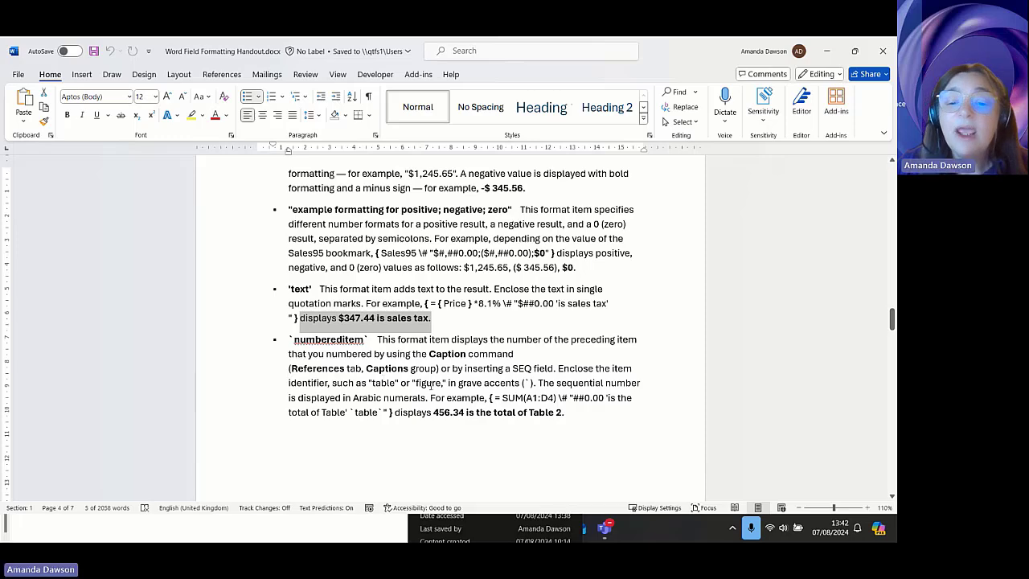
pyautogui.click(383, 379)
# - Review the Date-Time format switch (\@) section, examining the Month (M) instructions and the note on the uppercase letter M
pyautogui.scroll(-10, 432, 383)
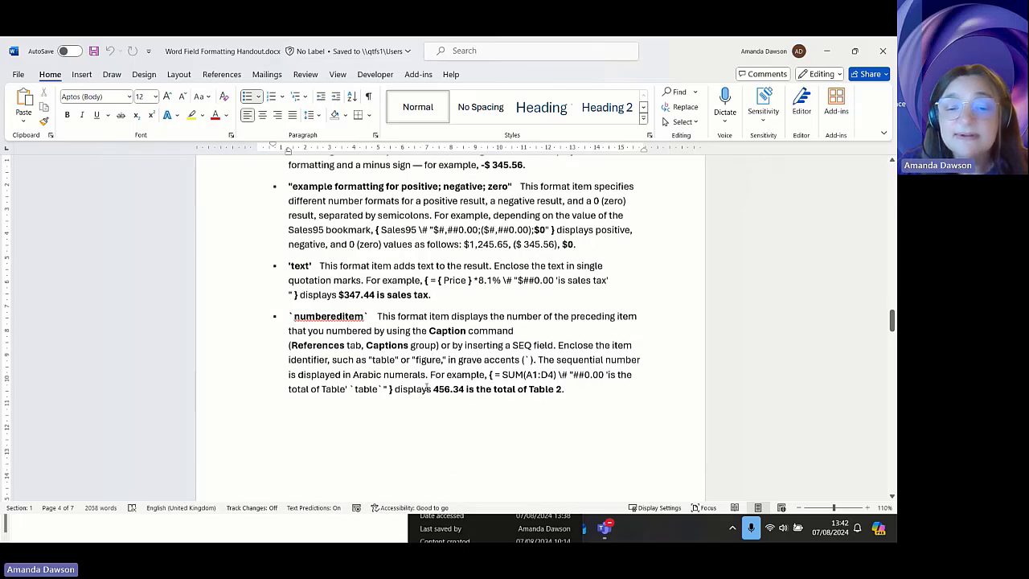
pyautogui.scroll(-8, 426, 386)
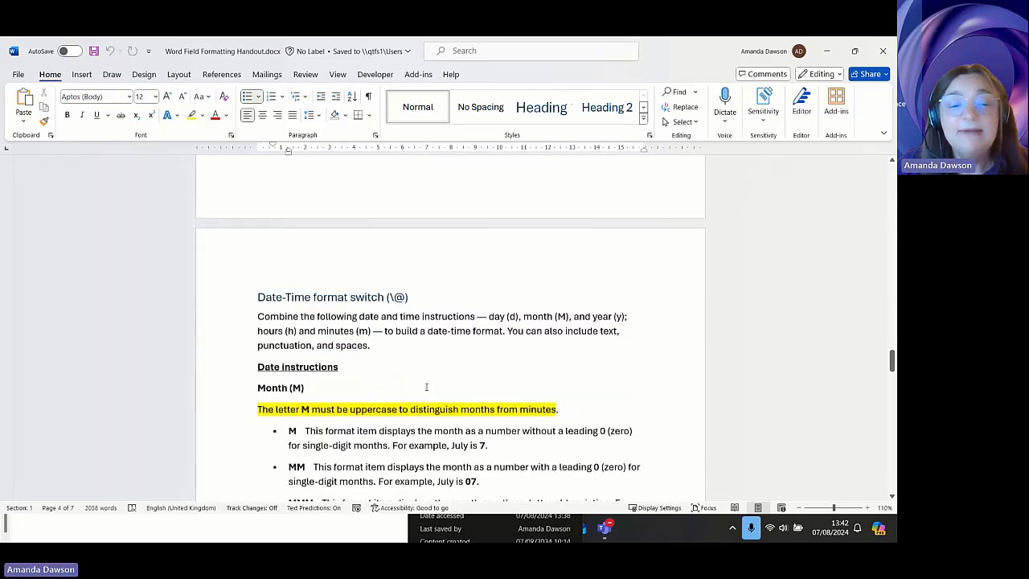
pyautogui.scroll(2, 426, 387)
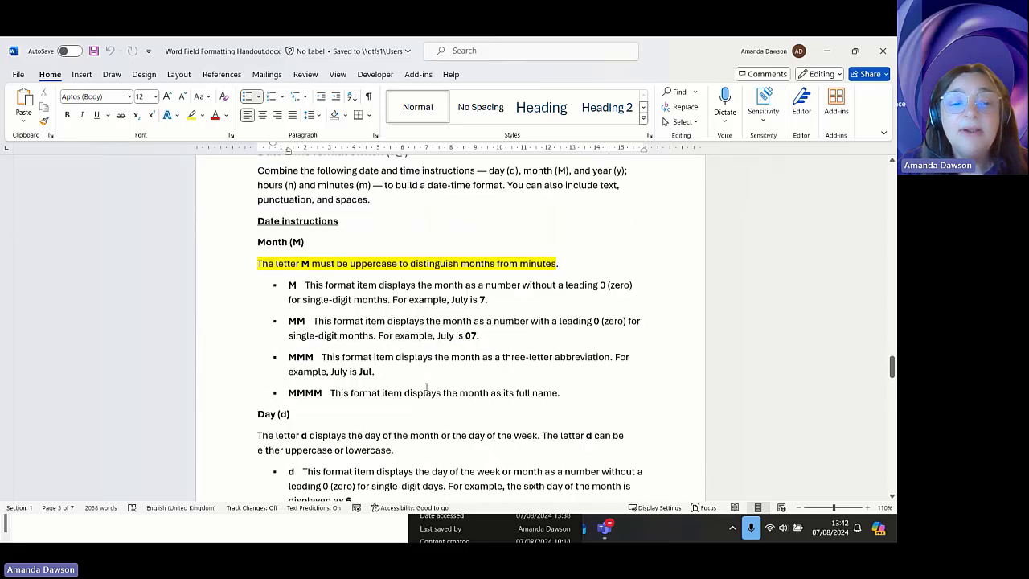
pyautogui.click(319, 265)
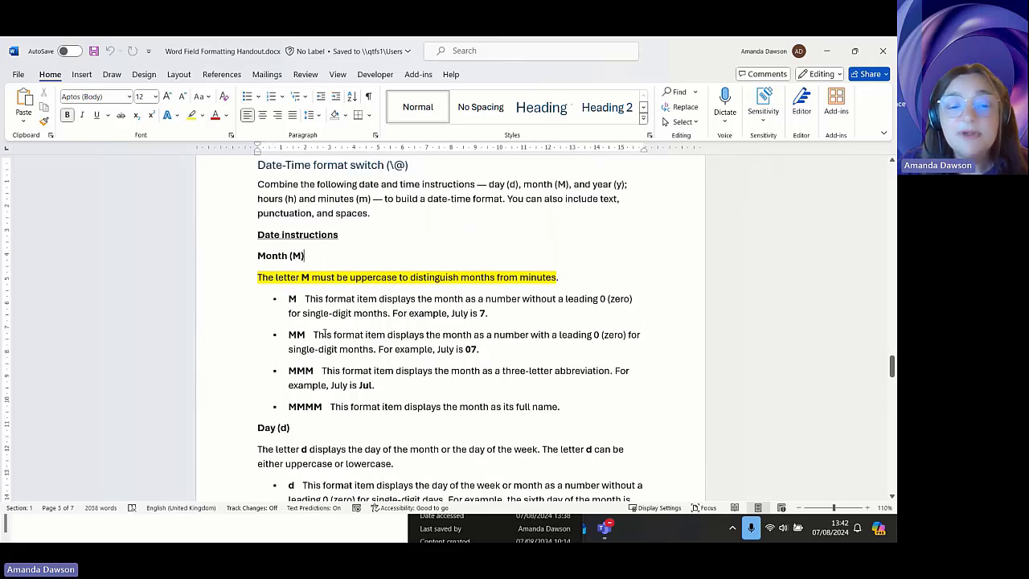
pyautogui.click(301, 277)
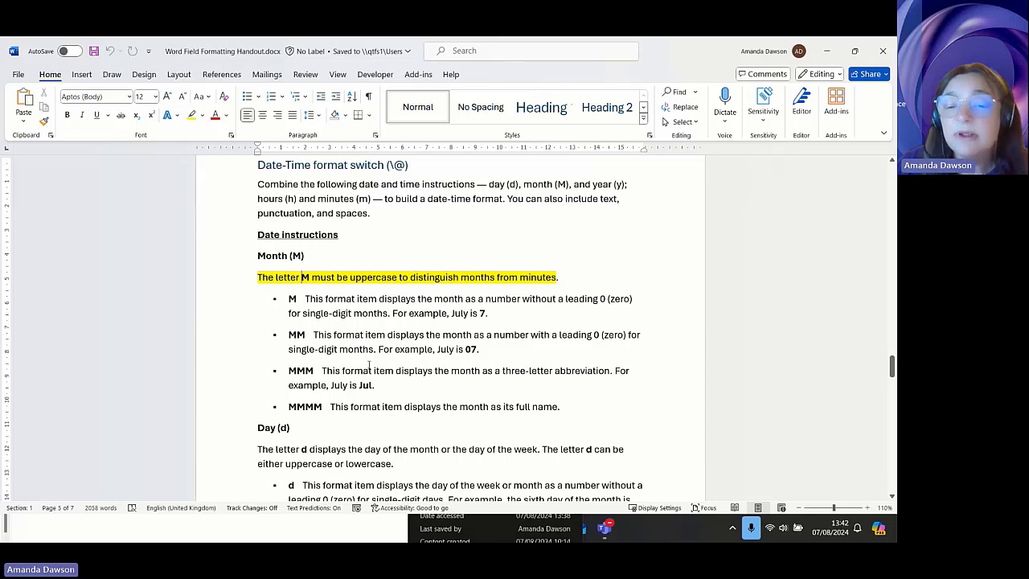
pyautogui.scroll(-5, 372, 359)
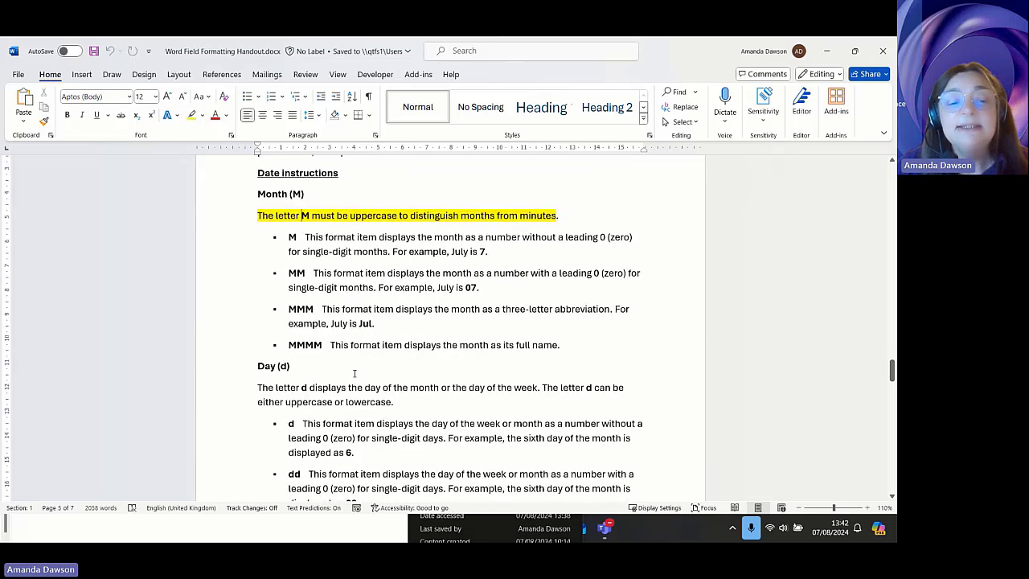
# - Examine the Hours (h) time instructions, comparing the h or H and hh or HH format items
pyautogui.scroll(-8, 354, 374)
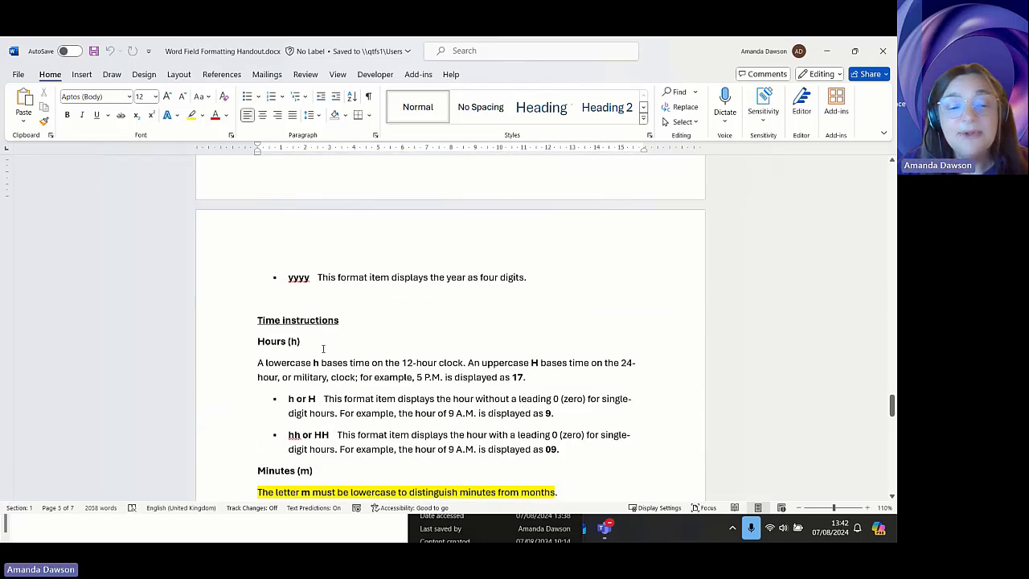
pyautogui.click(323, 347)
pyautogui.scroll(-2, 336, 377)
pyautogui.click(297, 339)
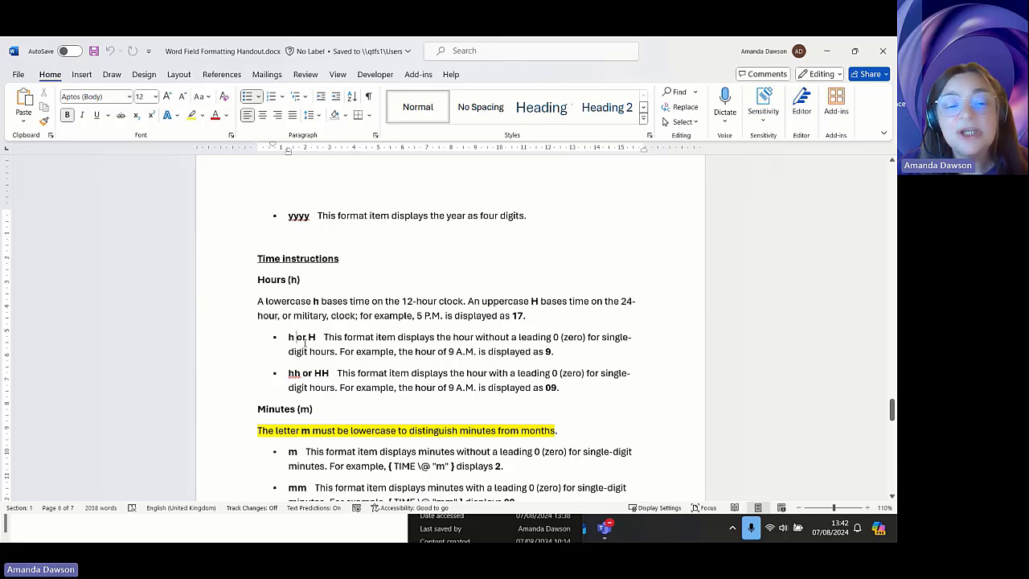
pyautogui.click(321, 337)
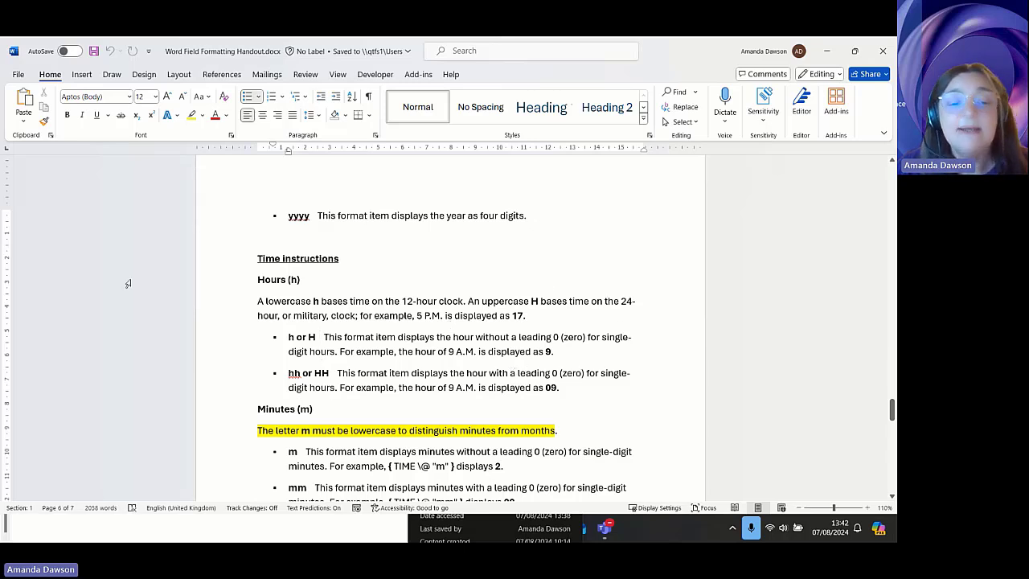
pyautogui.scroll(-2, 294, 311)
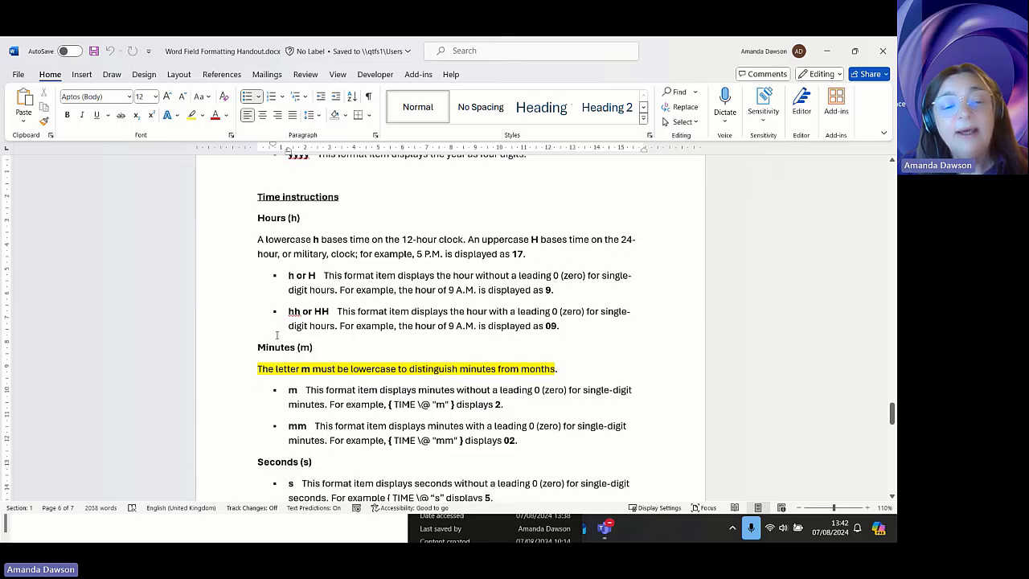
pyautogui.doubleClick(294, 311)
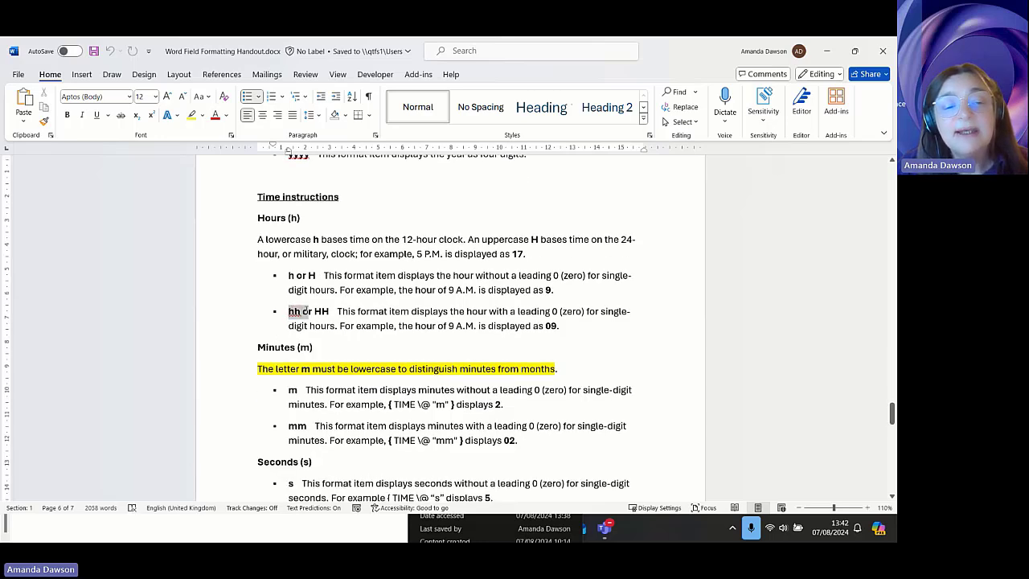
pyautogui.click(338, 326)
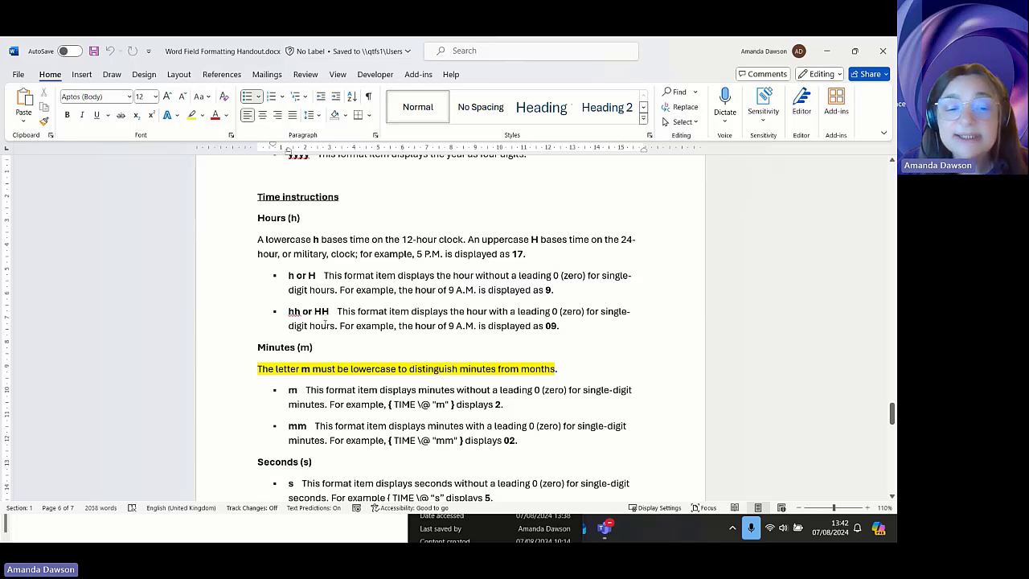
# - Review the minutes, seconds and AM/PM time instructions and the text, character and numbereditem items under Other text and punctuation
pyautogui.scroll(-2, 325, 325)
pyautogui.scroll(-4, 327, 324)
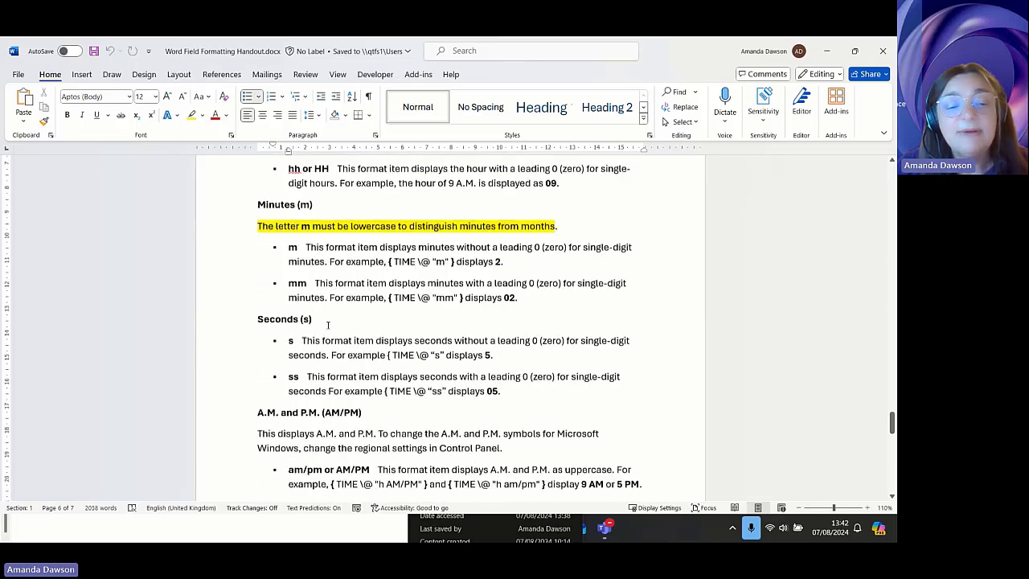
pyautogui.scroll(-2, 341, 344)
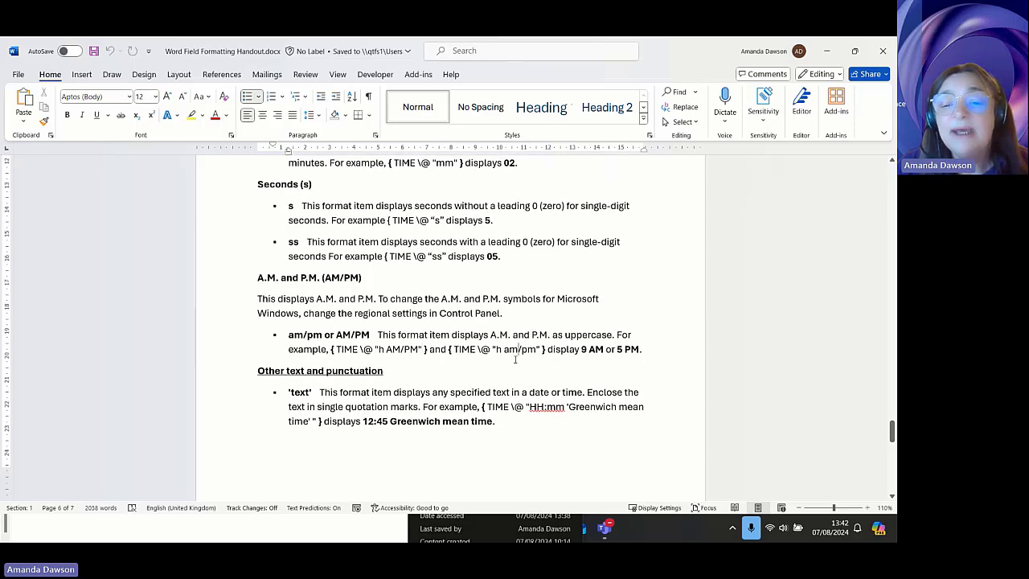
pyautogui.click(589, 349)
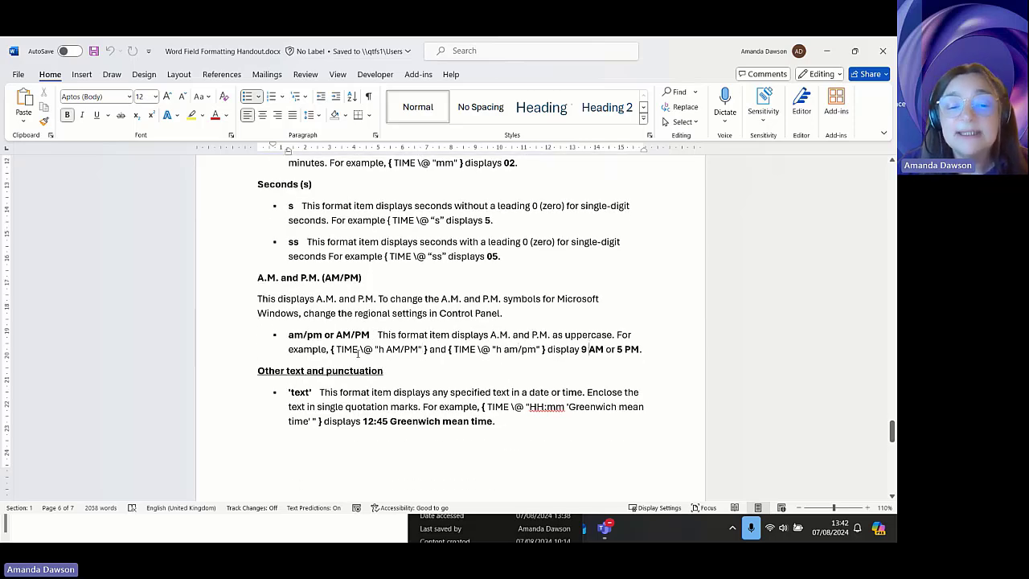
pyautogui.scroll(-2, 358, 358)
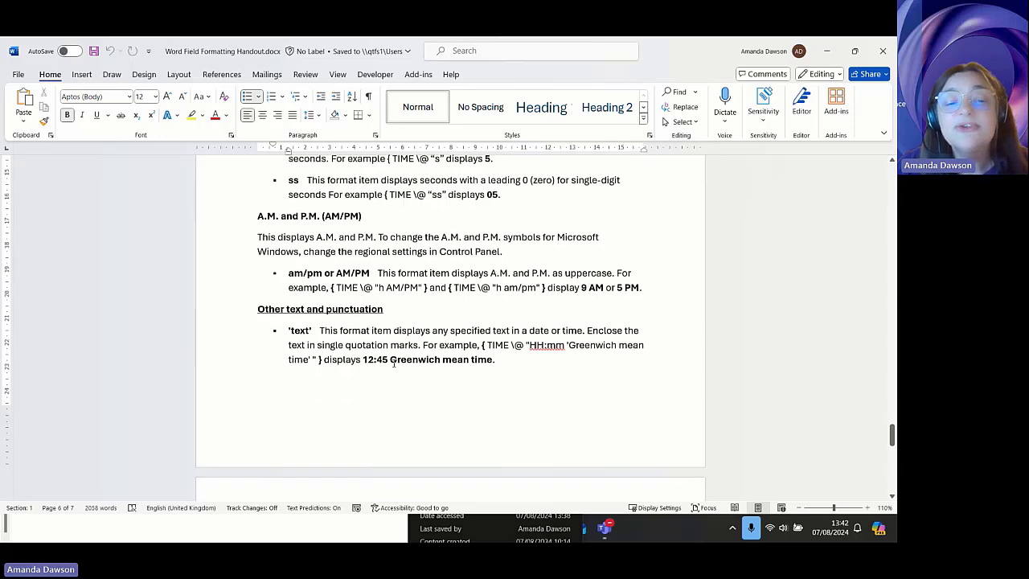
pyautogui.click(570, 345)
pyautogui.scroll(-5, 586, 356)
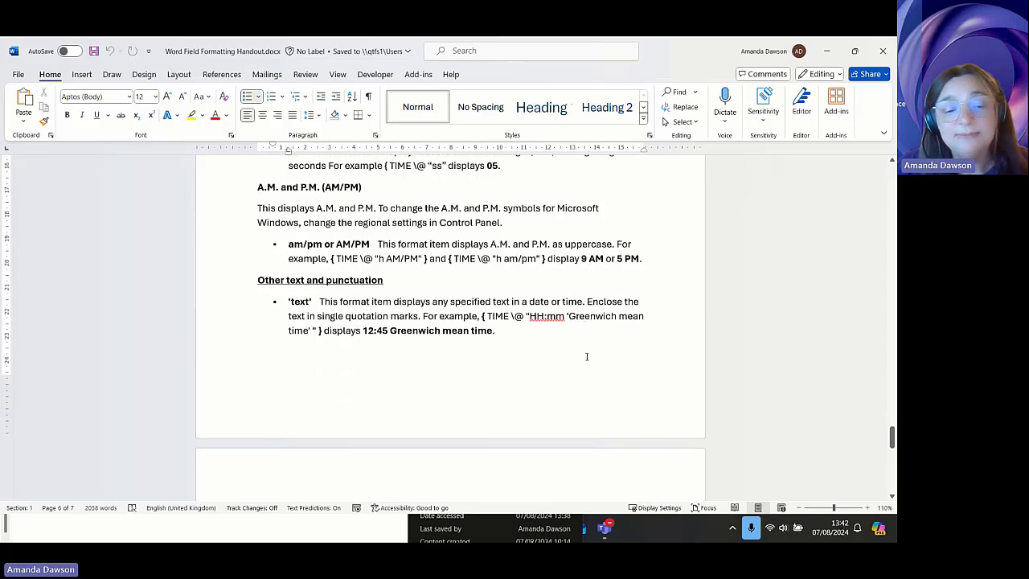
pyautogui.scroll(-4, 591, 359)
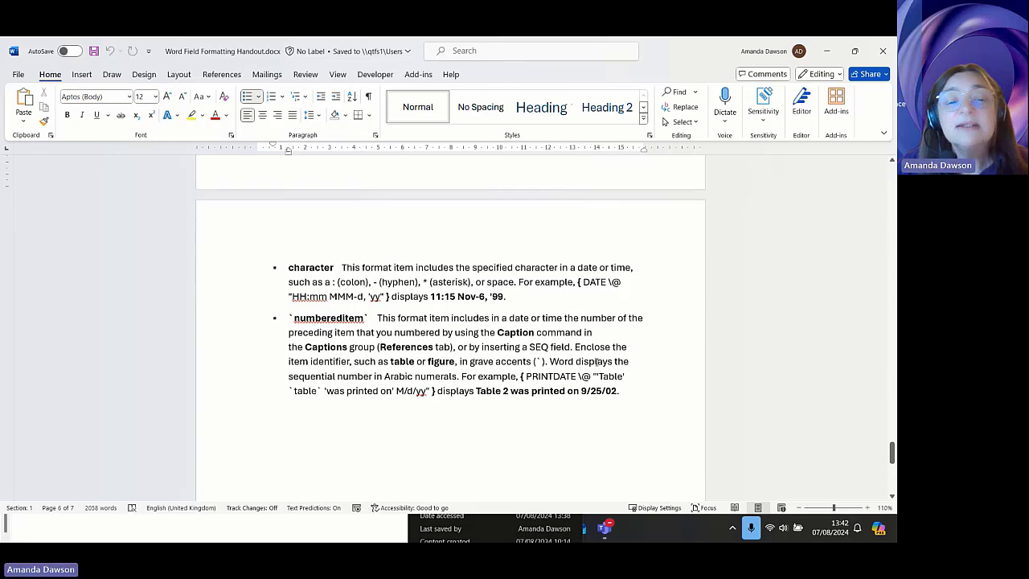
# - Minimise the field formatting handout and return to the MailMergeTemplate.docx letter
pyautogui.scroll(15, 602, 366)
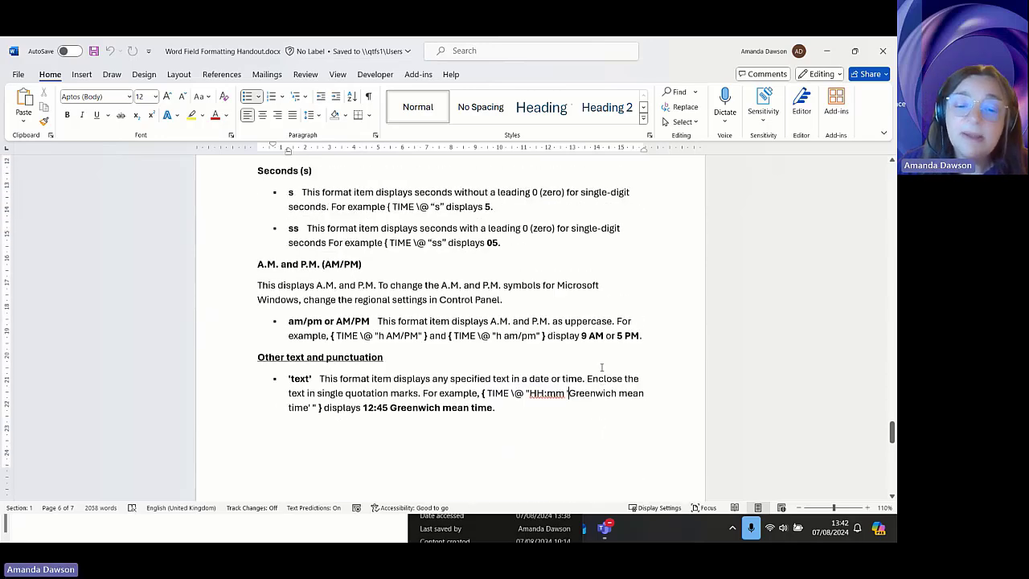
pyautogui.scroll(20, 601, 367)
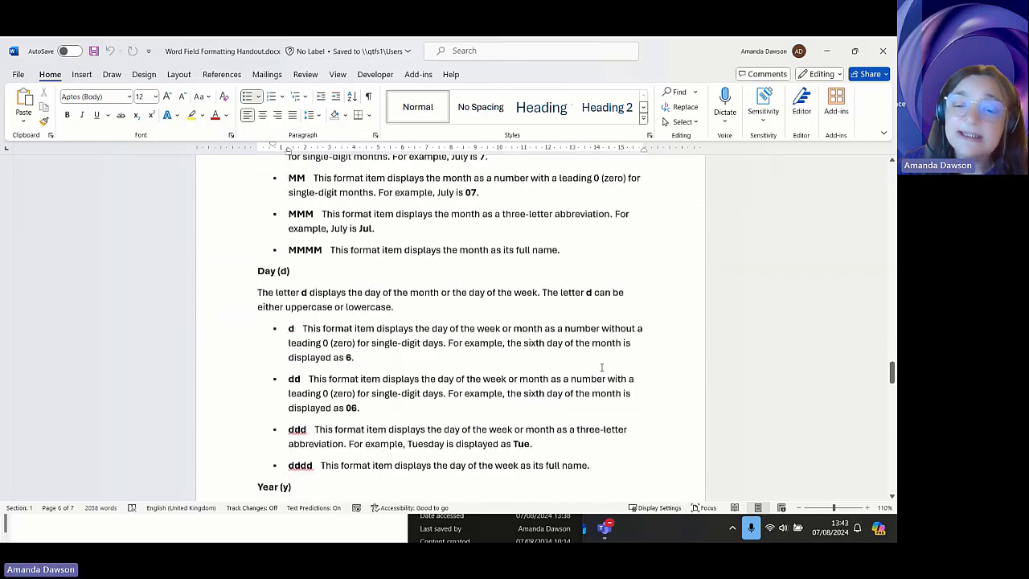
pyautogui.scroll(20, 601, 367)
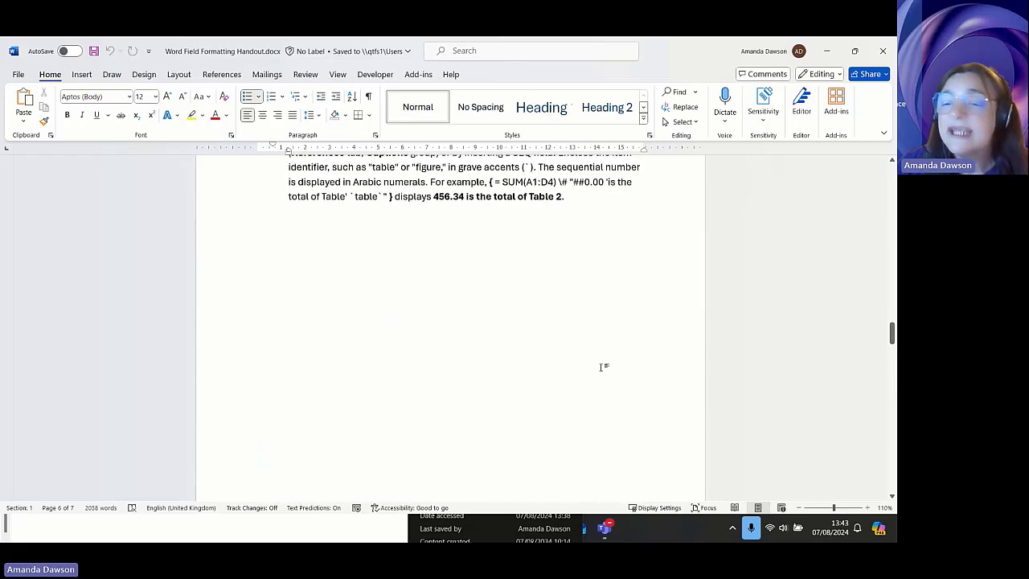
pyautogui.scroll(20, 601, 368)
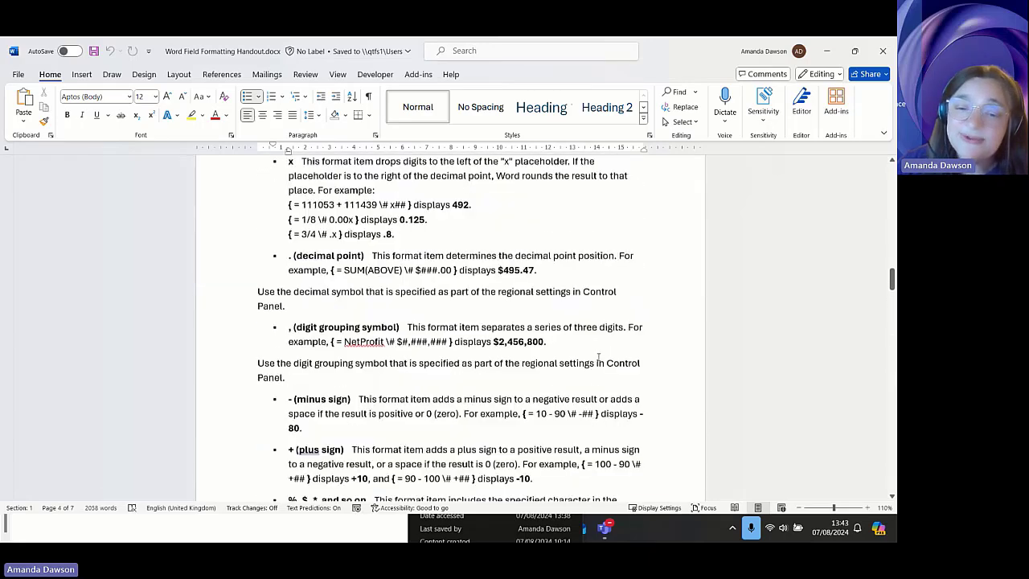
pyautogui.click(826, 50)
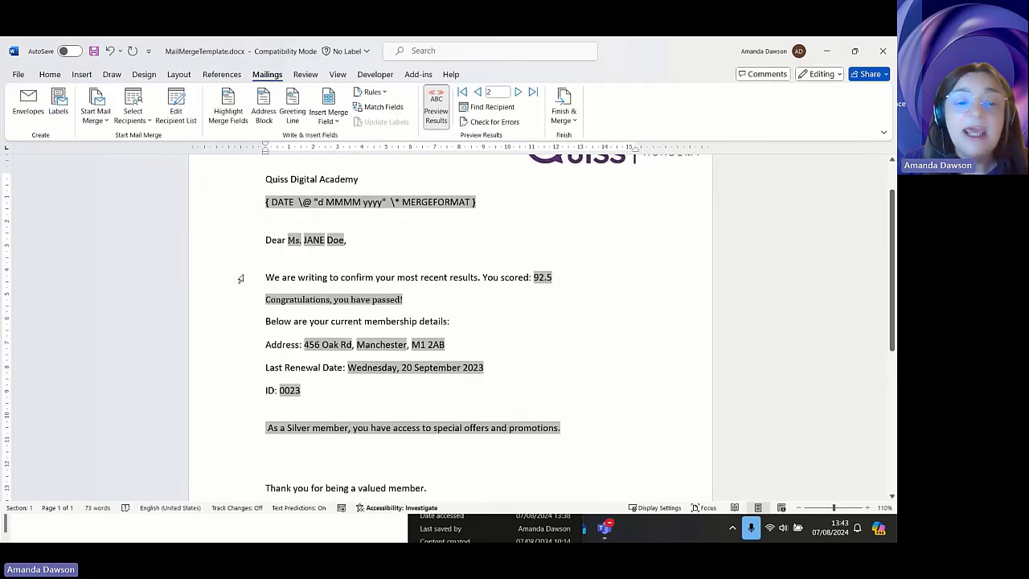
# - Show the field code of the IF field behind the "Congratulations, you have passed!" line
pyautogui.rightClick(331, 302)
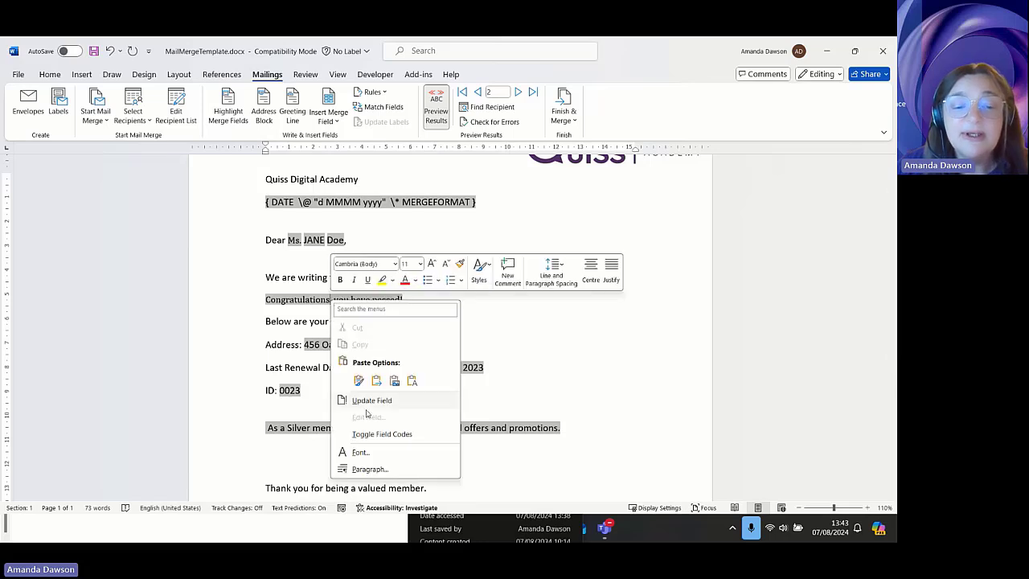
pyautogui.click(381, 434)
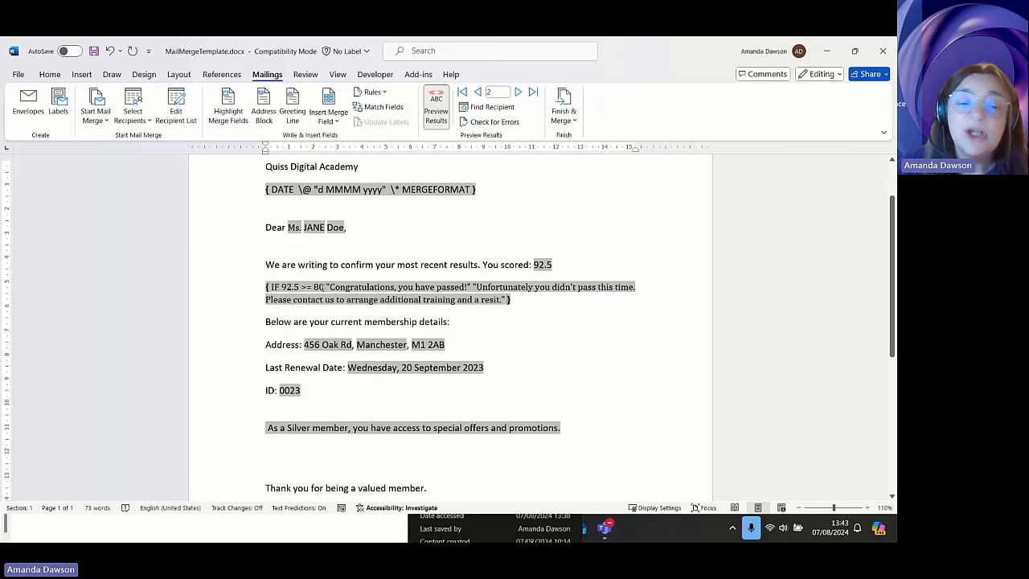
pyautogui.click(342, 345)
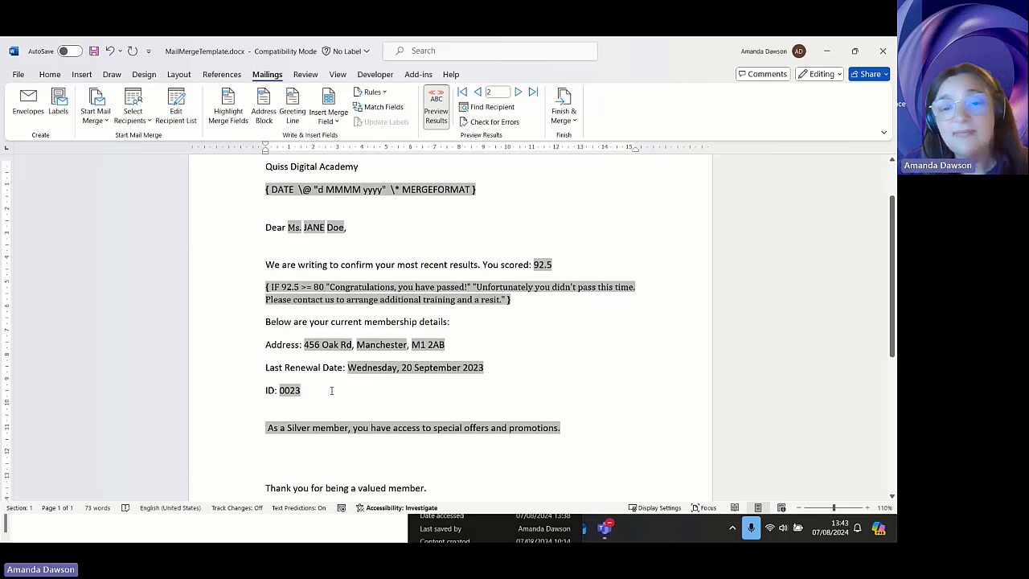
# - Browse the full list of available field names for the blank line below the Silver member sentence, and leave without inserting a field
pyautogui.click(422, 450)
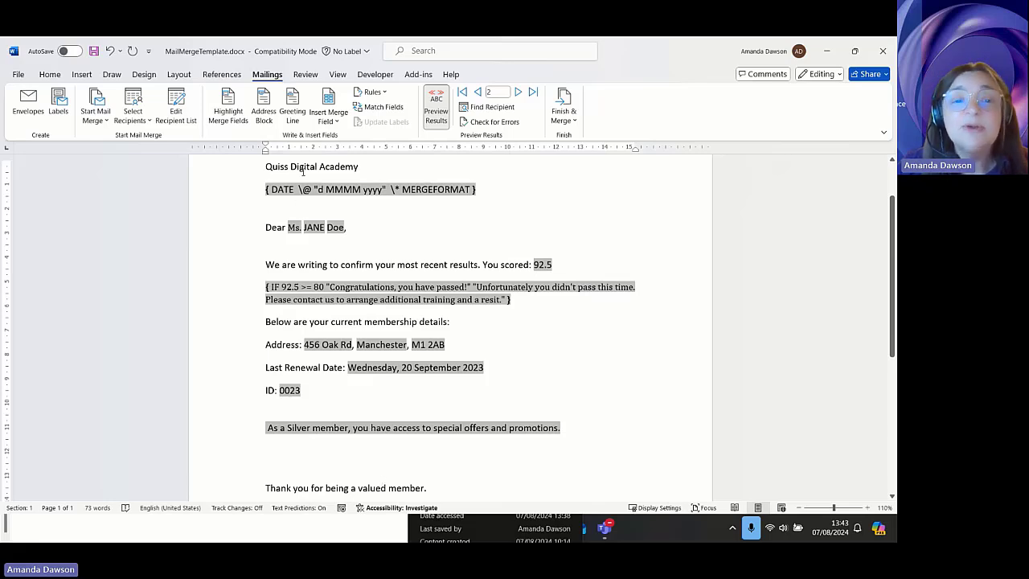
pyautogui.click(81, 73)
pyautogui.click(648, 121)
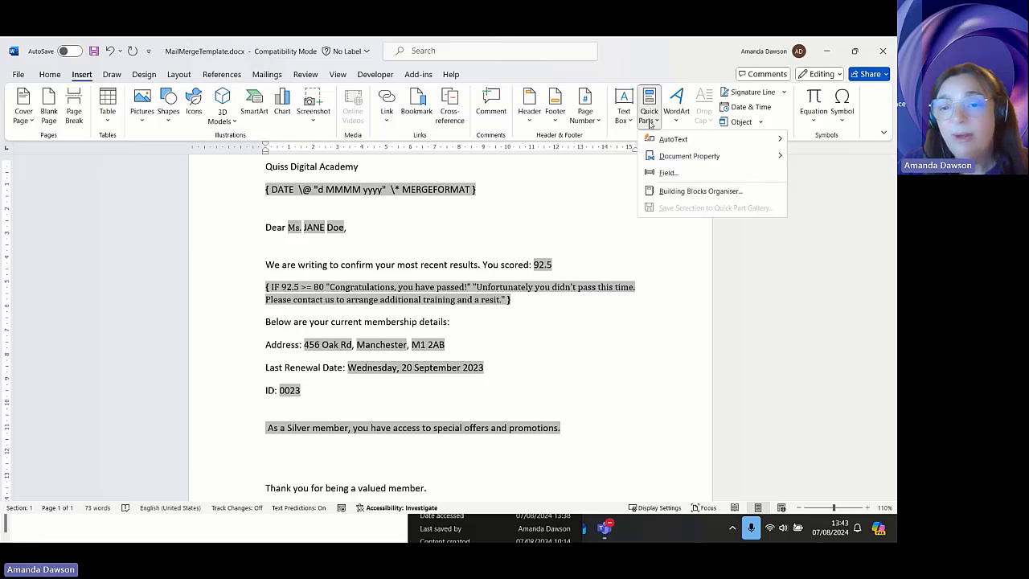
pyautogui.click(668, 172)
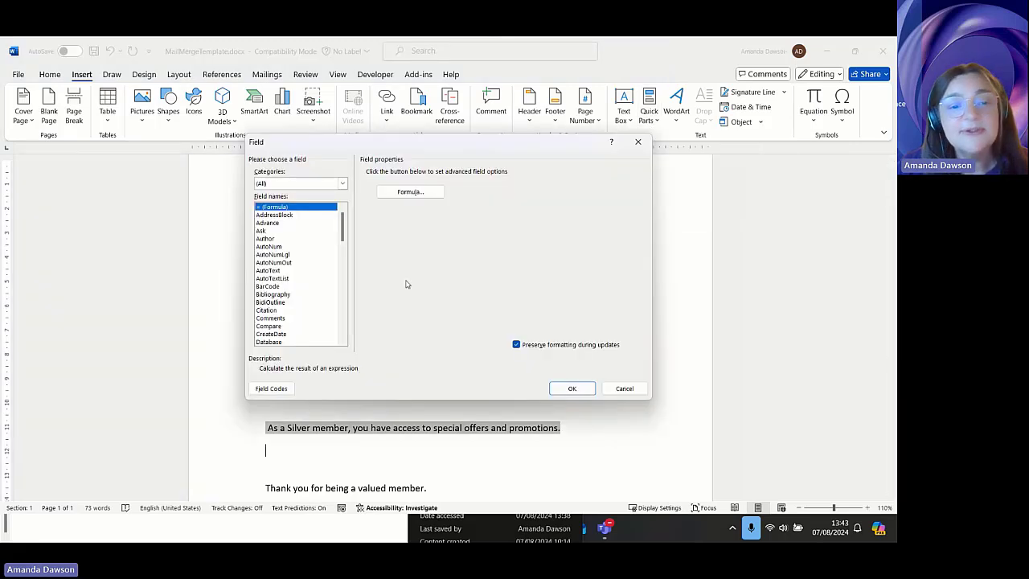
pyautogui.scroll(-4, 319, 273)
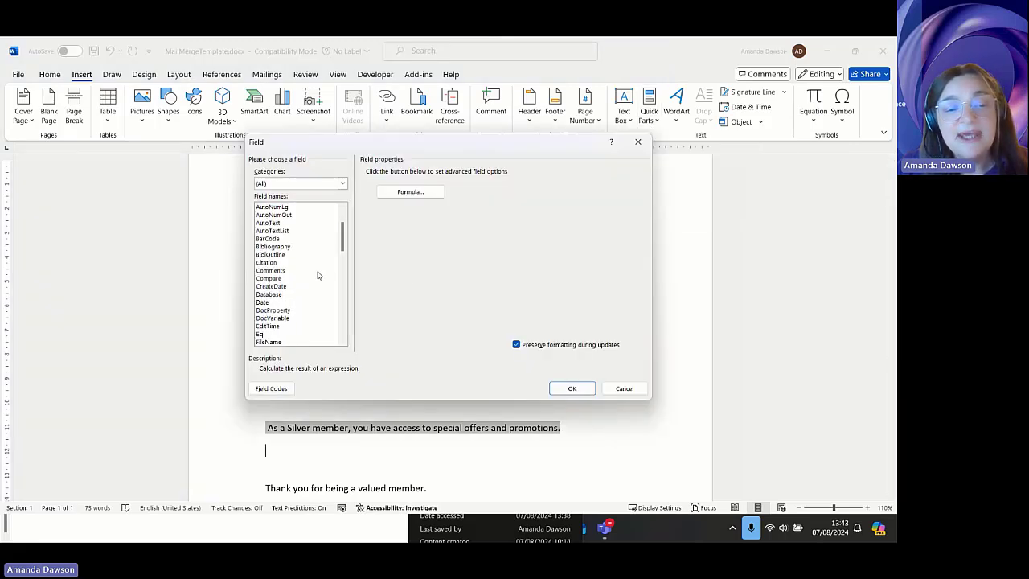
pyautogui.scroll(-6, 320, 274)
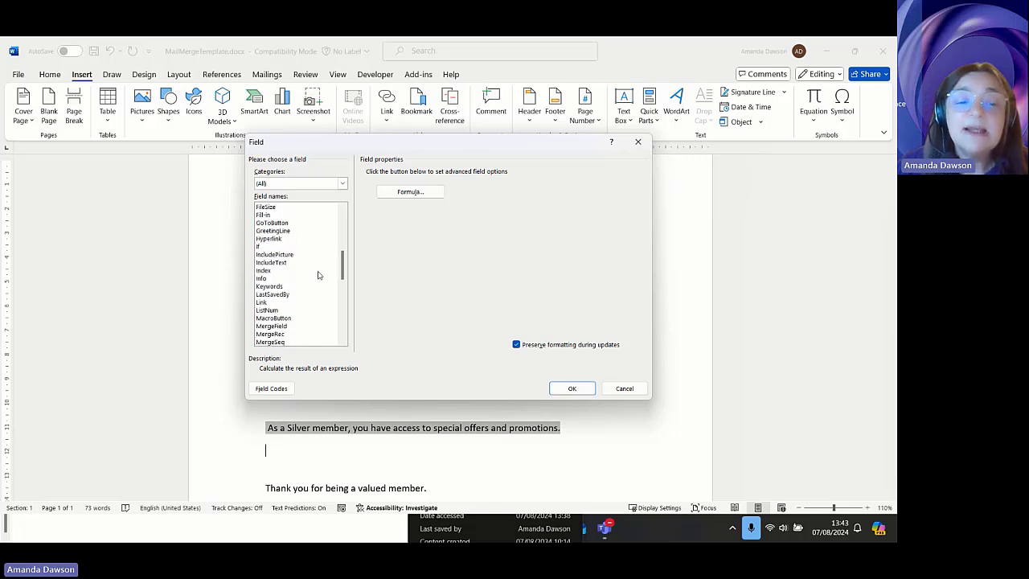
pyautogui.scroll(-2, 322, 274)
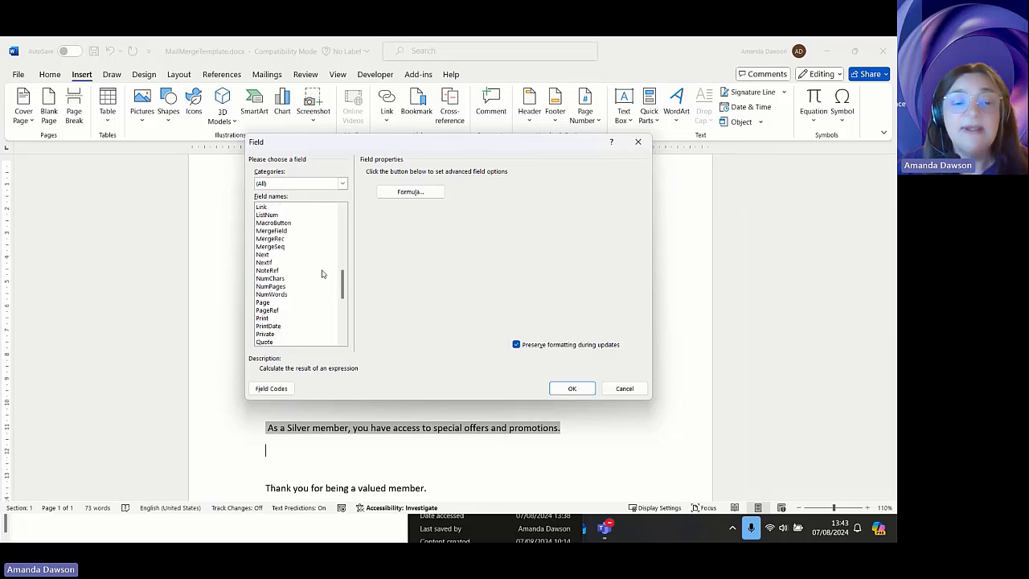
pyautogui.scroll(-2, 322, 274)
pyautogui.scroll(-3, 287, 316)
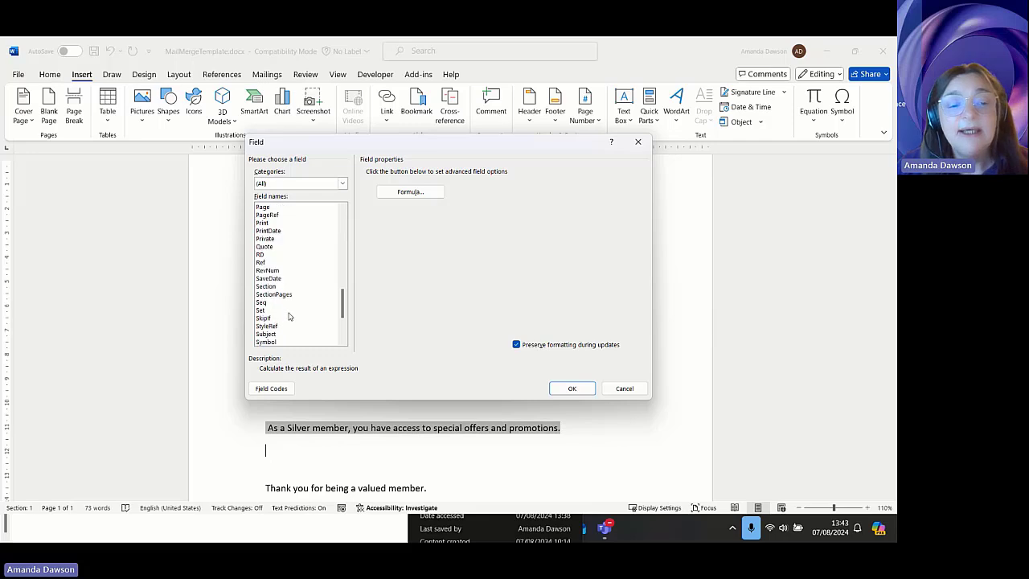
pyautogui.scroll(-3, 290, 317)
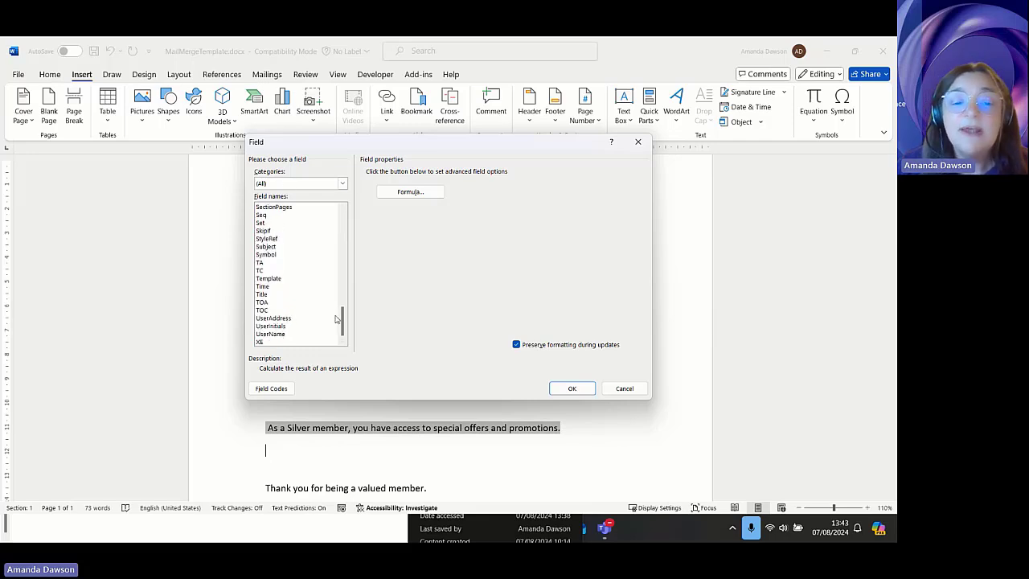
pyautogui.moveTo(341, 329); pyautogui.dragTo(344, 226)
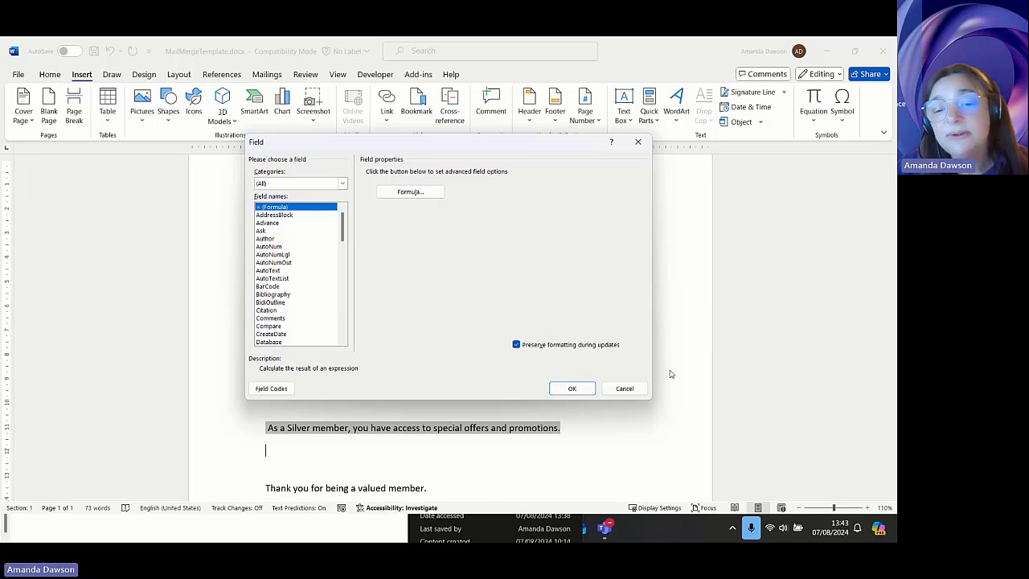
pyautogui.click(640, 392)
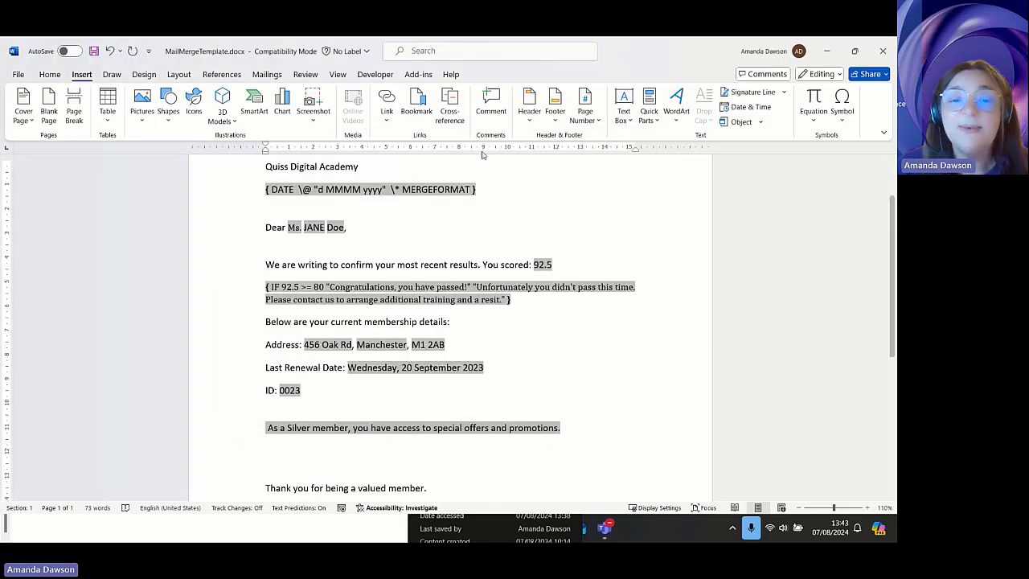
# - Merge all records into a new document of individual letters and look through the result
pyautogui.click(267, 74)
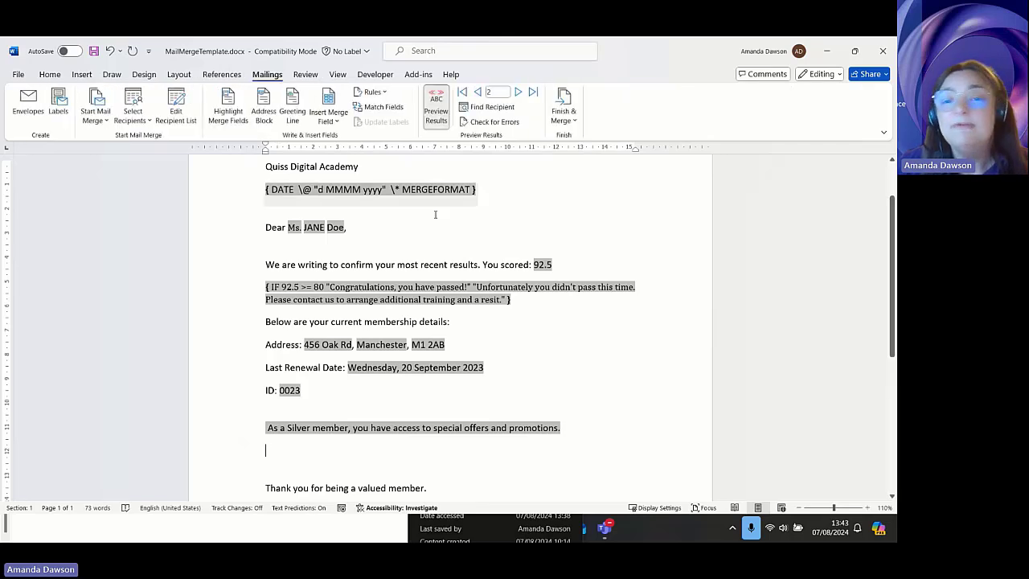
pyautogui.click(563, 114)
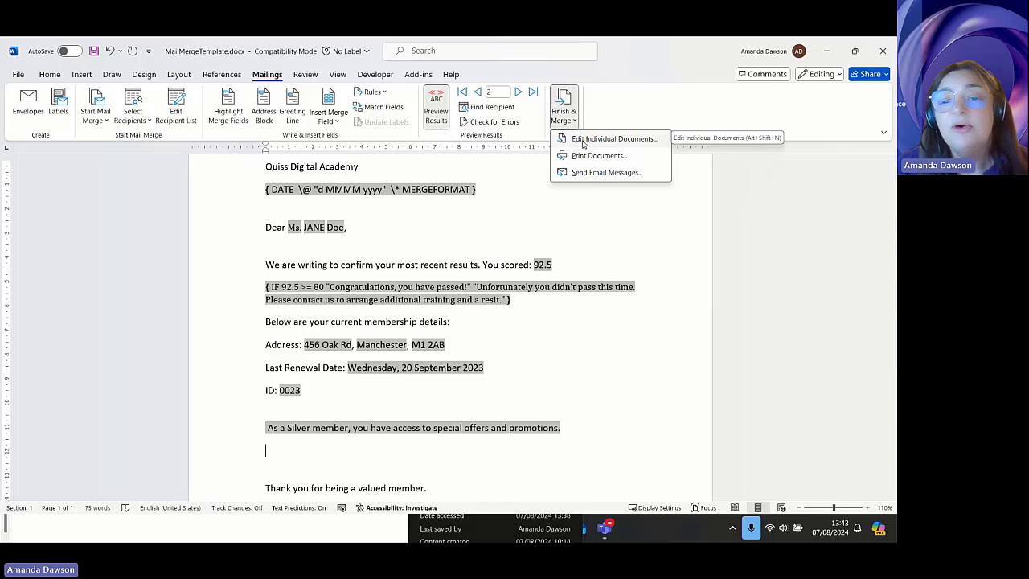
pyautogui.click(584, 140)
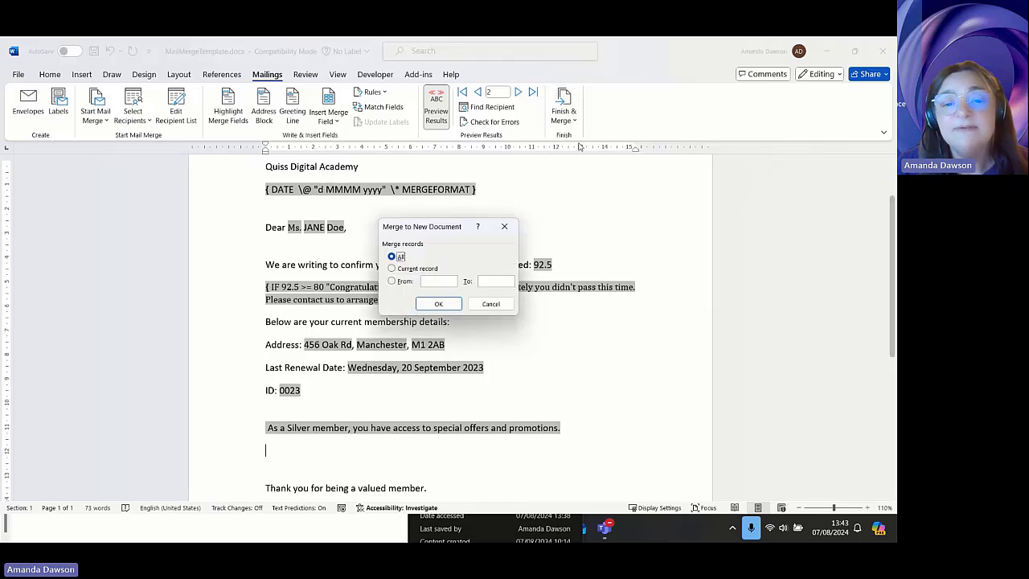
pyautogui.click(439, 305)
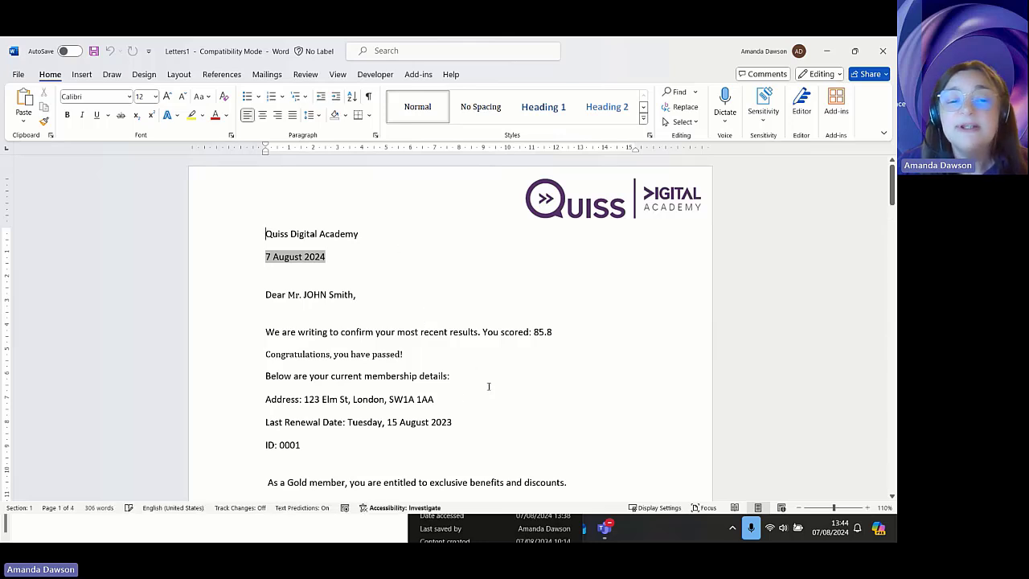
pyautogui.scroll(-3, 456, 398)
pyautogui.scroll(3, 459, 420)
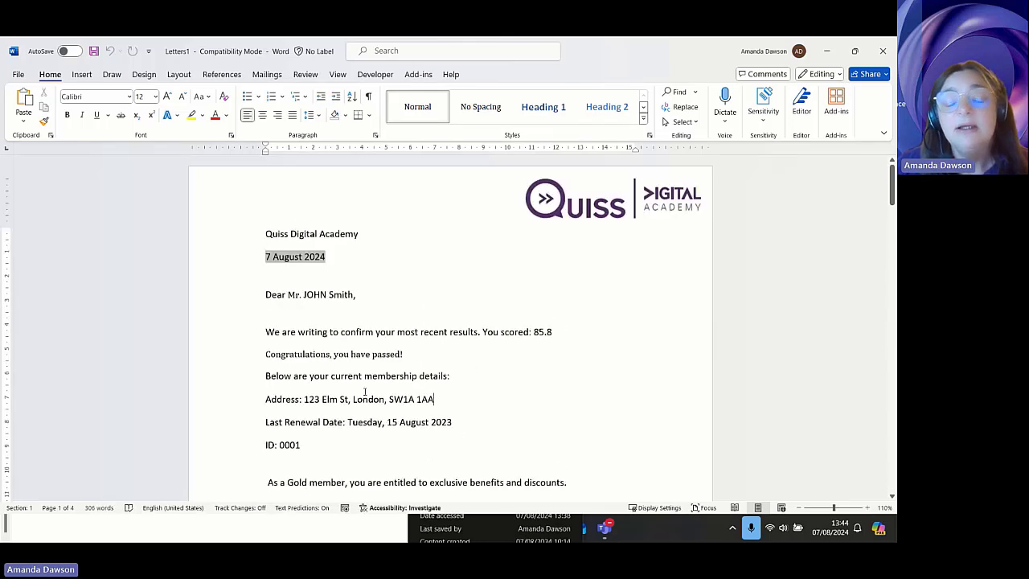
# - Update the date field in the first merged letter and close the merged letters without saving them
pyautogui.rightClick(291, 261)
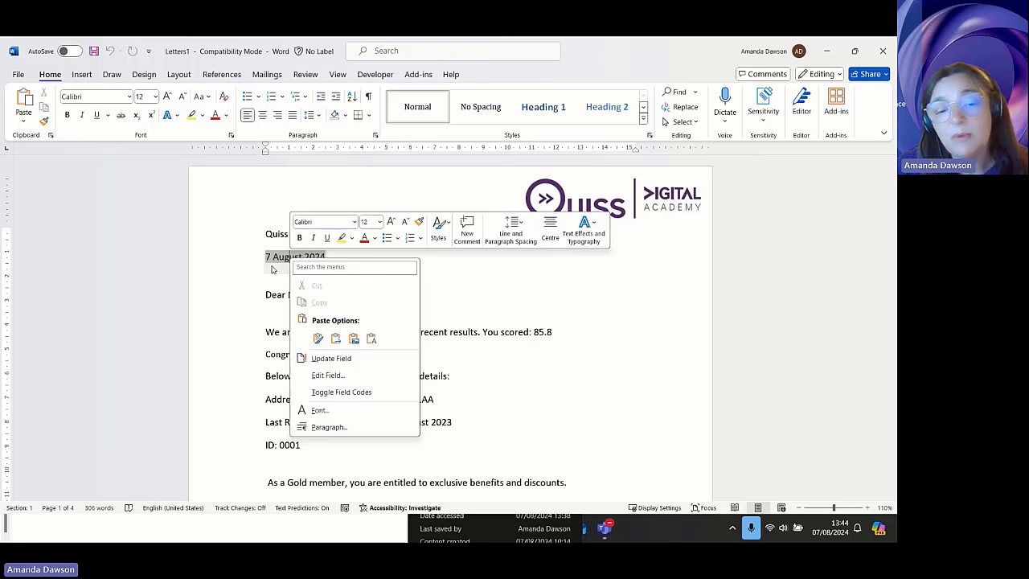
pyautogui.press('Escape')
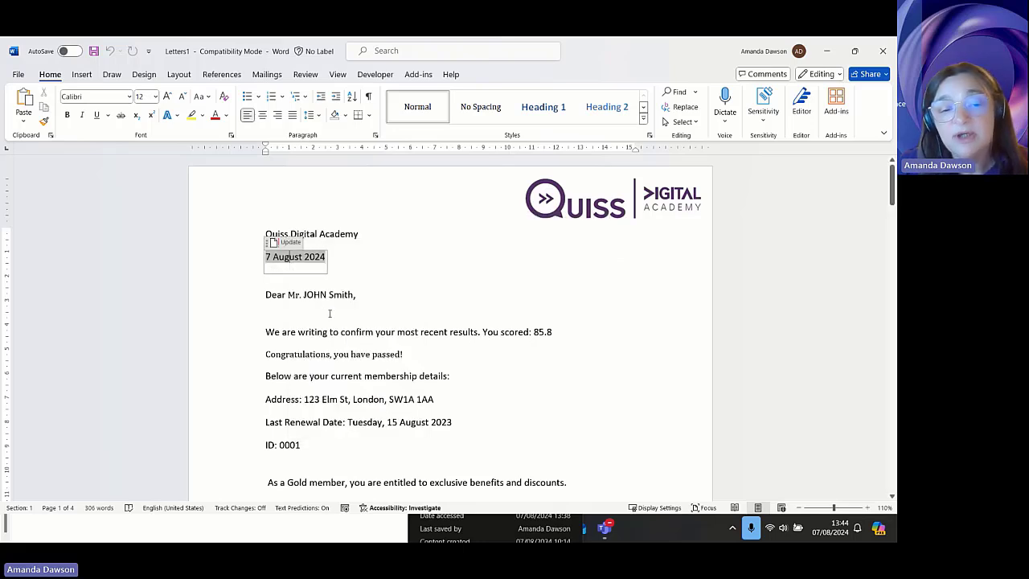
pyautogui.rightClick(304, 257)
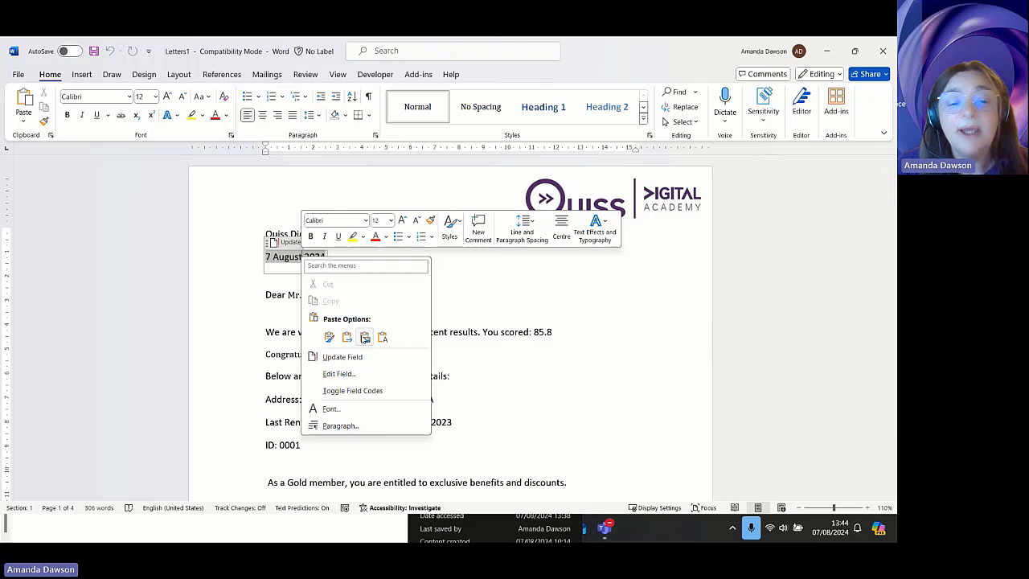
pyautogui.click(349, 362)
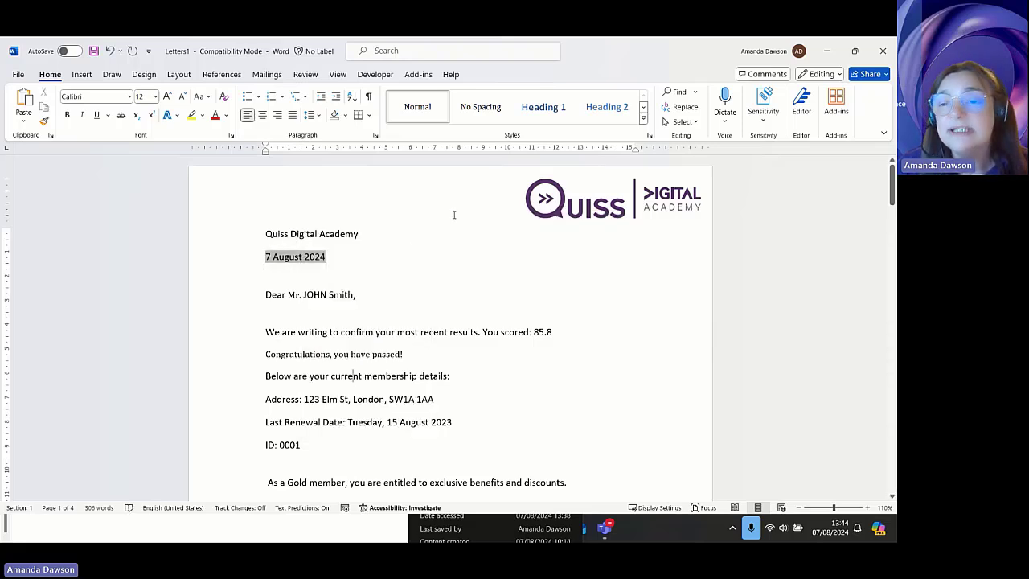
pyautogui.click(881, 51)
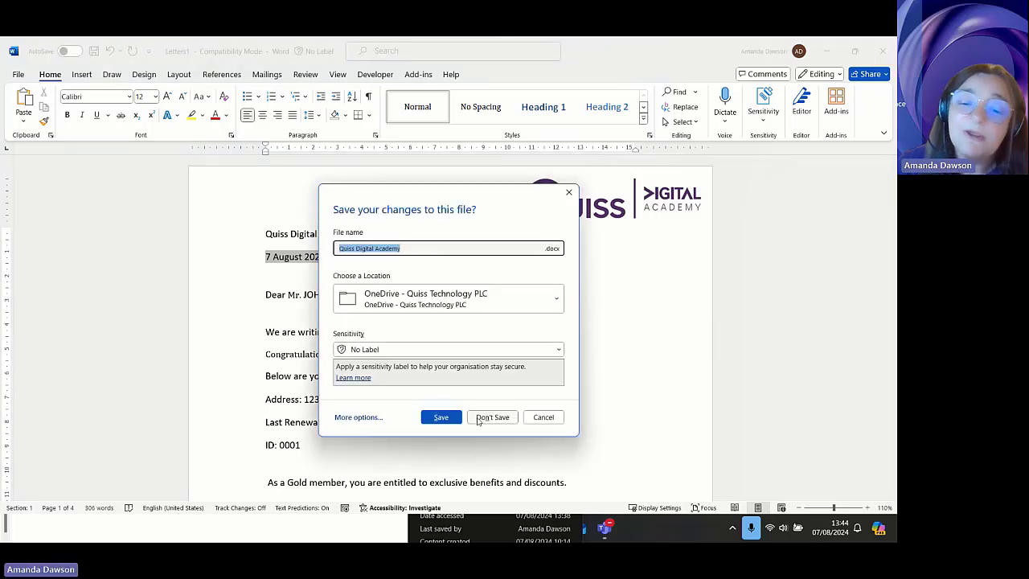
pyautogui.click(477, 418)
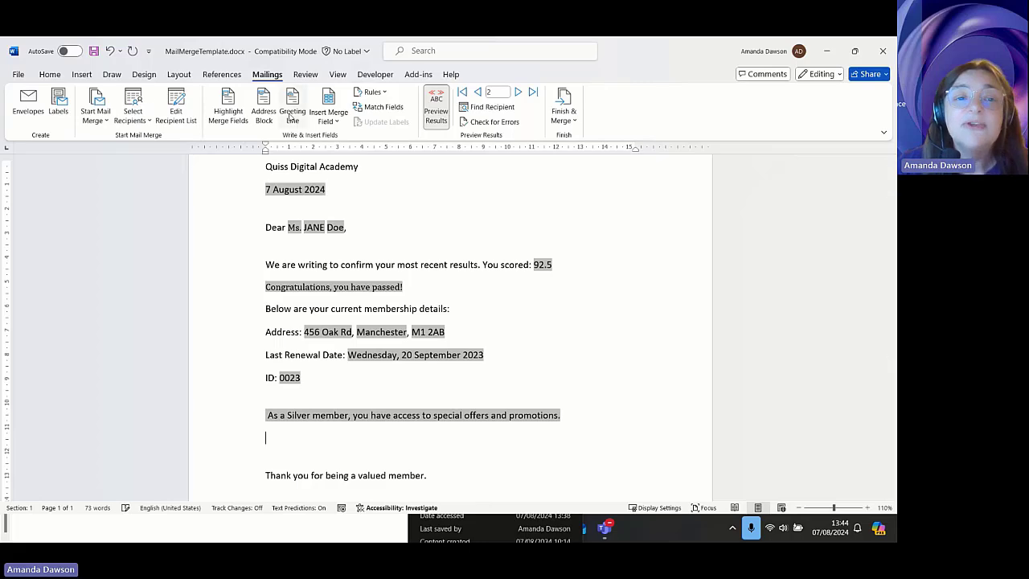
# - Save the mail merge letter as a Word document named Joined in the Mail Merge folder, accepting the upgrade to the newest file format
pyautogui.click(19, 76)
pyautogui.click(32, 276)
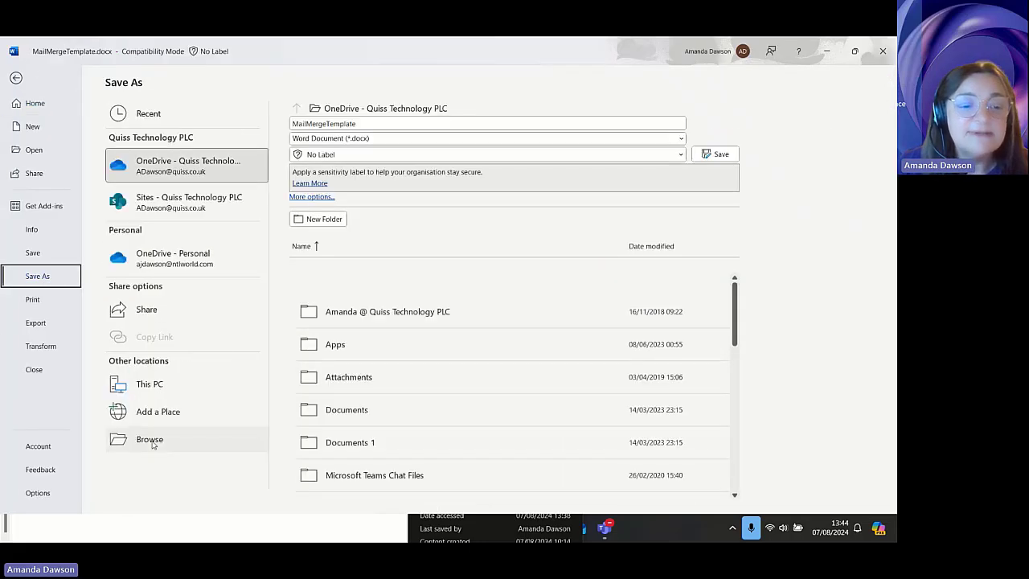
pyautogui.click(153, 442)
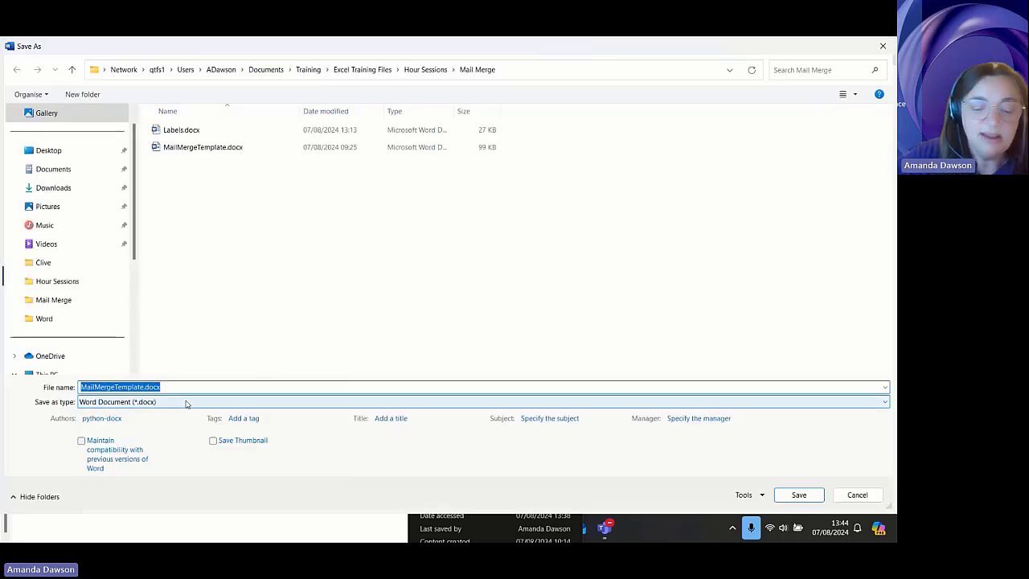
pyautogui.write('Joined')
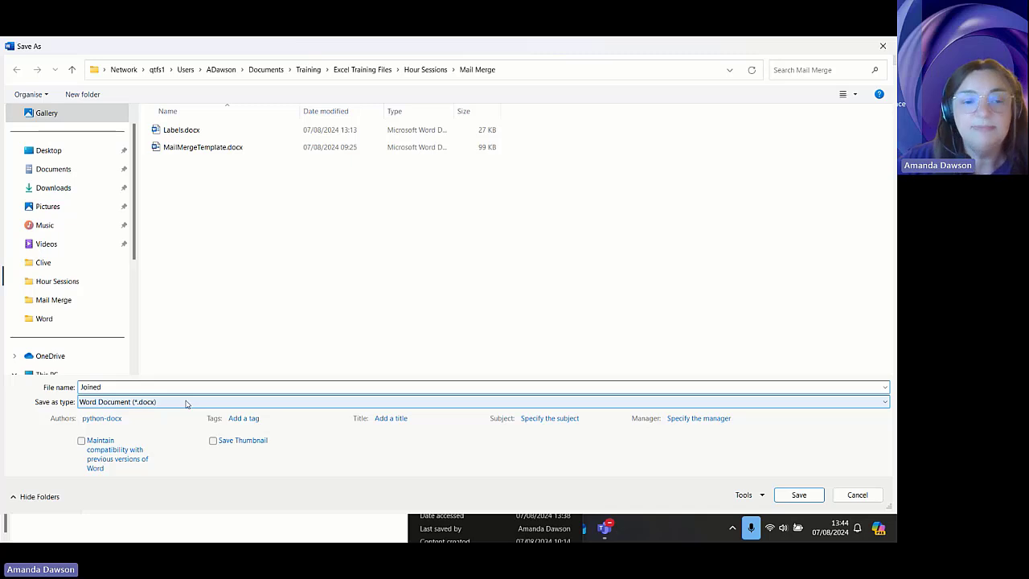
pyautogui.press('Return')
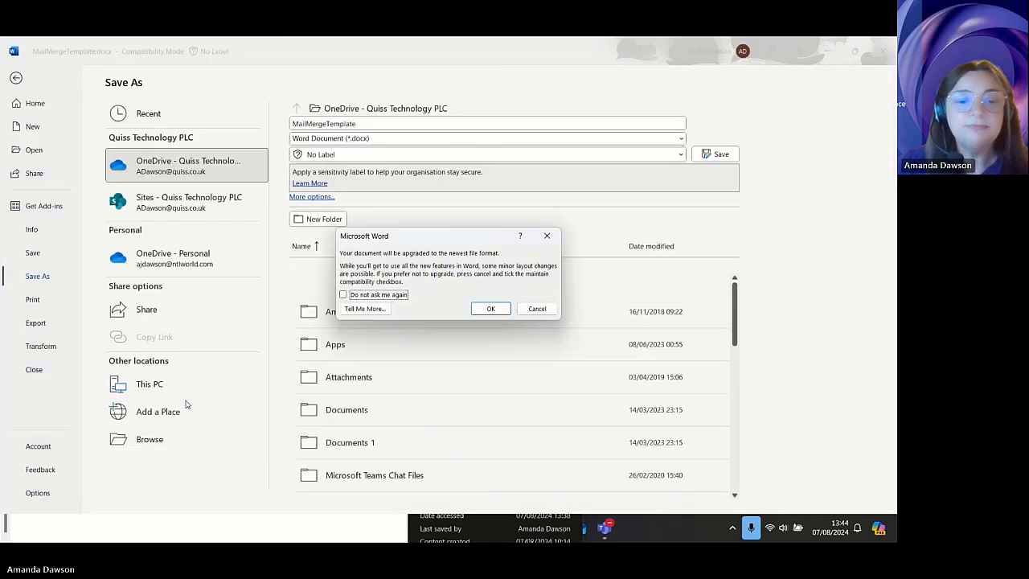
pyautogui.click(489, 309)
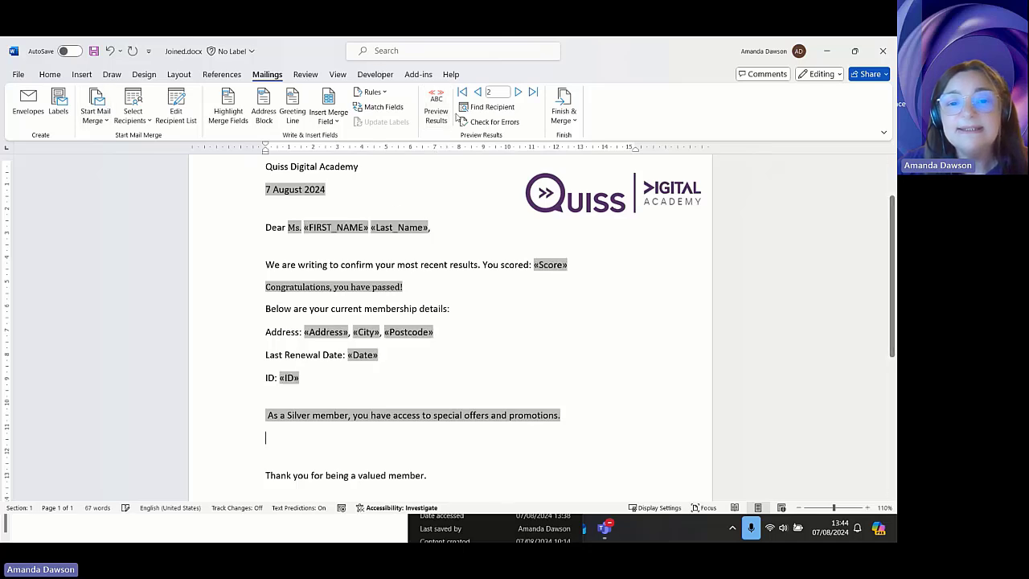
# - Switch the merge results preview on and off again, and close Joined.docx without saving the changes
pyautogui.click(436, 107)
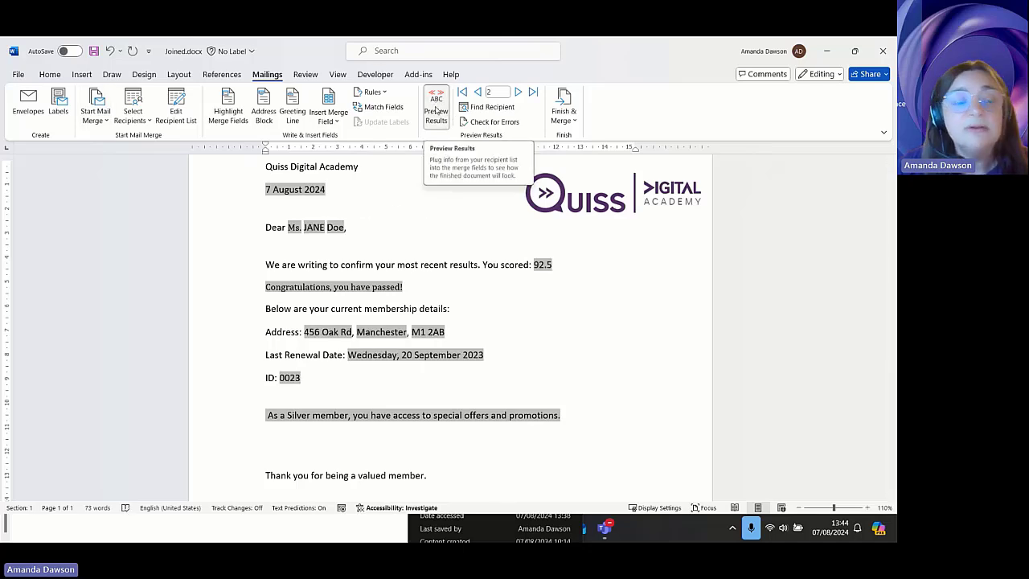
pyautogui.click(437, 107)
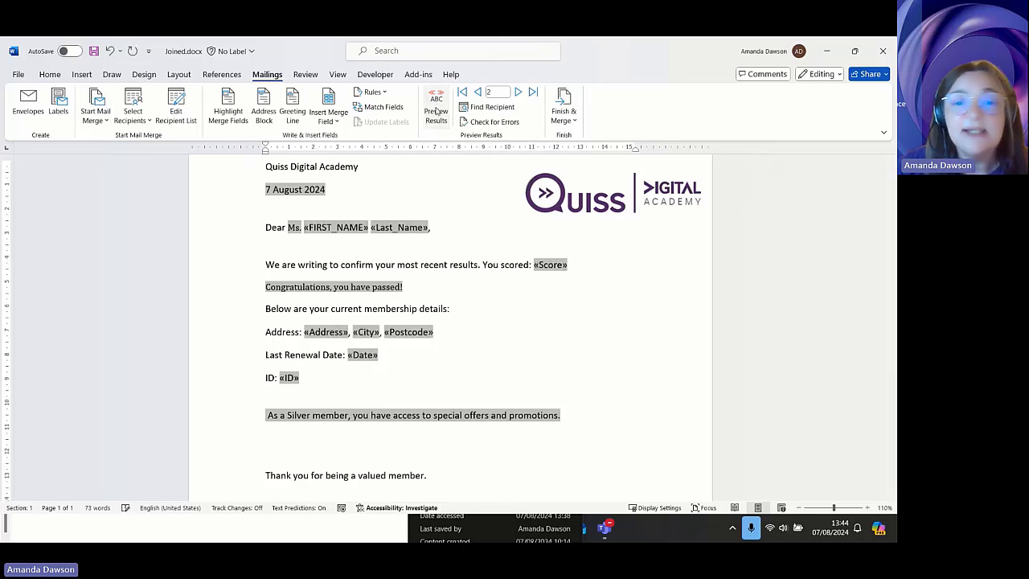
pyautogui.click(882, 51)
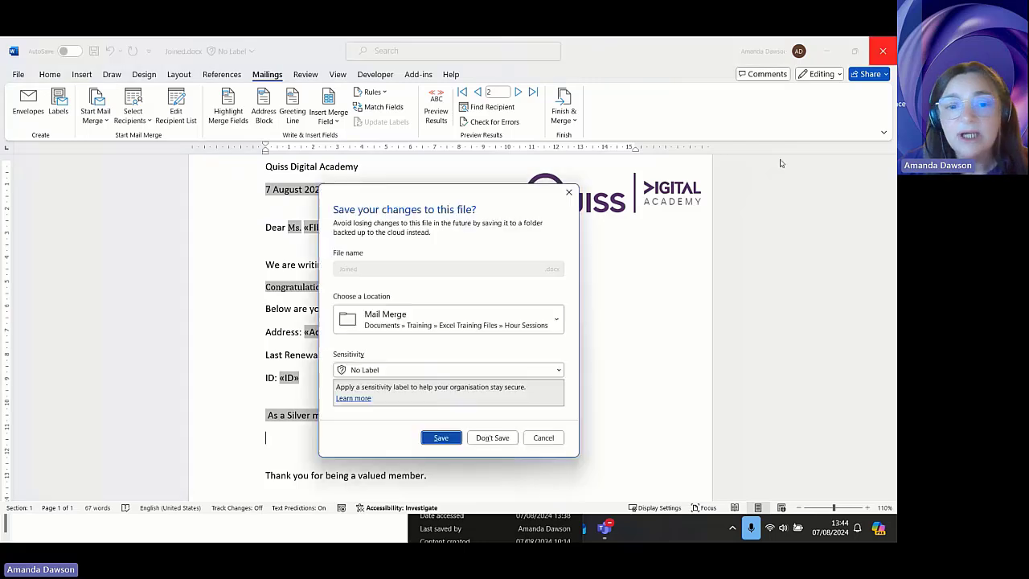
pyautogui.click(492, 437)
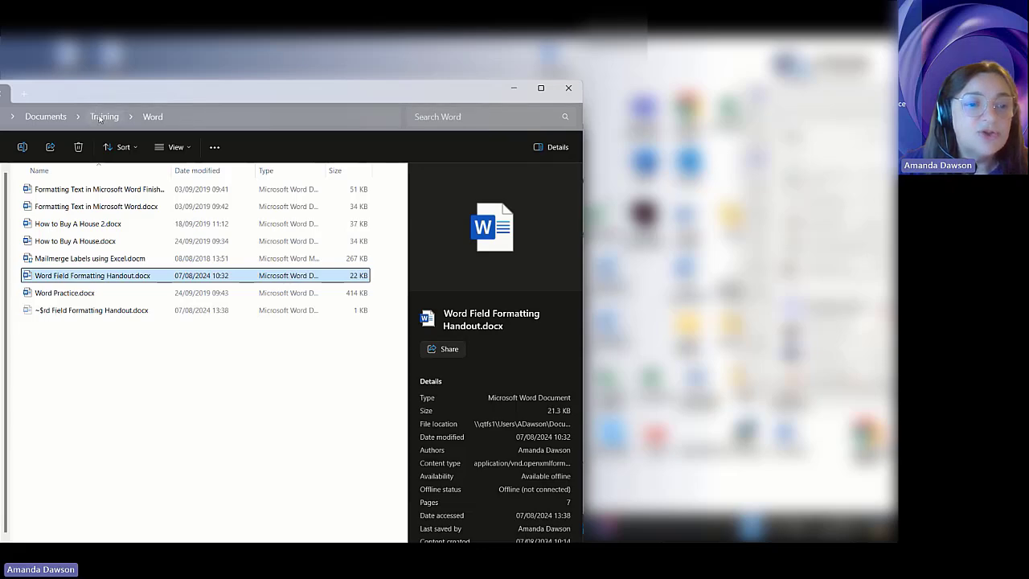
# - Switch to File Explorer and open Joined.docx from the Mail Merge folder, allowing the SQL command to load its recipient data
pyautogui.click(301, 117)
pyautogui.click(206, 447)
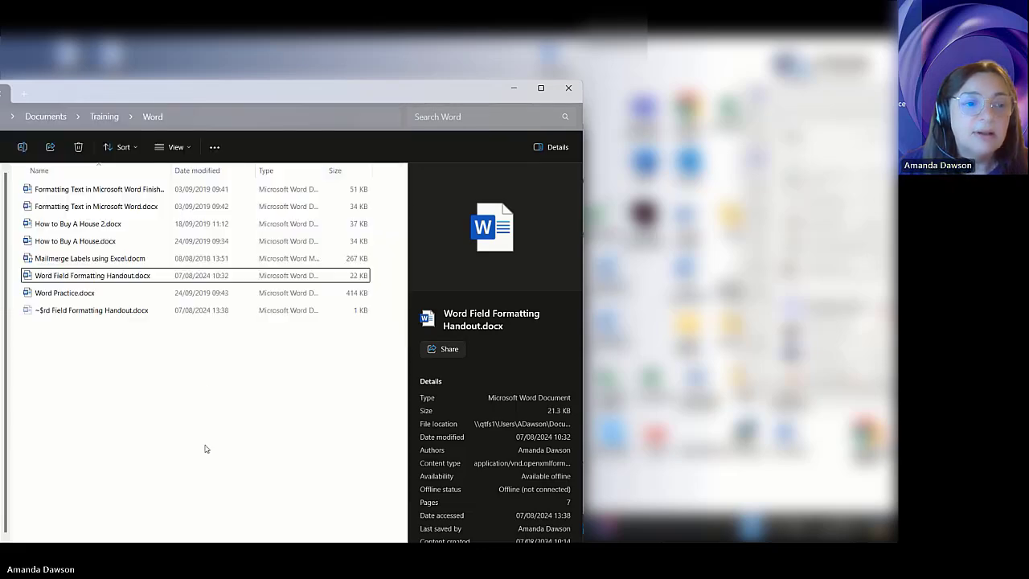
pyautogui.moveTo(130, 90); pyautogui.dragTo(274, 96)
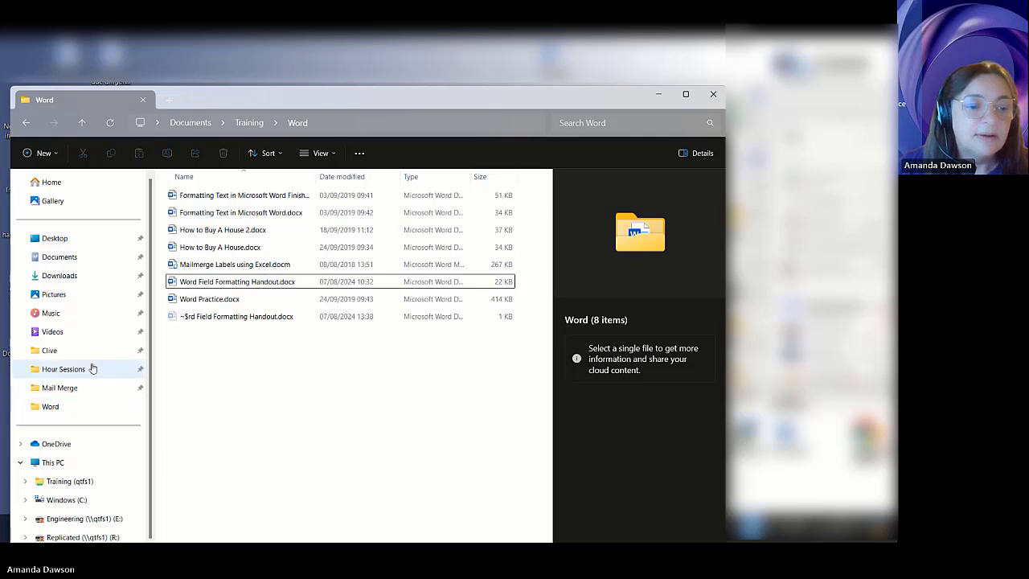
pyautogui.click(66, 389)
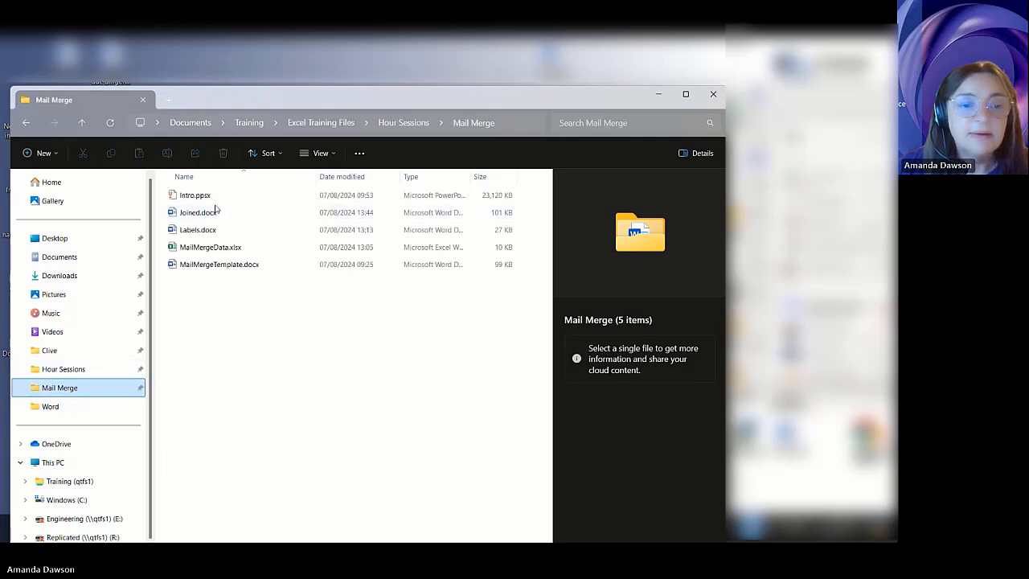
pyautogui.click(213, 214)
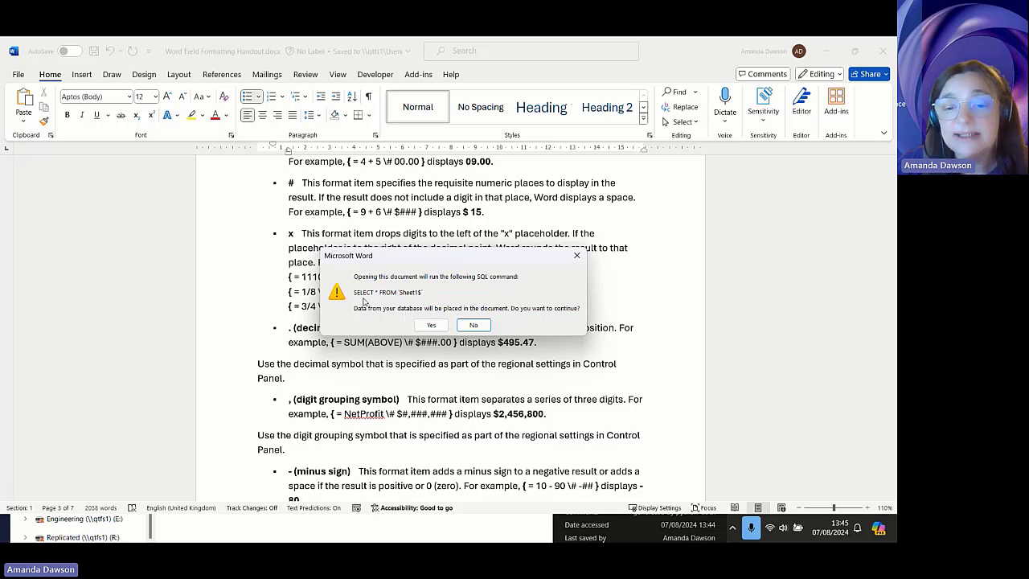
pyautogui.click(426, 324)
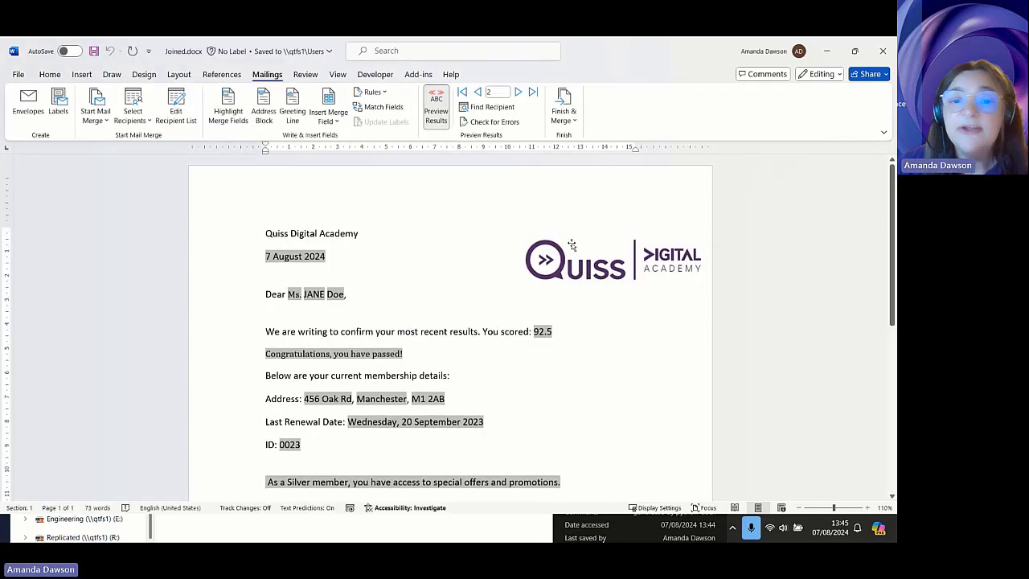
# - Toggle the merge results preview in the letter off and on, and close Joined.docx discarding the changes
pyautogui.click(436, 109)
pyautogui.click(438, 109)
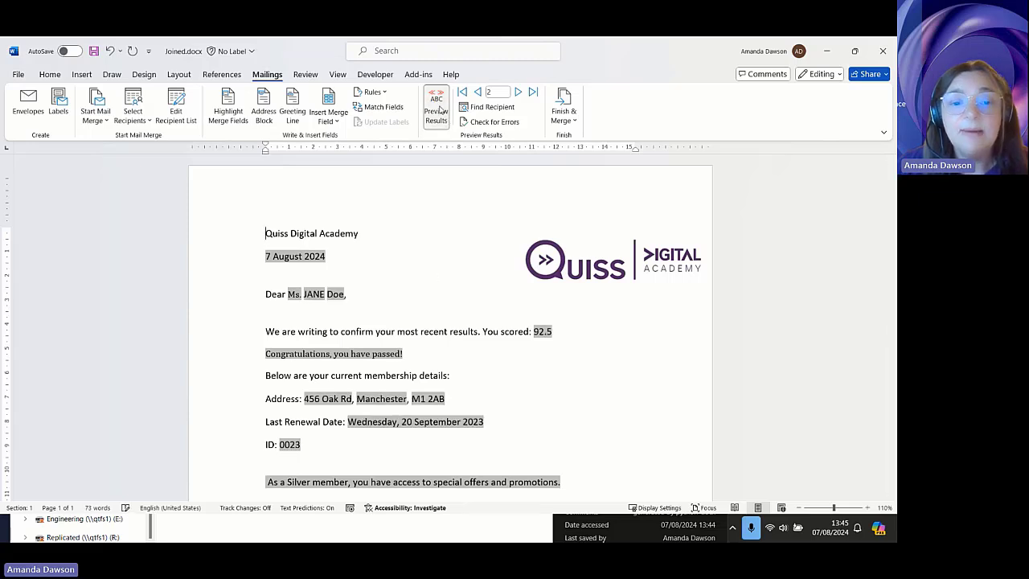
pyautogui.click(438, 109)
pyautogui.click(439, 109)
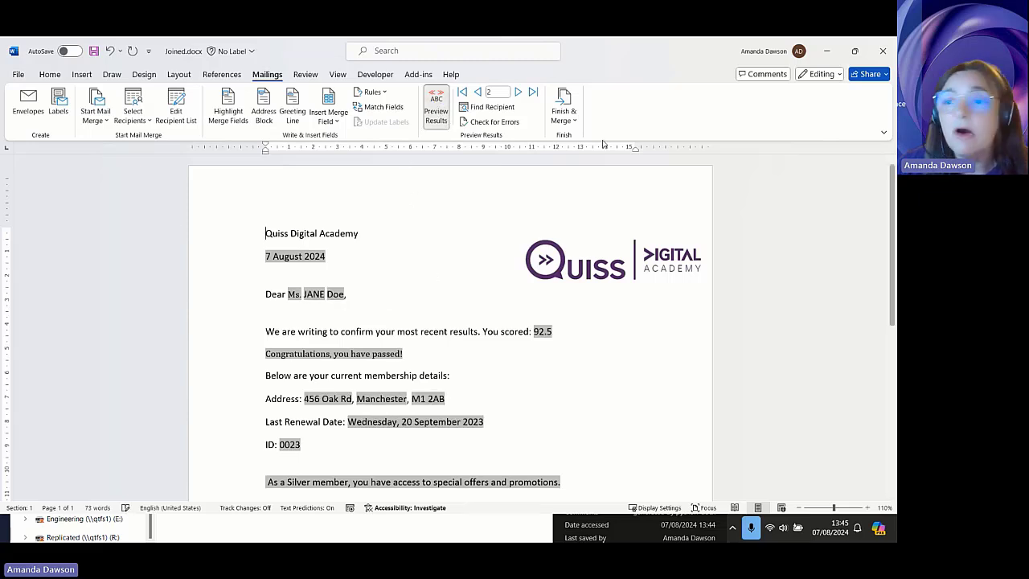
pyautogui.click(882, 50)
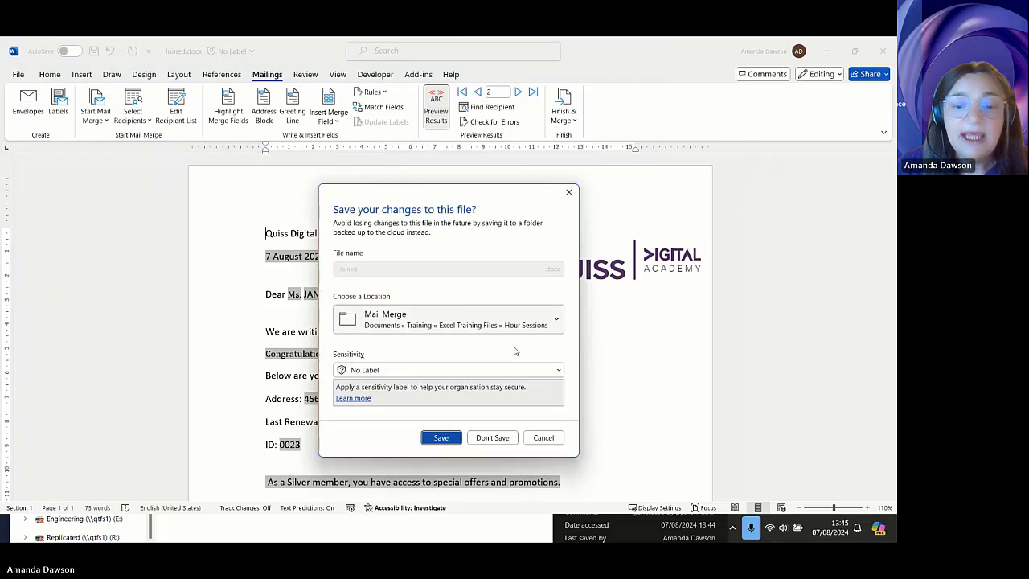
pyautogui.click(490, 437)
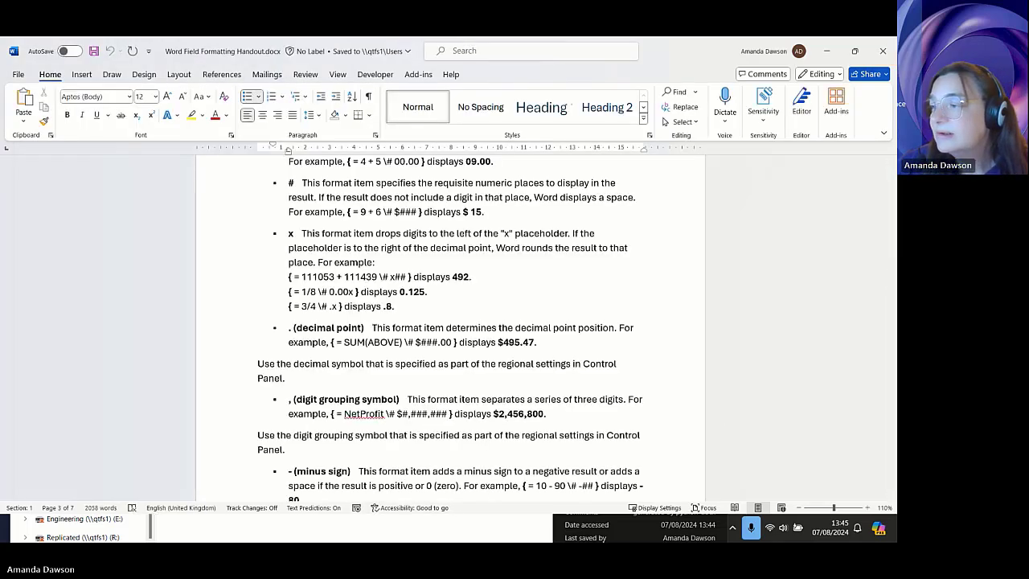
# - Reopen Joined.docx from the Mail Merge folder in File Explorer, declining the SQL command, and look over the letter
pyautogui.click(481, 528)
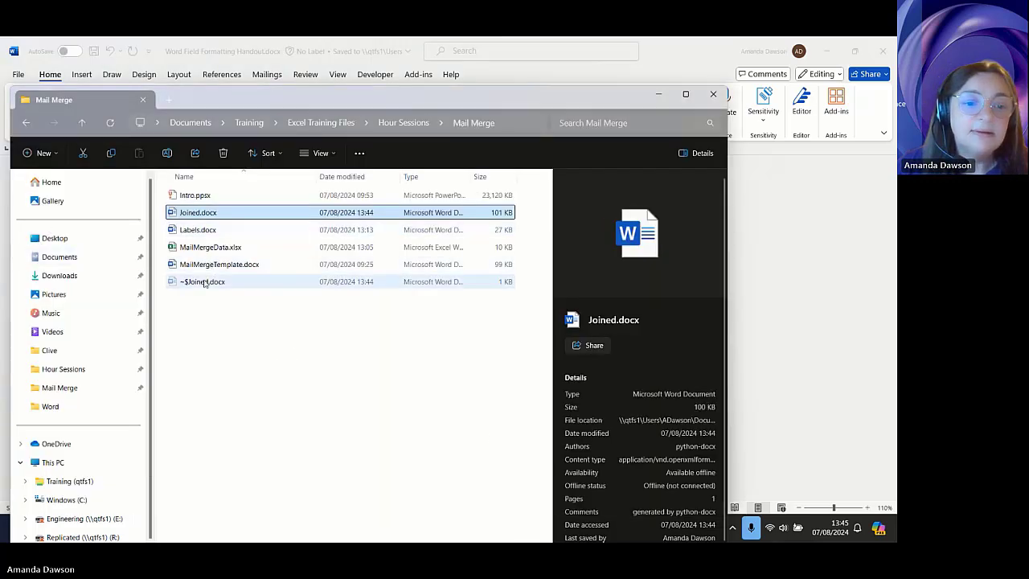
pyautogui.doubleClick(231, 212)
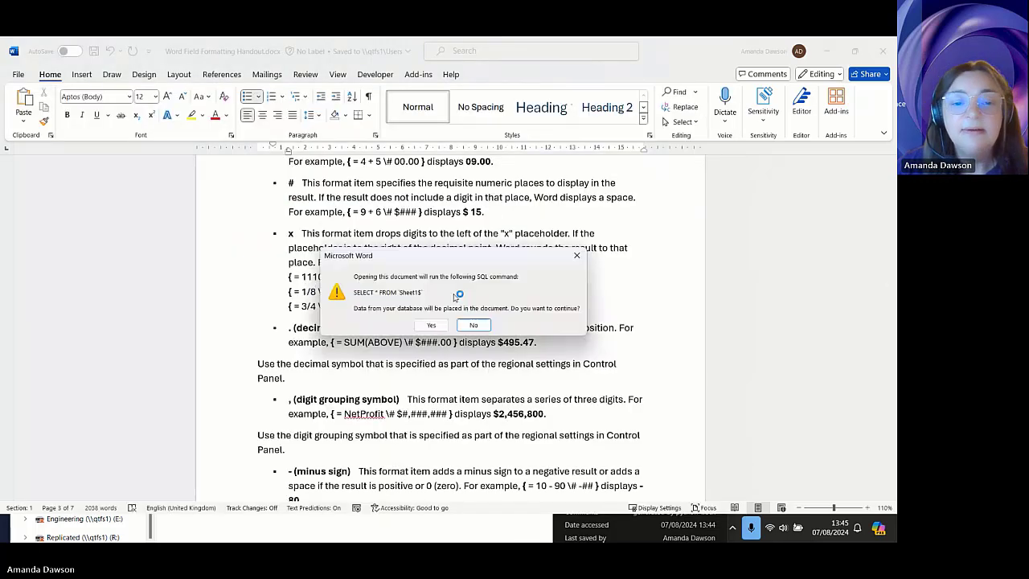
pyautogui.click(473, 326)
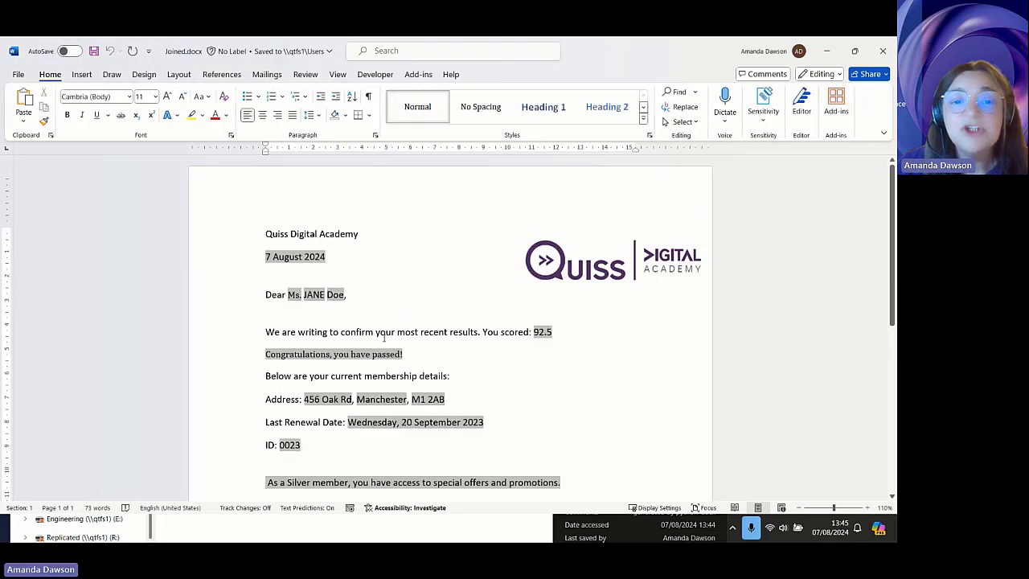
pyautogui.scroll(-8, 383, 337)
pyautogui.scroll(7, 384, 338)
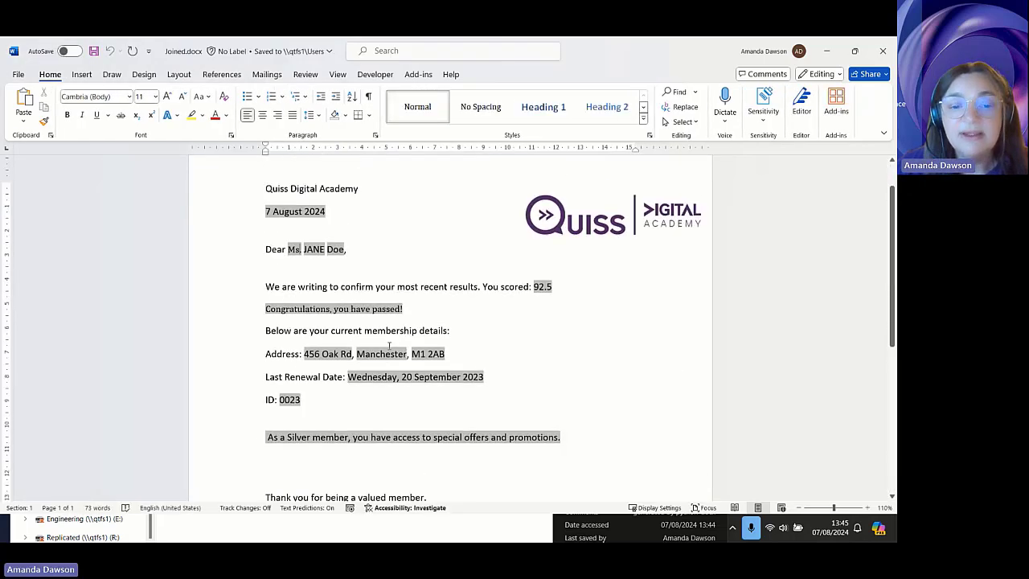
pyautogui.scroll(1, 389, 346)
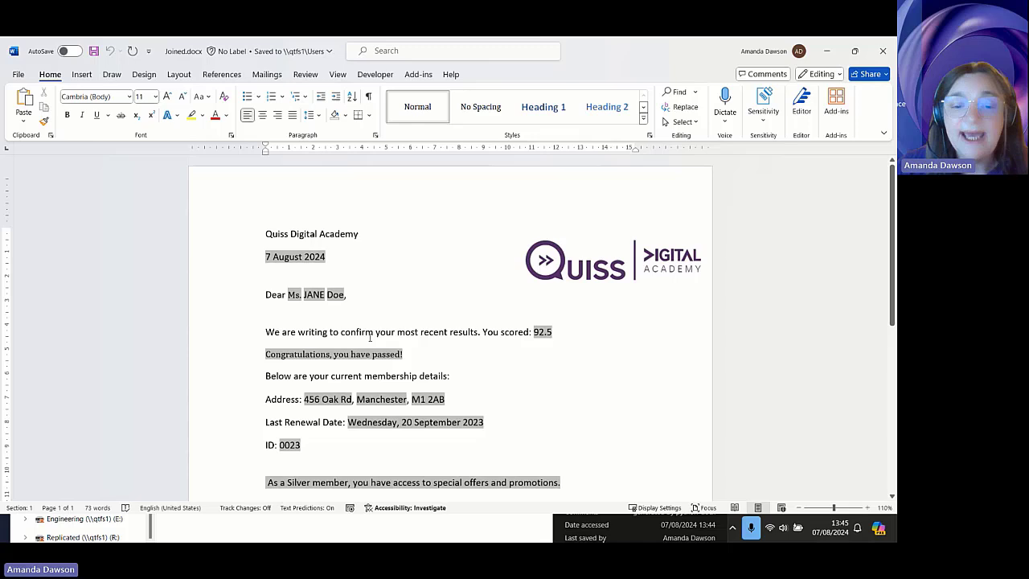
# - Show the field codes of the title IF field and the first name merge field in the greeting line
pyautogui.click(268, 75)
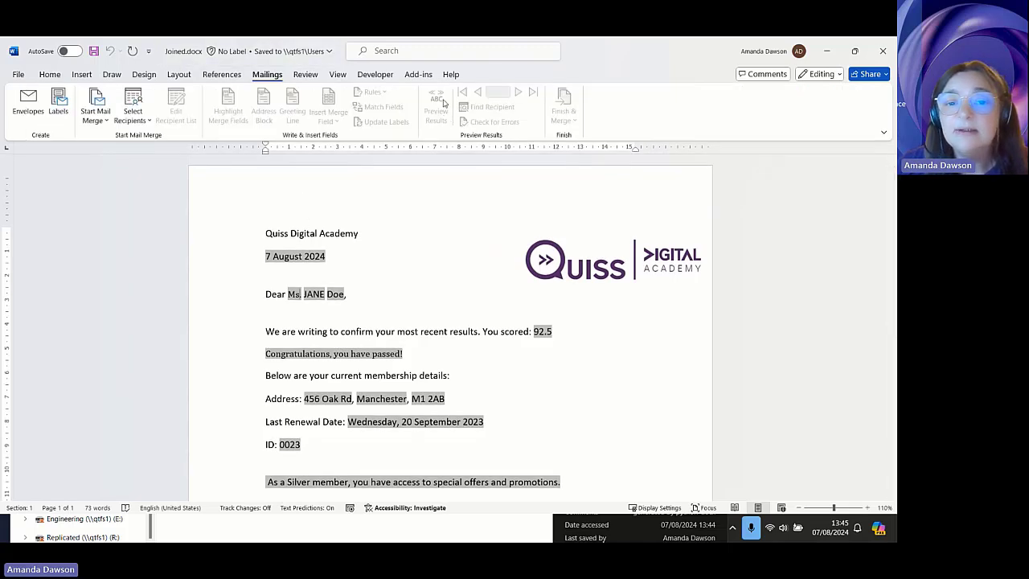
pyautogui.rightClick(288, 293)
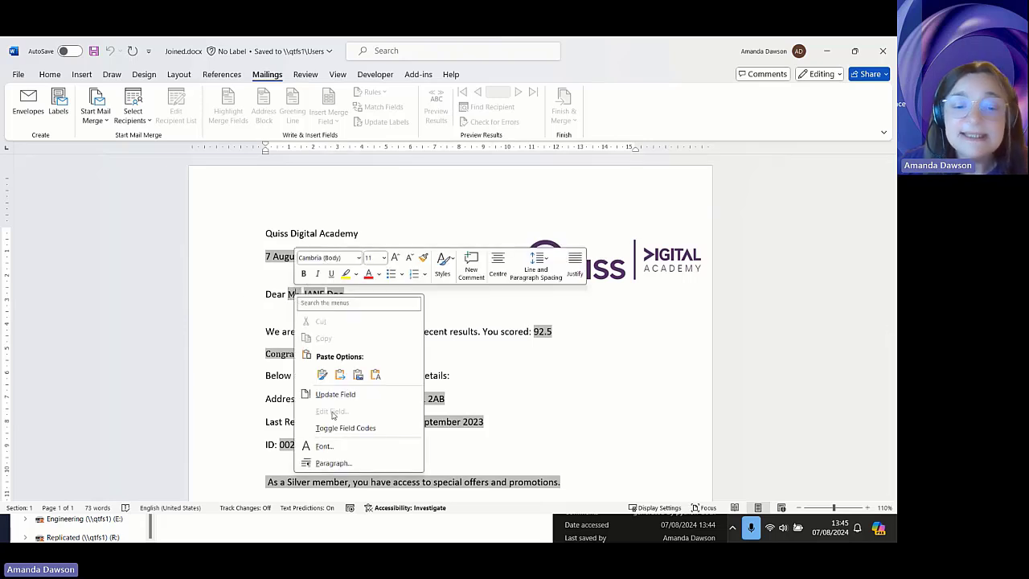
pyautogui.click(375, 426)
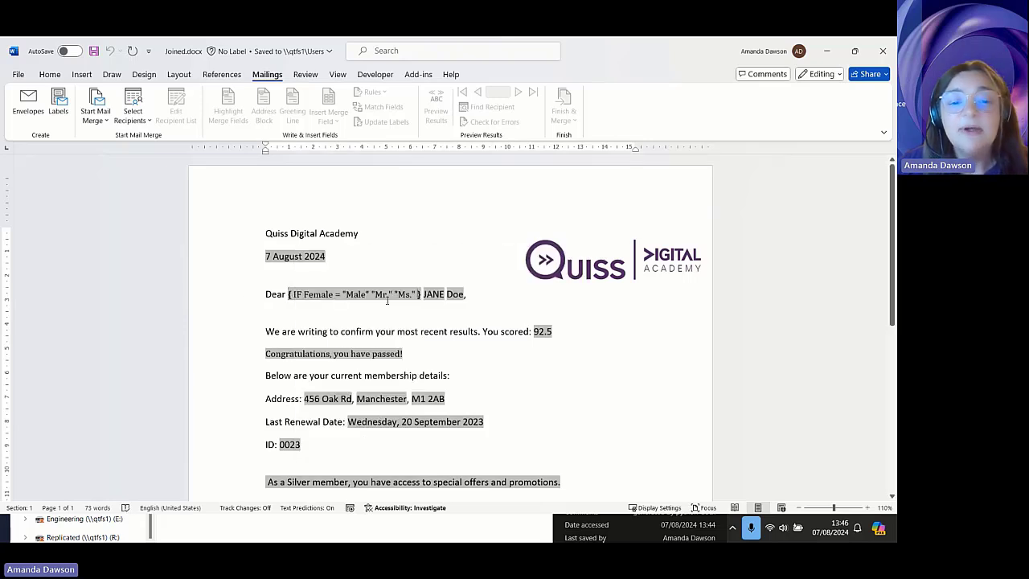
pyautogui.rightClick(429, 294)
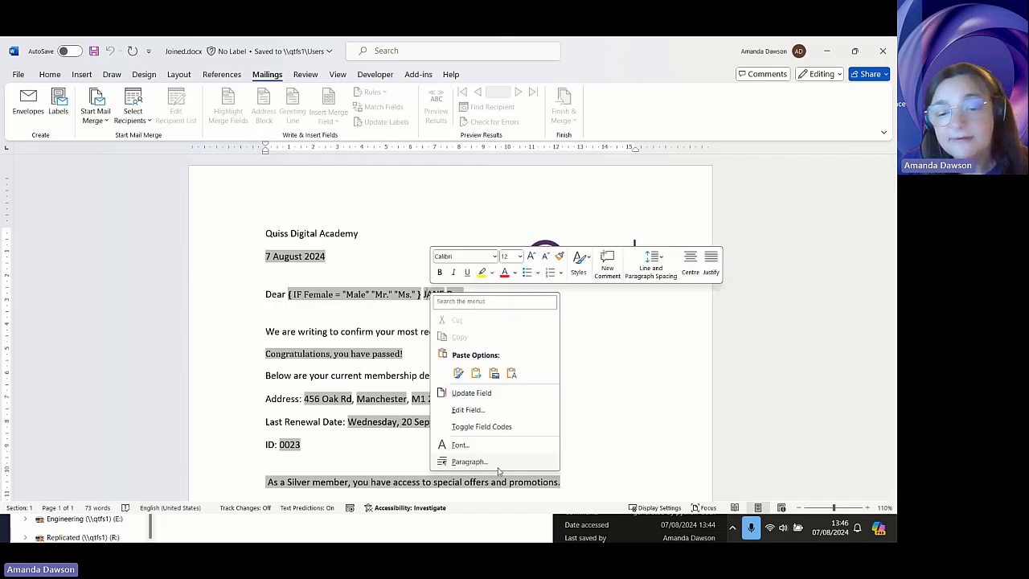
pyautogui.click(509, 427)
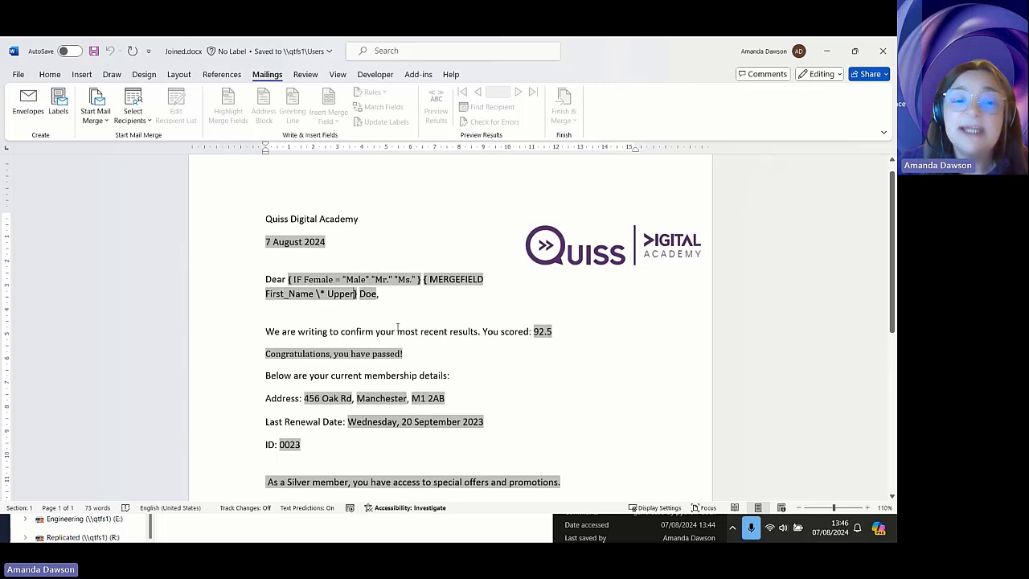
pyautogui.click(135, 116)
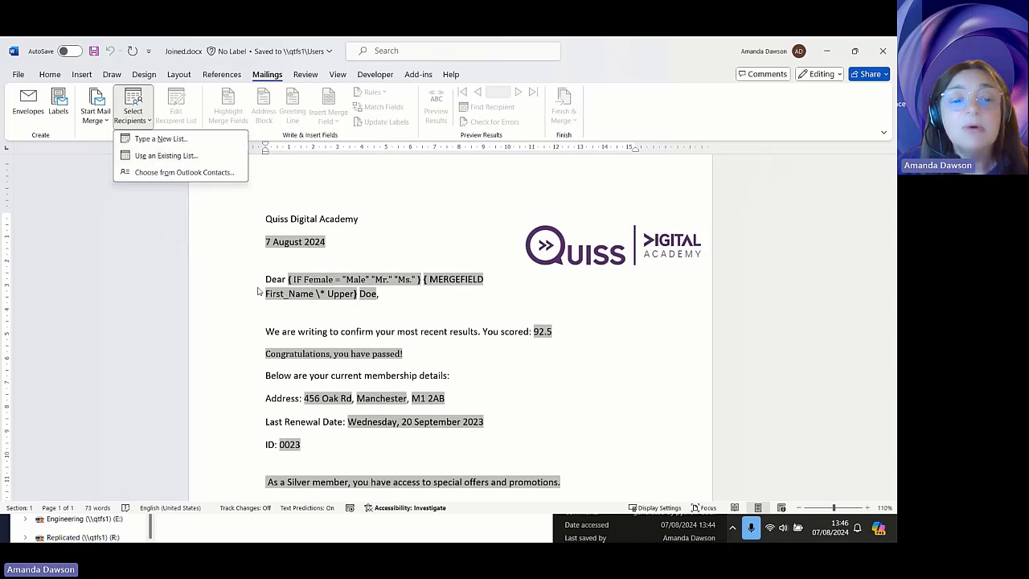
pyautogui.click(306, 298)
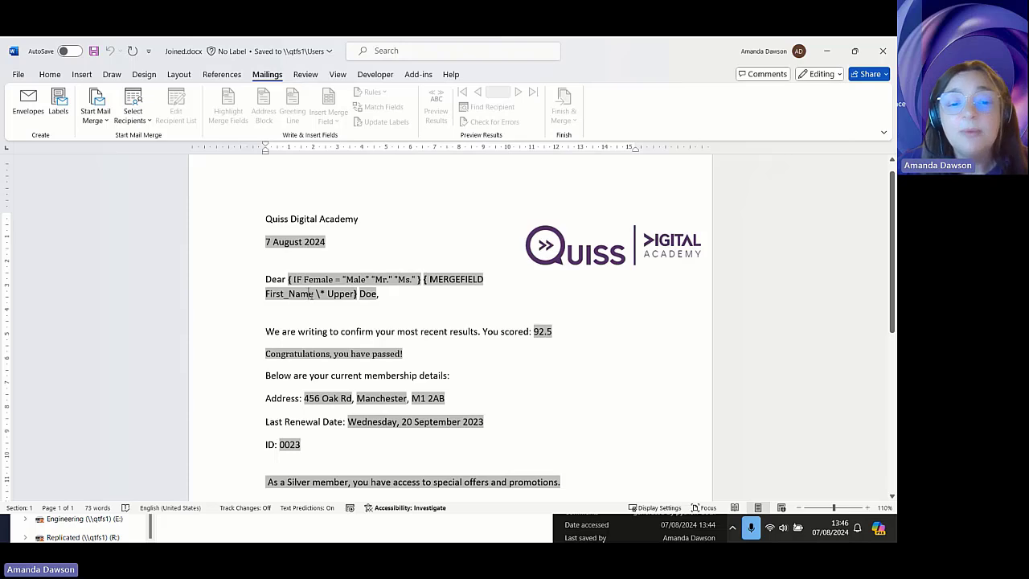
pyautogui.moveTo(313, 293); pyautogui.dragTo(262, 295)
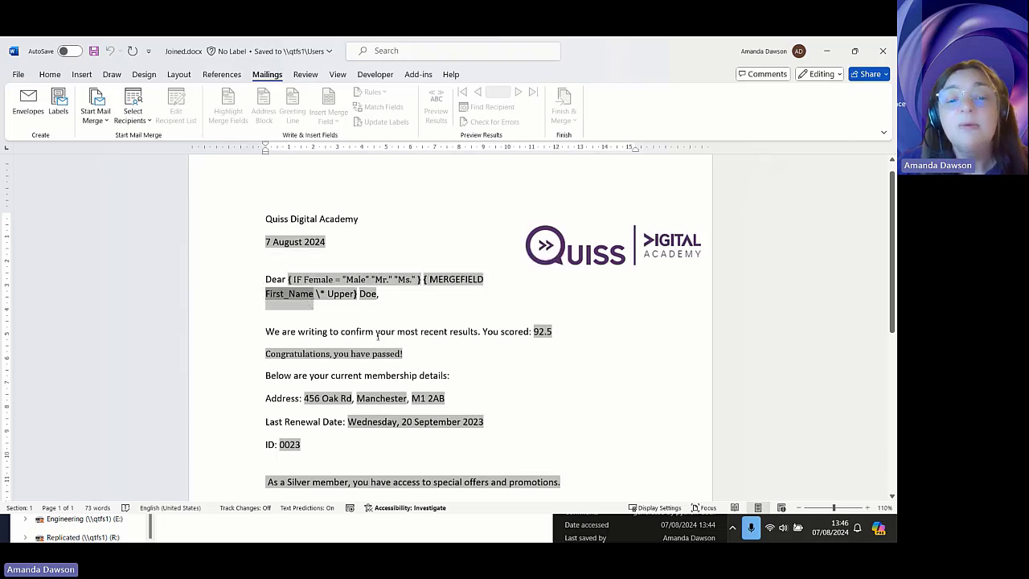
pyautogui.click(379, 297)
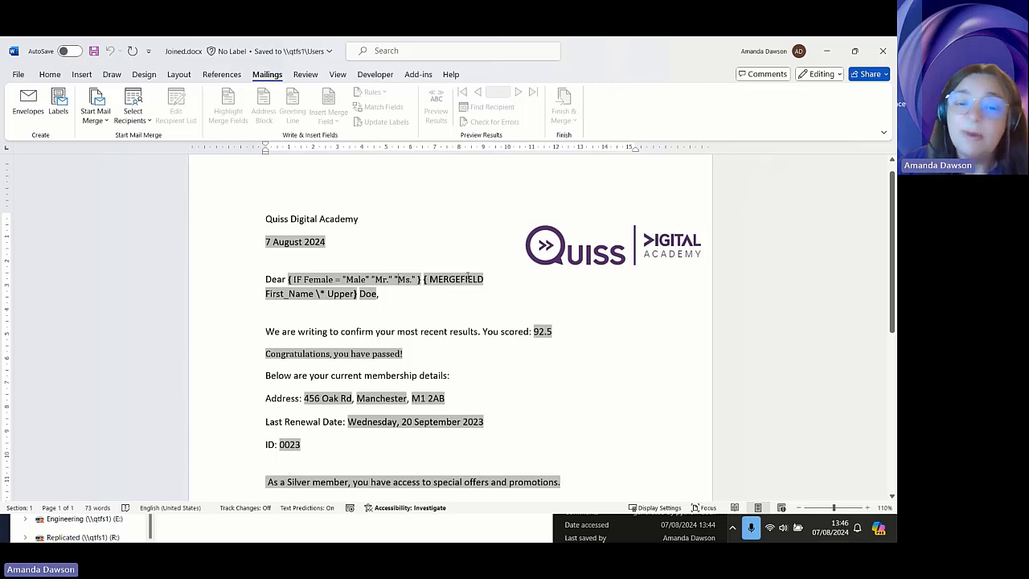
pyautogui.click(308, 298)
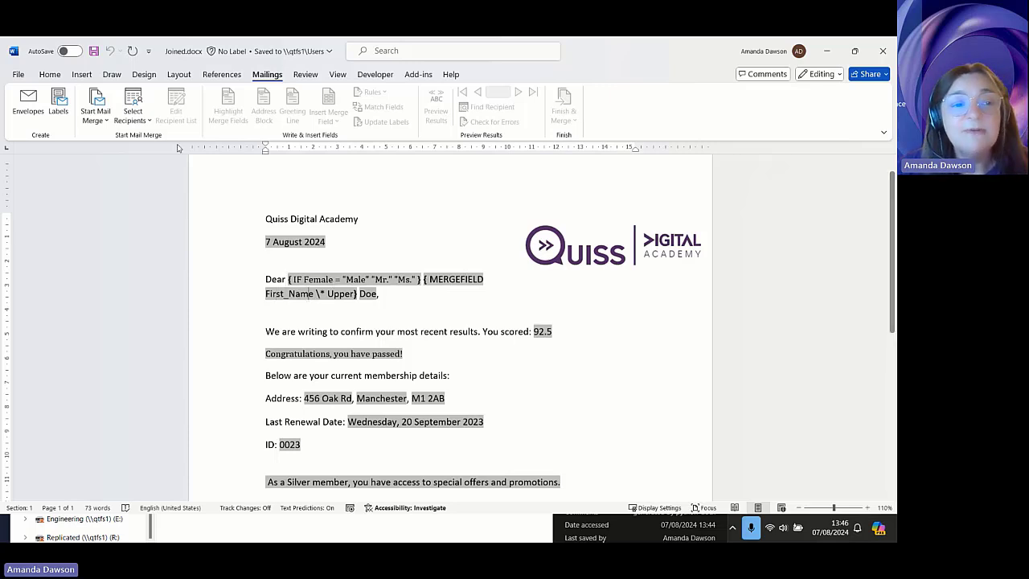
# - Reconnect the letter to the existing recipient list MailMergeData.xlsx in the Mail Merge folder
pyautogui.click(133, 112)
pyautogui.click(159, 158)
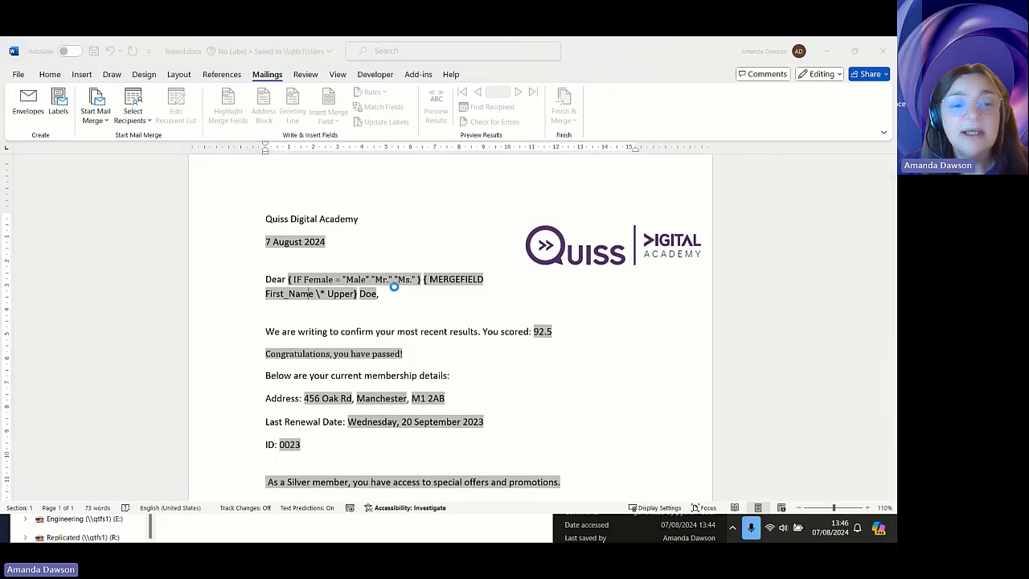
pyautogui.scroll(-5, 62, 167)
pyautogui.scroll(-2, 59, 256)
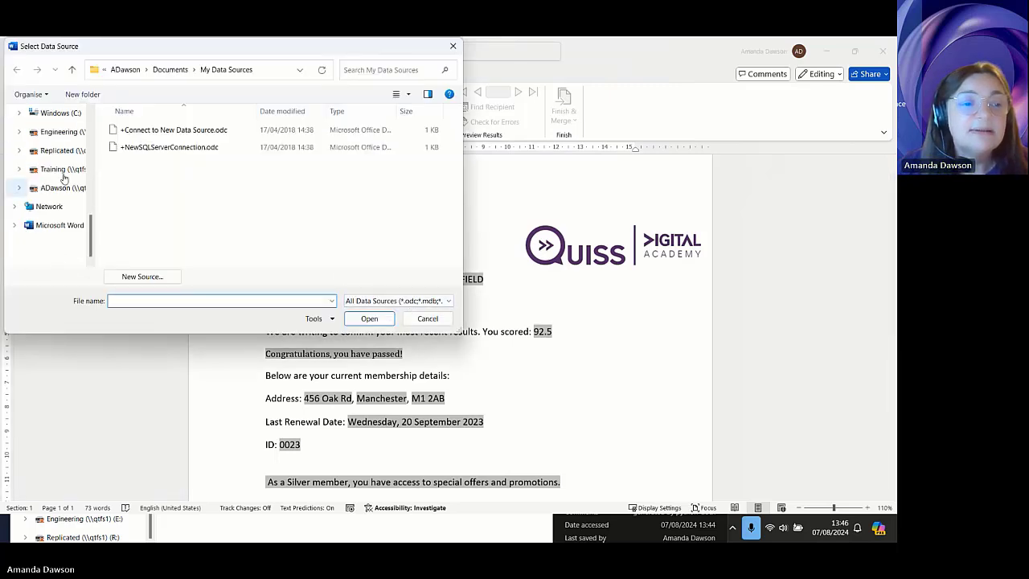
pyautogui.scroll(10, 56, 251)
pyautogui.click(56, 250)
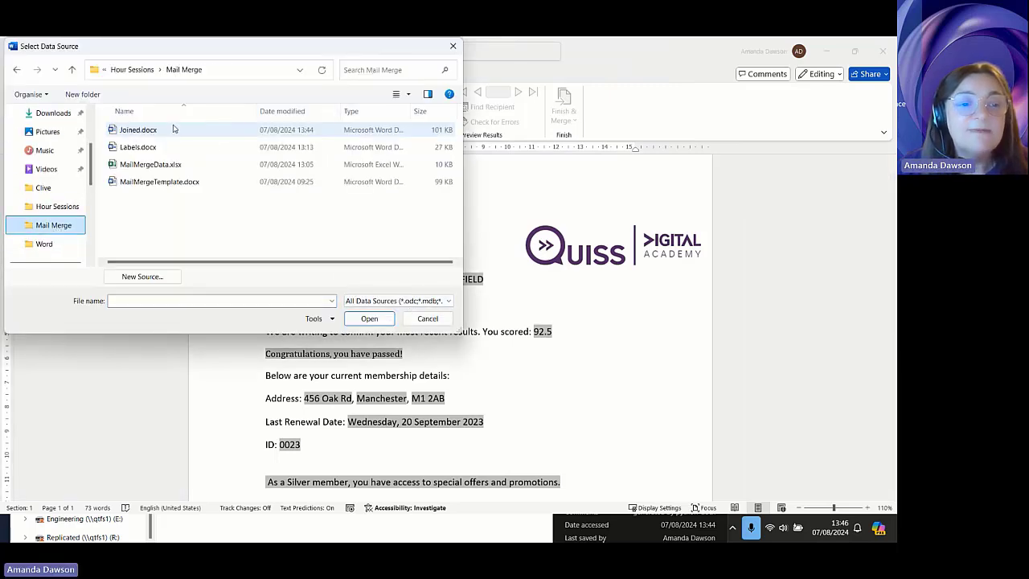
pyautogui.click(128, 169)
pyautogui.click(378, 322)
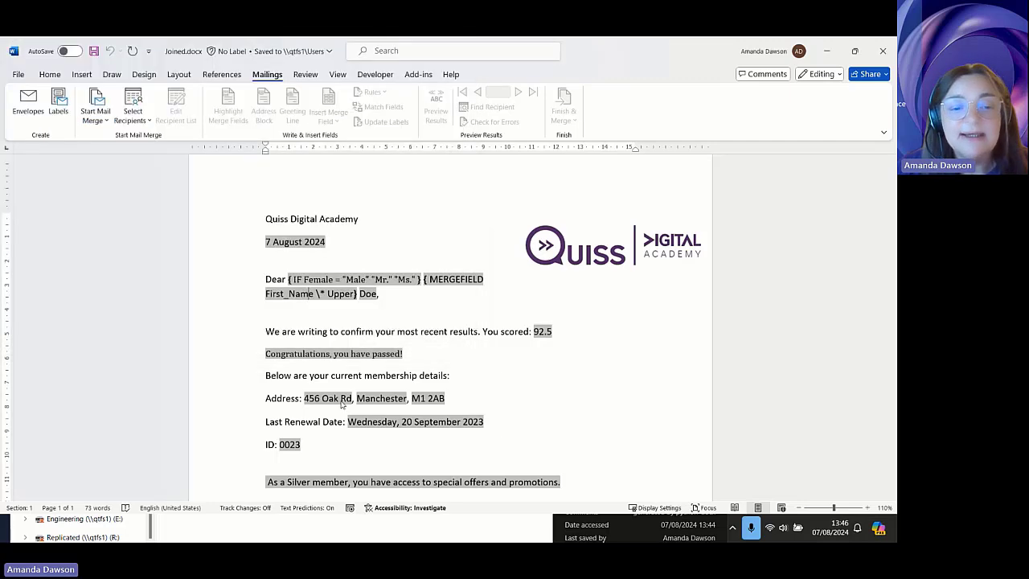
pyautogui.click(523, 327)
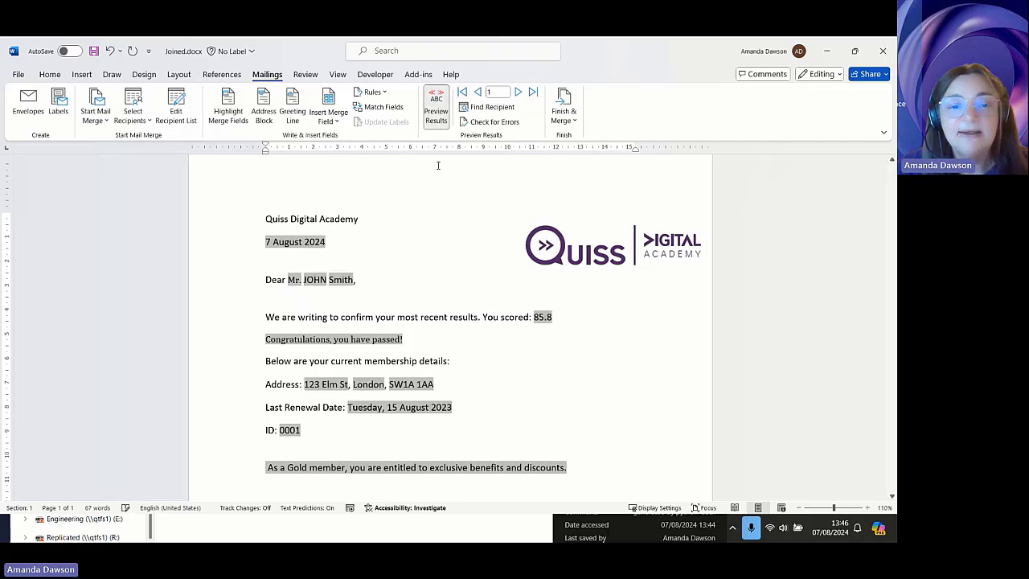
# - Preview the merge results and step through the recipients to record 4
pyautogui.click(442, 122)
pyautogui.click(519, 93)
pyautogui.click(519, 93)
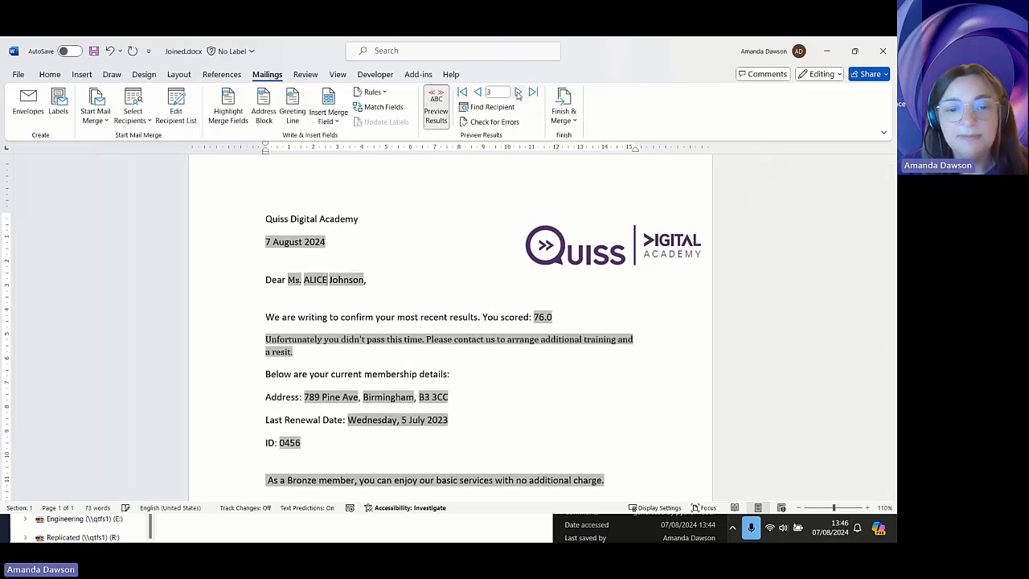
pyautogui.click(518, 94)
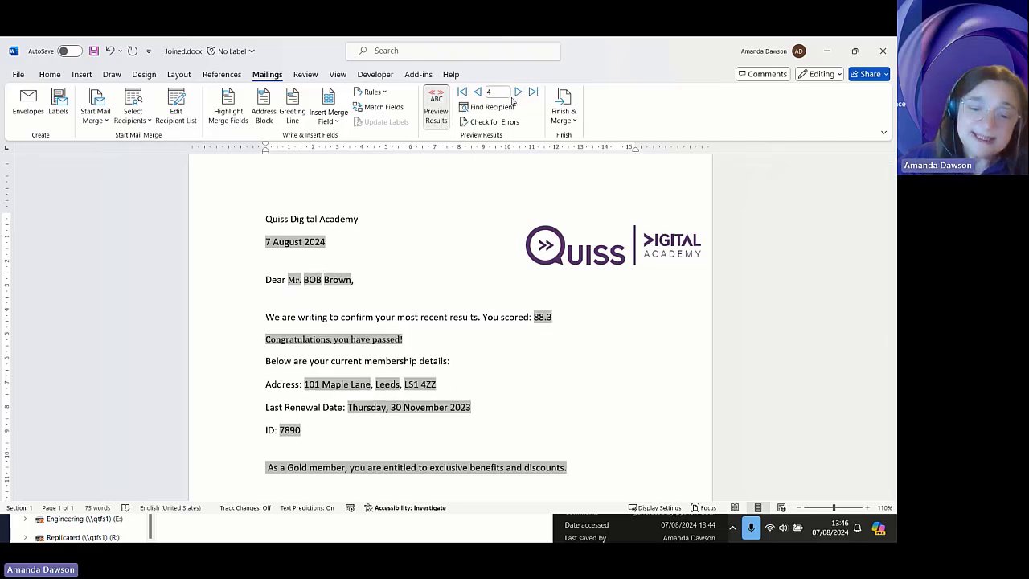